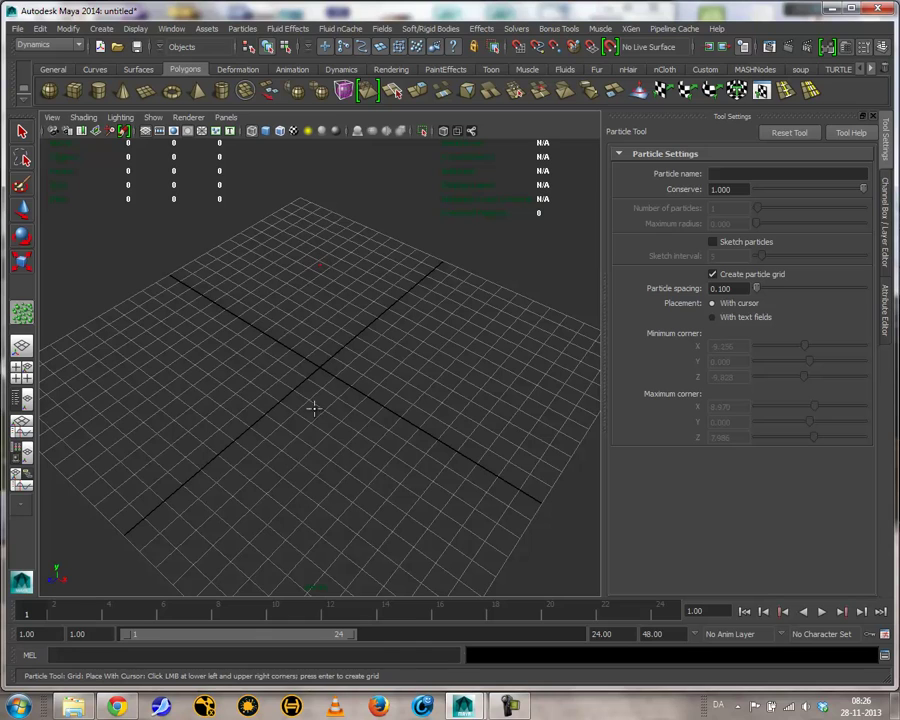
Place the second corner of the particle grid with 0.1 particle spacing and create the grid.
left_click(345, 367)
key("Return")
left_click_drag(328, 385, 519, 400, "alt")
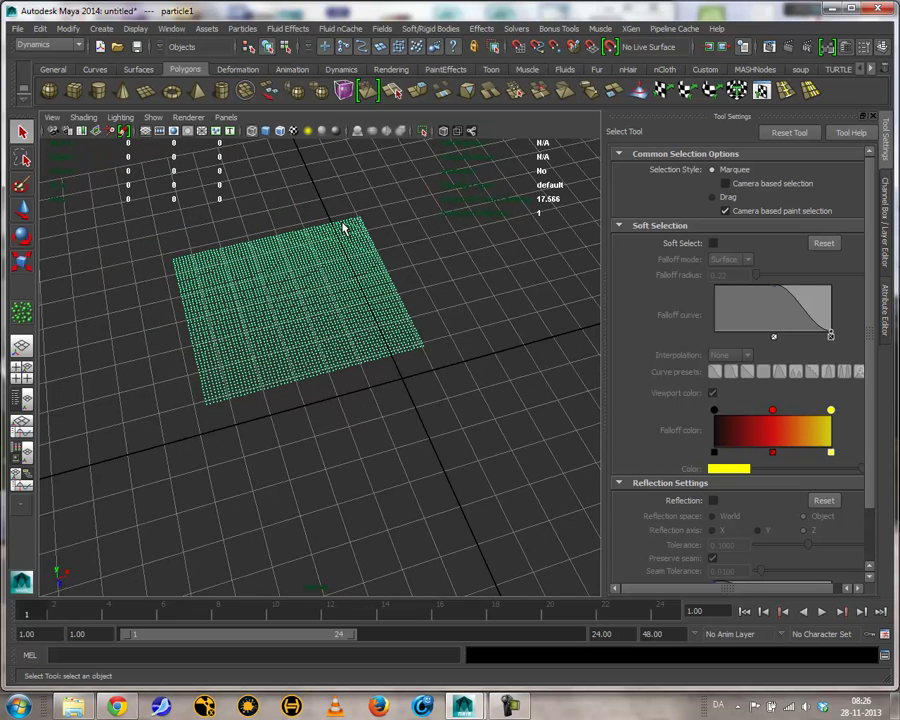
Create a particle emitter and move it above the particle grid, to about -2.38, 4.23, -3.53.
left_click(242, 28)
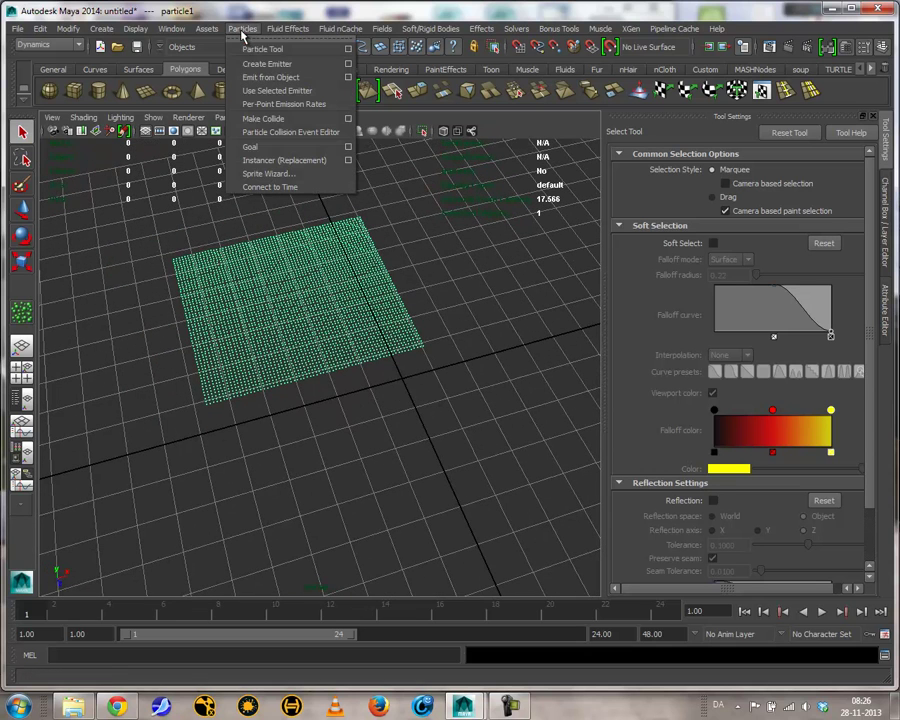
left_click(297, 63)
left_click_drag(306, 143, 432, 398, "alt")
key("w")
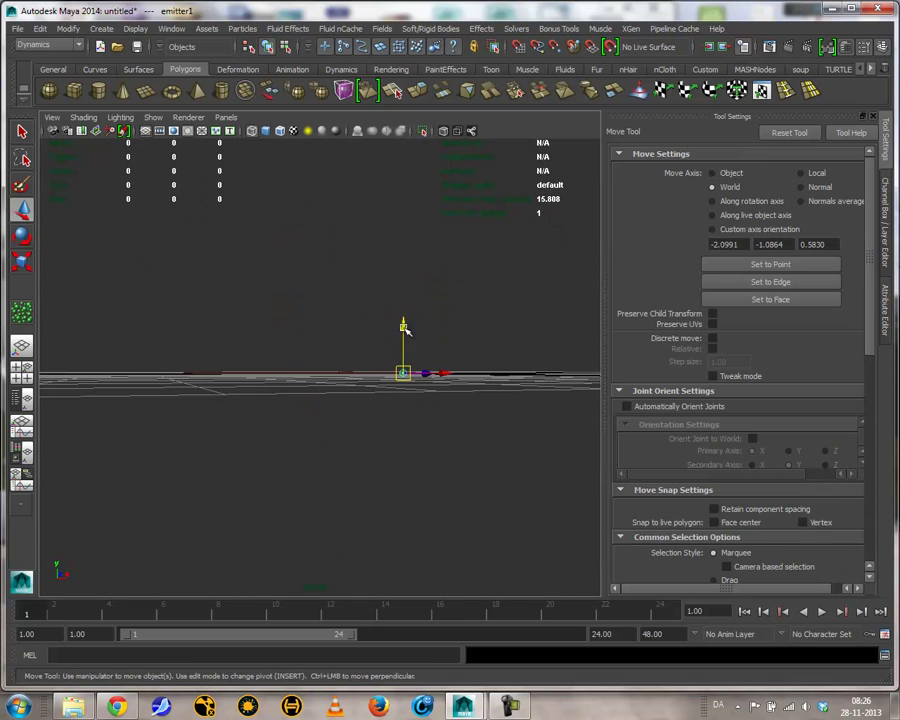
left_click_drag(404, 327, 422, 225)
left_click_drag(420, 328, 226, 233, "alt")
left_click_drag(300, 260, 450, 300, "alt")
left_click_drag(257, 235, 231, 309)
Play the emission briefly, stop it, and set the end of the playback range to frame 500.
left_click(819, 613)
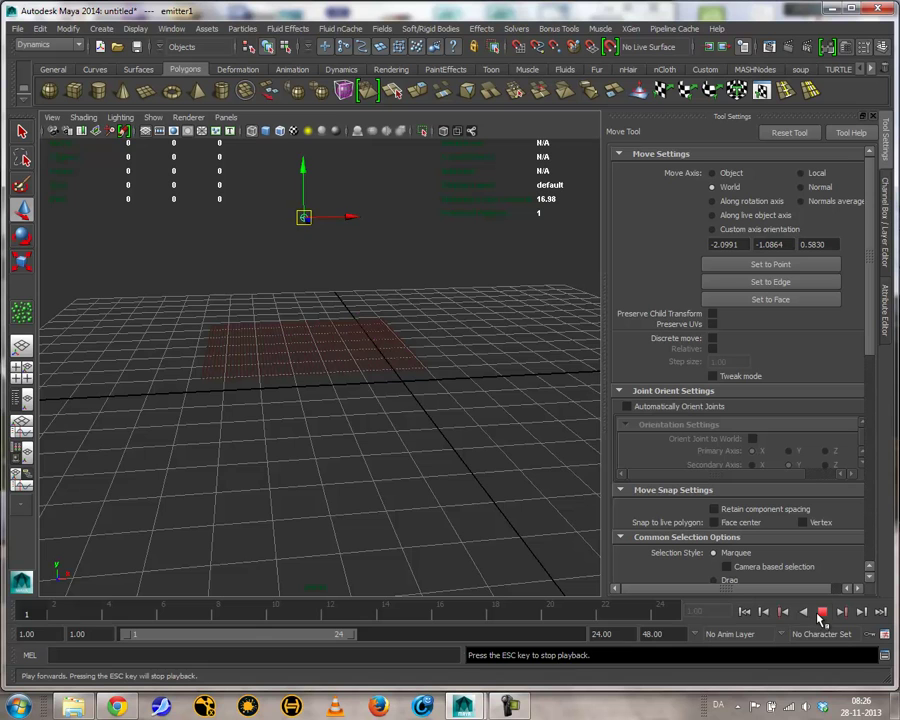
left_click(820, 616)
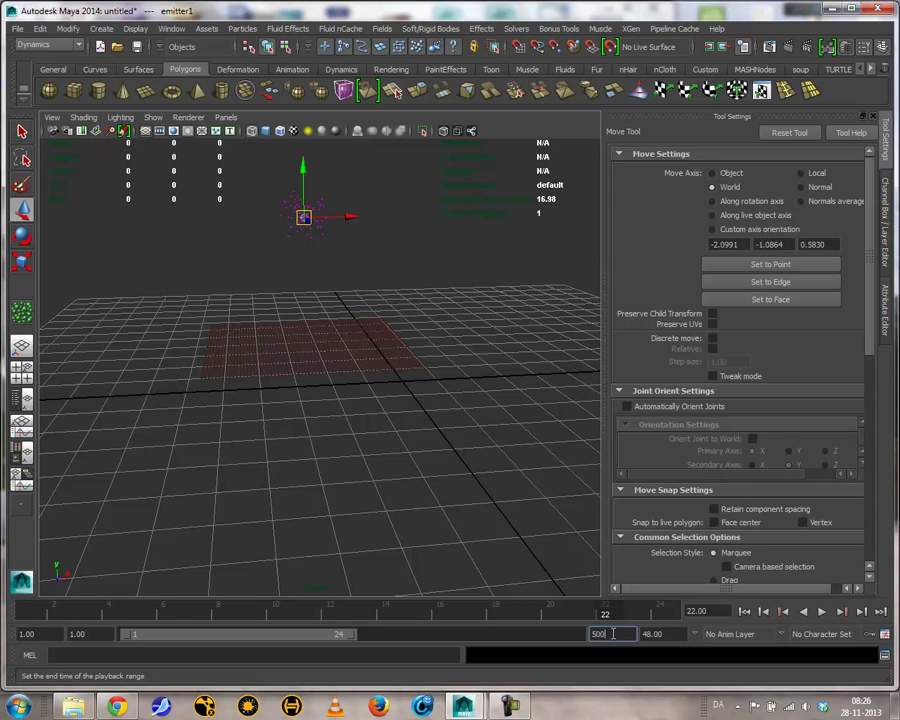
key("Return")
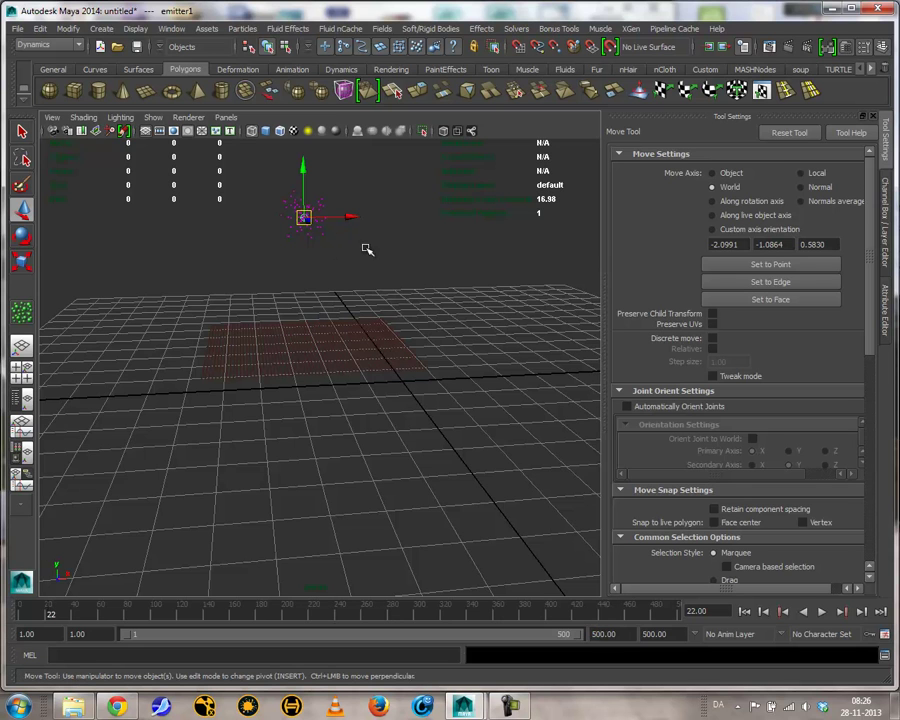
Select the emitted particles and add a gravity field that acts on them.
left_click(311, 215)
left_click_drag(311, 224, 345, 255)
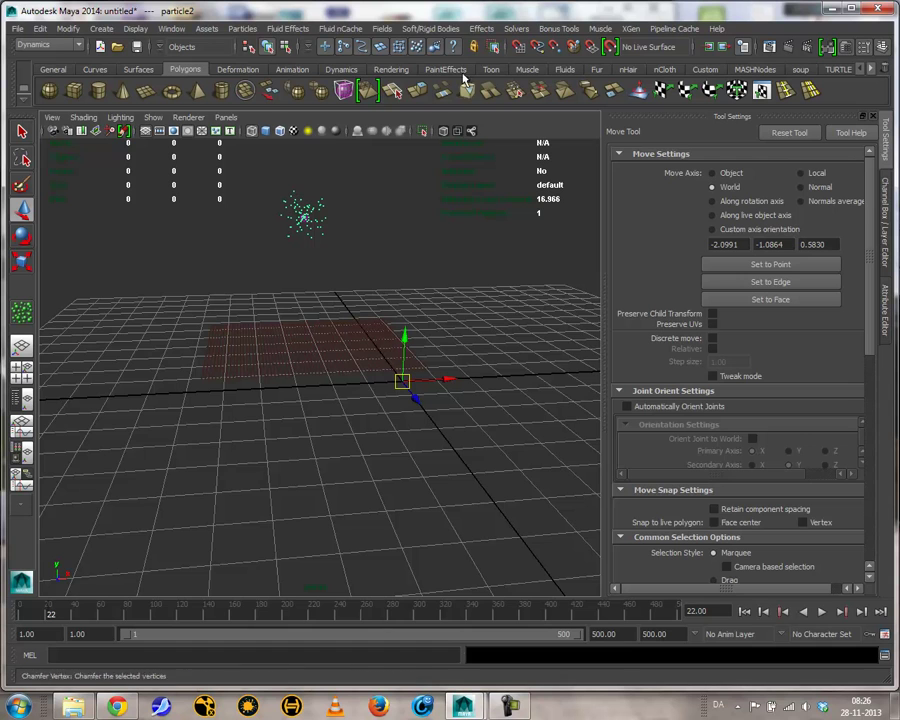
left_click(382, 28)
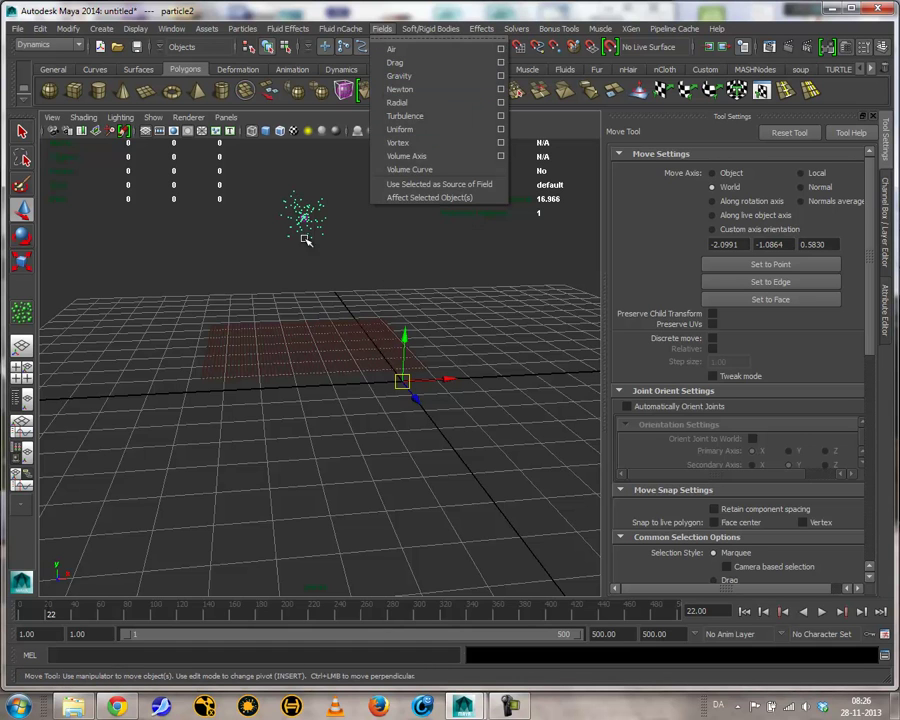
left_click(402, 76)
left_click_drag(470, 320, 550, 338, "alt")
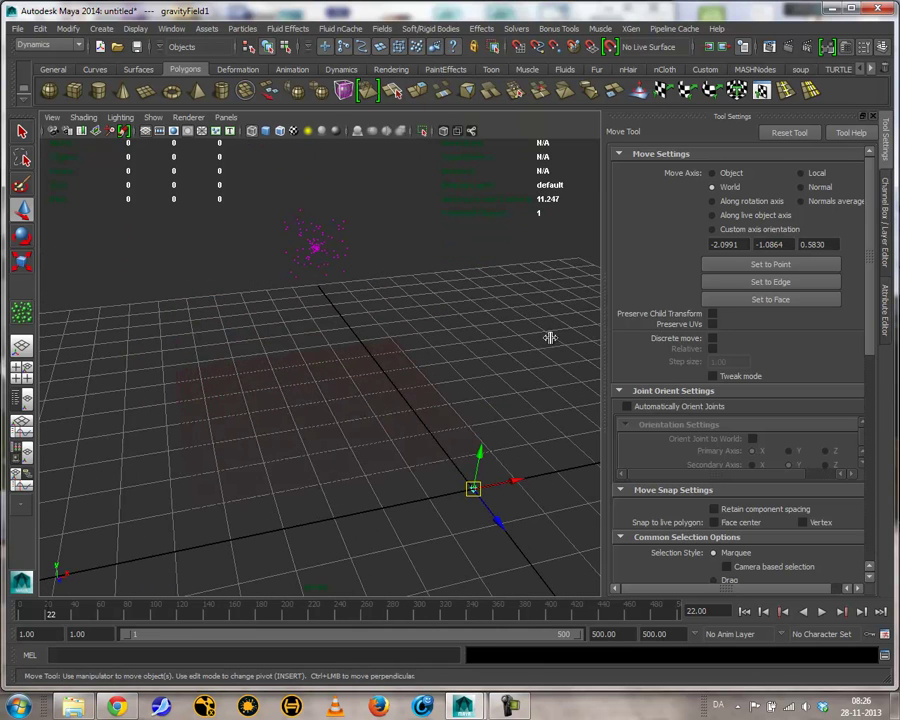
Play the simulation and examine from several angles how the emitted particles fall relative to the grid.
left_click(822, 611)
left_click_drag(530, 485, 465, 470, "alt")
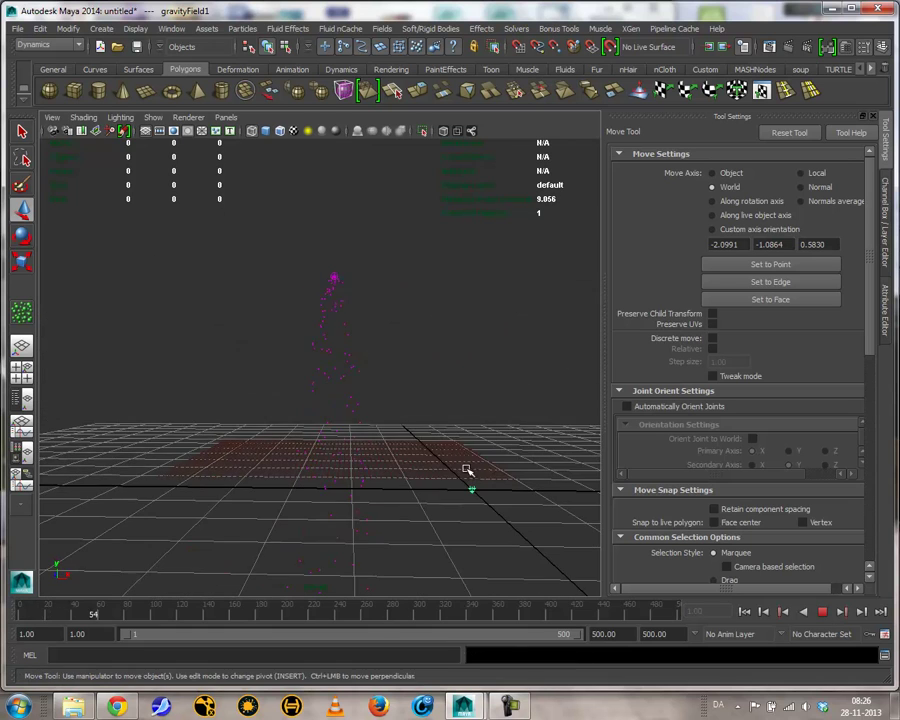
left_click_drag(350, 482, 353, 422, "alt")
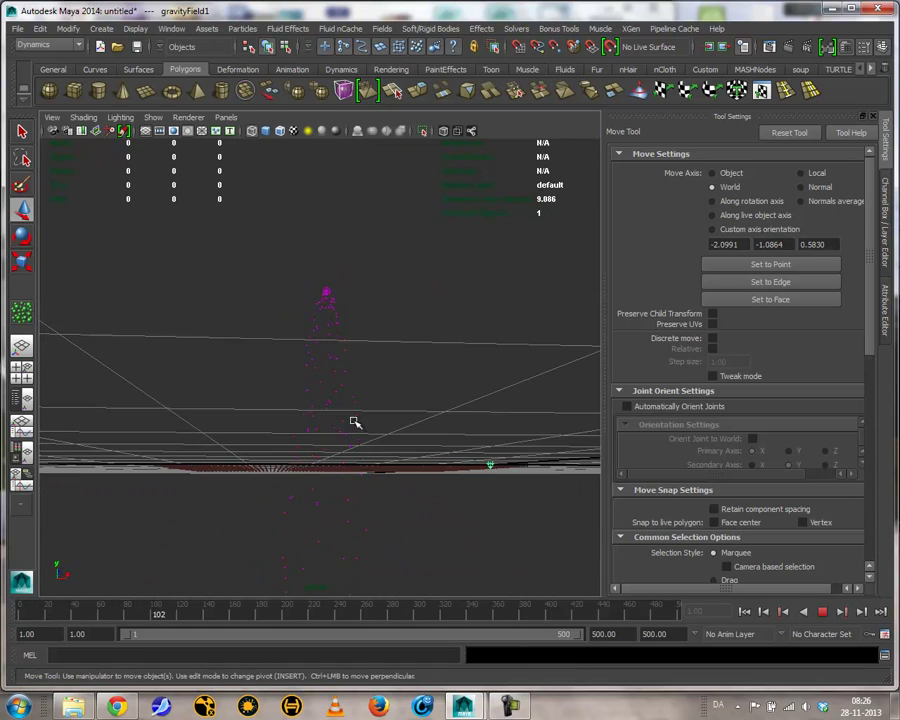
left_click_drag(394, 466, 400, 464, "alt")
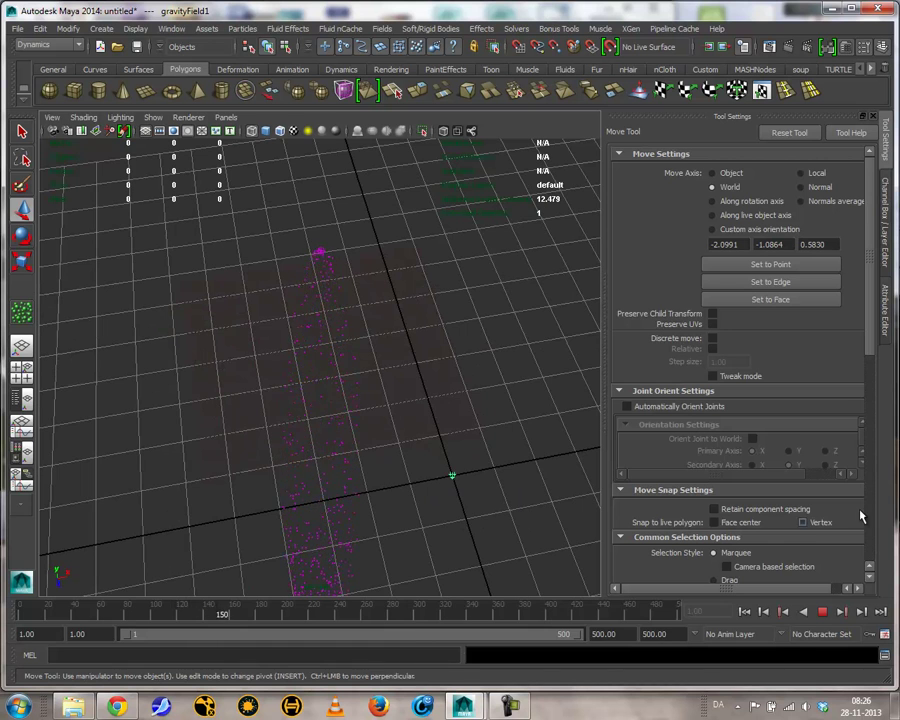
left_click(822, 611)
Set the lifespan mode of the emitted particles to Constant.
left_click(285, 318)
left_click_drag(285, 318, 455, 550, "alt")
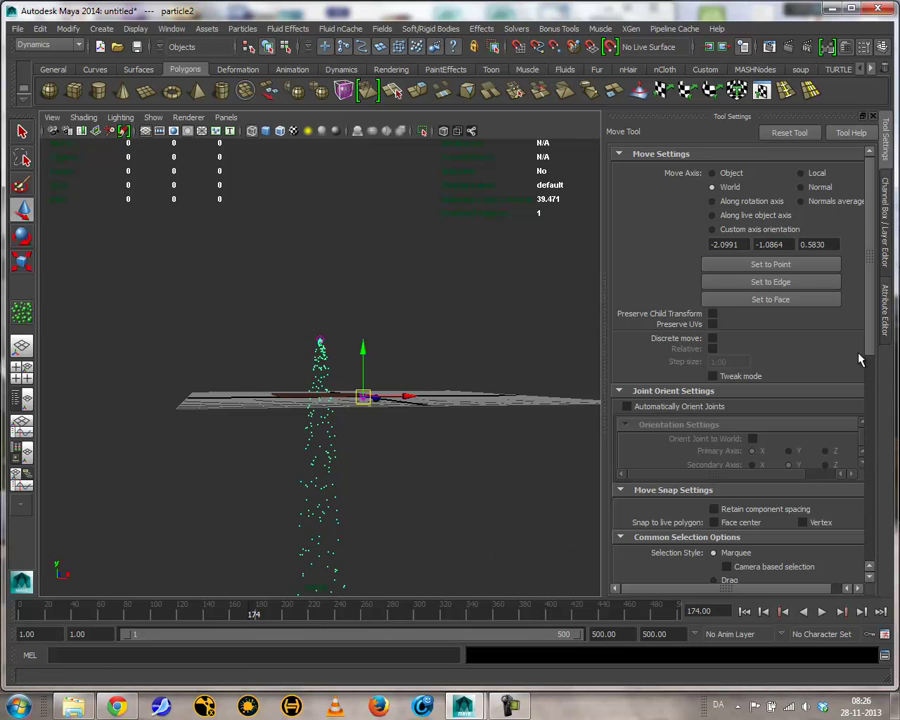
left_click(884, 228)
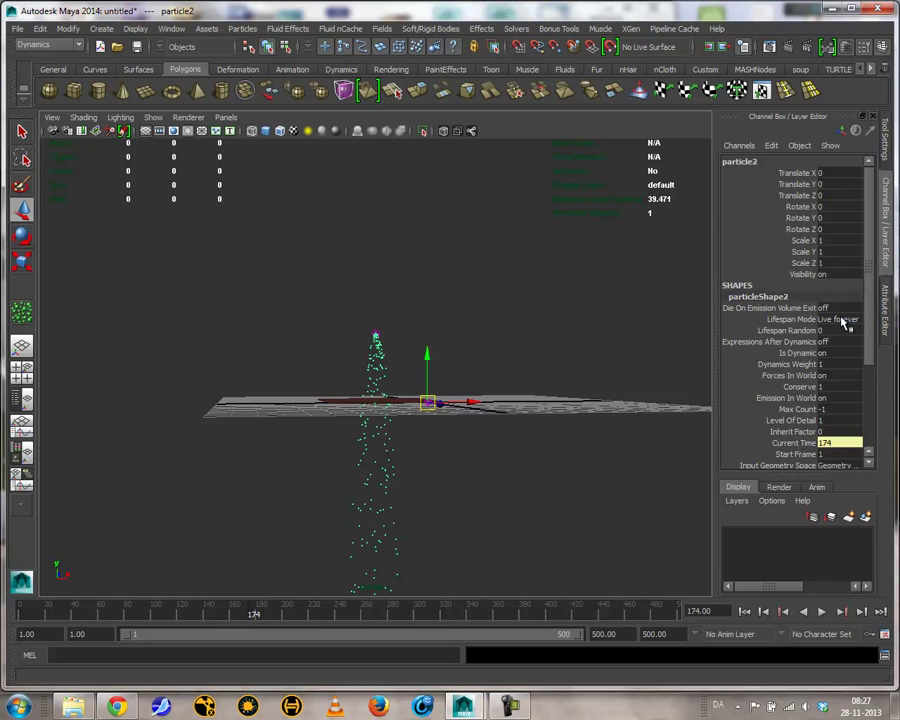
left_click(845, 319)
left_click(852, 345)
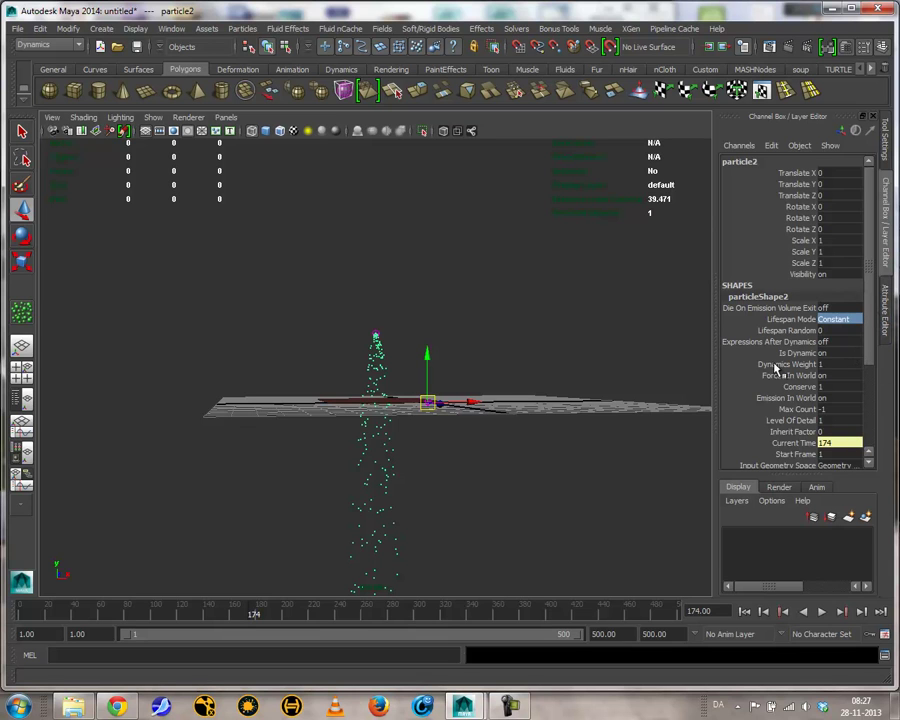
Replay the simulation from the first frame and examine how far the particles fall before they die.
left_click(744, 611)
left_click(822, 611)
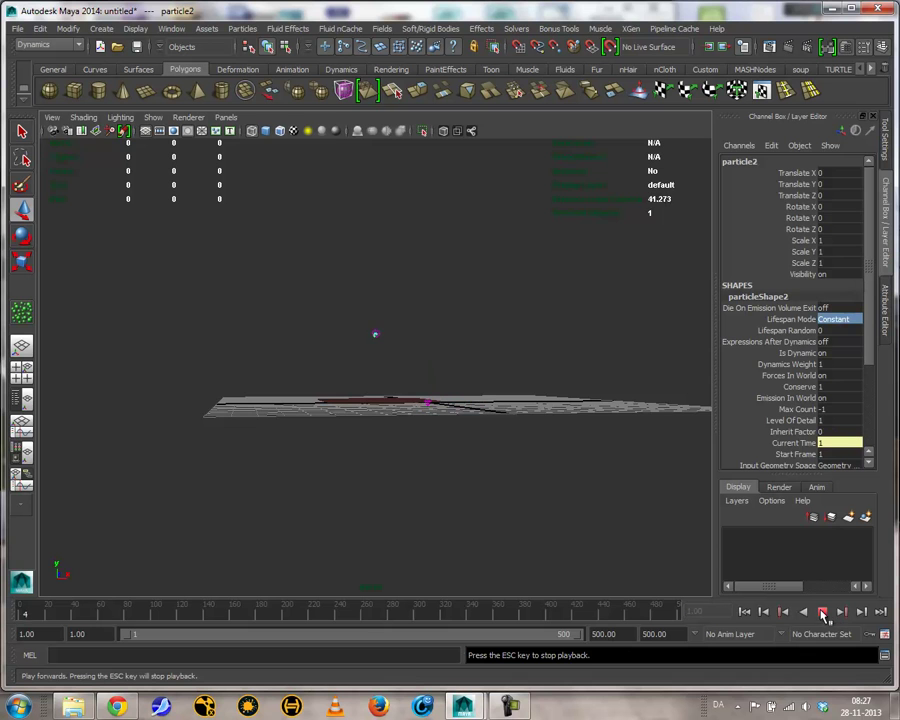
left_click_drag(466, 482, 472, 478, "alt")
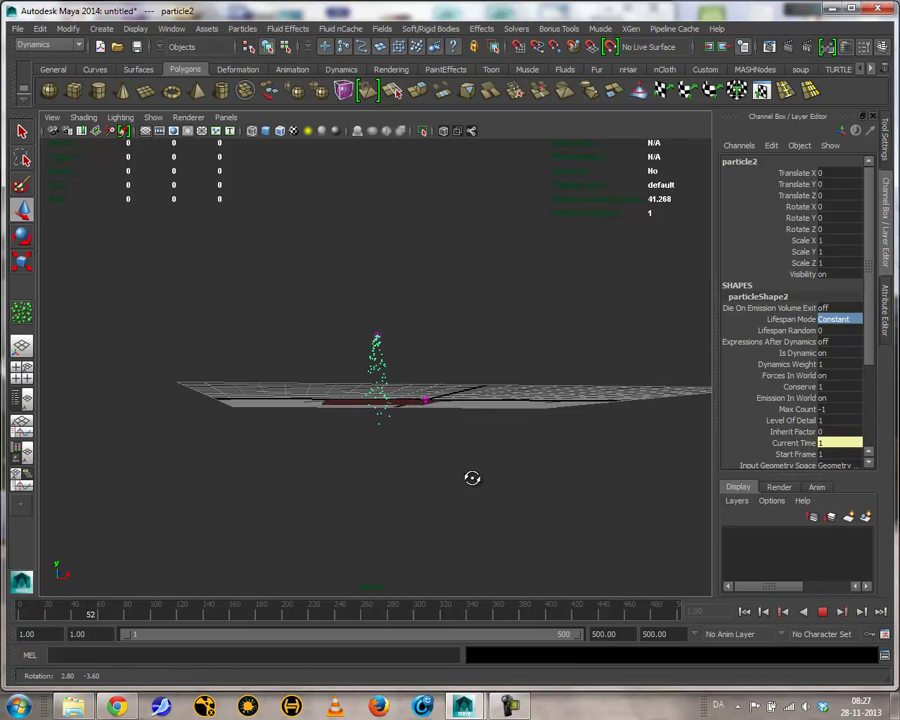
right_click_drag(466, 482, 578, 488, "alt")
left_click_drag(578, 488, 482, 466, "alt")
right_click_drag(482, 466, 421, 477, "alt")
left_click_drag(421, 477, 515, 490, "alt")
left_click(822, 611)
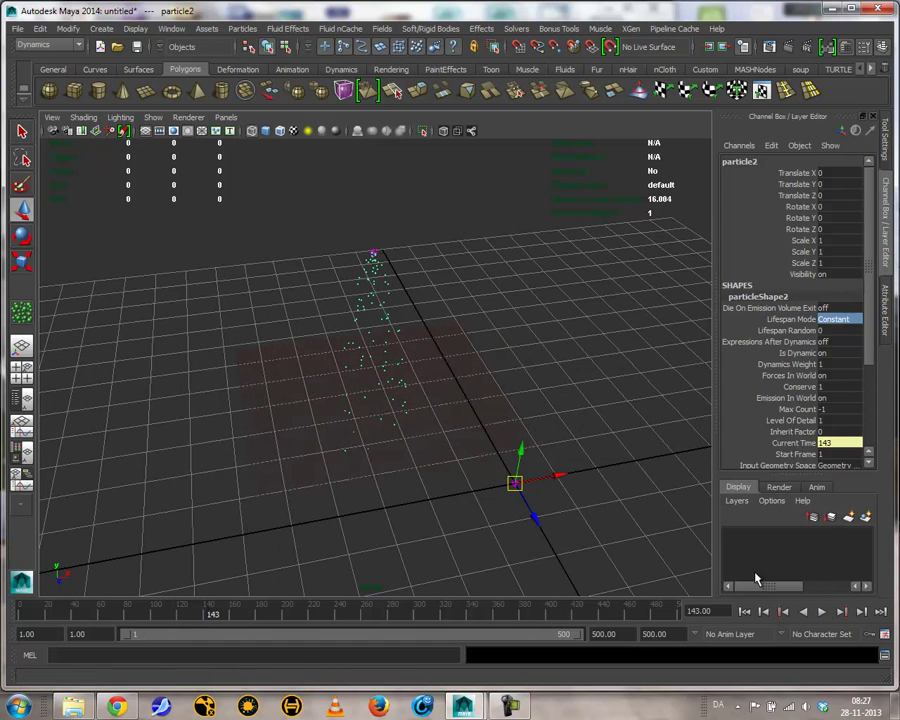
Set the emitter's rate to 10 particles per second and replay the simulation from the start.
left_click_drag(362, 243, 402, 275, "shift")
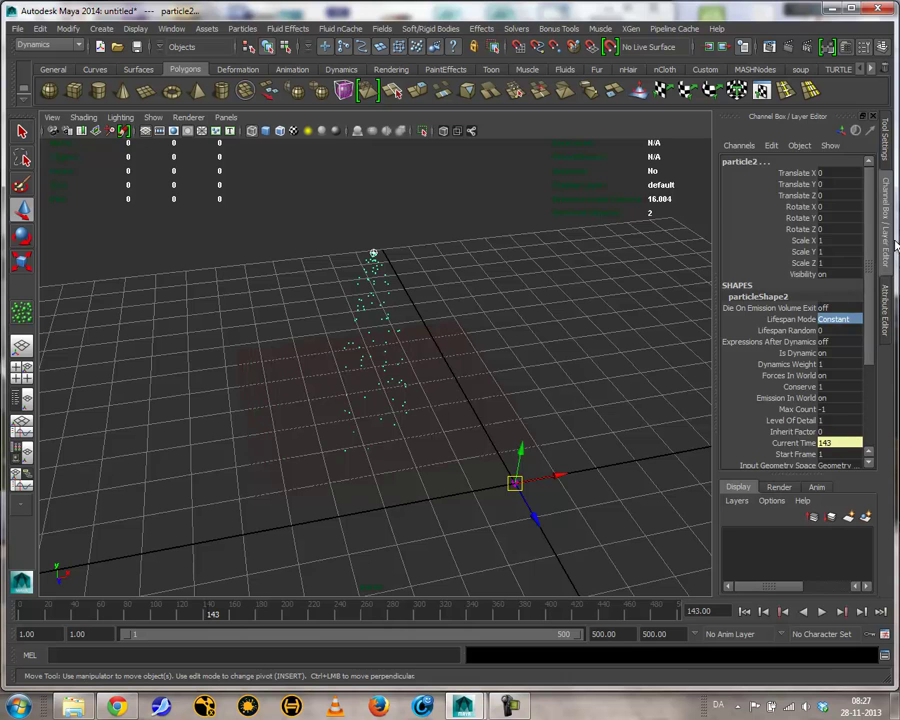
left_click(887, 303)
left_click(673, 159)
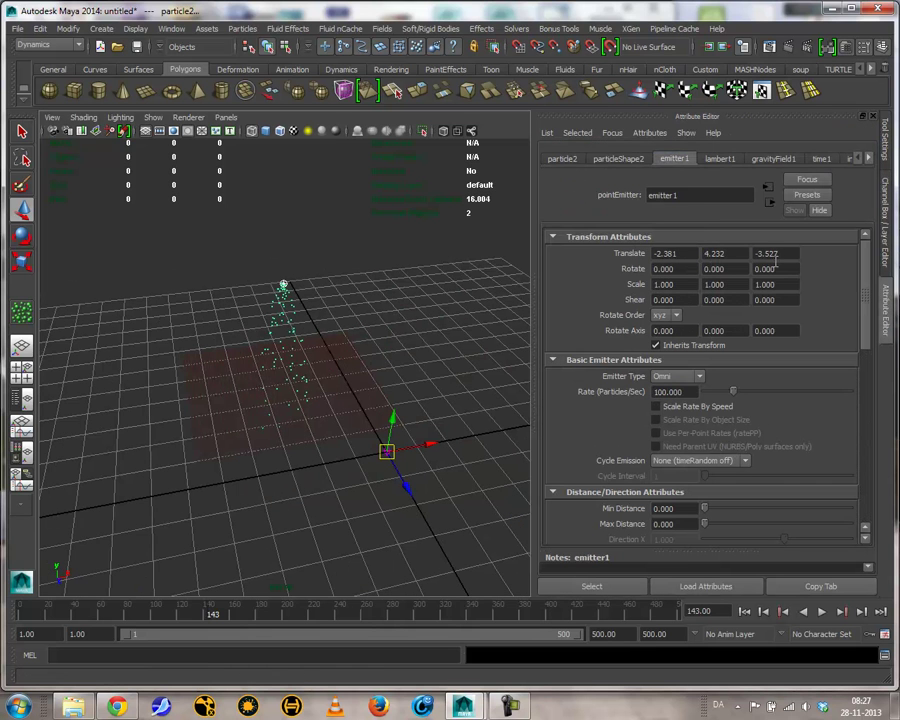
left_click(680, 392)
type("10")
key("Return")
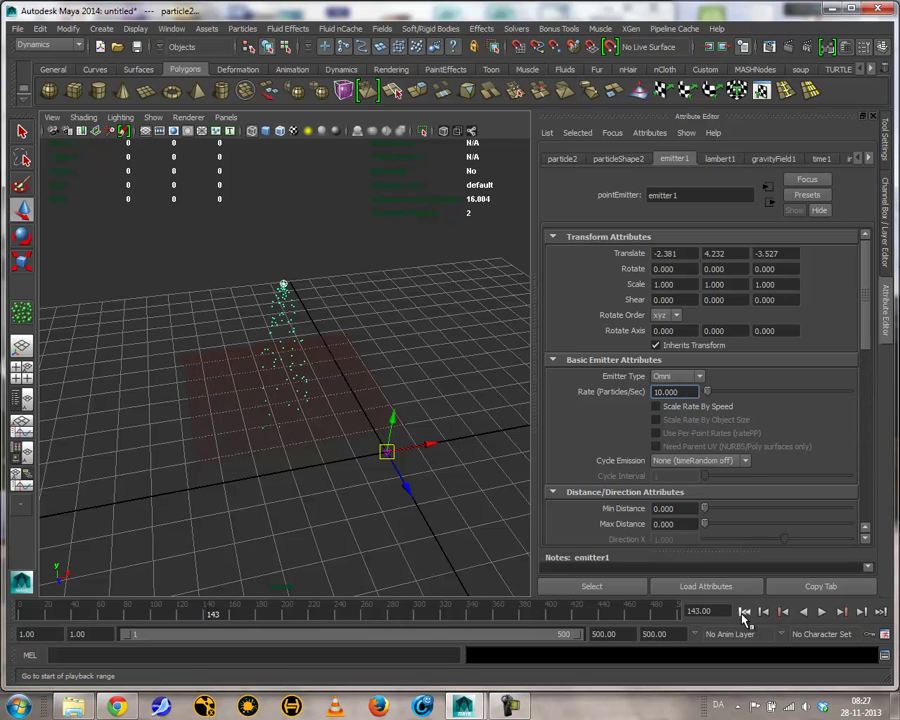
left_click(821, 611)
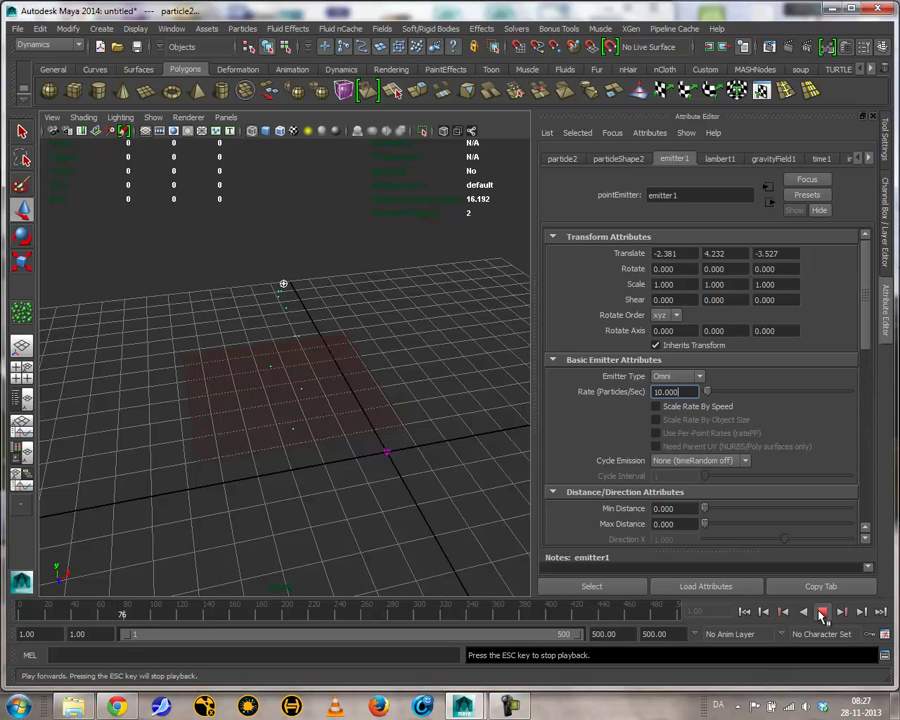
left_click(821, 611)
Set the emitter's emission speed to 2 and play the simulation to check the particle spread.
scroll(762, 398, "down", 5)
left_click(677, 428)
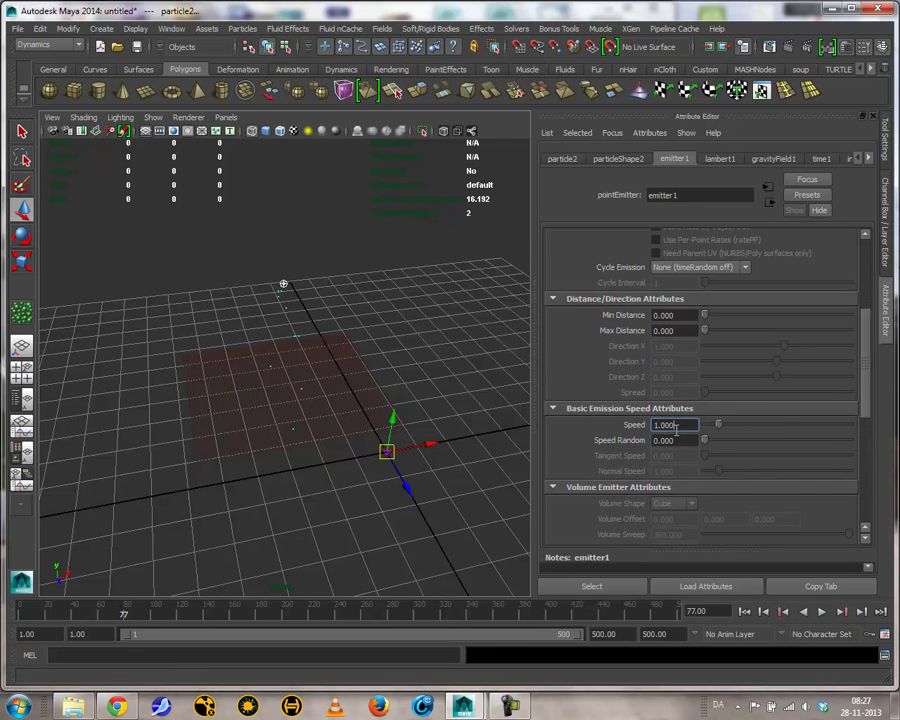
type("2")
key("Return")
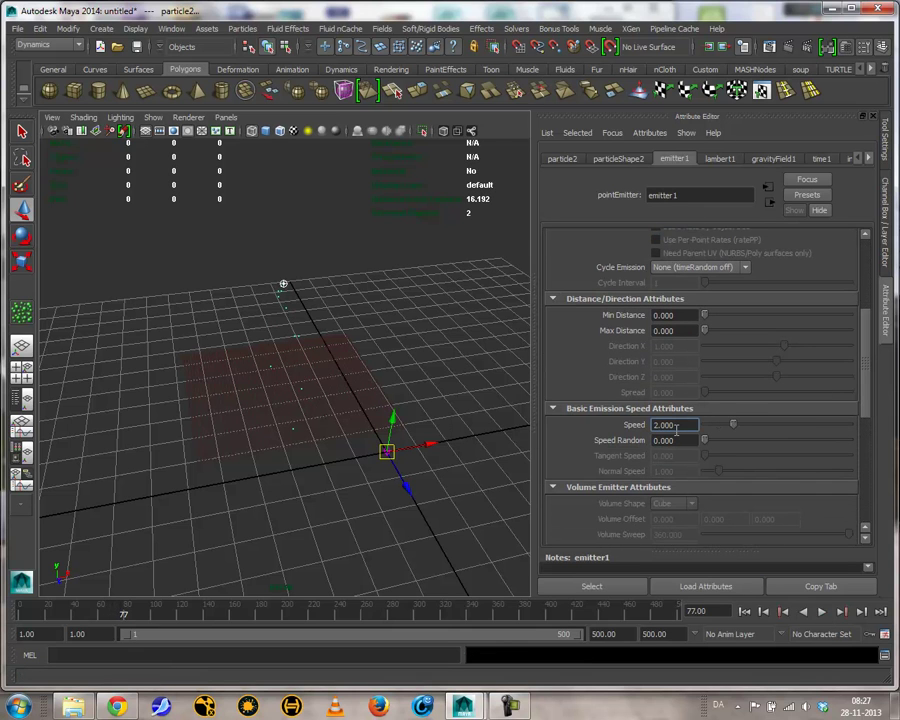
left_click(821, 611)
left_click_drag(345, 440, 438, 481, "alt")
left_click(821, 611)
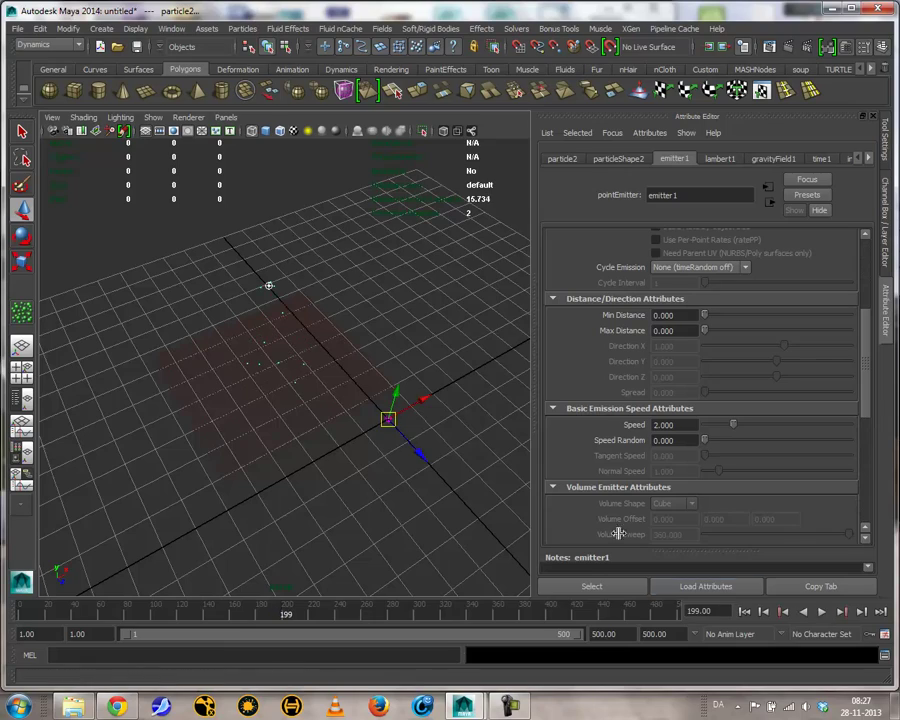
Select the particle grid and add a radial field that acts on it.
left_click_drag(343, 447, 324, 364, "alt")
left_click(324, 364)
left_click_drag(314, 485, 285, 523, "alt")
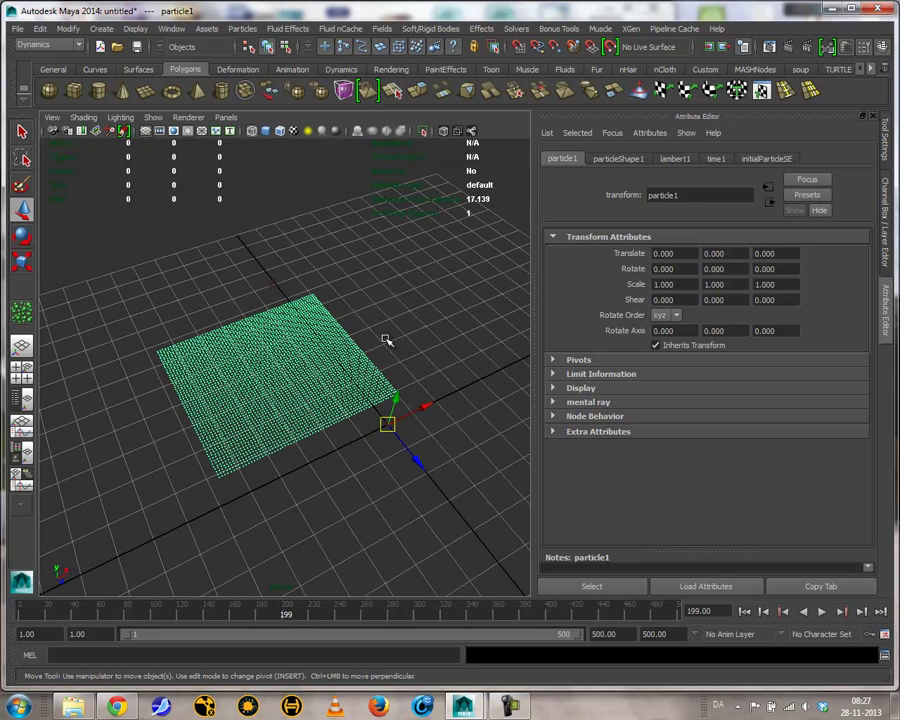
left_click(484, 29)
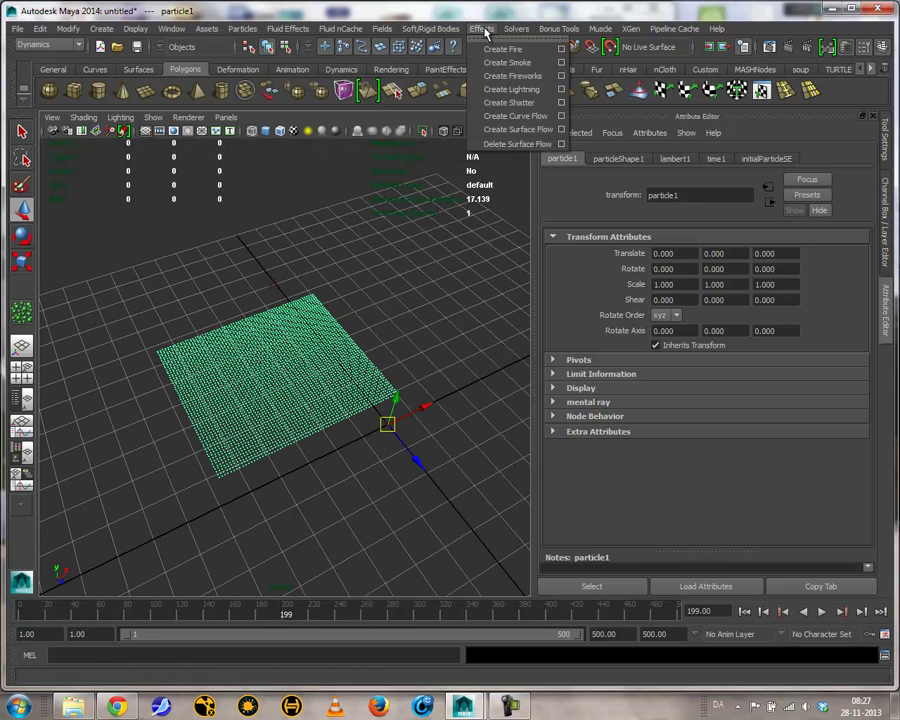
mouse_move(378, 28)
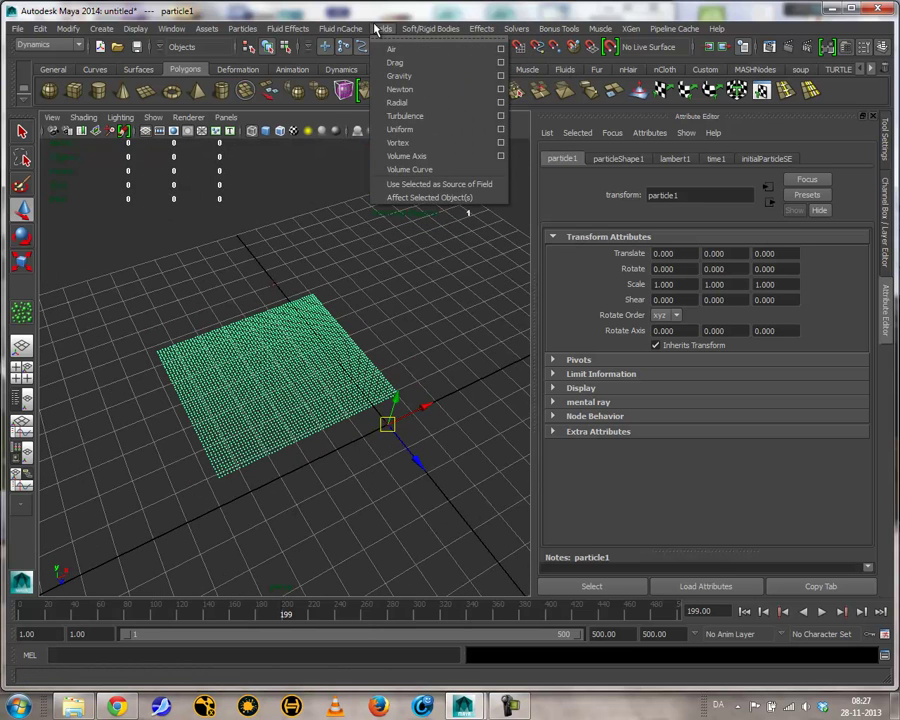
left_click(393, 104)
left_click_drag(330, 398, 352, 376, "alt")
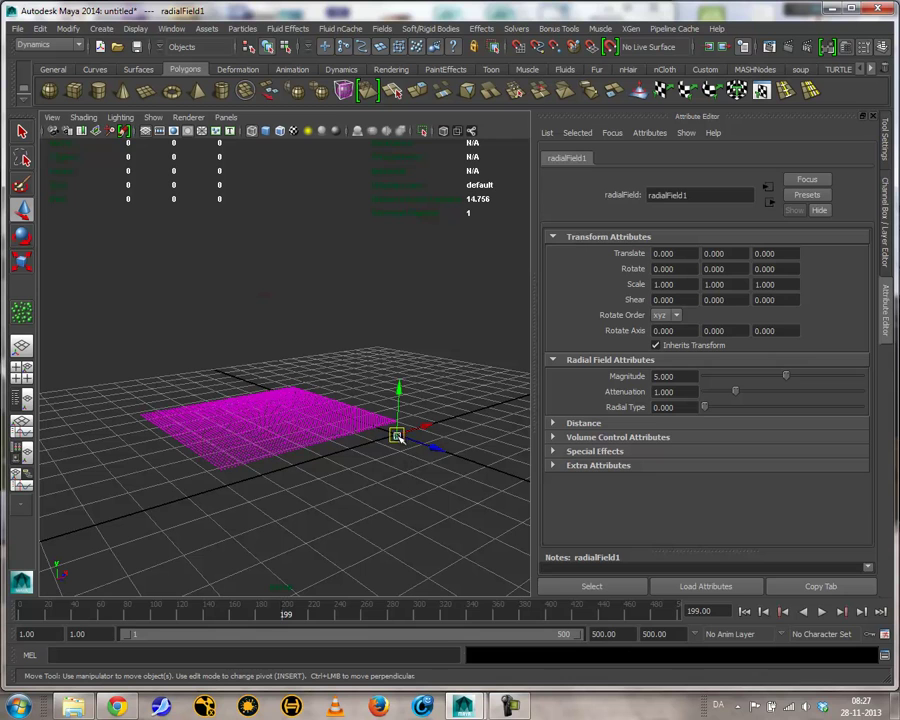
Use the emitted particles as the source of the radial field.
left_click_drag(226, 314, 299, 358)
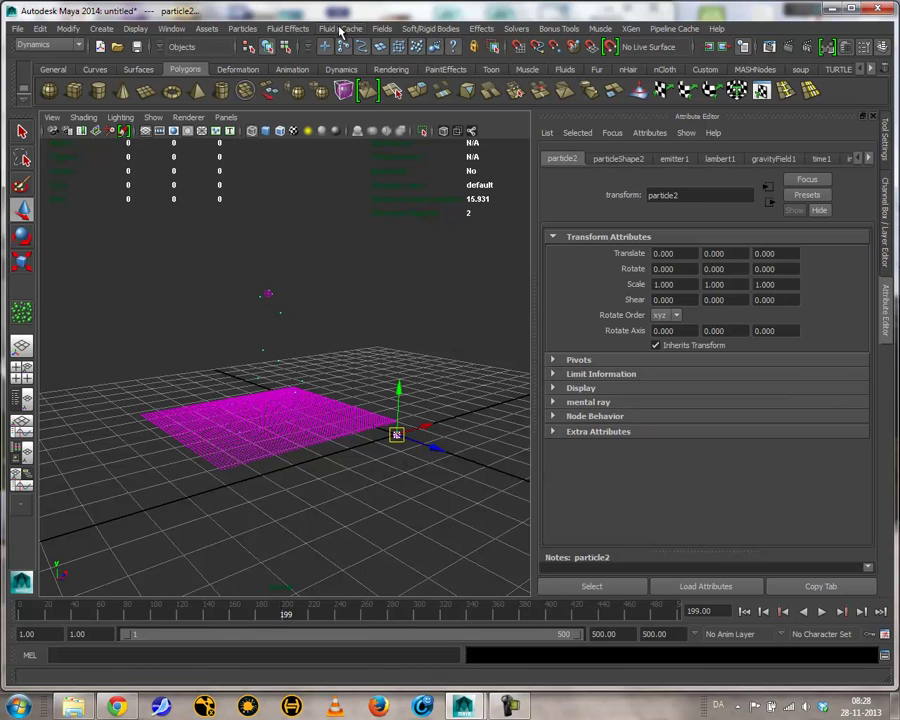
left_click(381, 29)
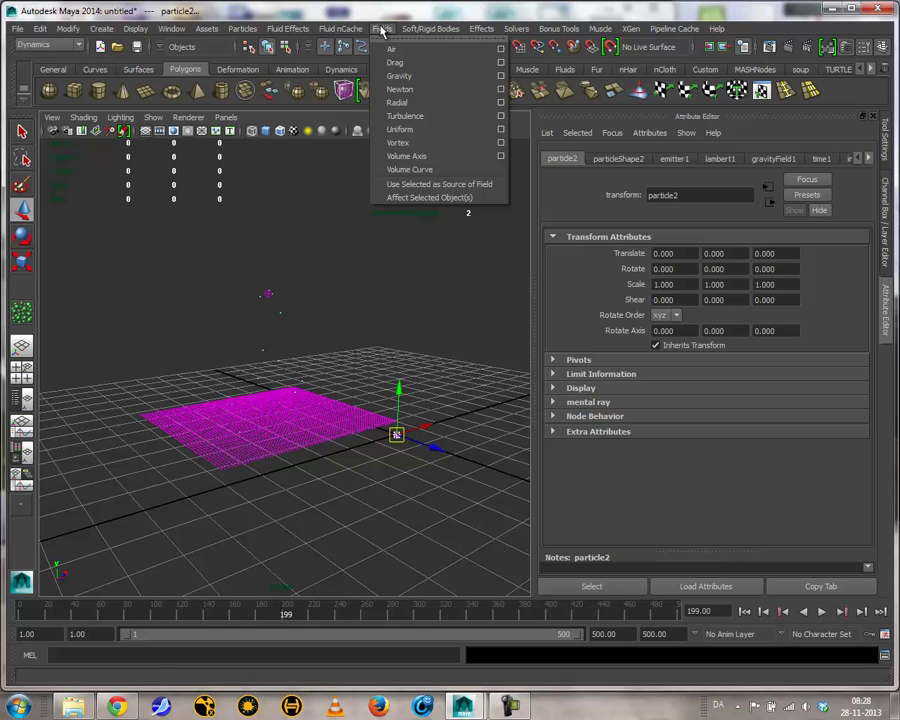
left_click(411, 186)
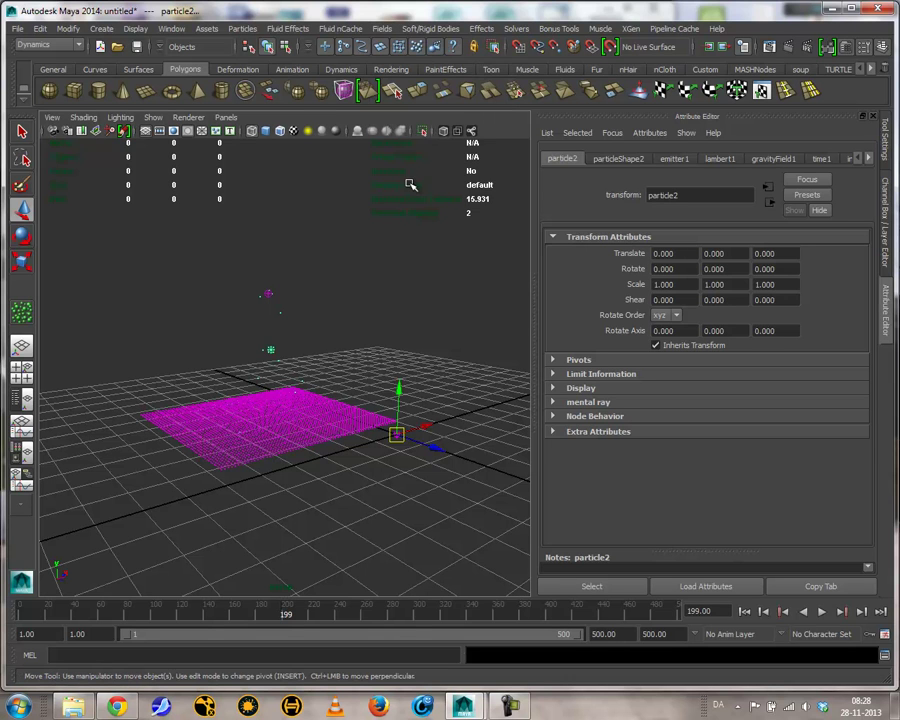
Play the simulation from the start to check how the radial field affects the particle grid, and return to frame 1.
left_click(745, 611)
left_click(822, 611)
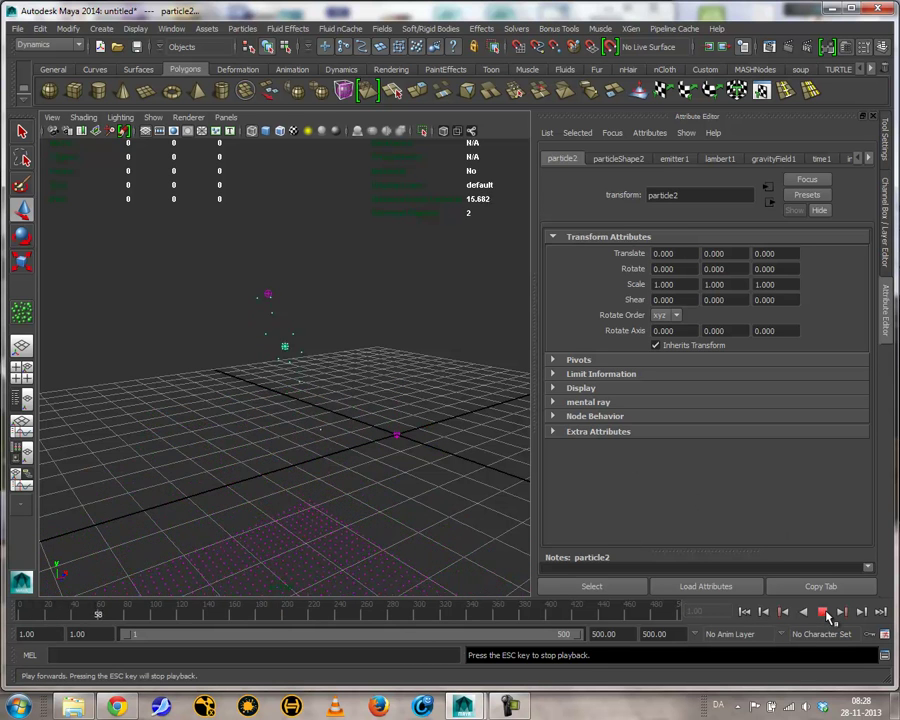
left_click_drag(325, 396, 287, 352, "alt")
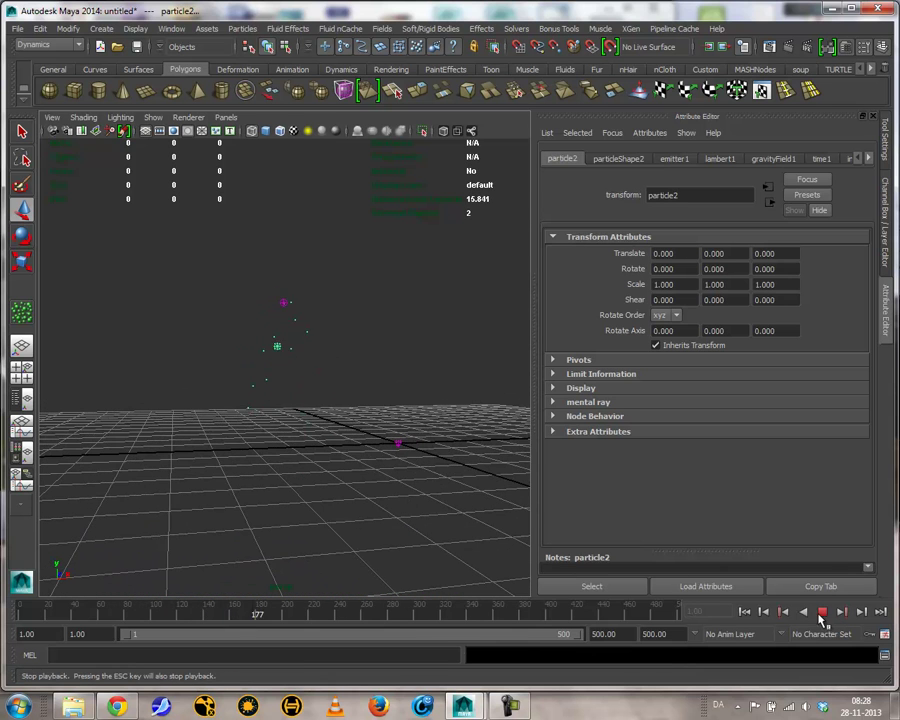
left_click(822, 611)
left_click(742, 611)
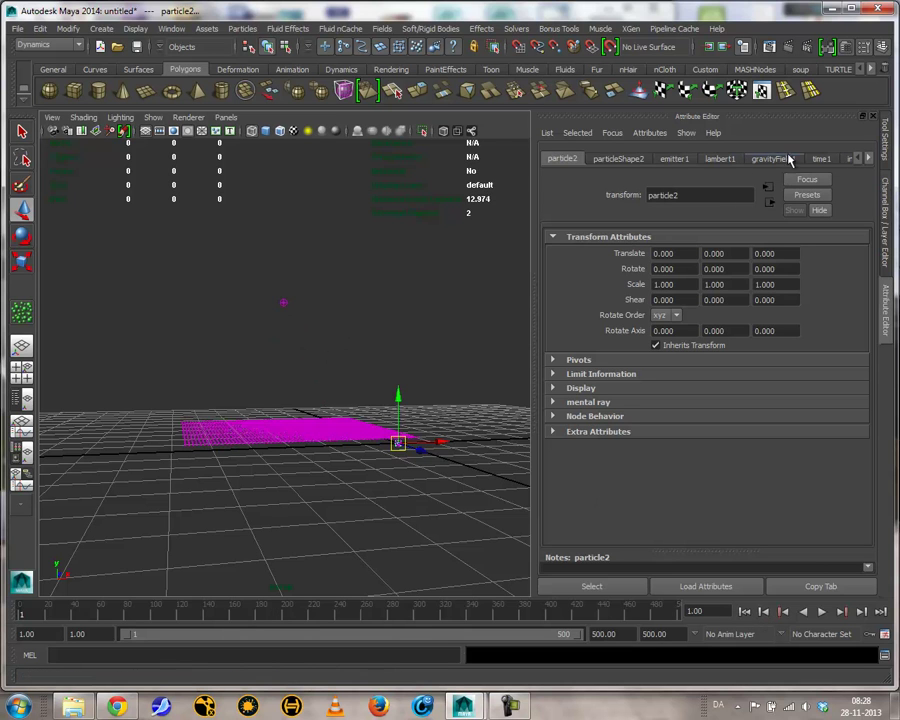
Play the simulation briefly, stop it, and select the emitted particles below the emitter.
left_click(820, 613)
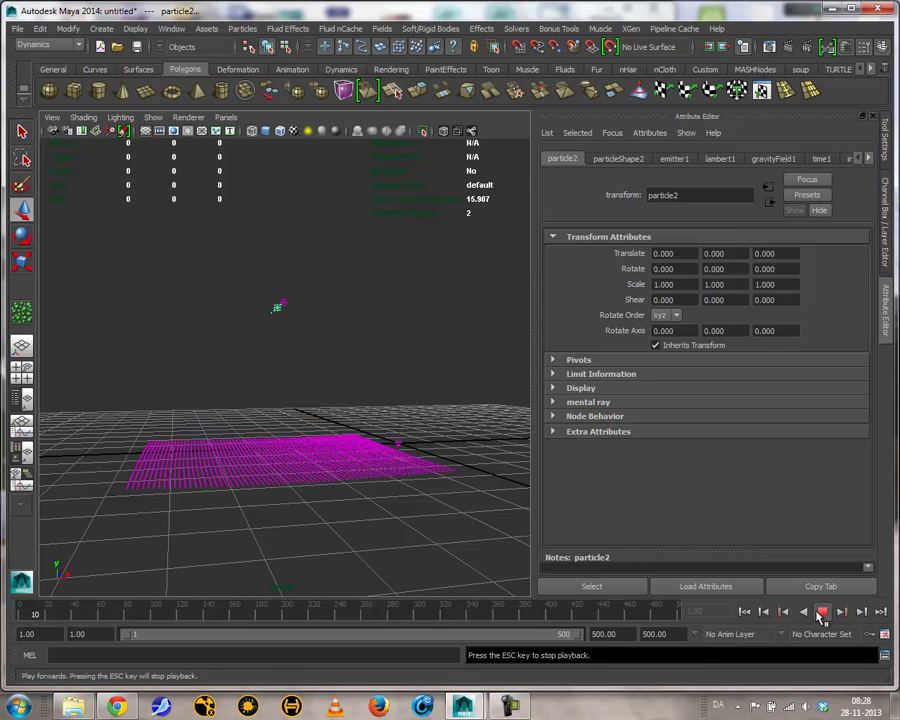
left_click(820, 613)
left_click(276, 320)
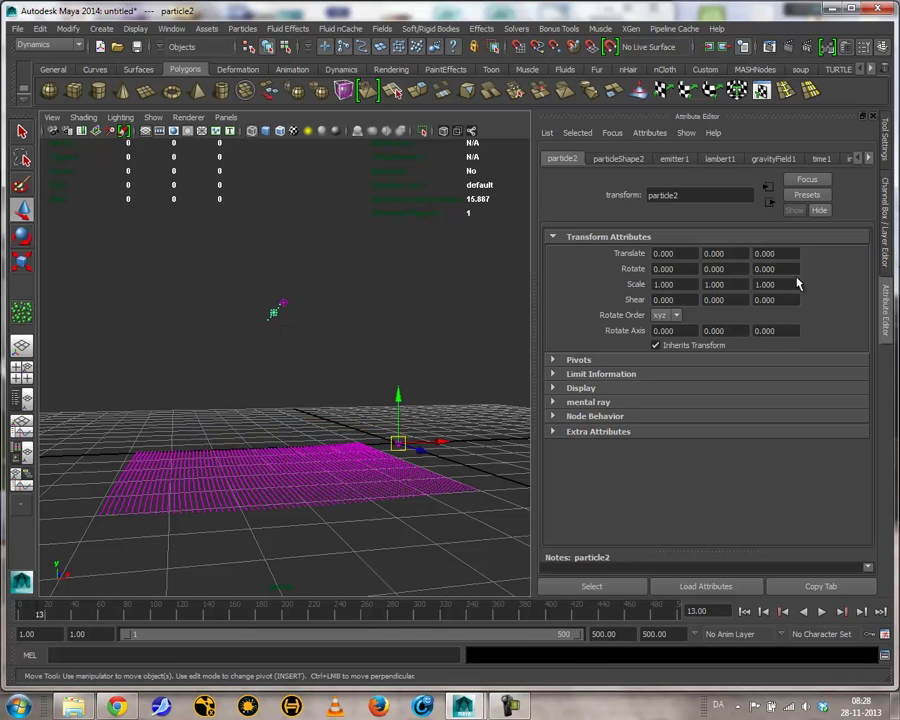
Select the radial field parented under the emitted particles and set its max distance to 0.5.
left_click(869, 162)
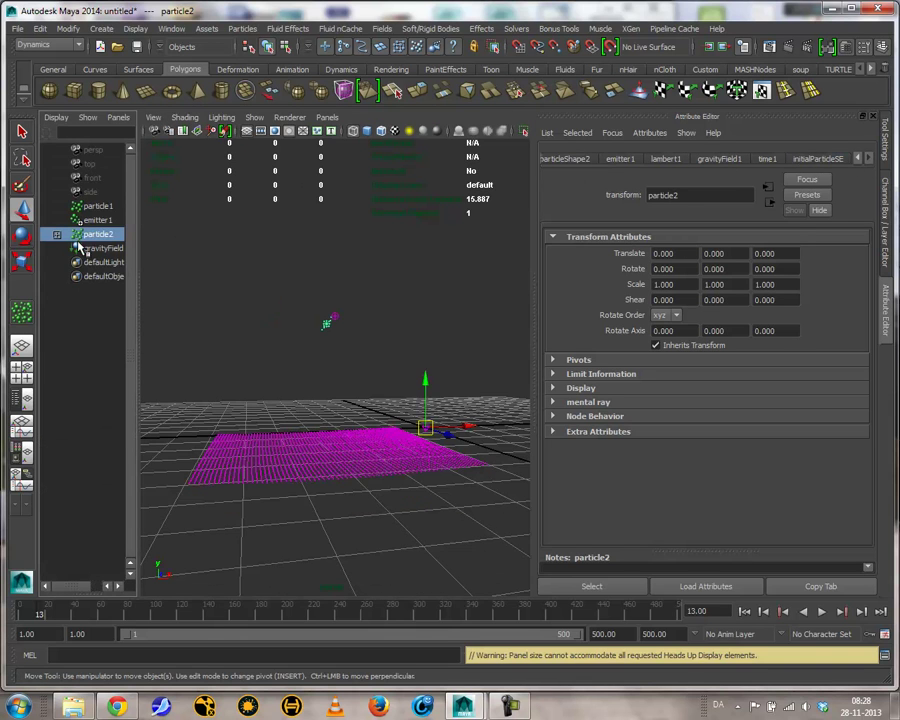
left_click(57, 234)
left_click(104, 248)
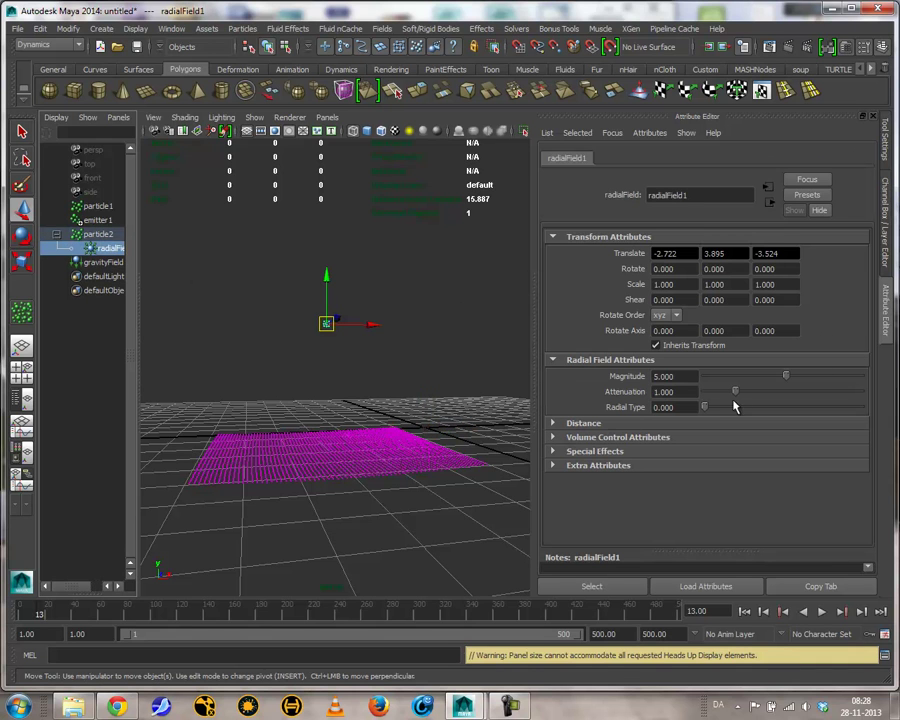
left_click(580, 424)
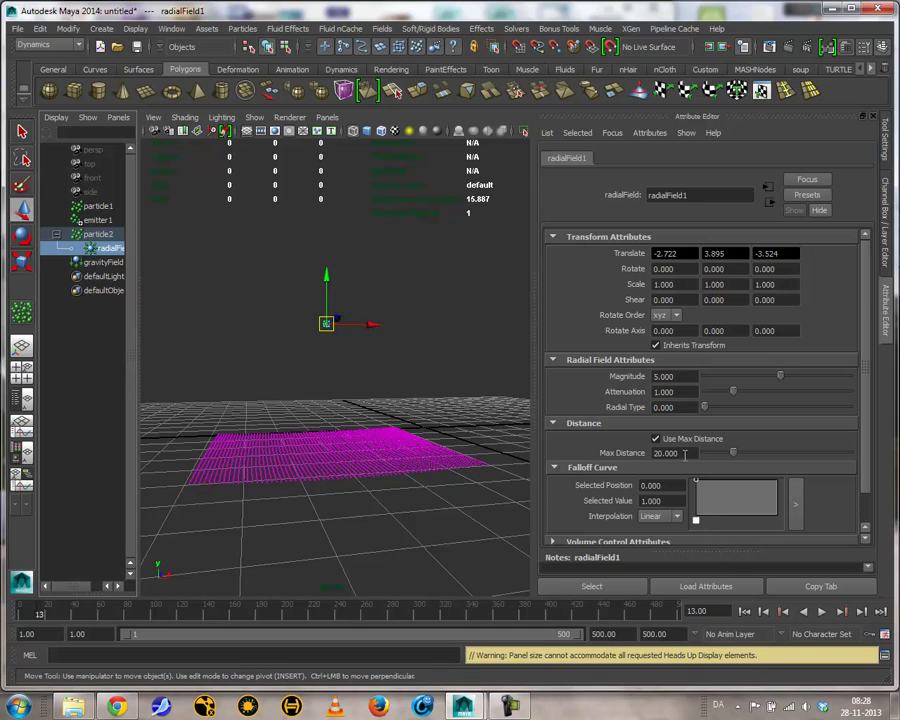
left_click(684, 453)
type("0.5")
key("Return")
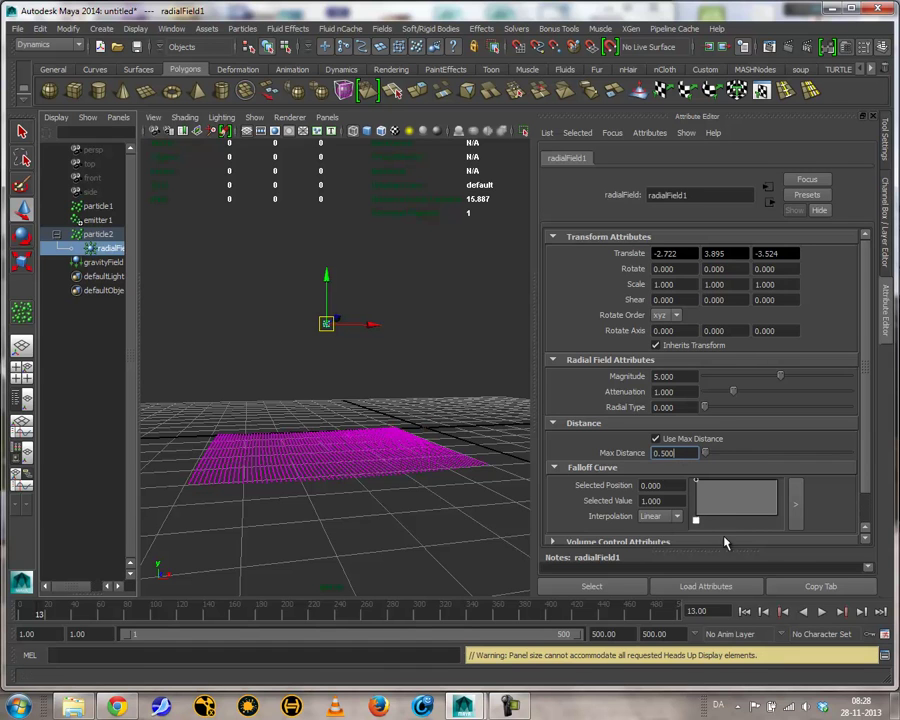
Play the simulation from the first frame to check the shortened field's effect on the particle grid, and stop it.
left_click(745, 611)
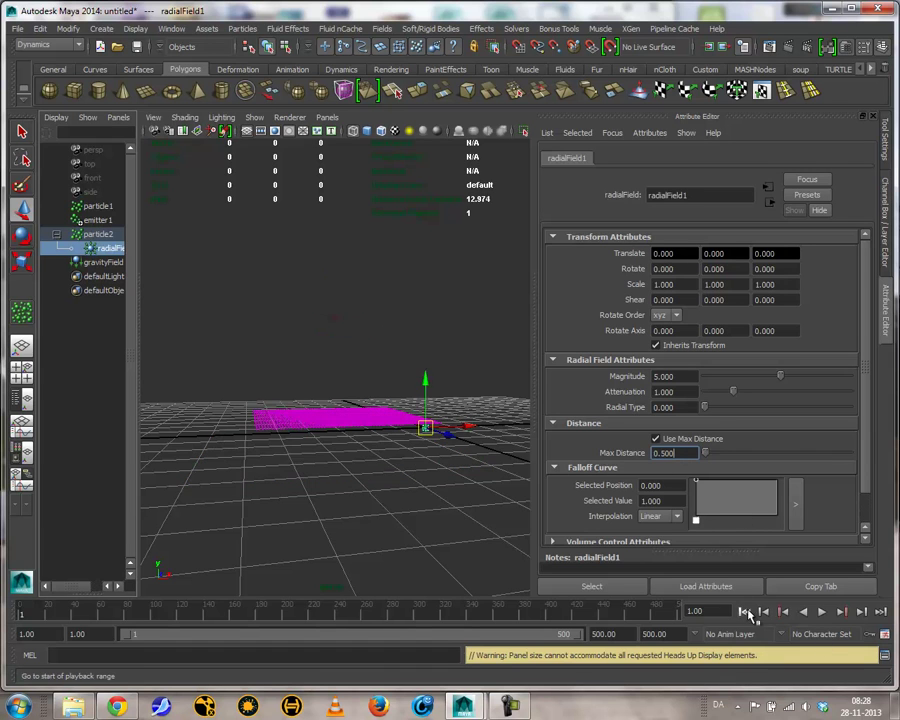
left_click(822, 613)
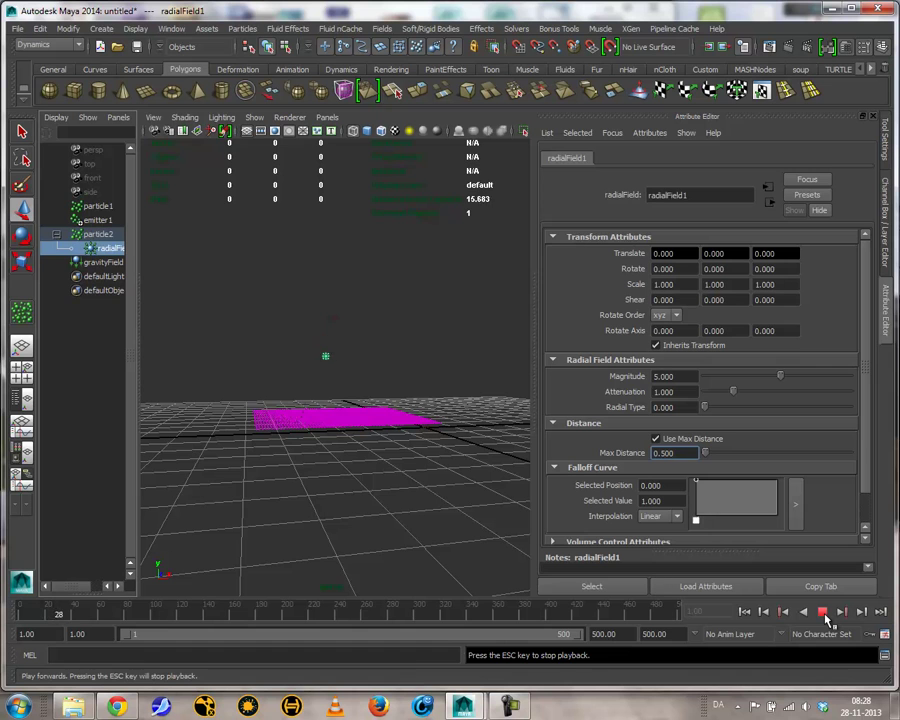
left_click_drag(306, 313, 373, 421, "alt")
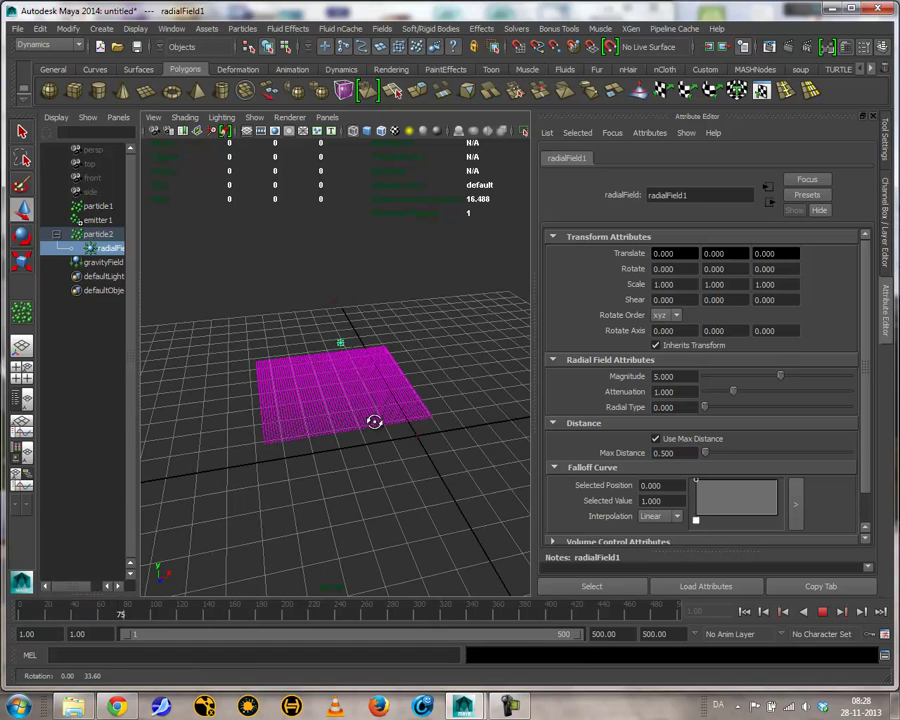
left_click(822, 611)
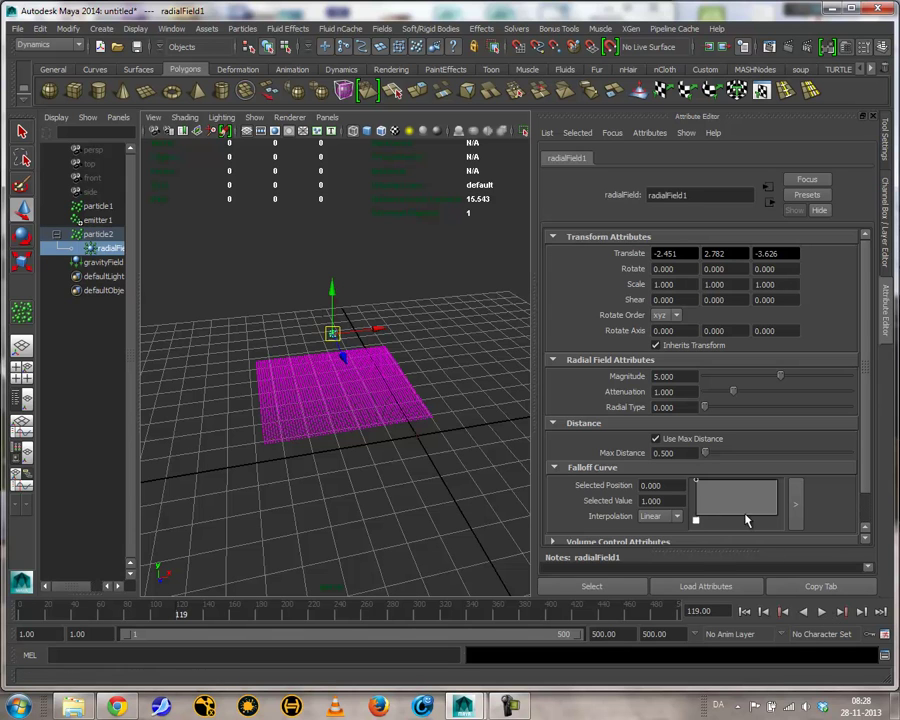
Turn on Apply Per Vertex in the radial field's special effects so each emitted particle exerts the field.
scroll(862, 323, "down", 2)
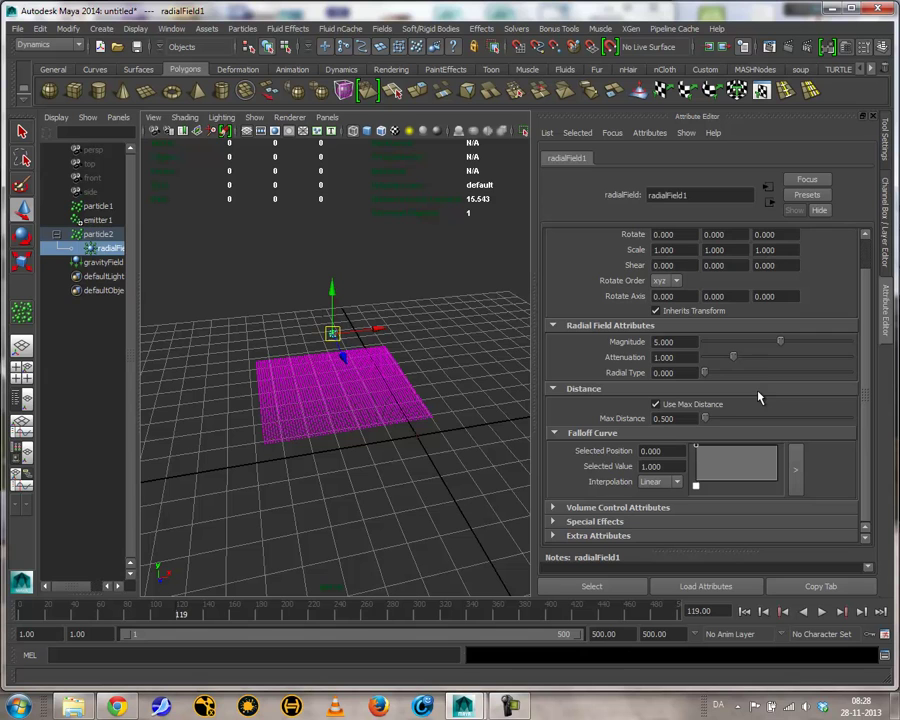
left_click(617, 568)
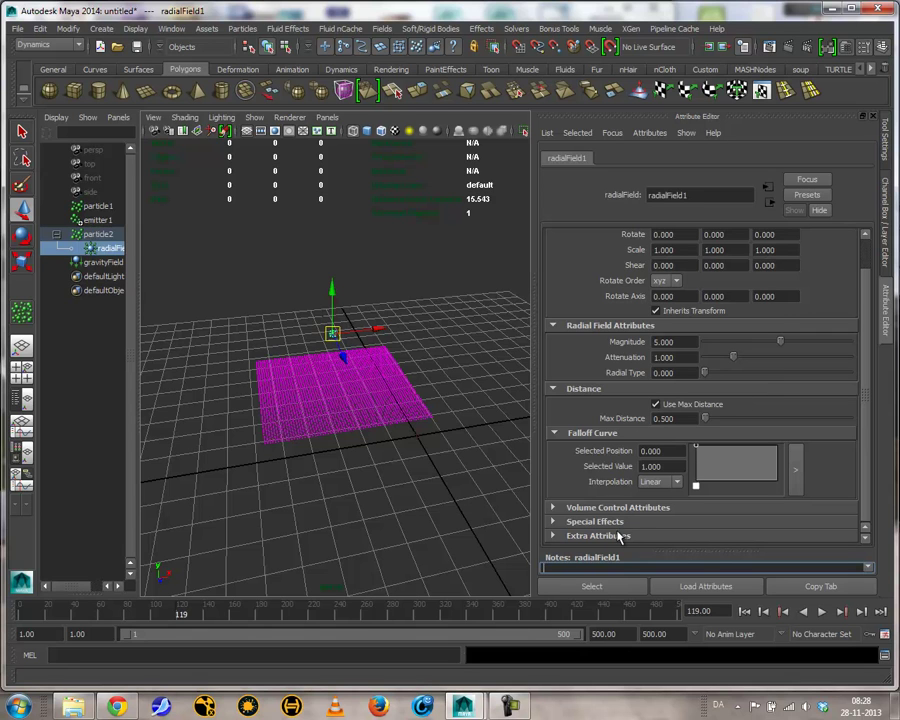
left_click(628, 507)
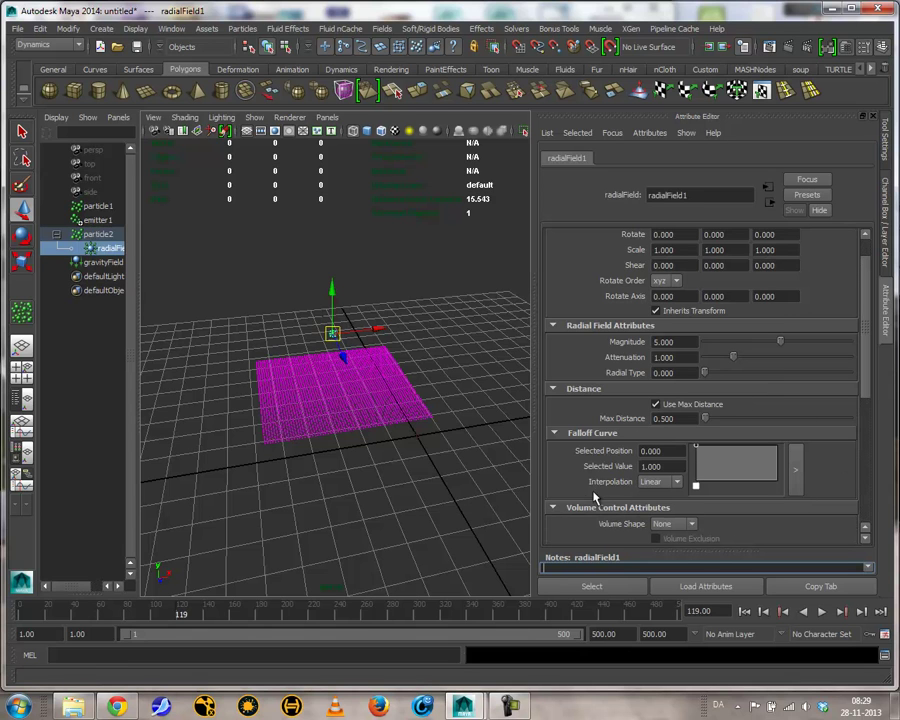
left_click(576, 507)
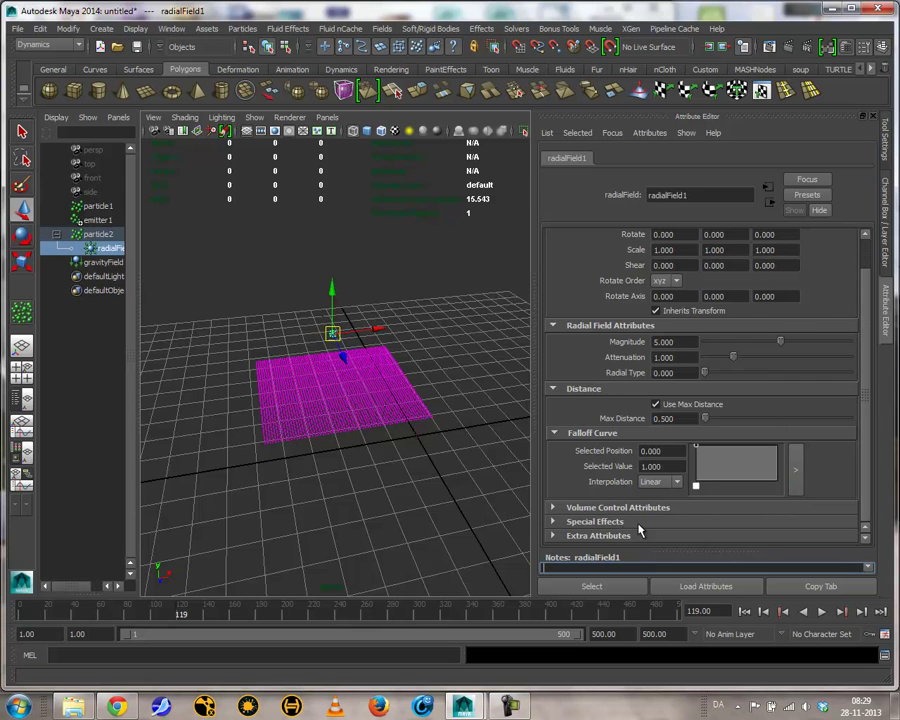
left_click(595, 526)
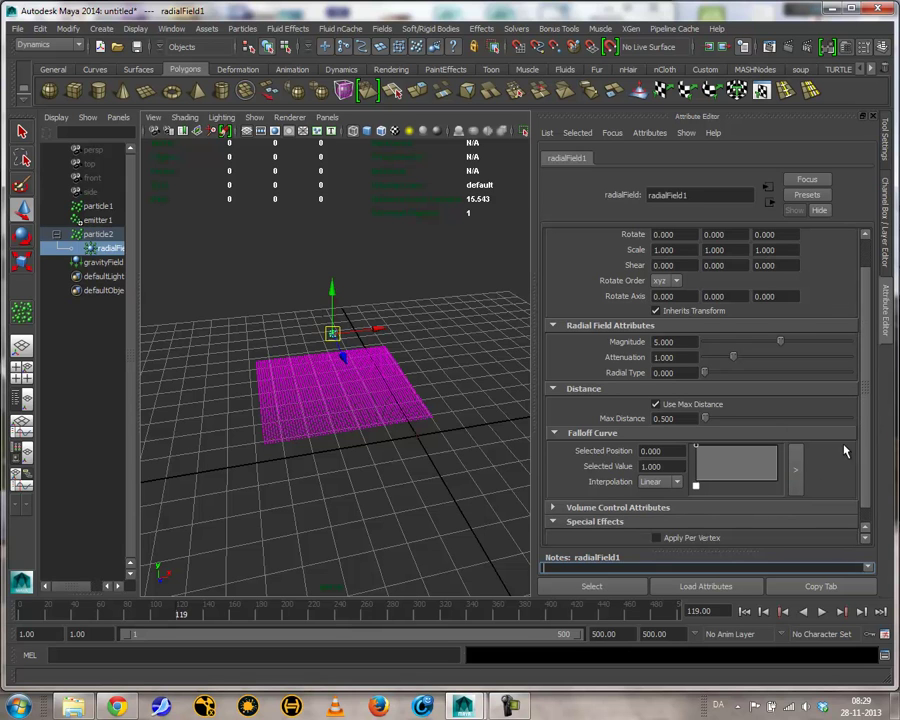
scroll(800, 533, "down", 1)
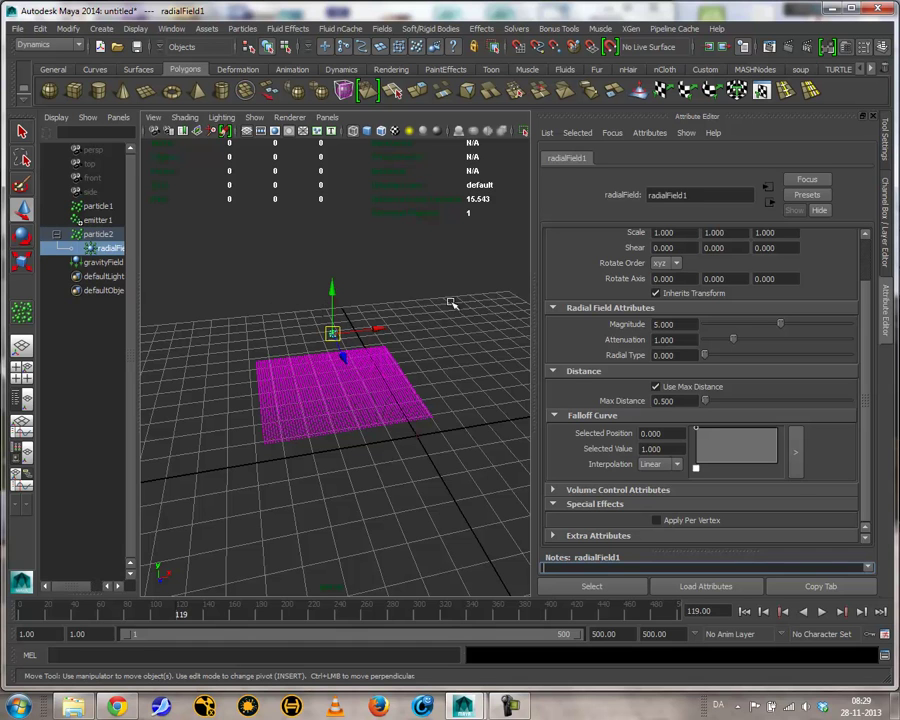
left_click_drag(392, 410, 398, 370, "alt")
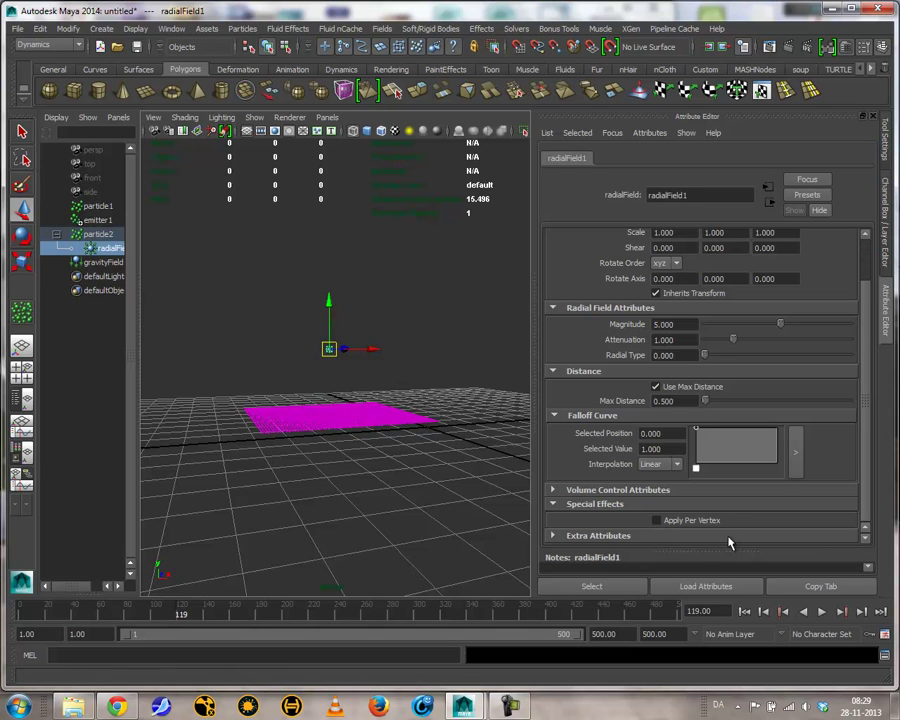
left_click_drag(396, 382, 352, 360, "alt")
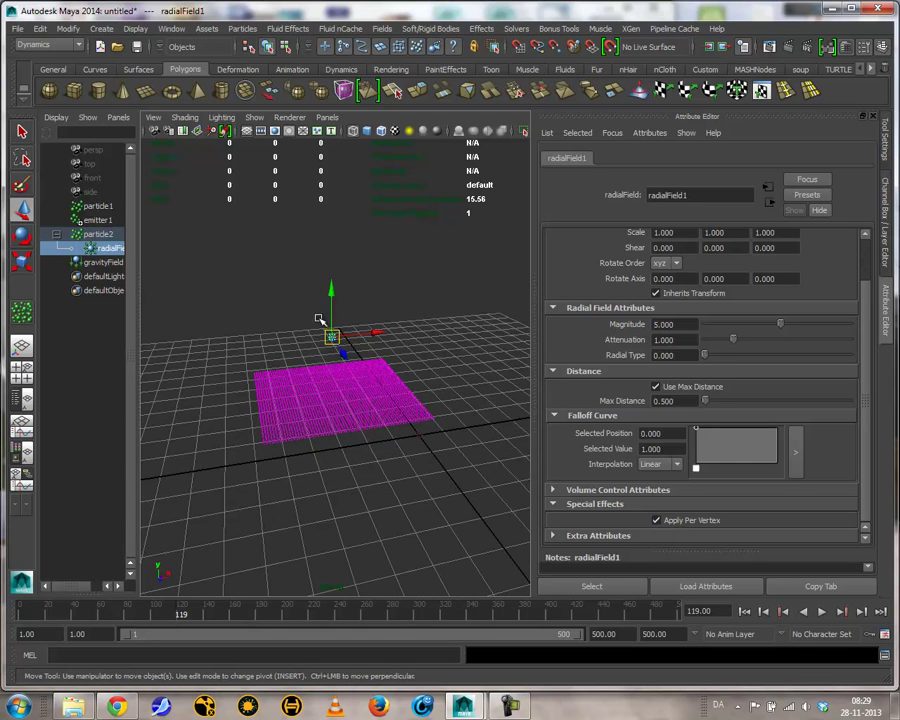
Play the simulation from the first frame, select the particle grid, and examine the per-vertex disturbances from several angles.
left_click_drag(332, 336, 412, 440)
left_click(745, 611)
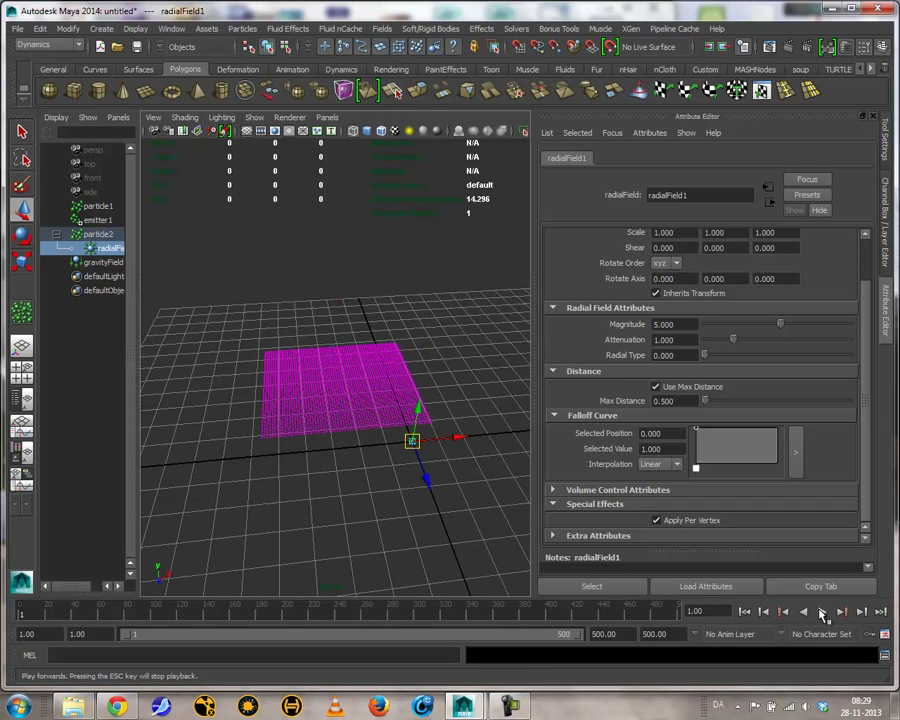
left_click(822, 612)
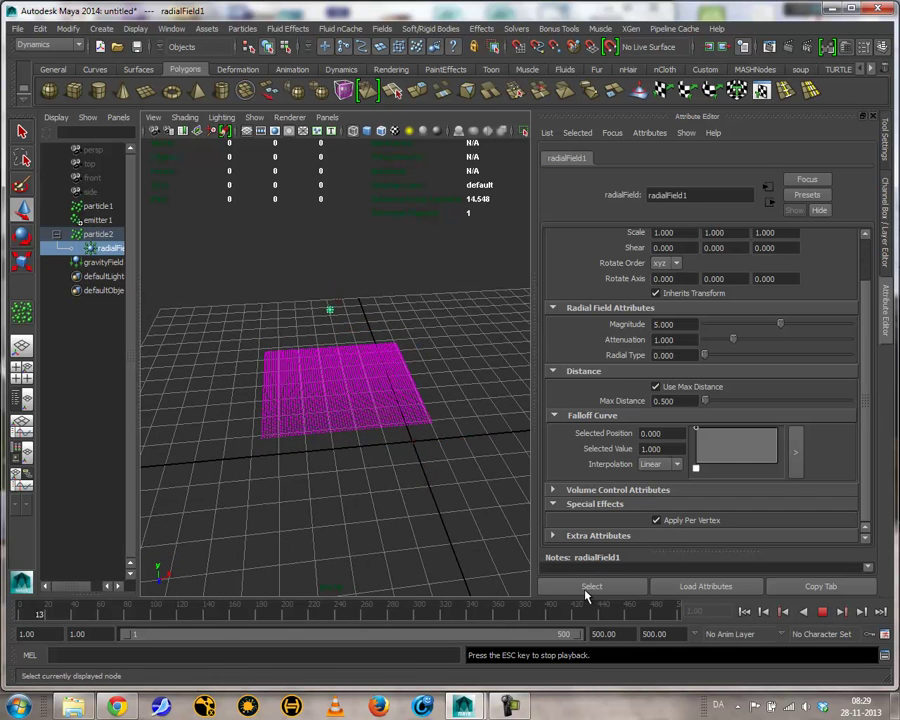
mouse_move(406, 487)
left_mouse_down("alt")
mouse_move(362, 487)
mouse_move(522, 527)
mouse_move(393, 469)
mouse_move(382, 495)
mouse_move(420, 490)
left_mouse_up("alt")
left_click(420, 490)
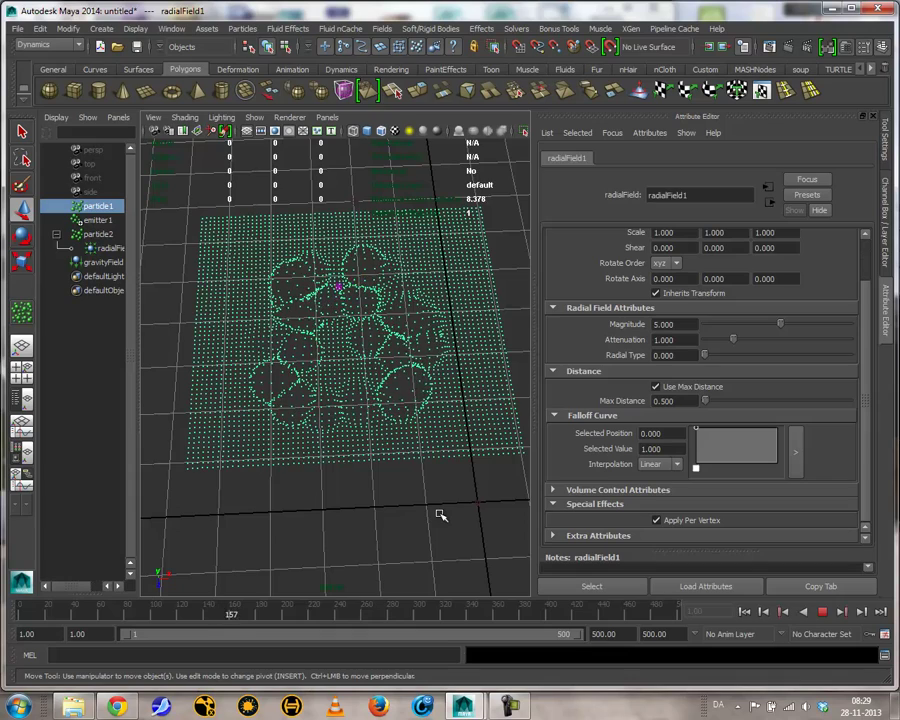
left_click_drag(436, 514, 408, 428, "alt")
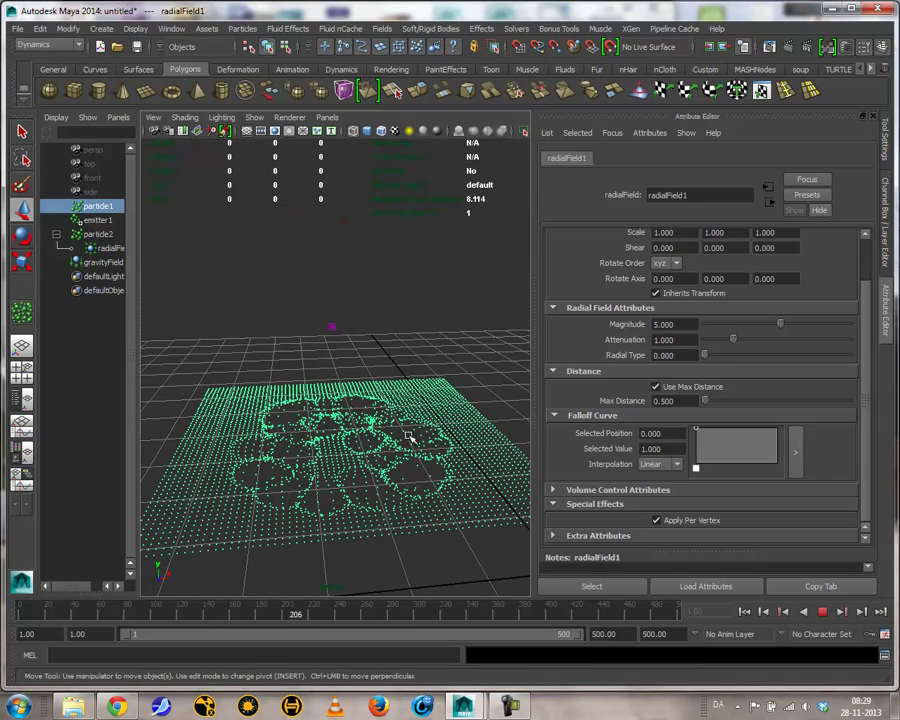
left_click(822, 611)
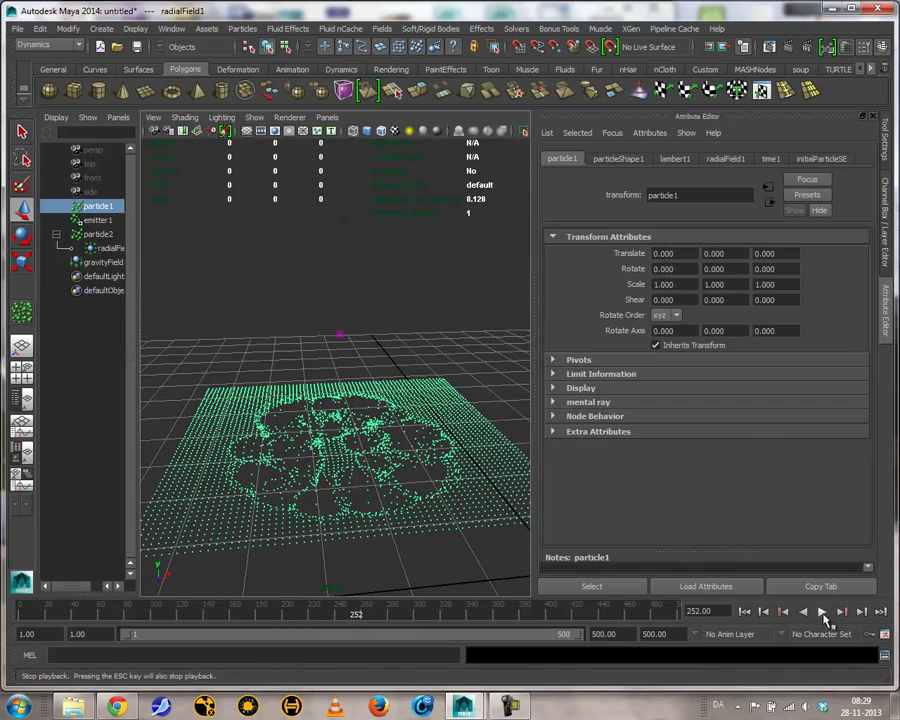
Return to frame 1, set the particle grid's Conserve to about 0.762, and play the simulation to check the effect.
left_click(744, 612)
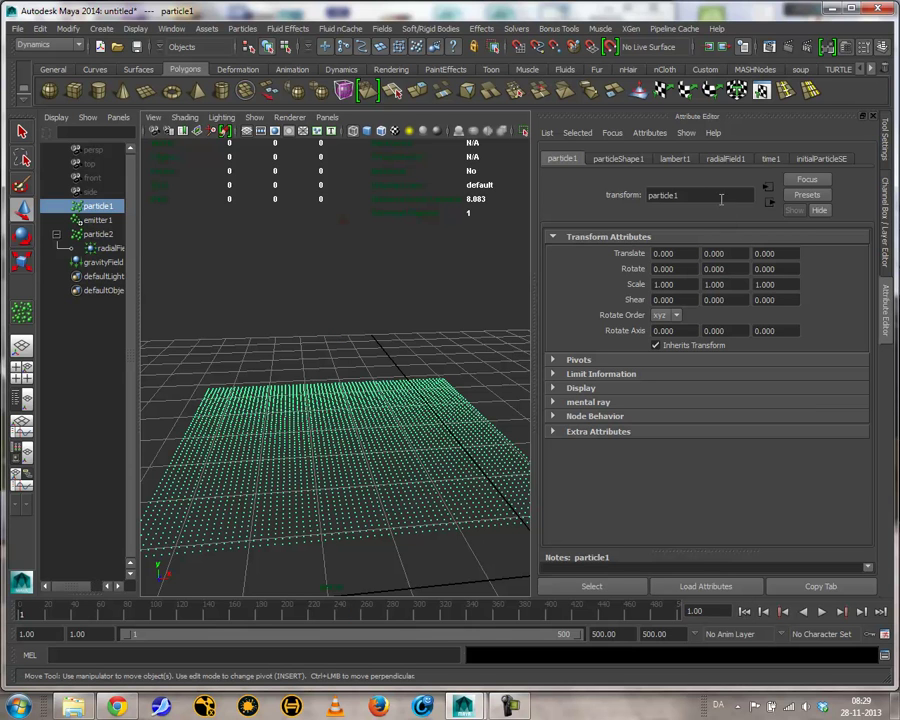
left_click(620, 159)
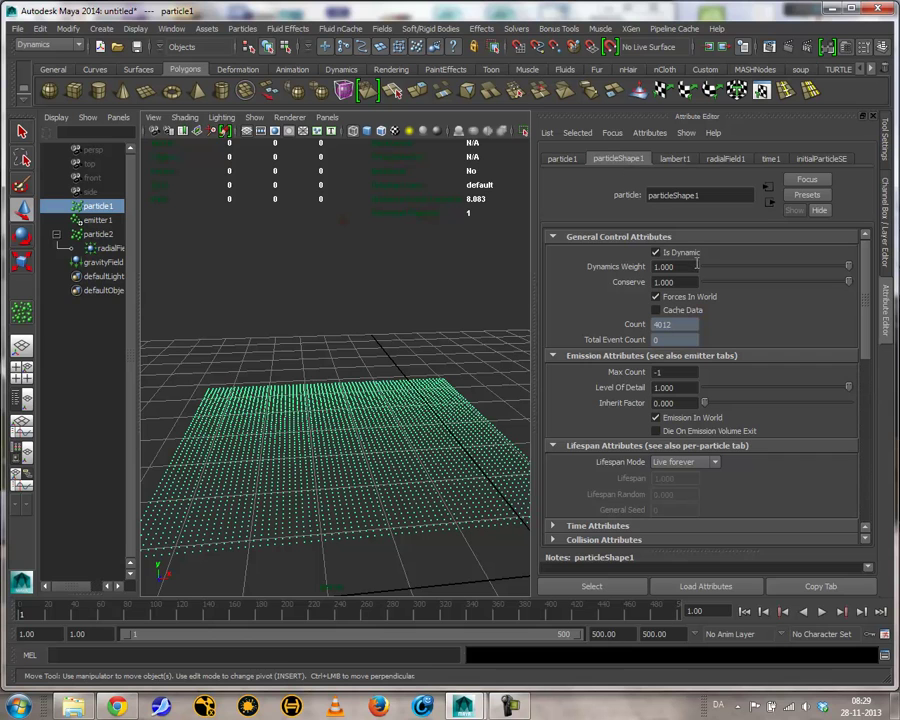
left_click_drag(830, 286, 822, 288)
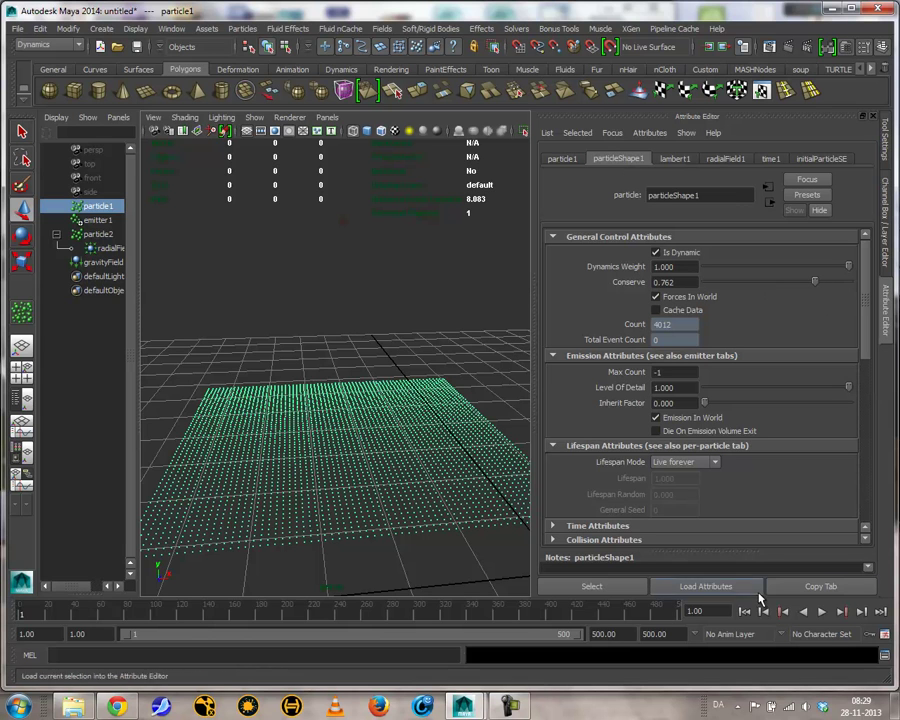
left_click(822, 611)
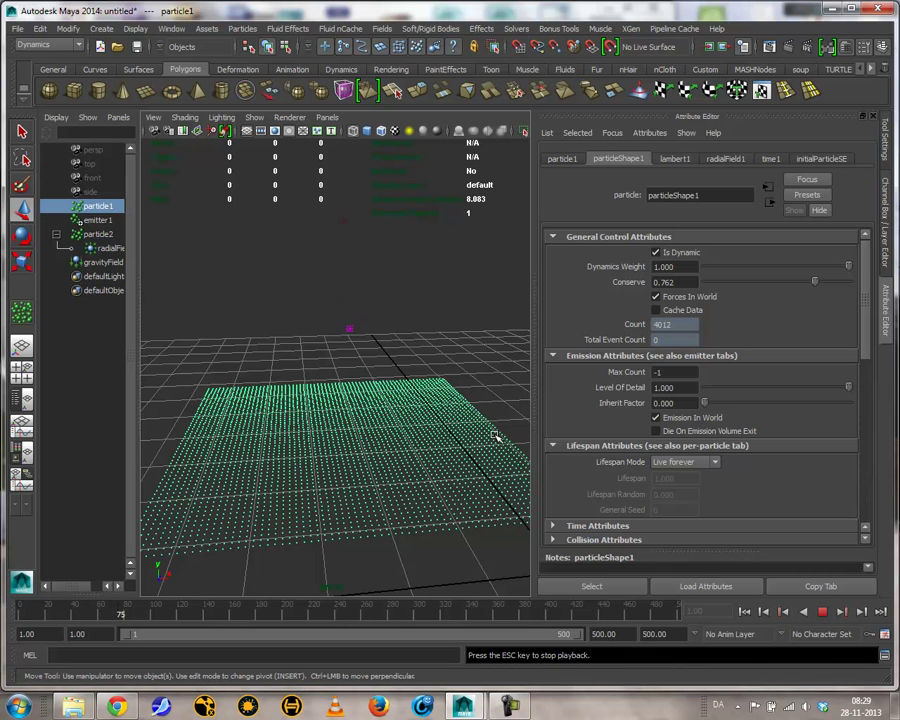
left_click_drag(494, 431, 466, 470, "alt")
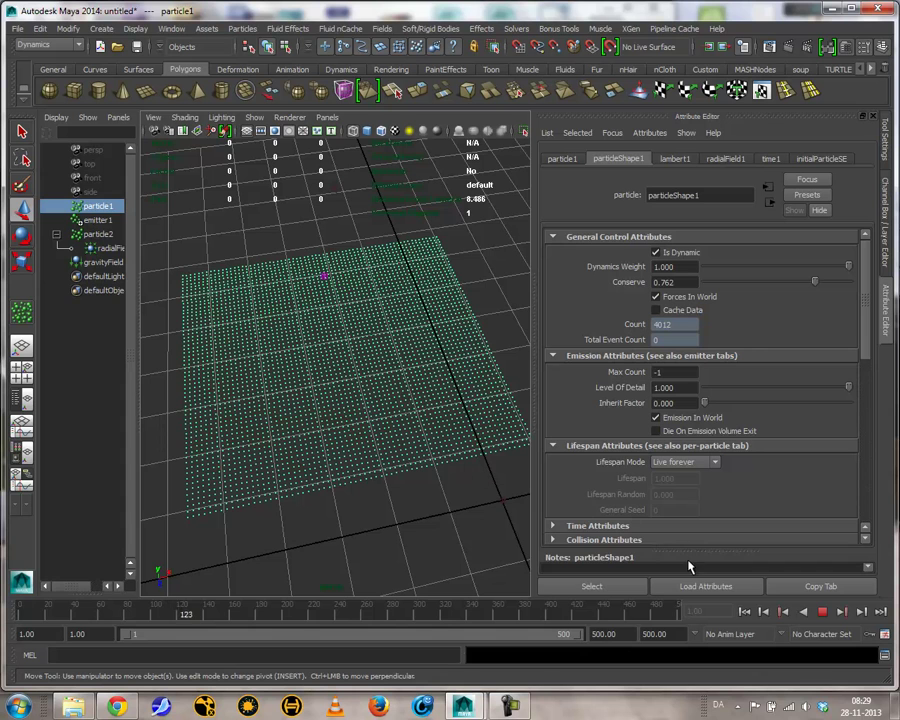
left_click(820, 611)
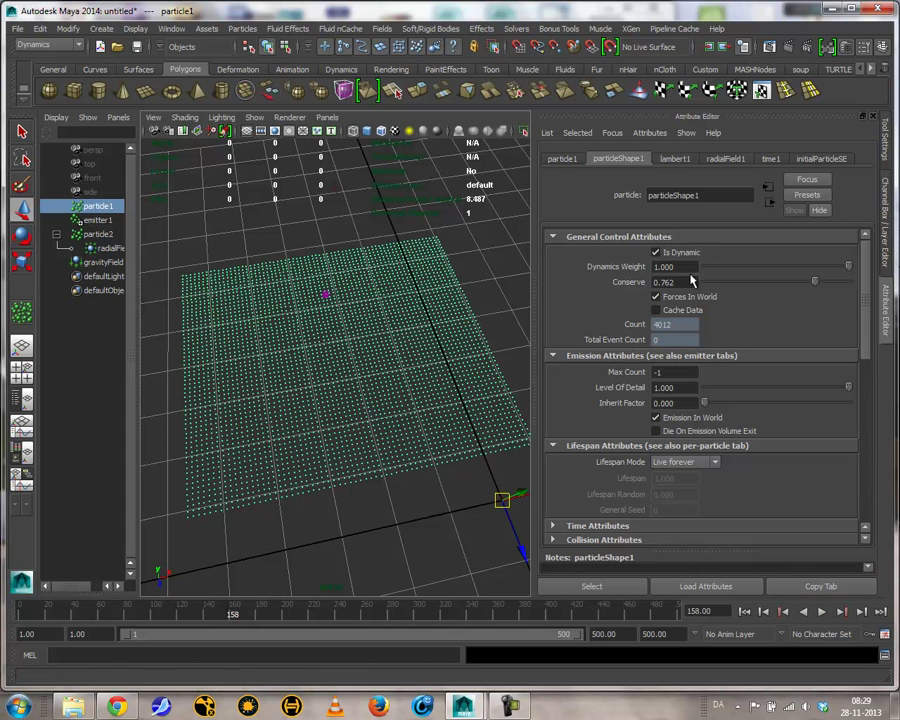
Set the radial field's magnitude to 500 and play the simulation to check how strongly the grid is pushed.
left_click(740, 160)
left_click(687, 325)
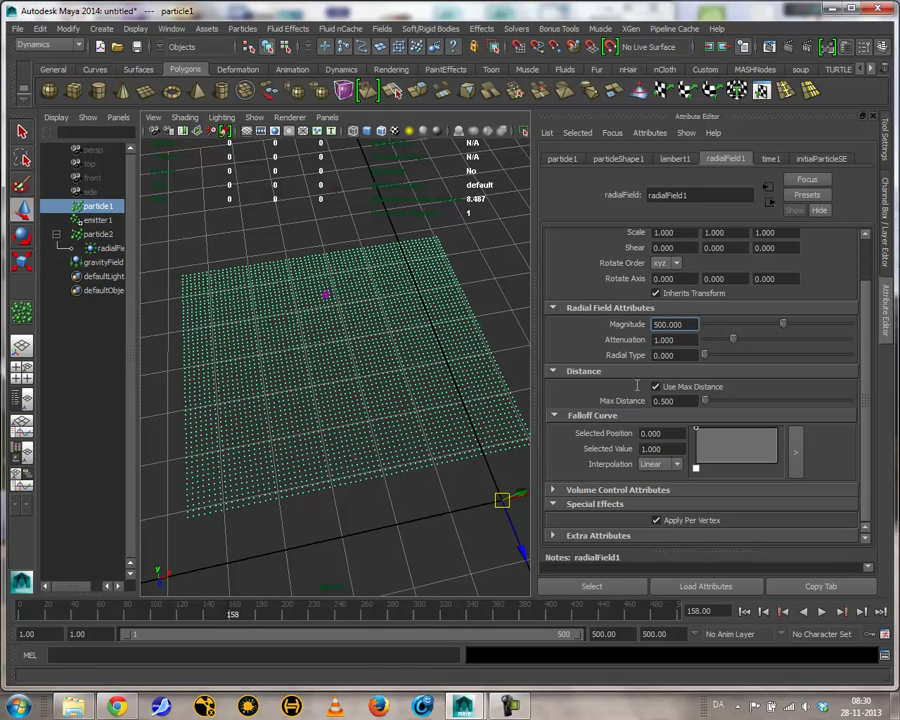
left_click(822, 611)
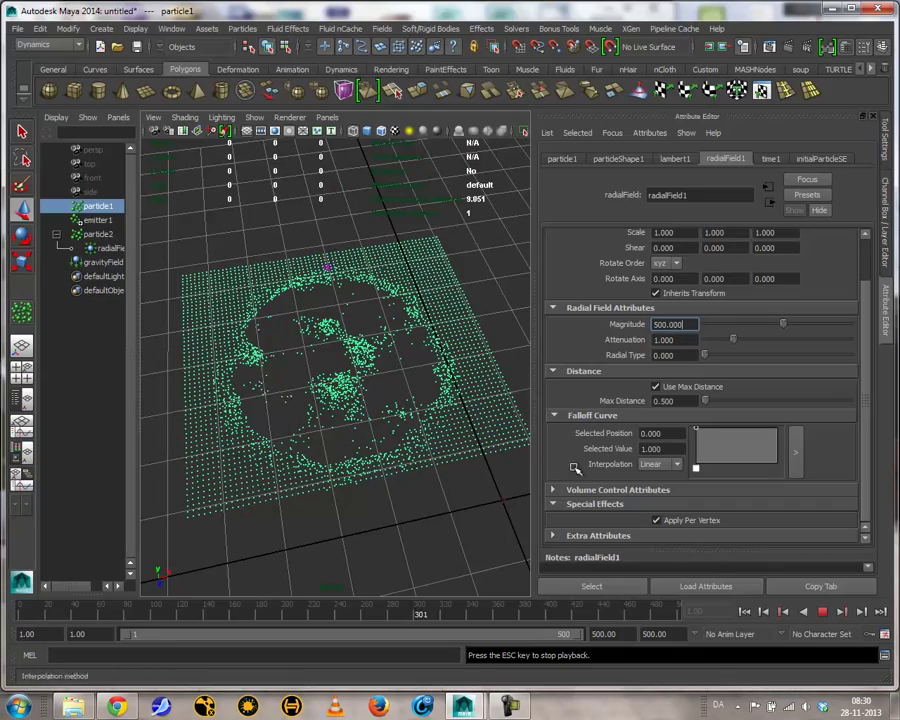
key("Escape")
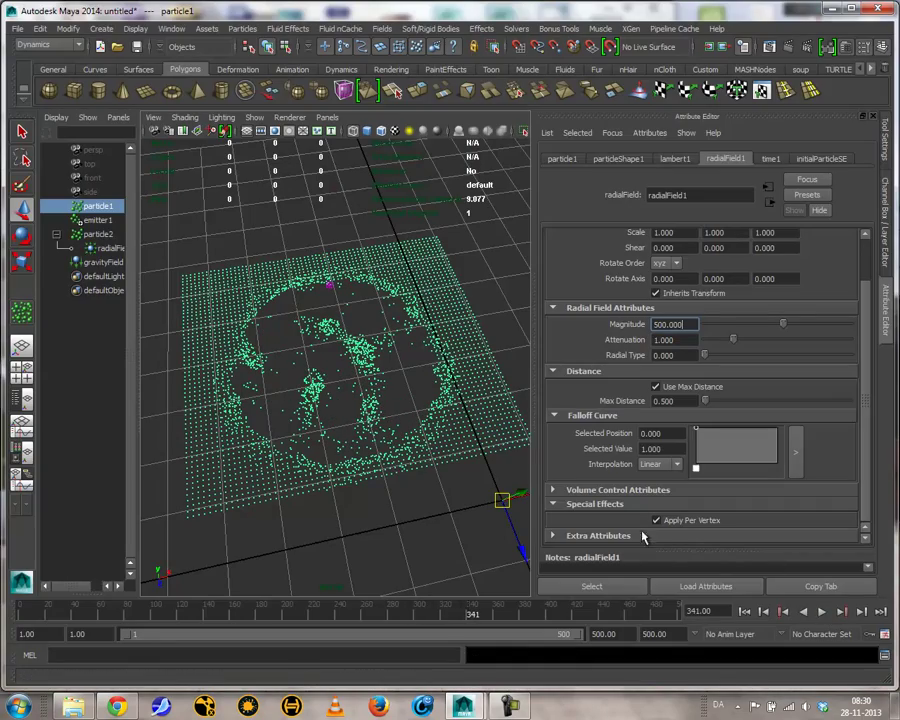
Inspect the scattered particle grid from a low angle and delete the grid.
left_click_drag(397, 459, 366, 370, "alt")
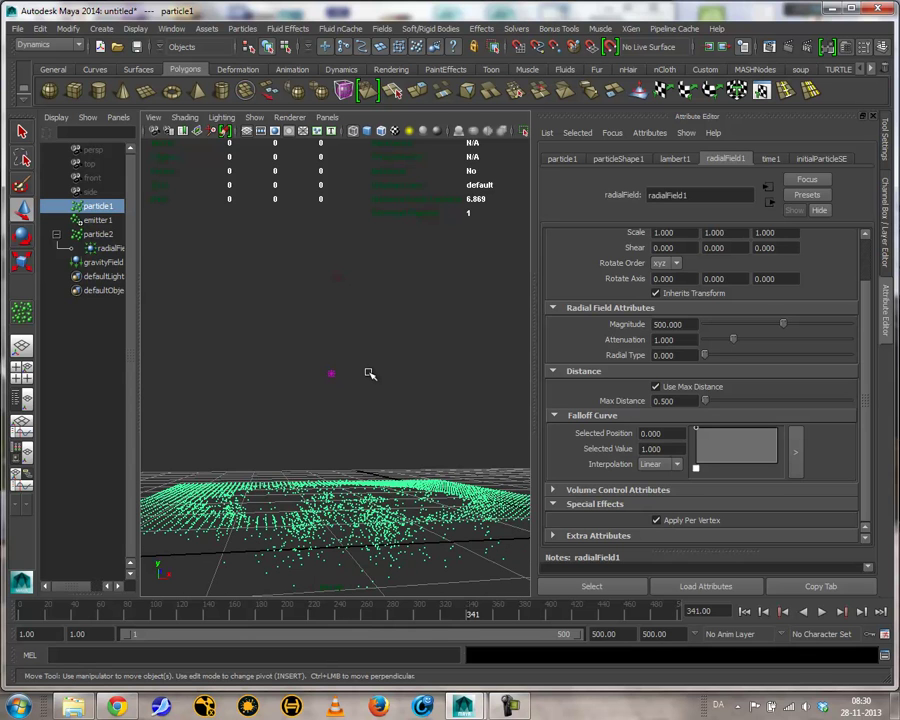
left_click_drag(300, 399, 290, 460, "alt")
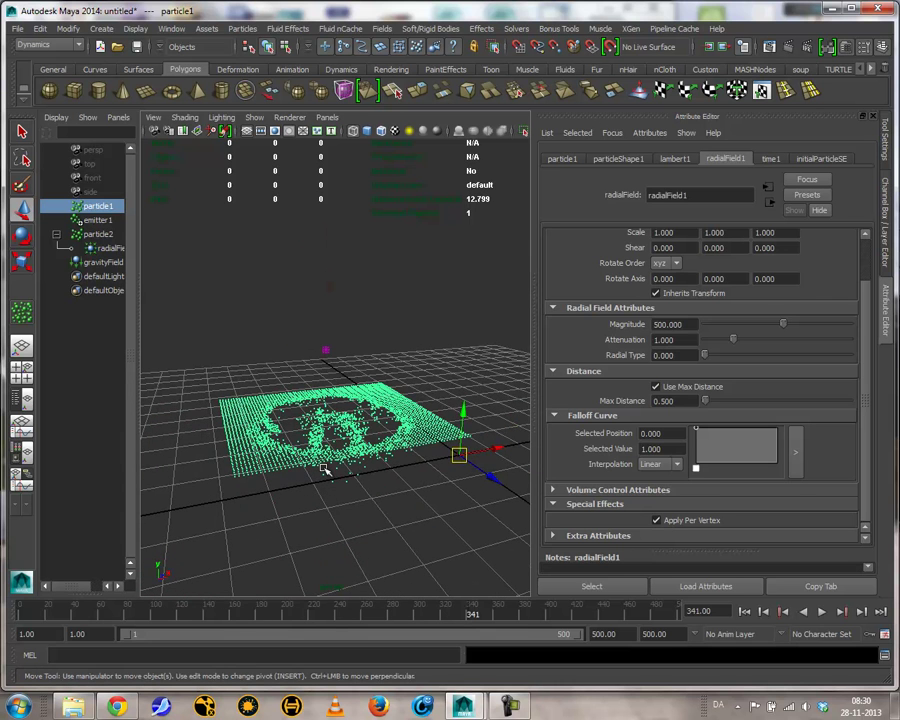
key("Delete")
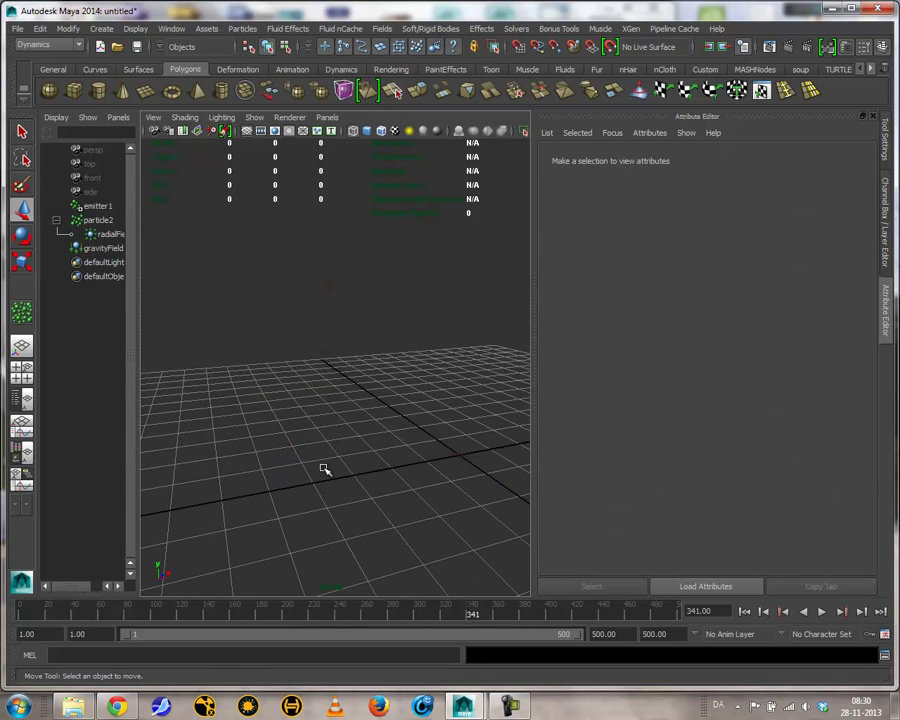
Create a polygon plane at the grid origin with 50 width and 50 height subdivisions.
left_click(146, 91)
left_click(367, 277)
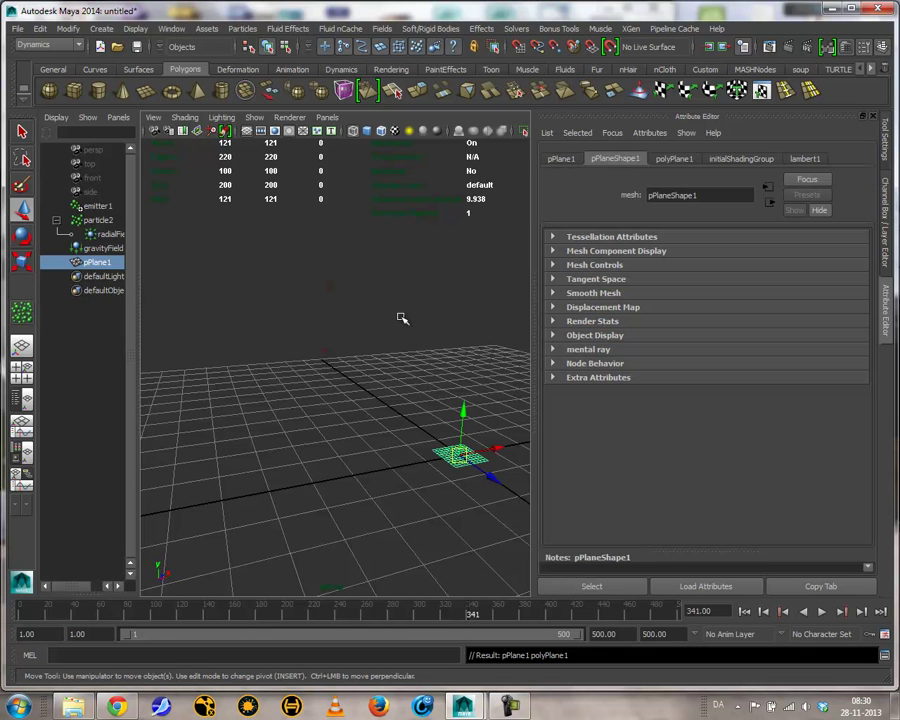
left_click(674, 159)
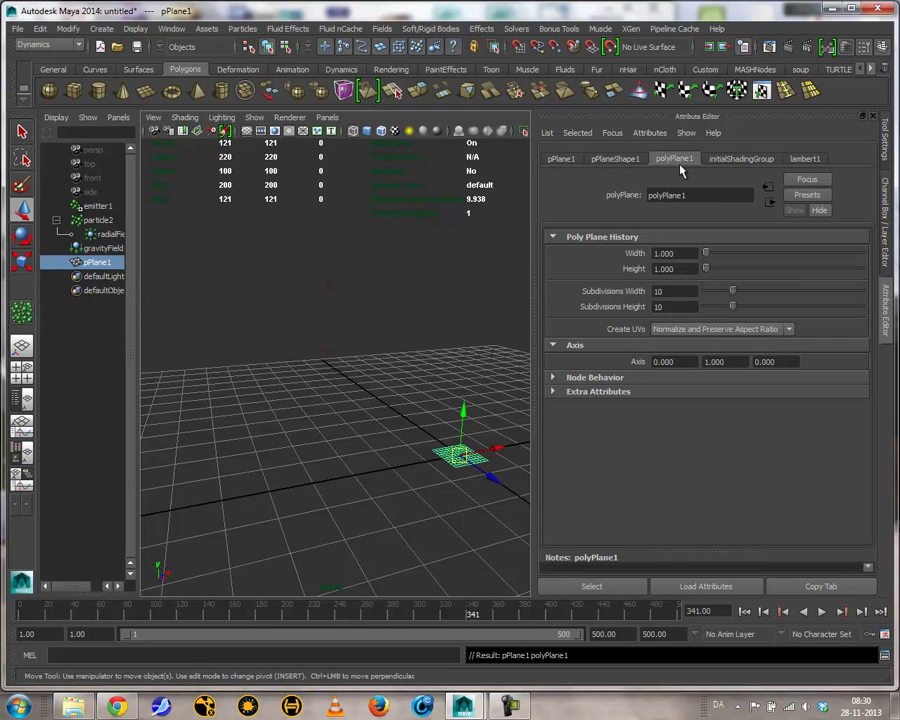
left_click(690, 292)
type("50")
key("Tab")
type("50")
key("Return")
left_click(383, 487)
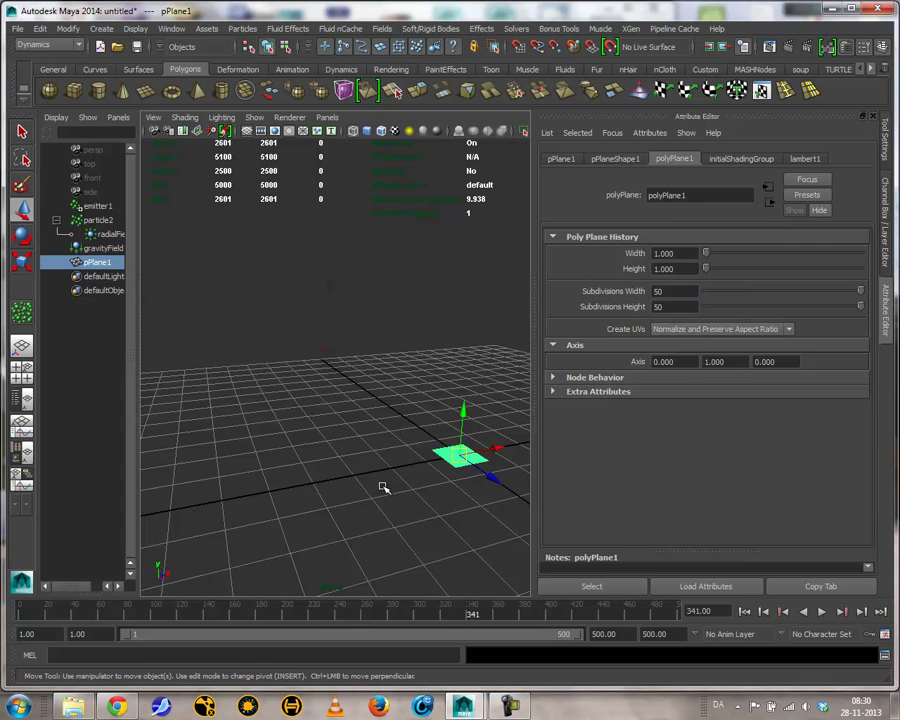
Scale the plane uniformly to about 5.83 and move it to about X -2.975, Z -3.230 beneath the emitter.
left_click(459, 456)
key("r")
middle_click_drag(376, 496, 503, 500)
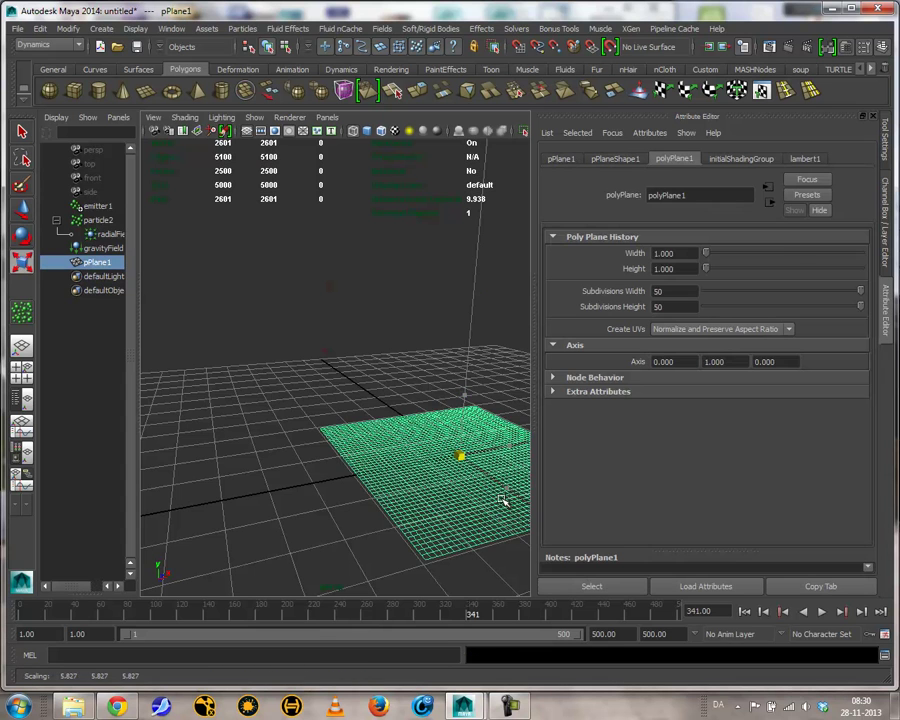
left_click_drag(458, 514, 450, 524, "alt")
key("w")
left_click_drag(496, 458, 317, 469, "alt")
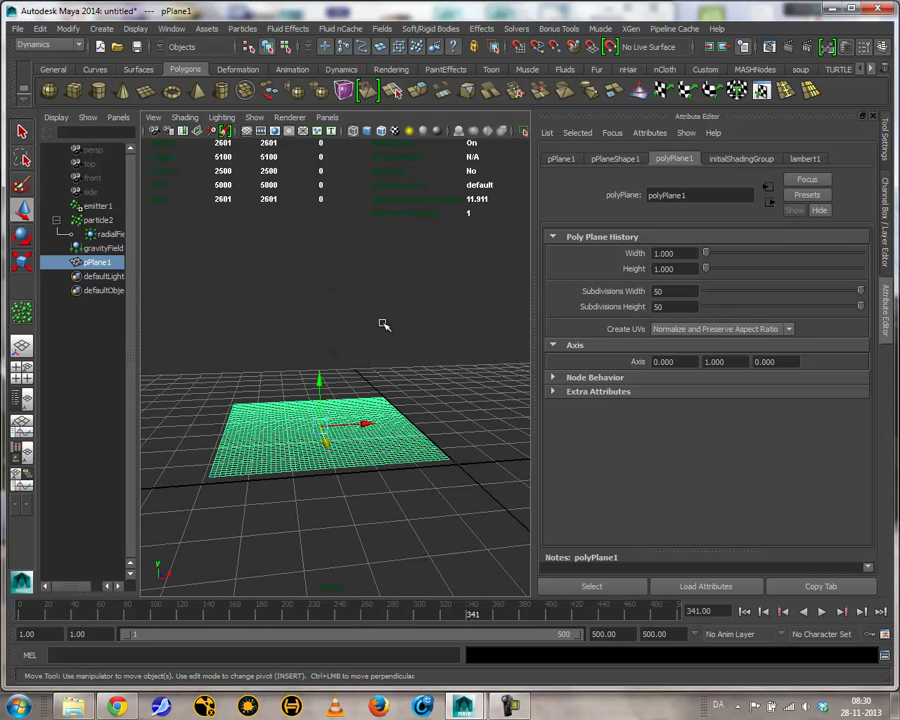
Convert the plane into a soft body using the Make soft creation option.
left_click(428, 29)
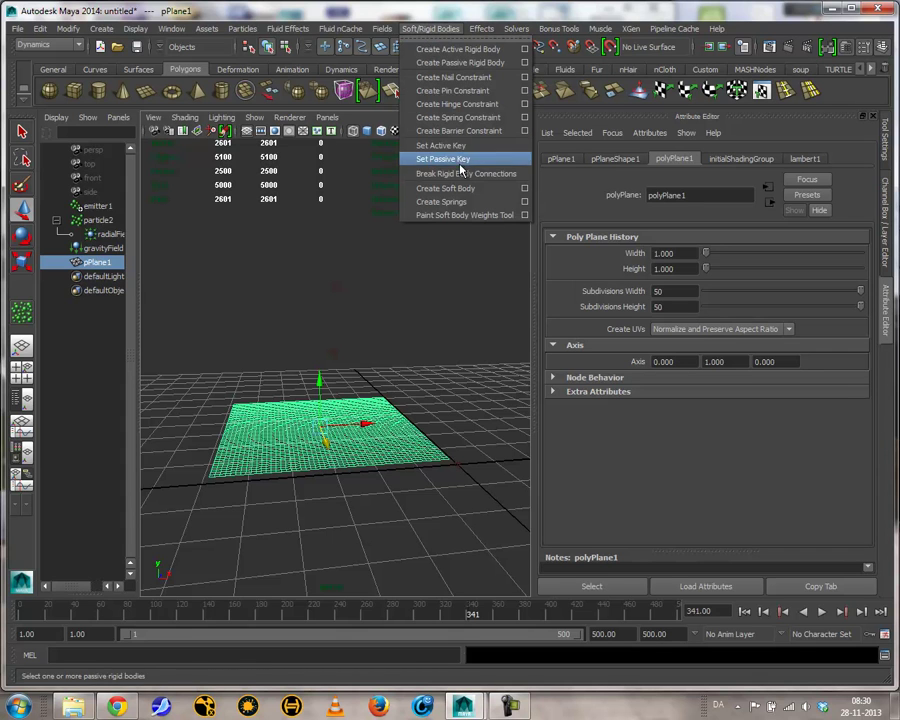
left_click(525, 189)
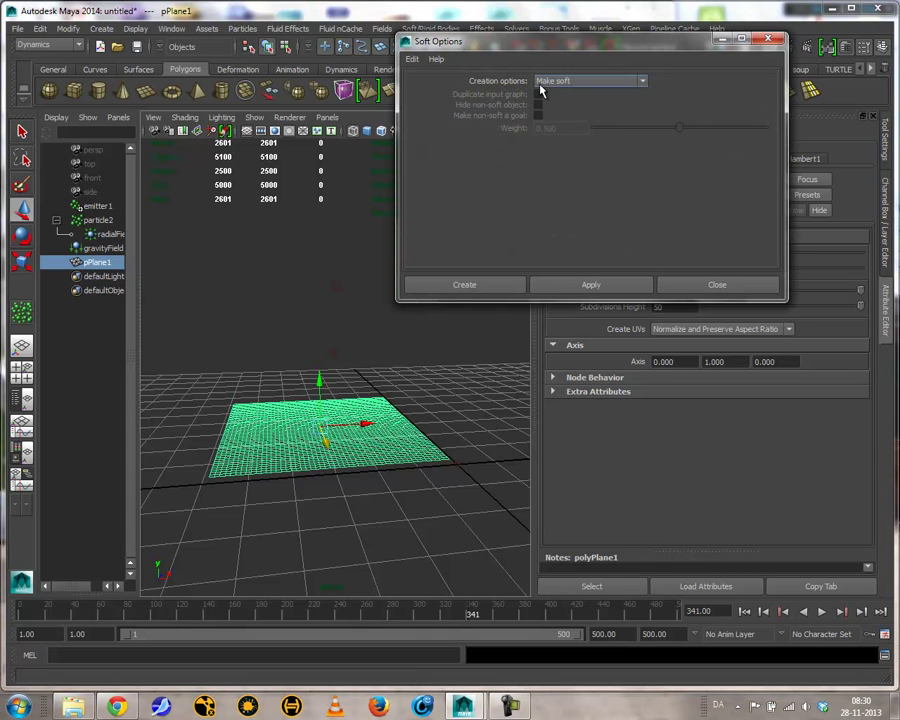
left_click(625, 84)
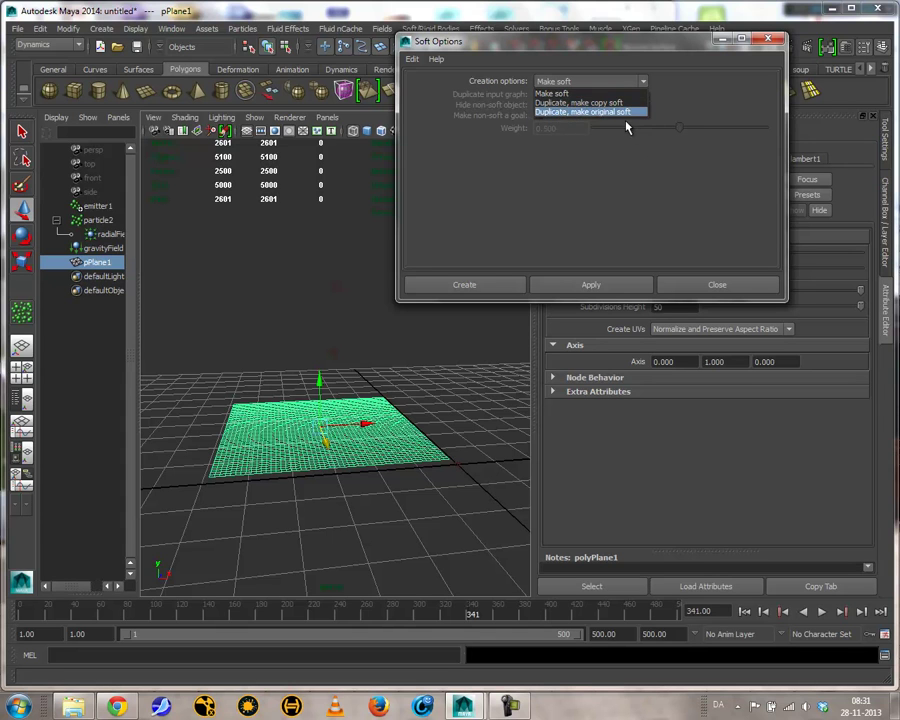
left_click(551, 93)
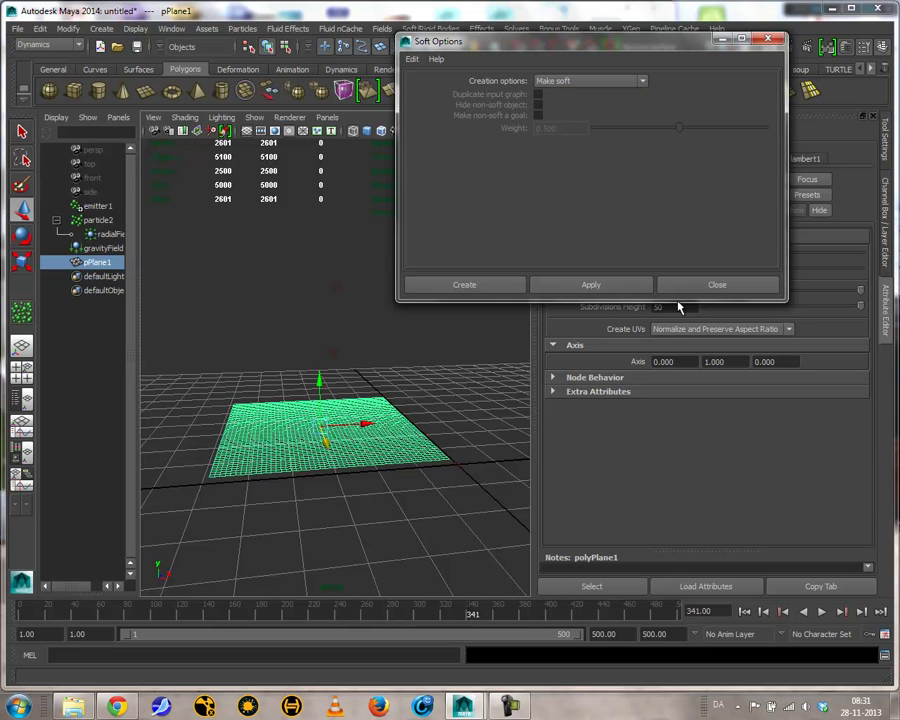
left_click(480, 286)
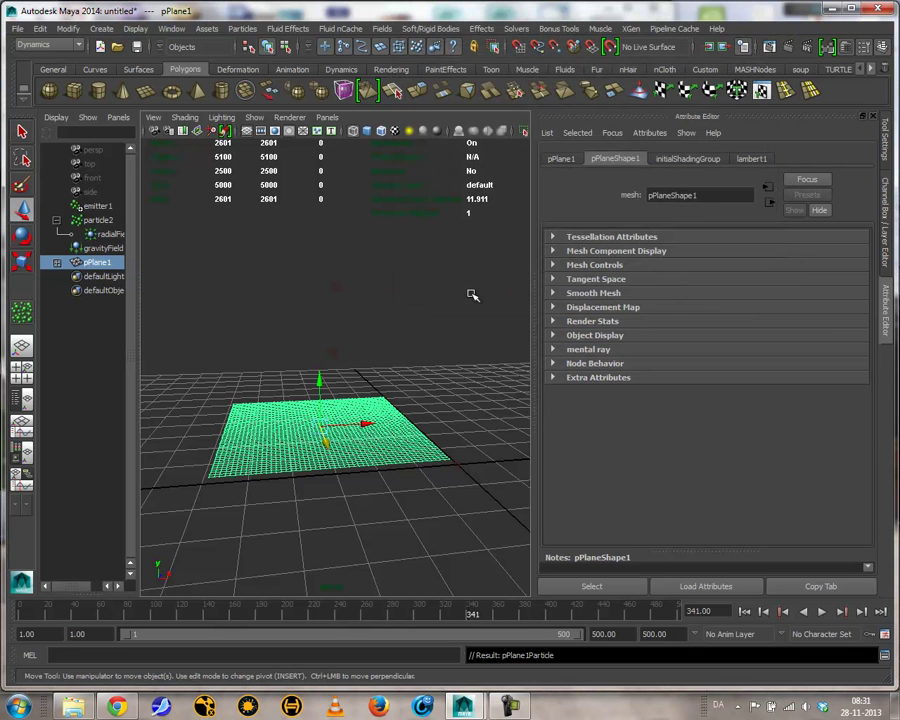
Select the particle object nested under the plane and examine up close how its particles sit on the mesh vertices.
left_click_drag(283, 410, 259, 370, "alt")
right_click_drag(259, 370, 400, 382, "alt")
left_click(57, 263)
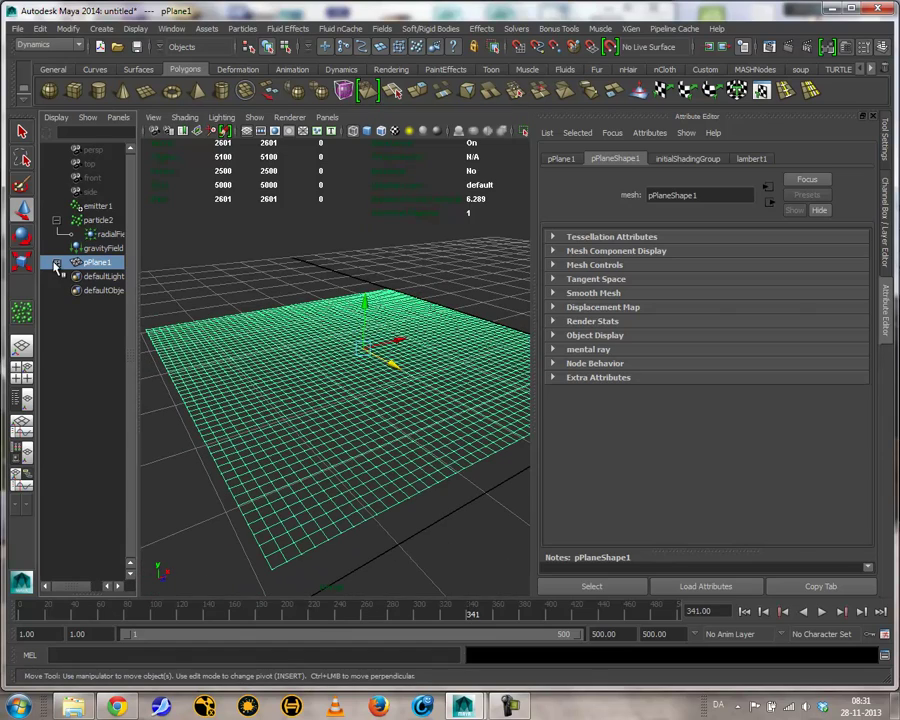
right_click_drag(325, 486, 402, 487, "alt")
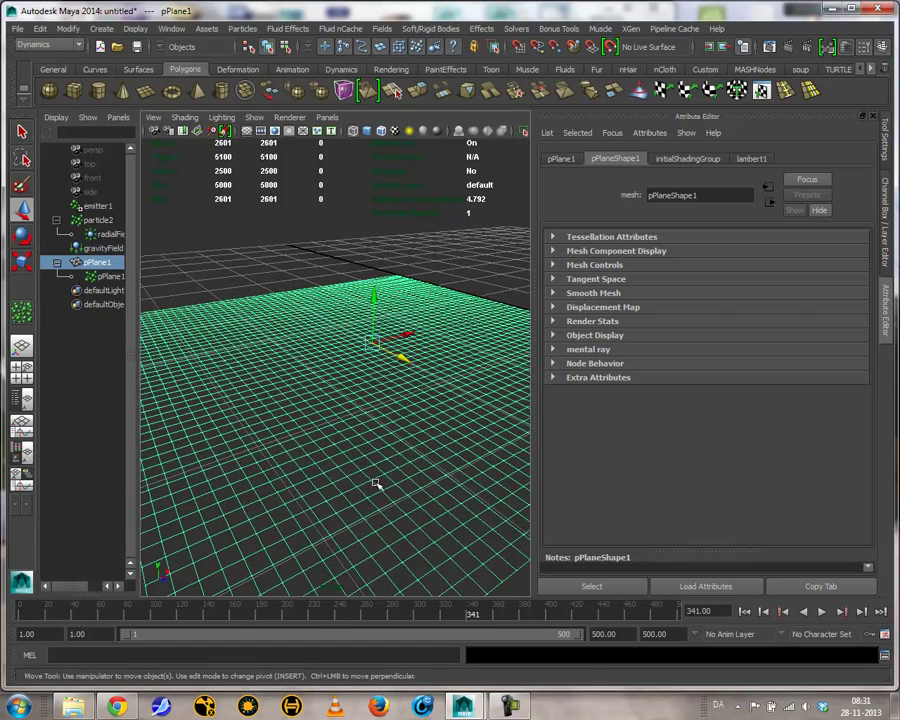
left_click(108, 276)
left_click_drag(385, 445, 406, 462, "alt")
right_click_drag(406, 462, 597, 505, "alt")
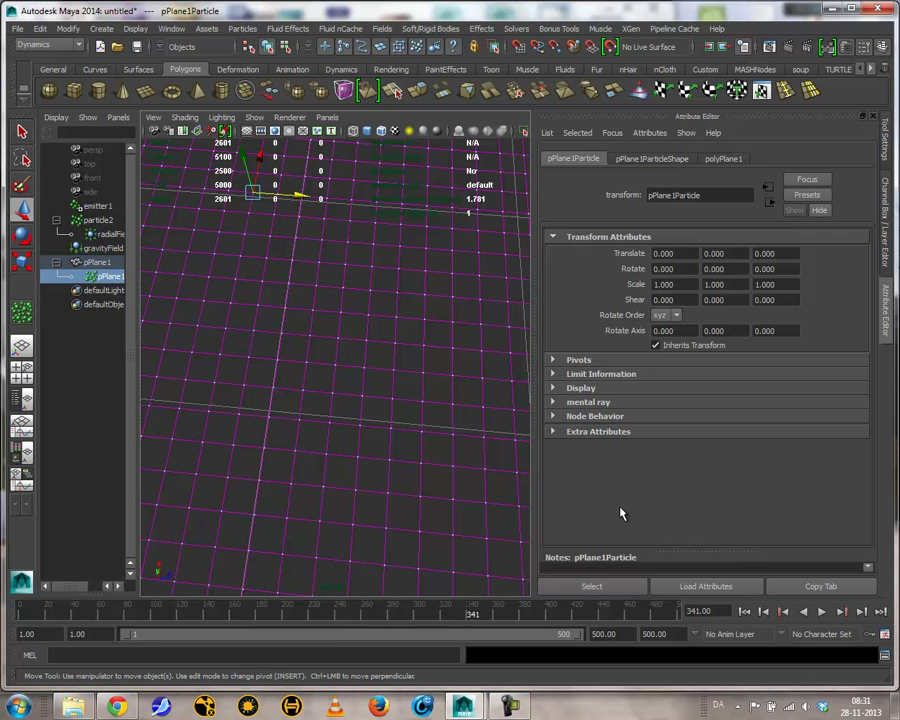
left_click_drag(343, 486, 167, 358, "alt")
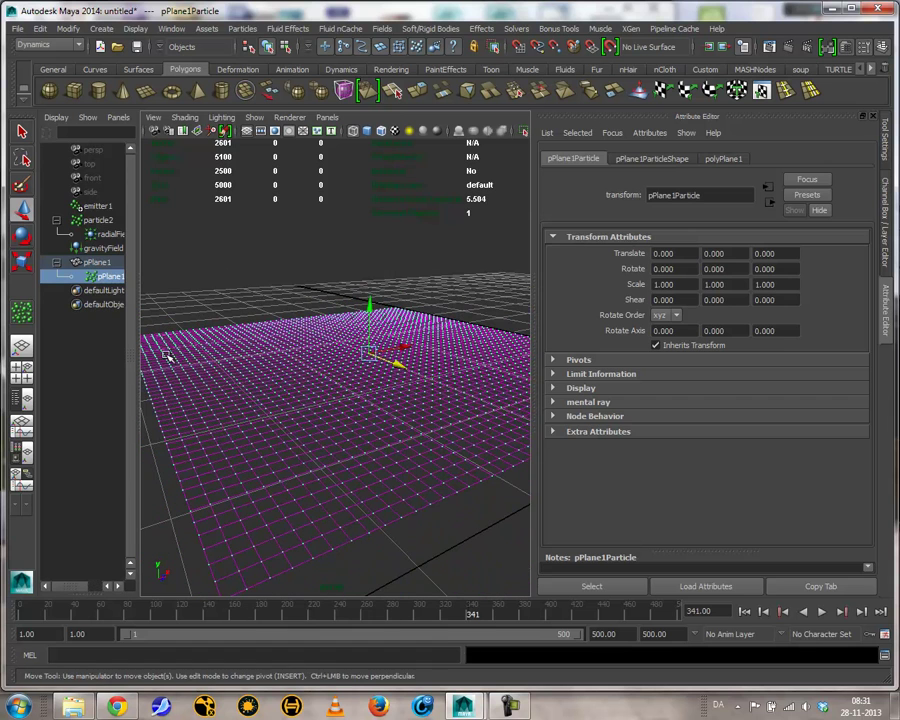
Play the simulation to check the soft-body plane's reaction, then return to frame 1.
left_click(822, 611)
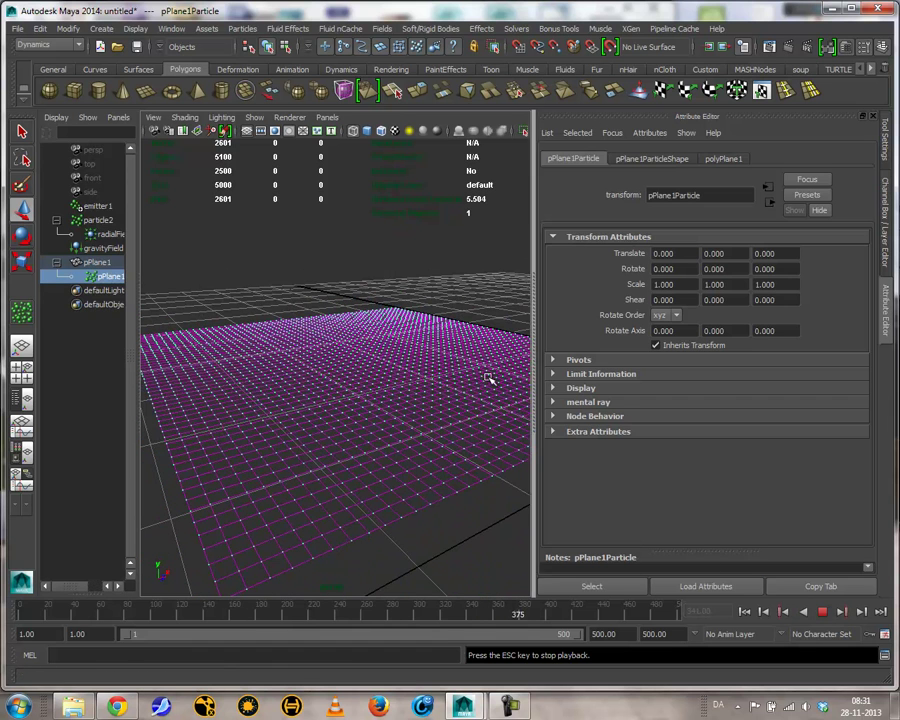
left_click(822, 611)
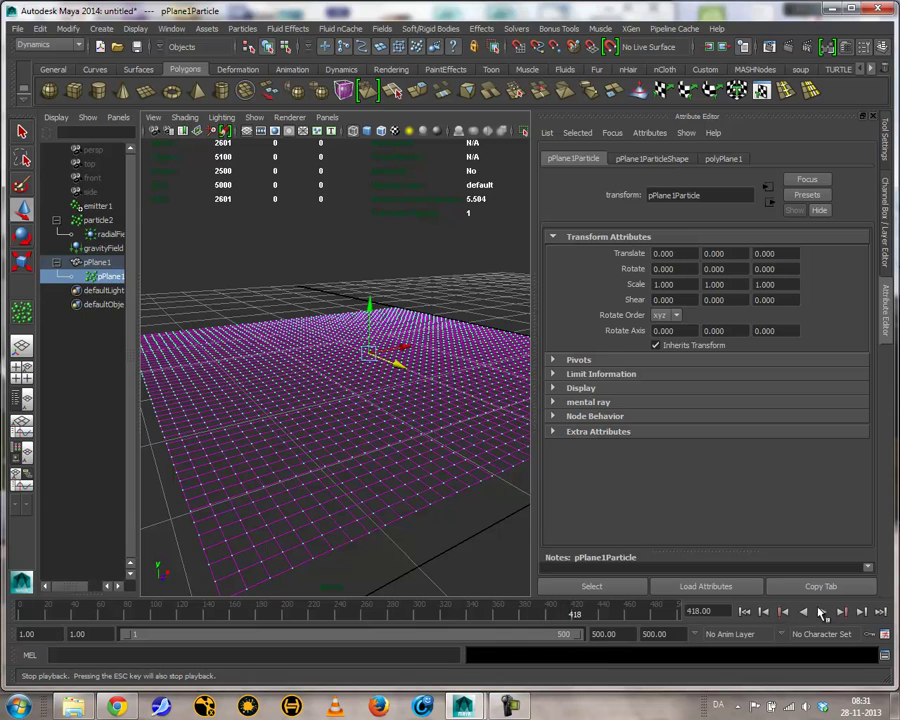
left_click(745, 611)
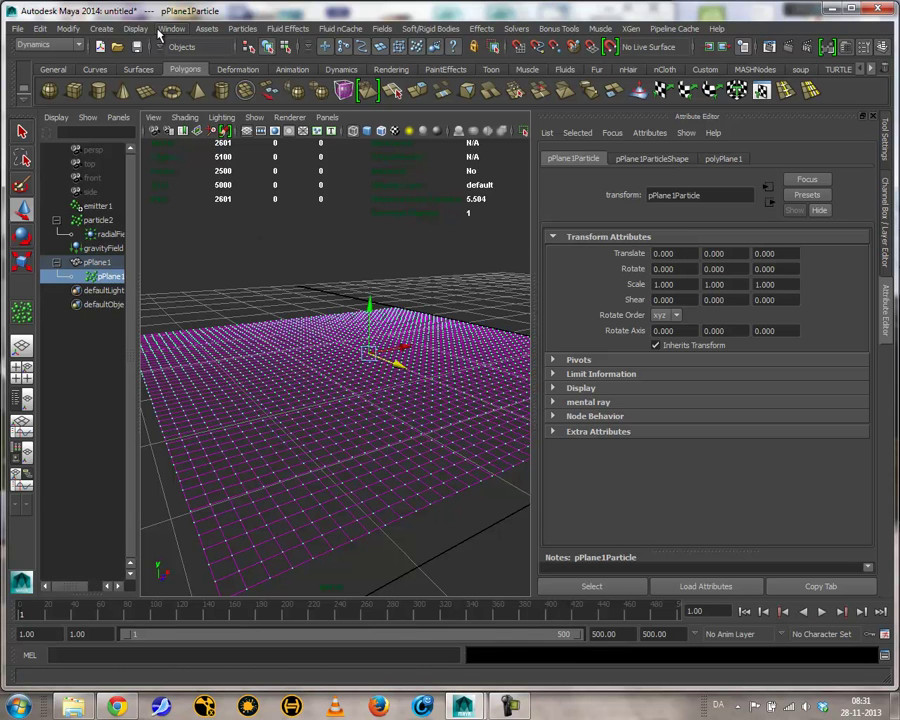
Connect radialField1 to pPlane1Particle in the Dynamic Relationships Editor, check particle2's field connections, and close the editor.
left_click(166, 29)
mouse_move(214, 92)
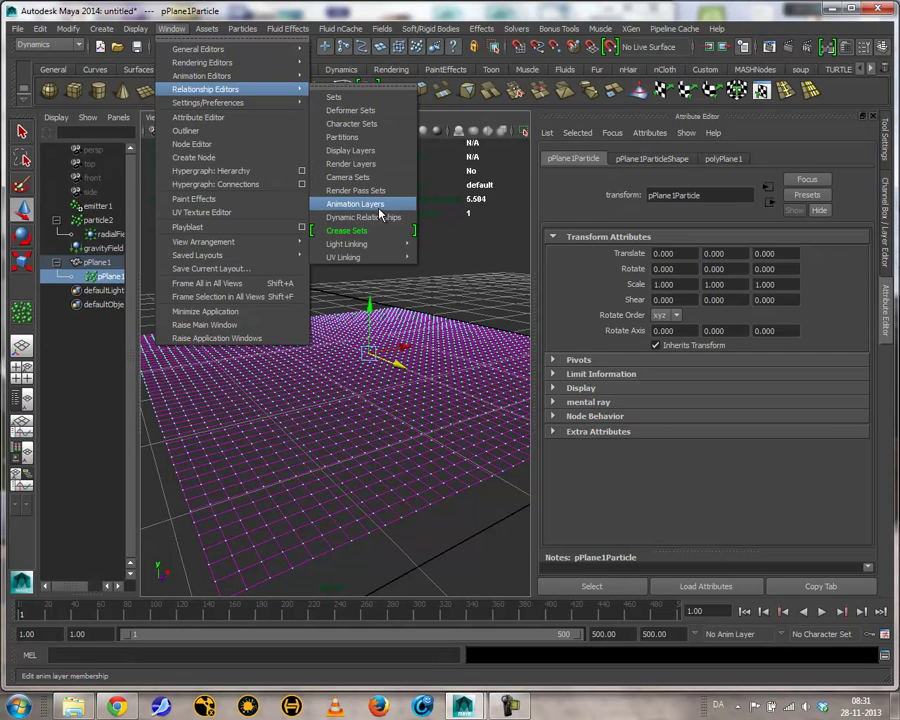
left_click(378, 217)
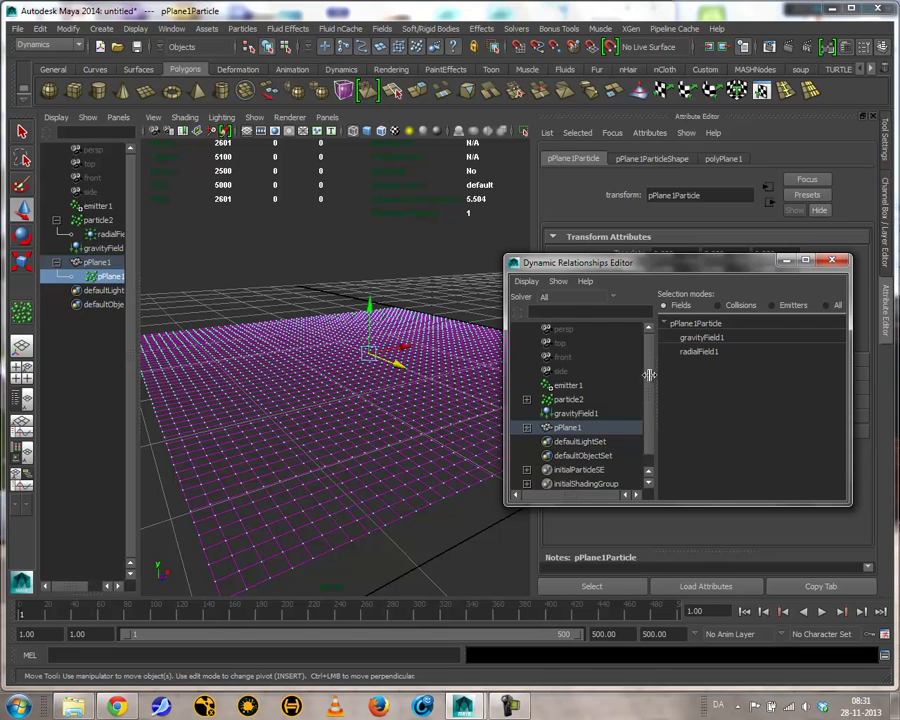
left_click(528, 428)
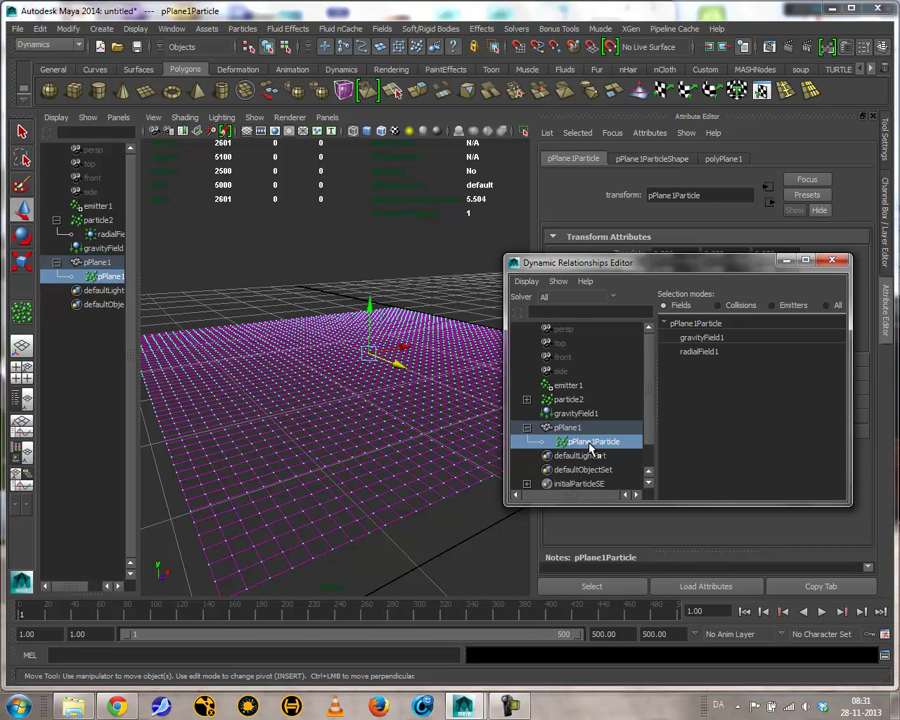
left_click(697, 352)
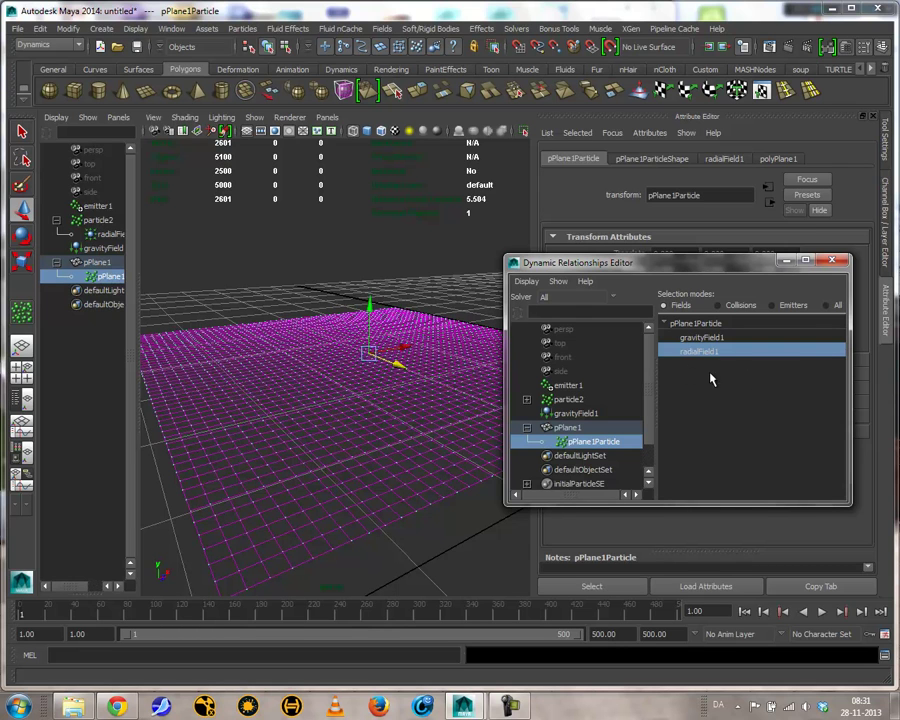
left_click(568, 400)
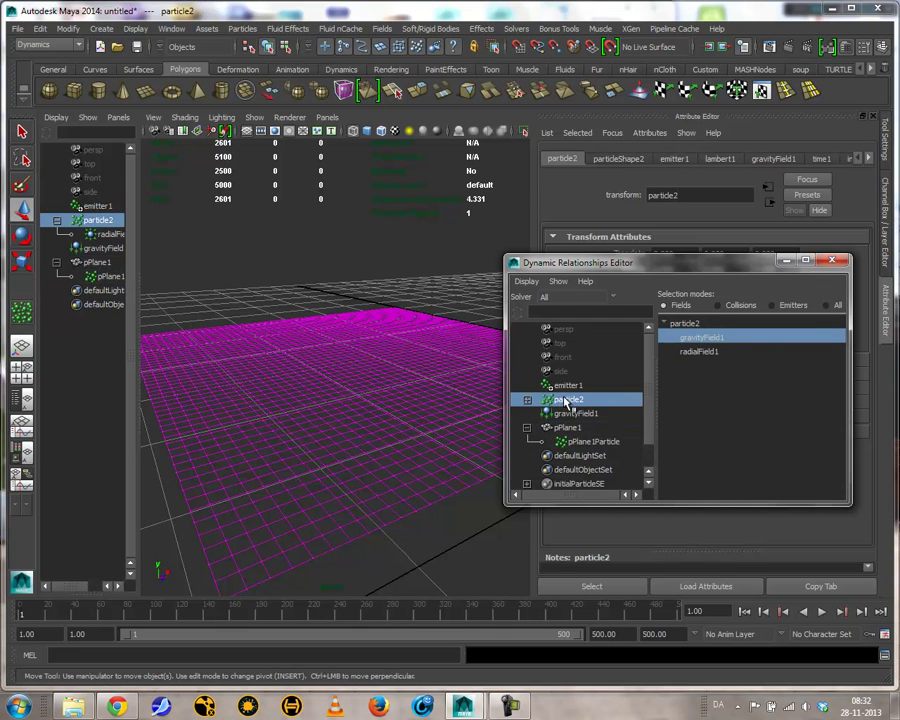
left_click(832, 262)
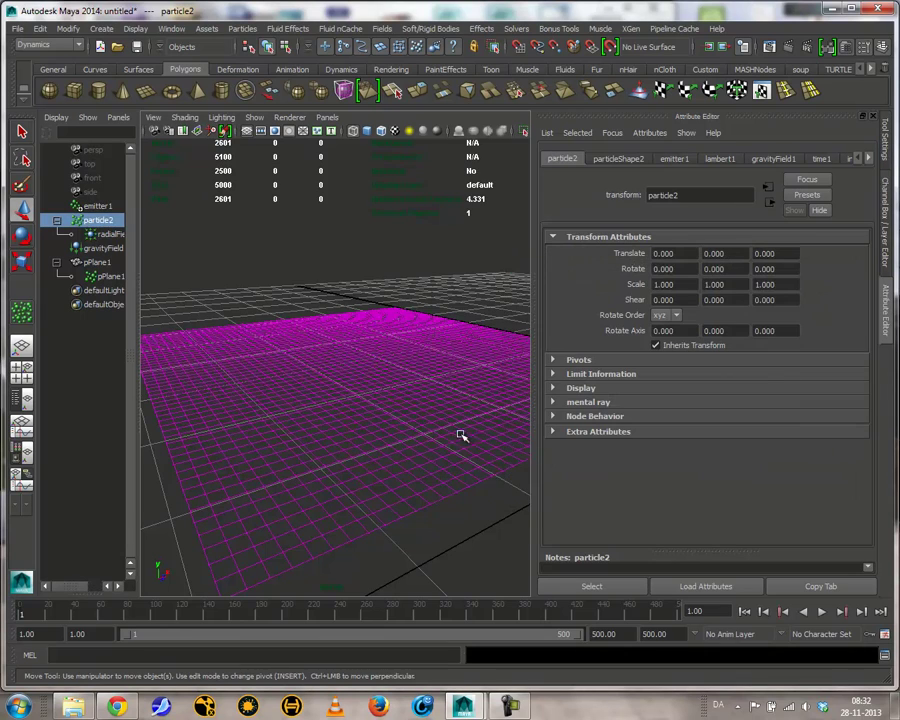
Set the Conserve value of the plane's soft-body particles to about 0.699.
left_click(108, 276)
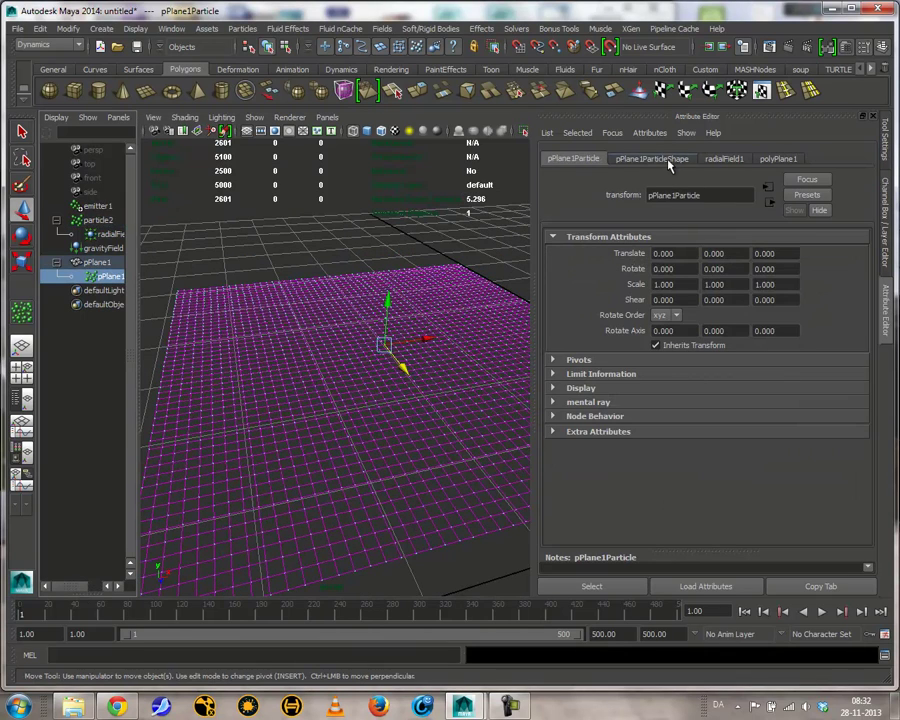
left_click(660, 159)
left_click_drag(844, 282, 807, 284)
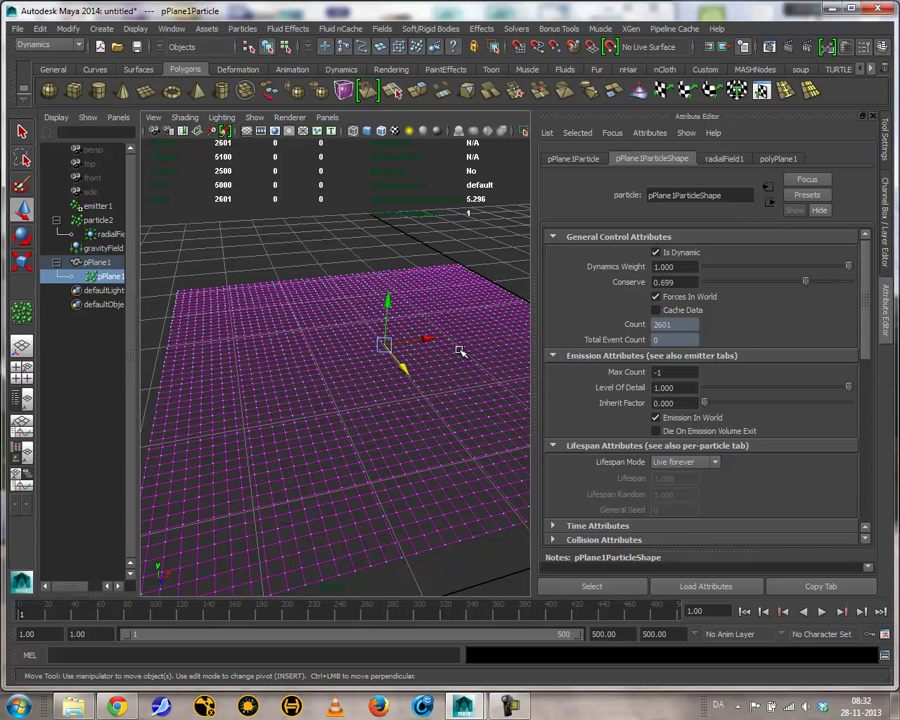
Play the simulation with the plane smooth shaded, examine its deformation from above, and stop playback.
left_click_drag(503, 347, 428, 356, "alt")
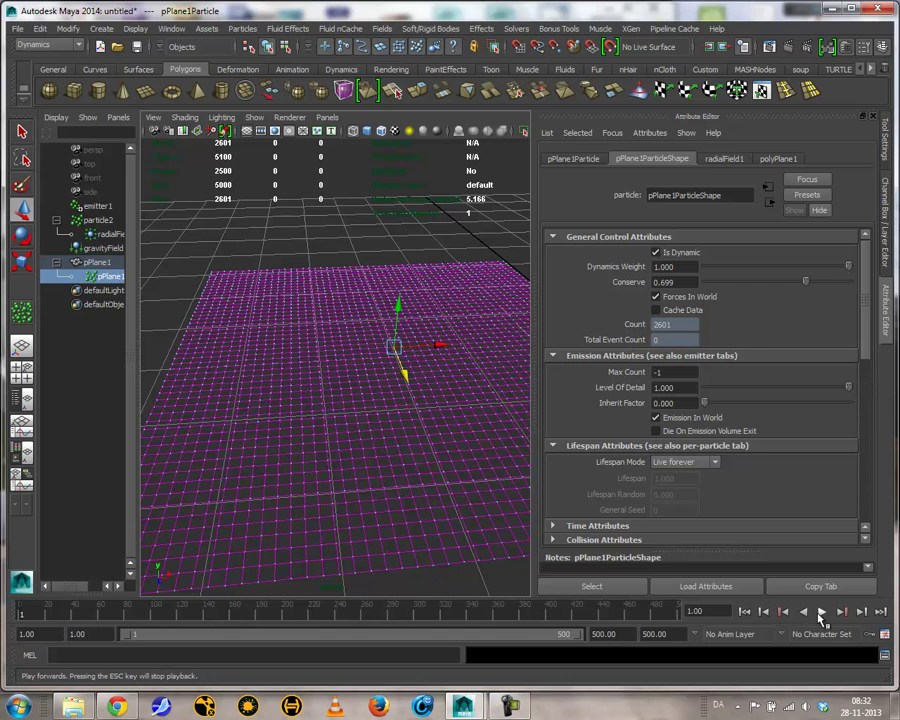
left_click(820, 614)
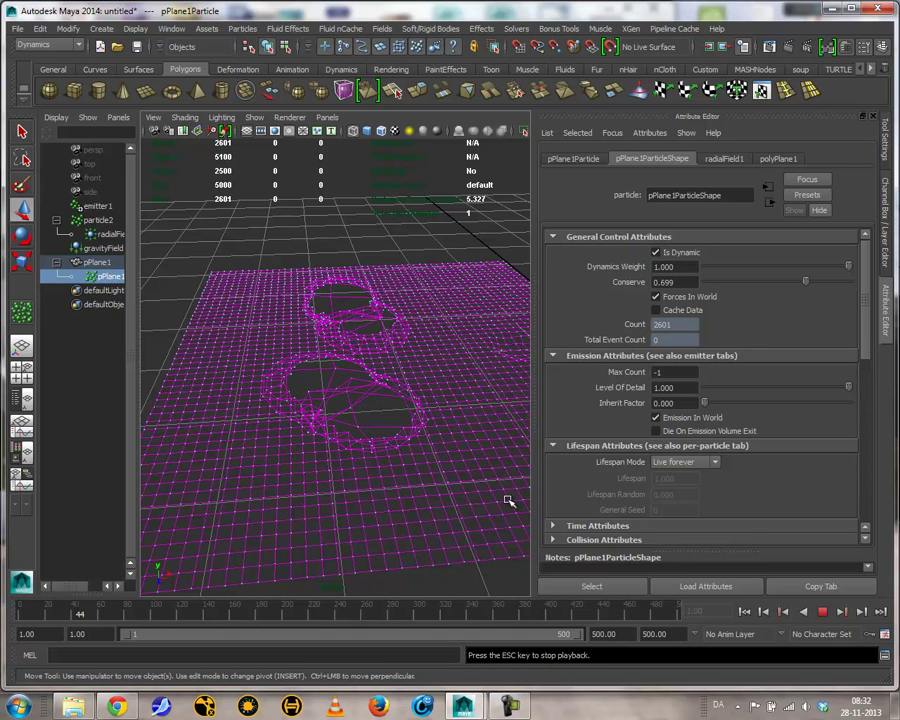
key("5")
mouse_move(402, 436)
left_mouse_down("alt")
mouse_move(411, 455)
mouse_move(434, 382)
mouse_move(293, 428)
mouse_move(291, 325)
mouse_move(305, 402)
mouse_move(394, 430)
mouse_move(385, 347)
mouse_move(388, 414)
mouse_move(376, 420)
left_mouse_up("alt")
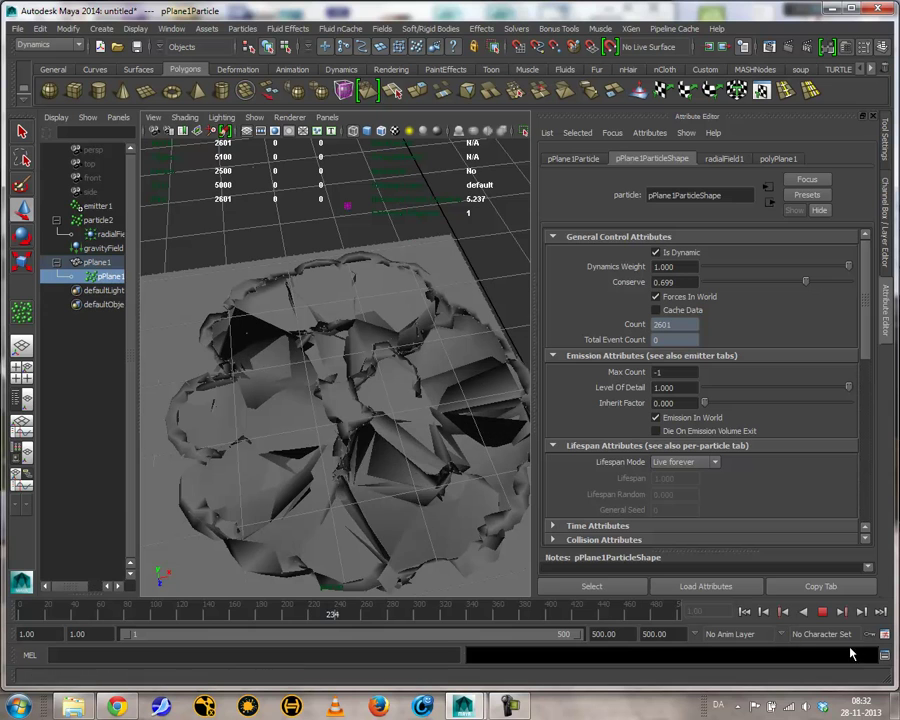
left_click(822, 611)
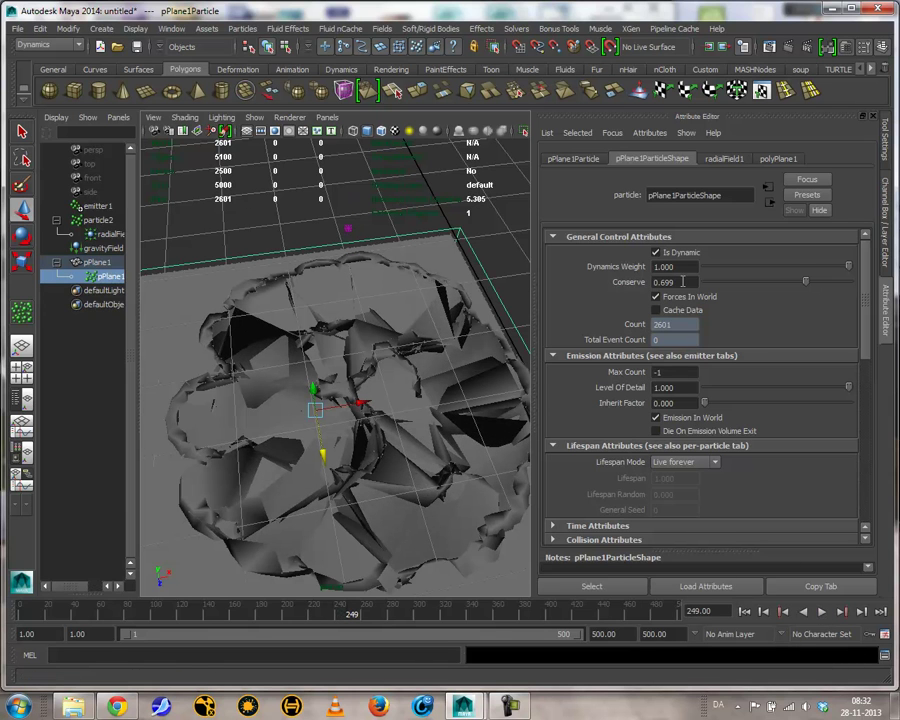
Set the magnitude of radialField1 to 50.
left_click(724, 159)
left_click(672, 339)
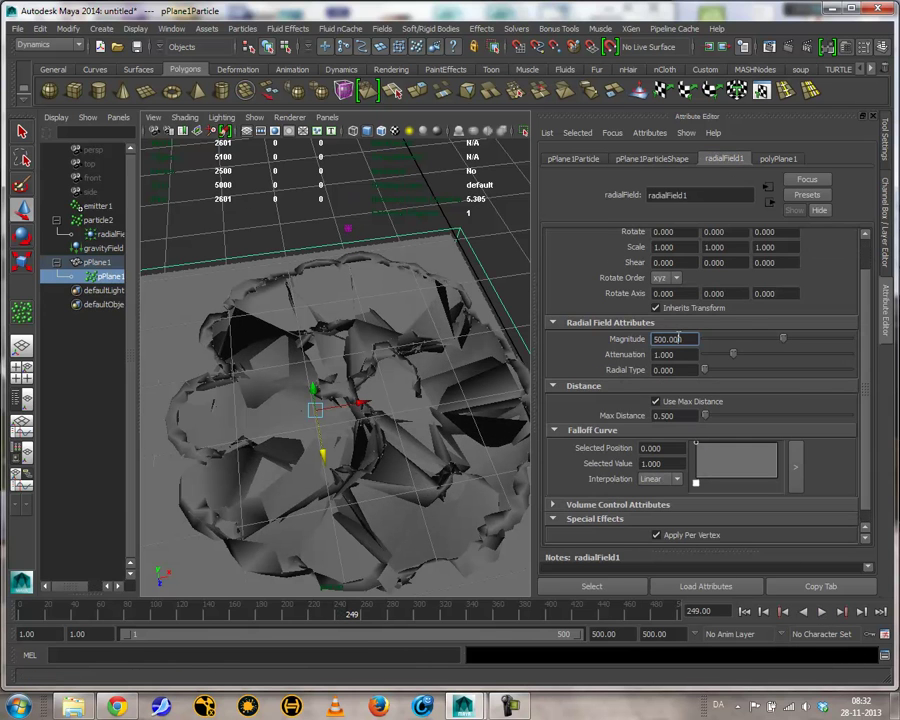
type("50")
key("Return")
Replay the simulation from frame 1, examine the plane's surface deformation from lower angles, and stop playback.
left_click(744, 611)
left_click(821, 611)
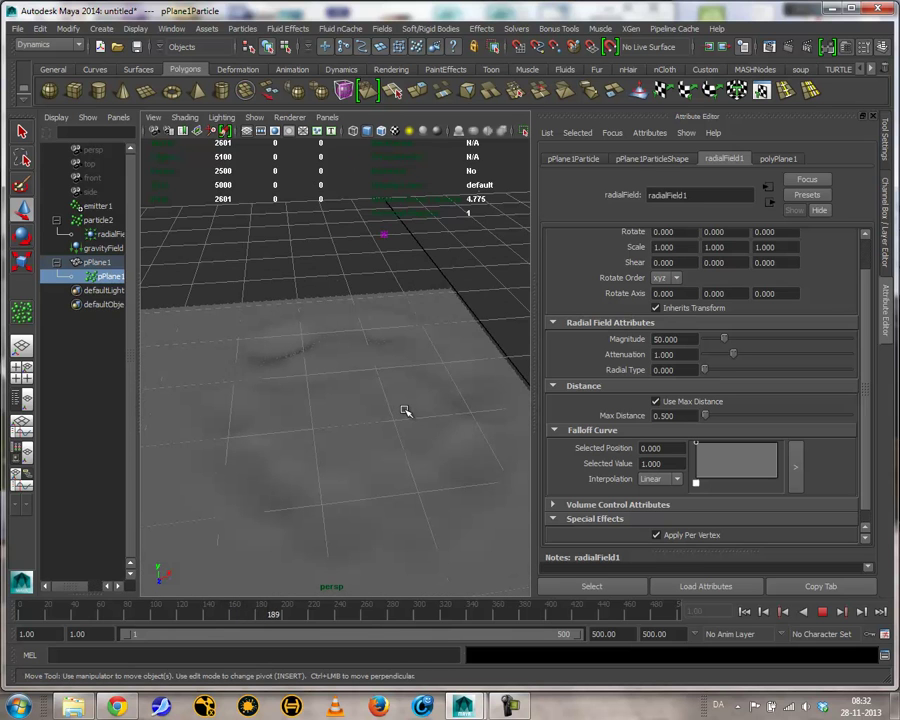
left_click_drag(373, 416, 385, 393, "alt")
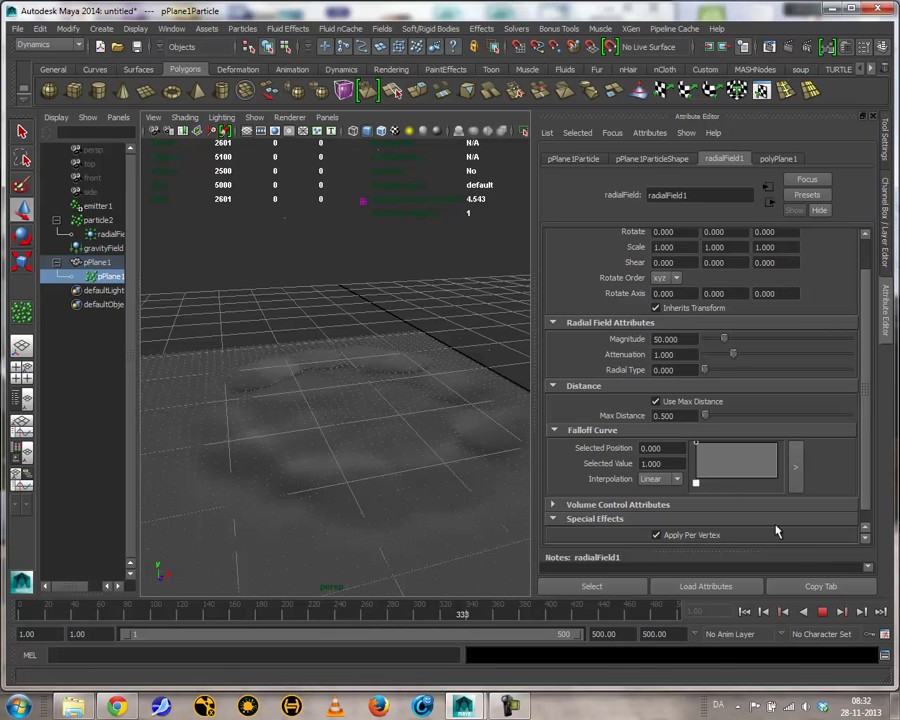
mouse_move(437, 379)
left_mouse_down("alt")
mouse_move(428, 321)
mouse_move(432, 372)
left_mouse_up("alt")
left_click(819, 614)
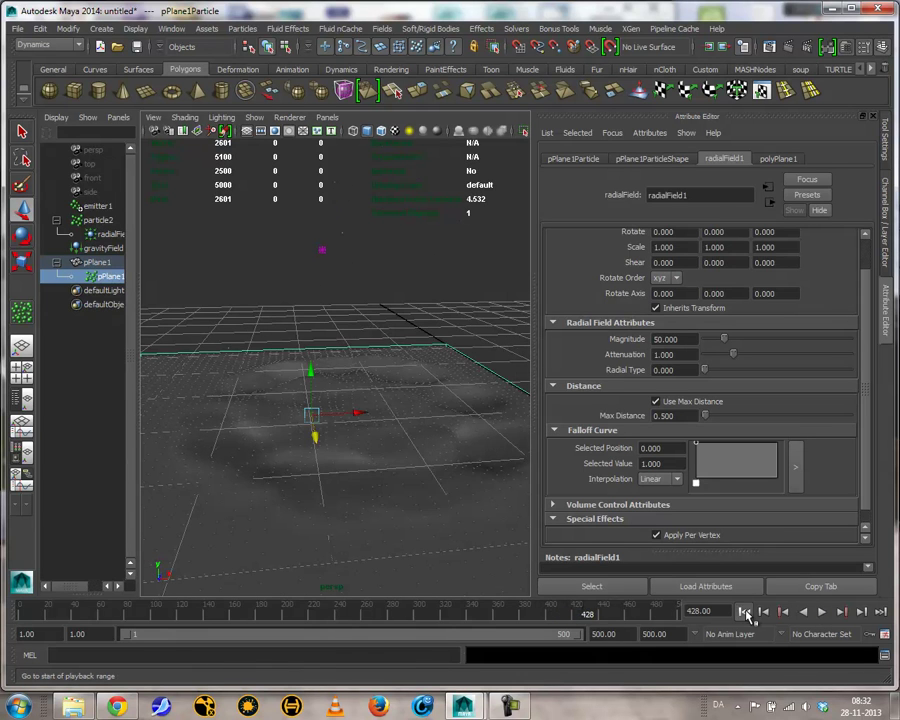
Return to frame 1 and make the falling particles of particle2 collide with the soft-body plane.
left_click(745, 612)
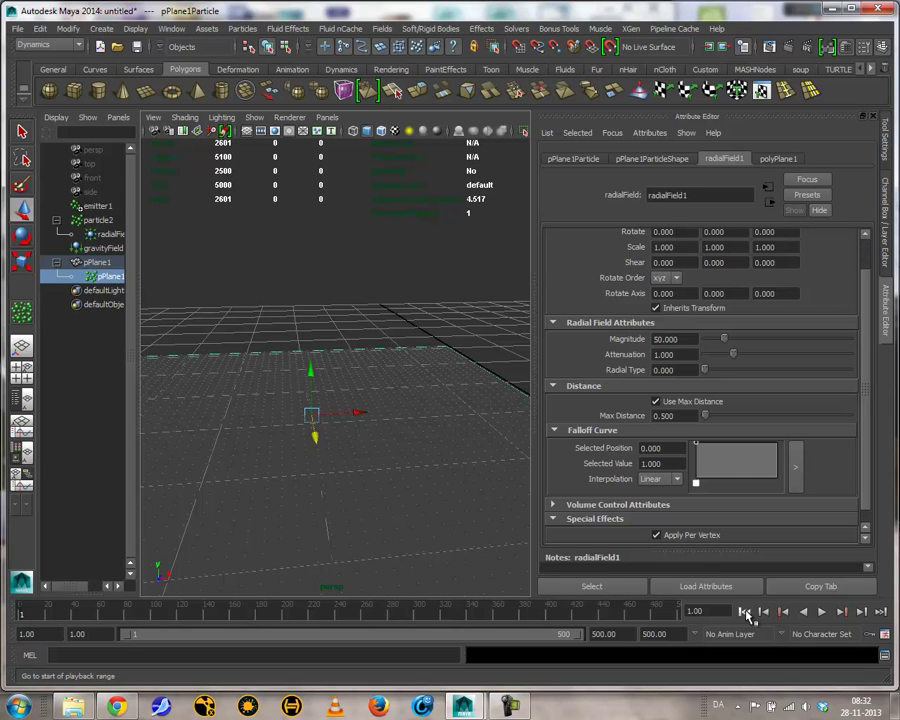
left_click(98, 220)
left_click(285, 522, "shift")
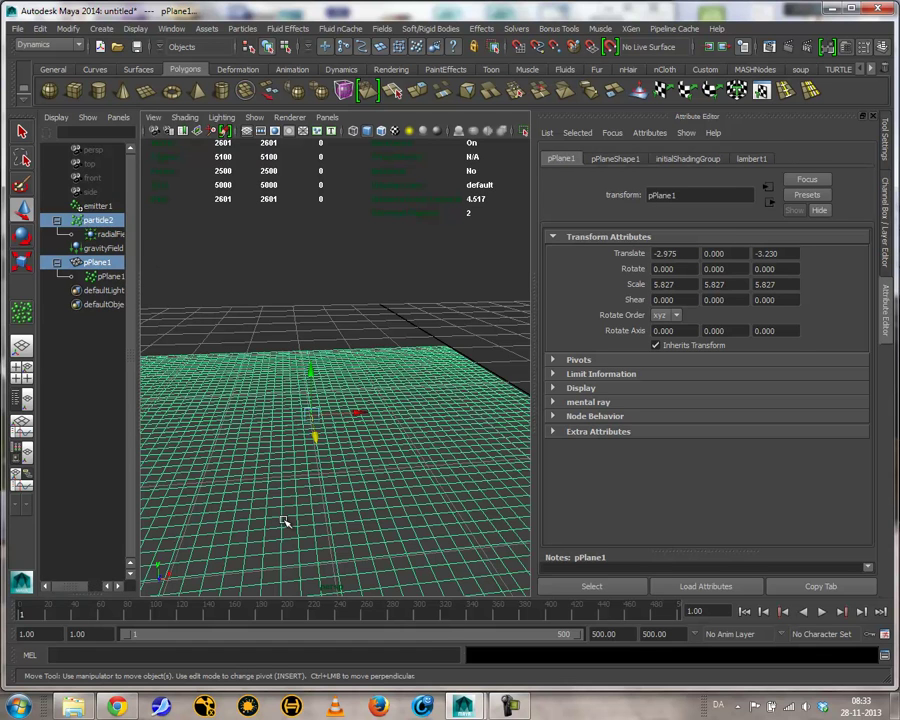
left_click(245, 29)
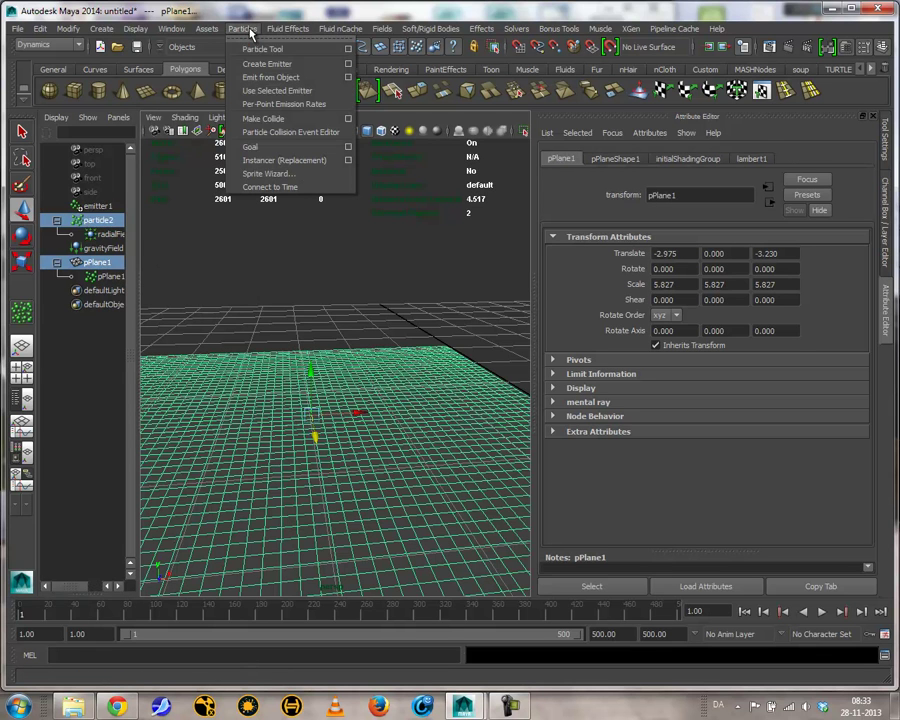
left_click(246, 122)
left_click(340, 296)
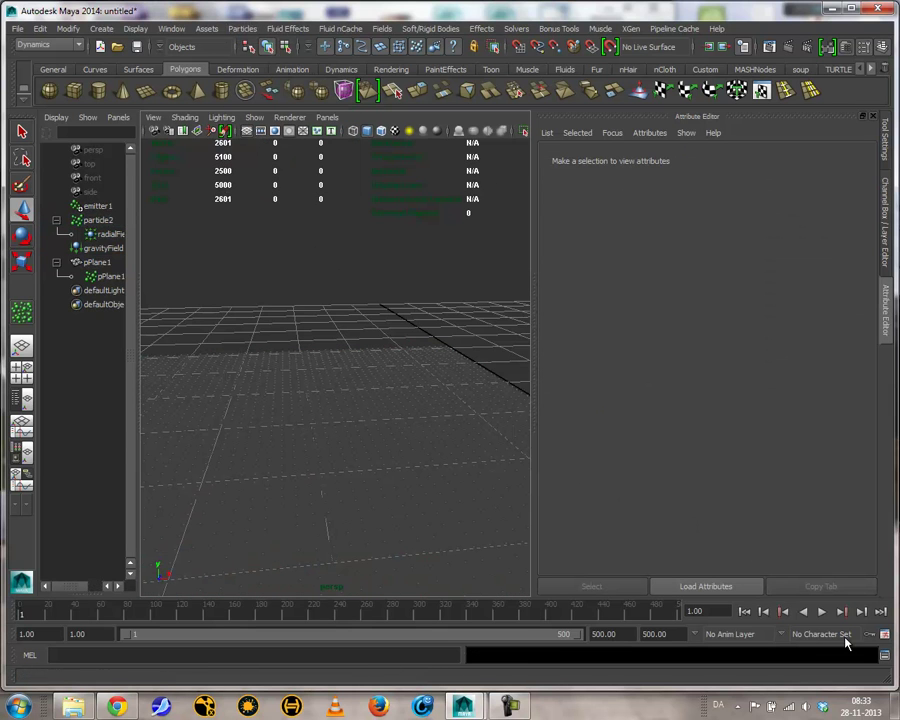
Play the simulation with the collision active, examine the plane's surface from above, and stop playback.
left_click(821, 612)
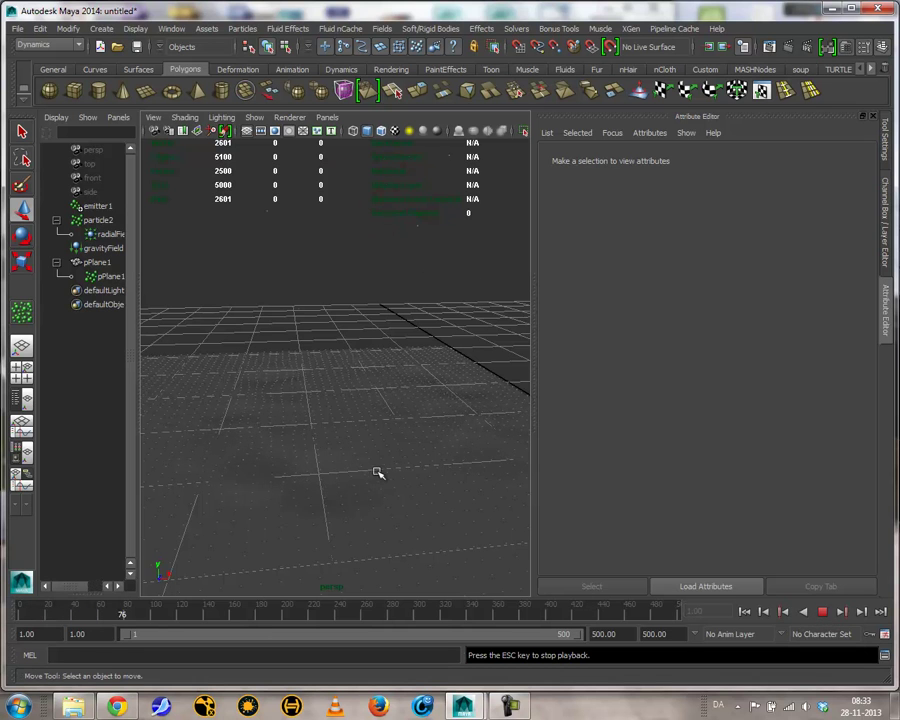
left_click_drag(374, 460, 382, 493, "alt")
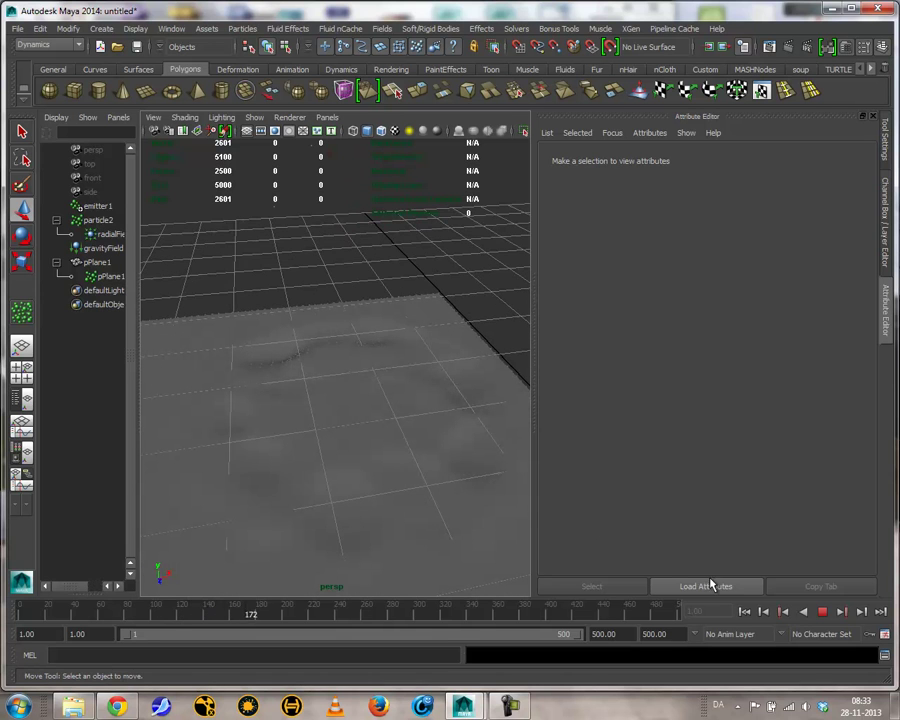
left_click(822, 611)
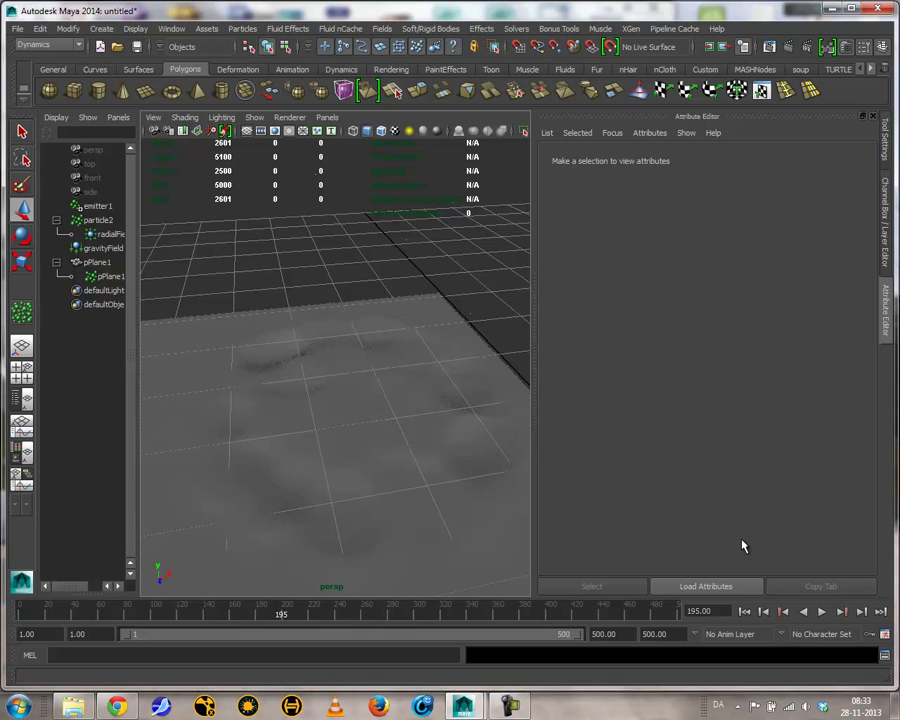
Select the plane and examine its deformed wireframe close up, from low angles and from underneath, advancing the simulation briefly.
left_click(380, 420)
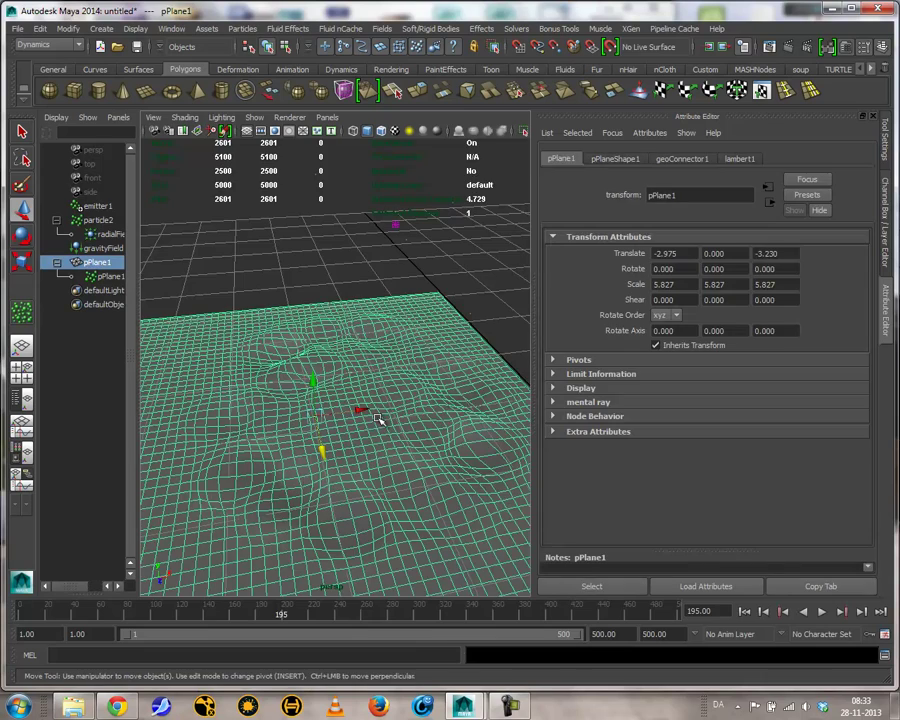
scroll(268, 430, "up", 5)
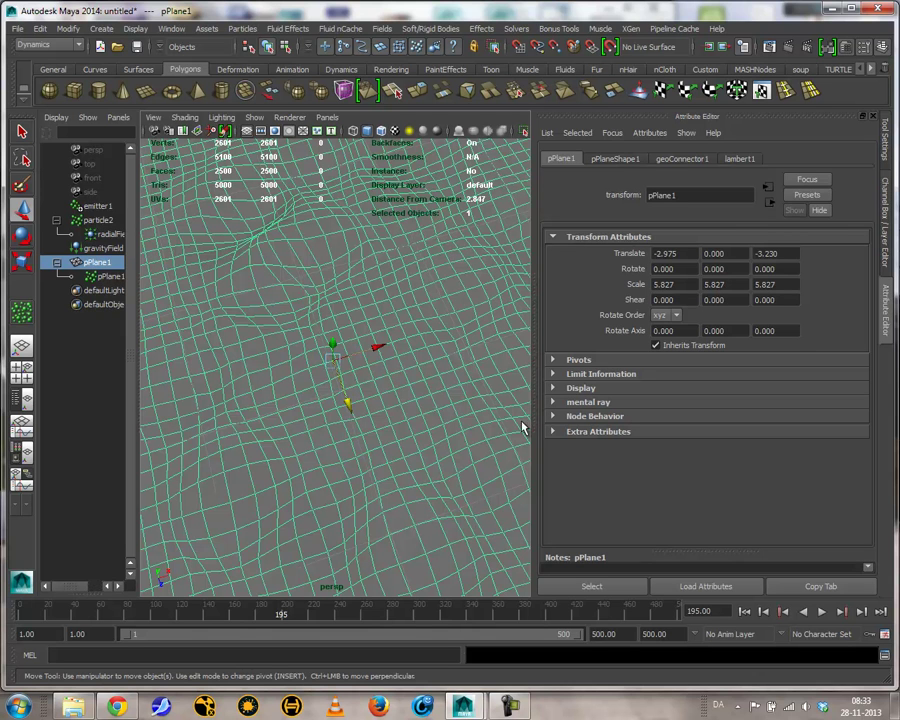
left_click(821, 611)
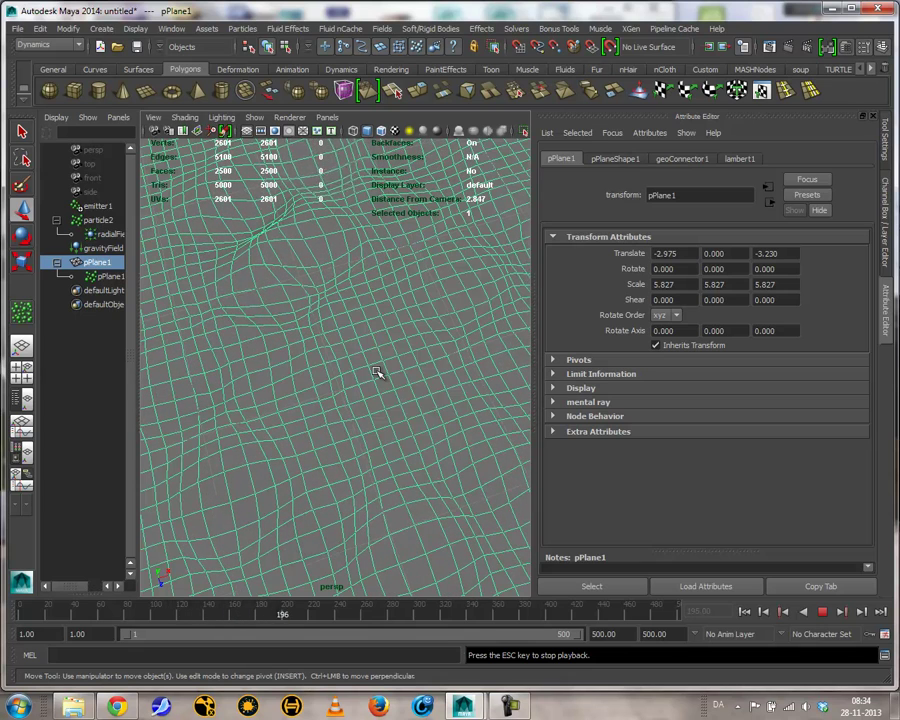
left_click(822, 611)
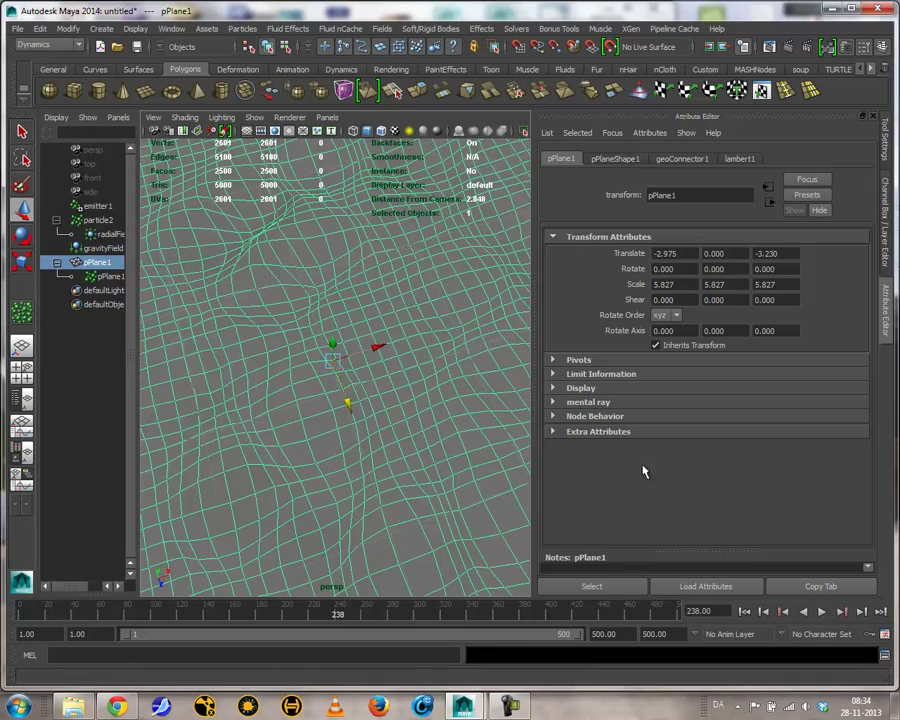
scroll(316, 218, "down", 5)
mouse_move(330, 260)
left_mouse_down("alt")
mouse_move(345, 285)
mouse_move(341, 254)
left_mouse_up("alt")
right_click_drag(341, 254, 389, 321, "alt")
left_click_drag(389, 321, 430, 364, "alt")
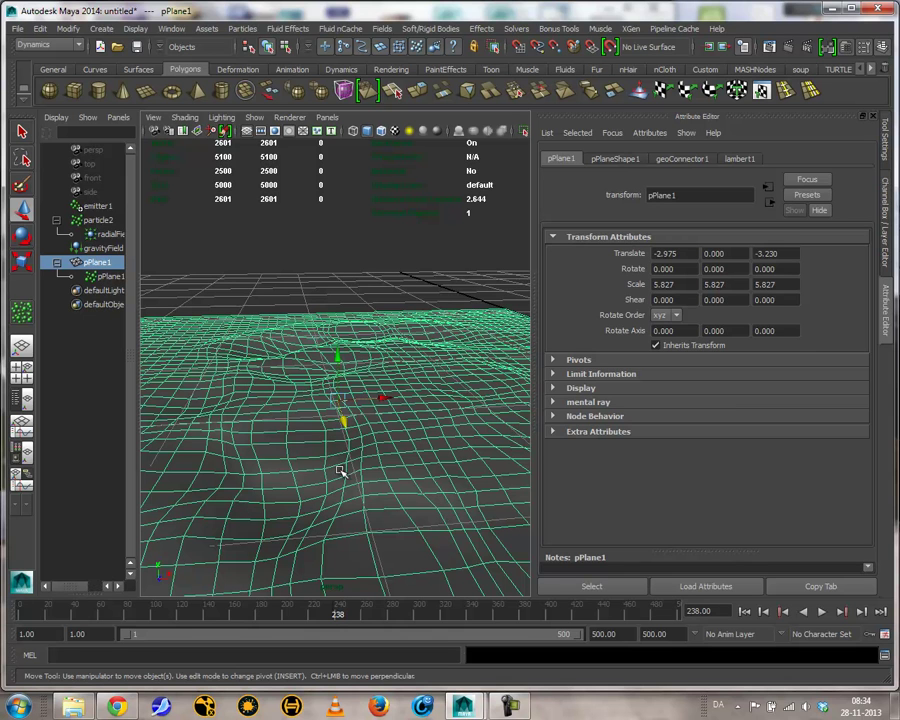
right_click_drag(427, 452, 452, 449, "alt")
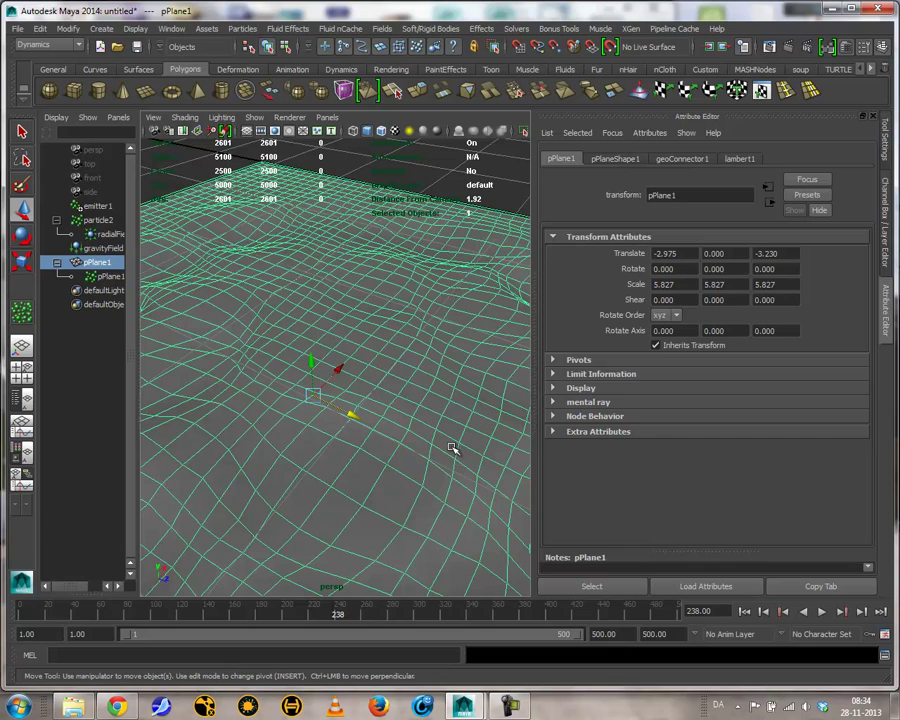
left_click_drag(413, 436, 370, 440, "alt")
right_click_drag(370, 440, 305, 432, "alt")
left_click_drag(305, 432, 303, 422, "alt")
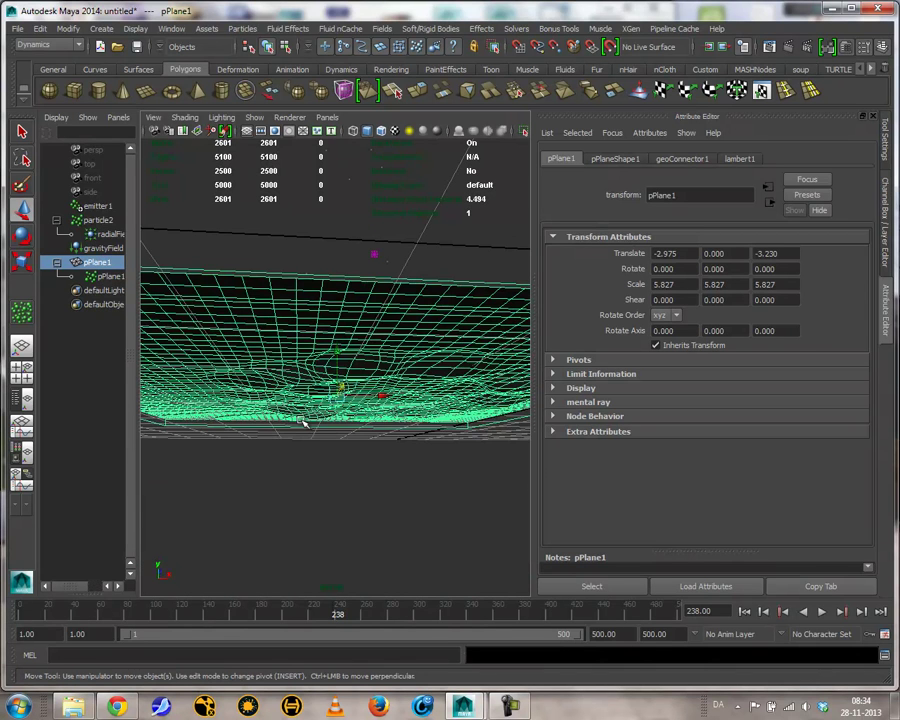
key("space")
left_click(326, 424)
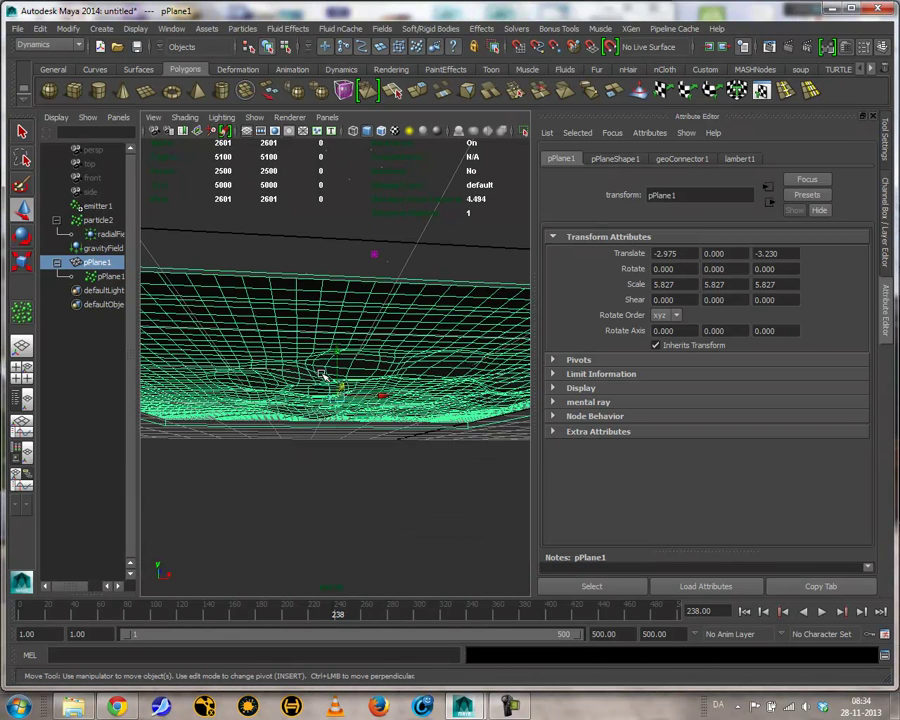
Create a polygon cube, move it to about X -2.923, Z -3.346, and widen it horizontally to cover the whole plane.
left_click(75, 92)
right_click_drag(358, 392, 254, 407, "alt")
key("w")
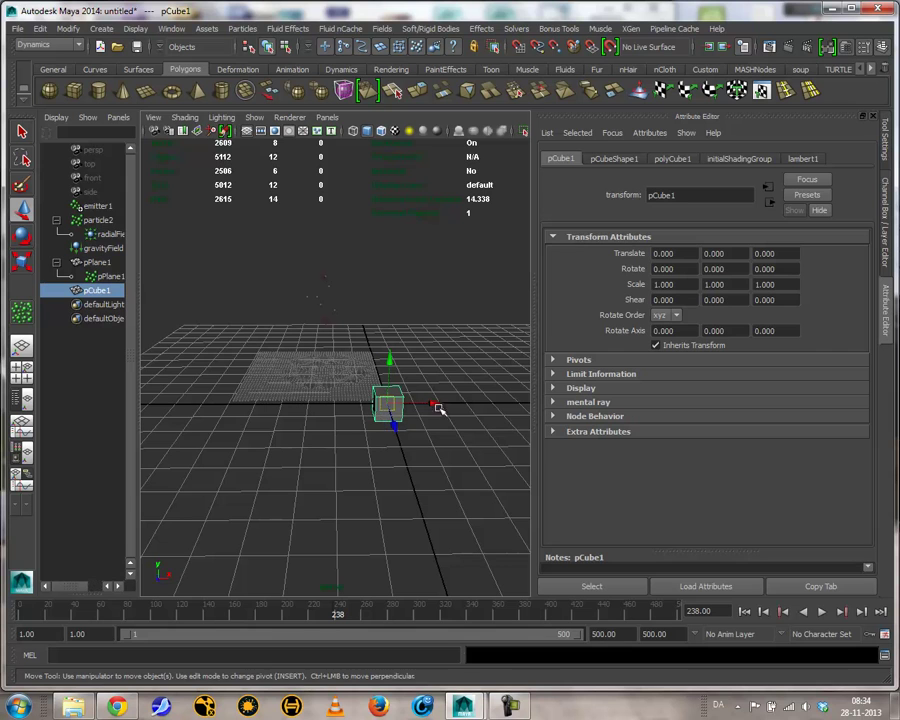
left_click_drag(400, 427, 356, 368)
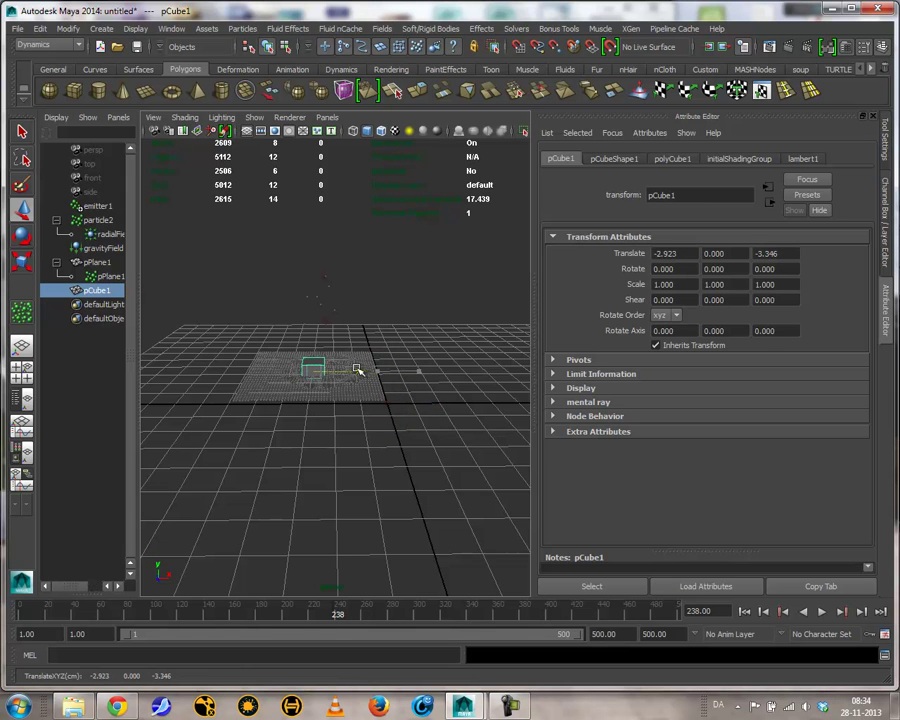
key("r")
left_click_drag(318, 315, 286, 6, "ctrl")
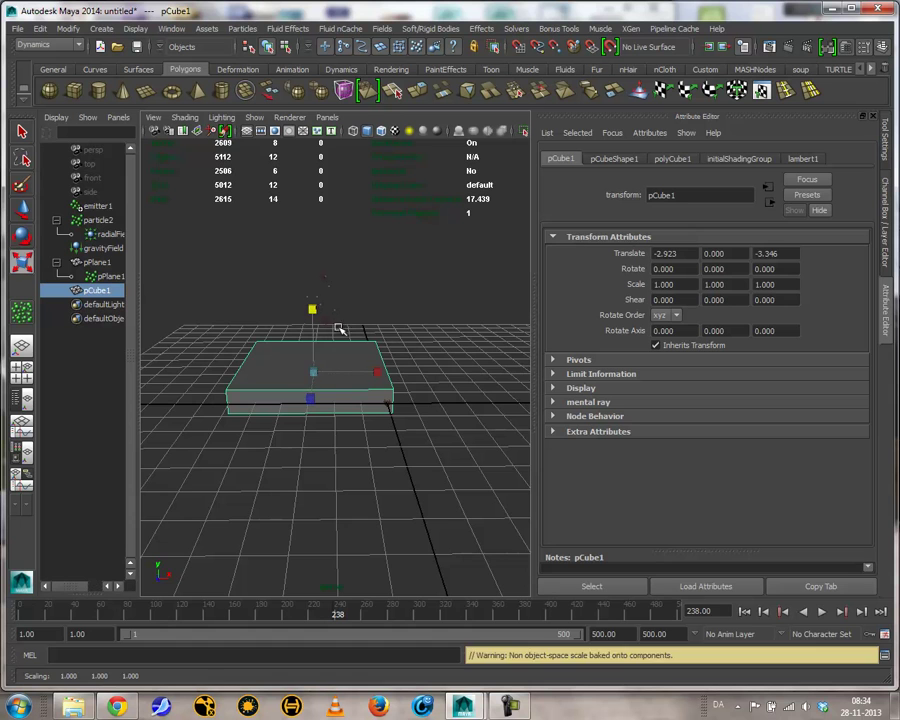
Lower the flattened cube to about Y -0.521 so its upper face sits just below the plane's surface.
key("w")
left_click_drag(311, 326, 316, 340)
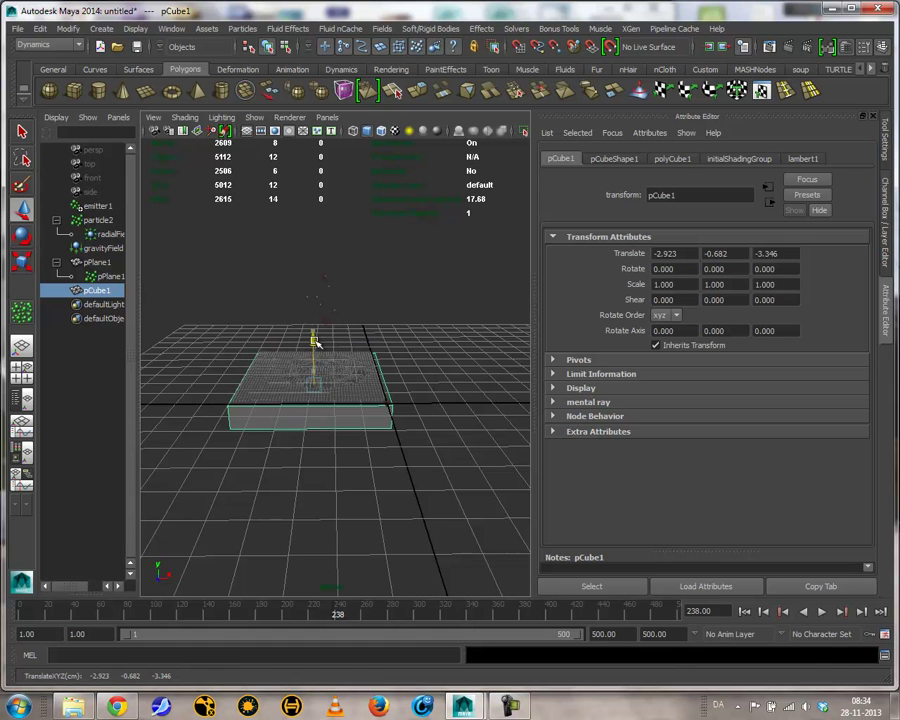
right_click_drag(312, 372, 407, 425, "alt")
middle_click_drag(407, 425, 400, 375)
right_click_drag(450, 444, 363, 466, "alt")
Apply a Boolean Difference that subtracts the cube from the soft-body plane.
left_click(381, 426)
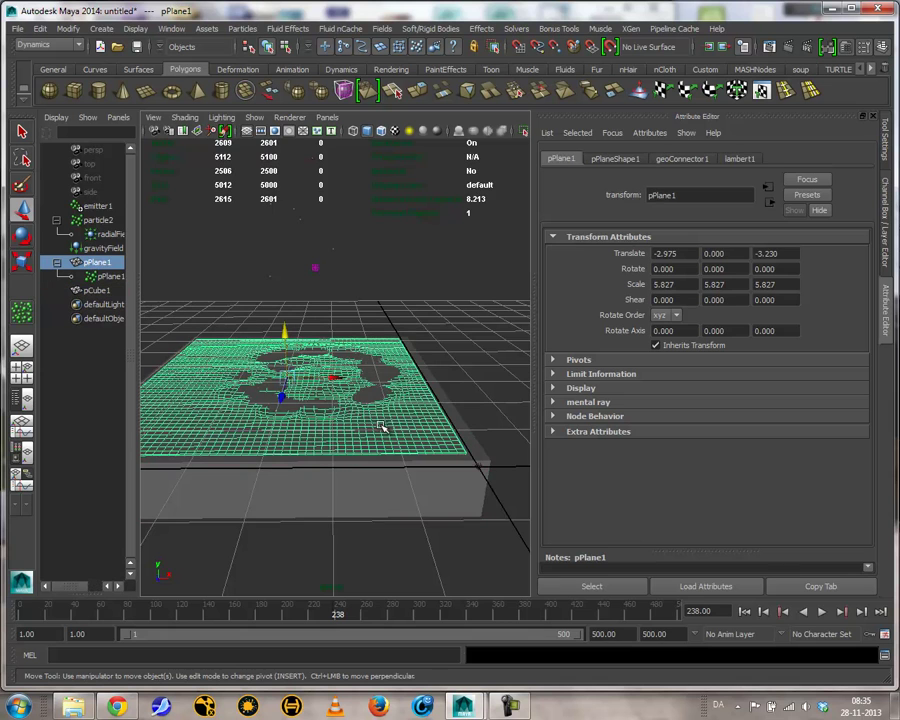
left_click(392, 485, "shift")
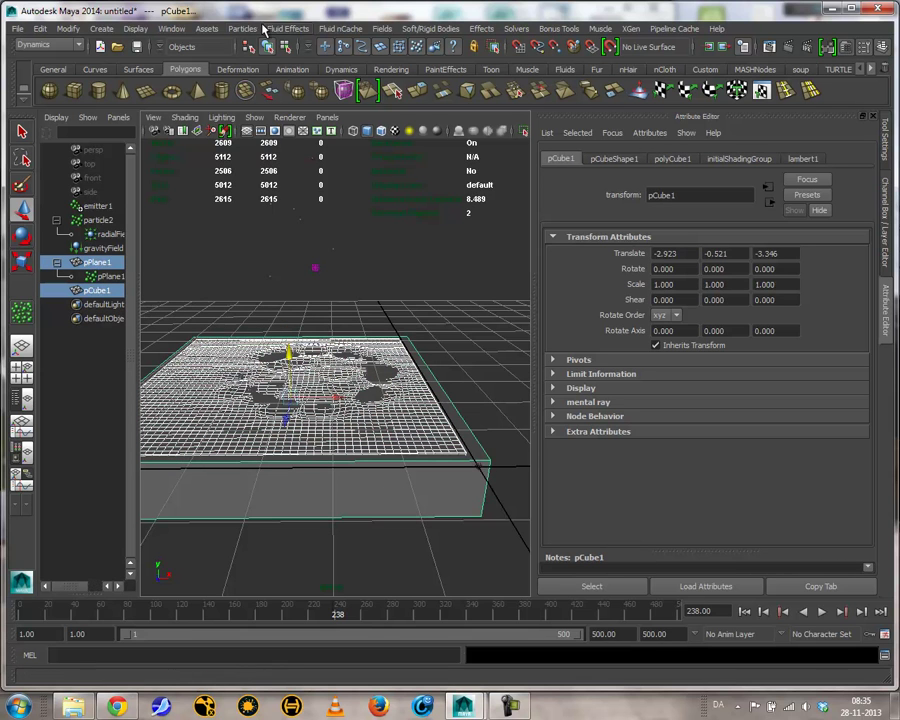
left_click(46, 45)
left_click(33, 42)
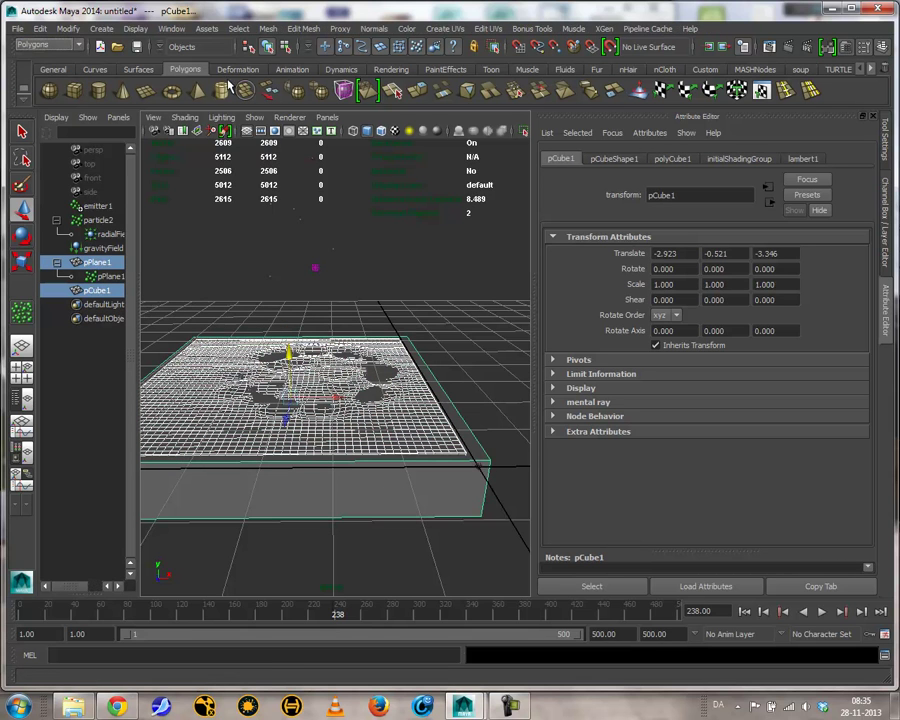
left_click(268, 28)
mouse_move(384, 95)
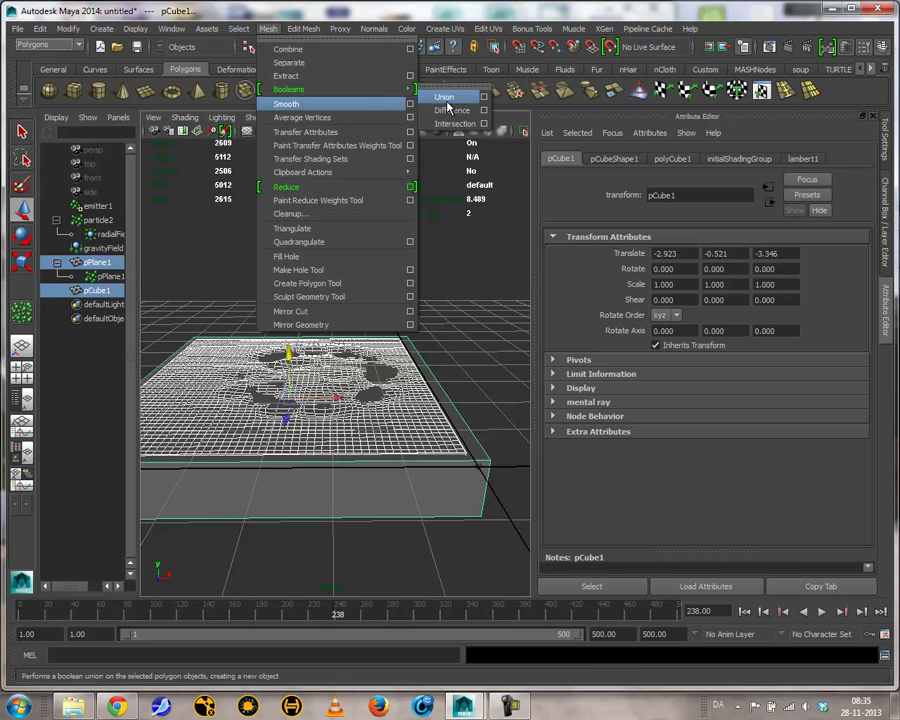
left_click(450, 110)
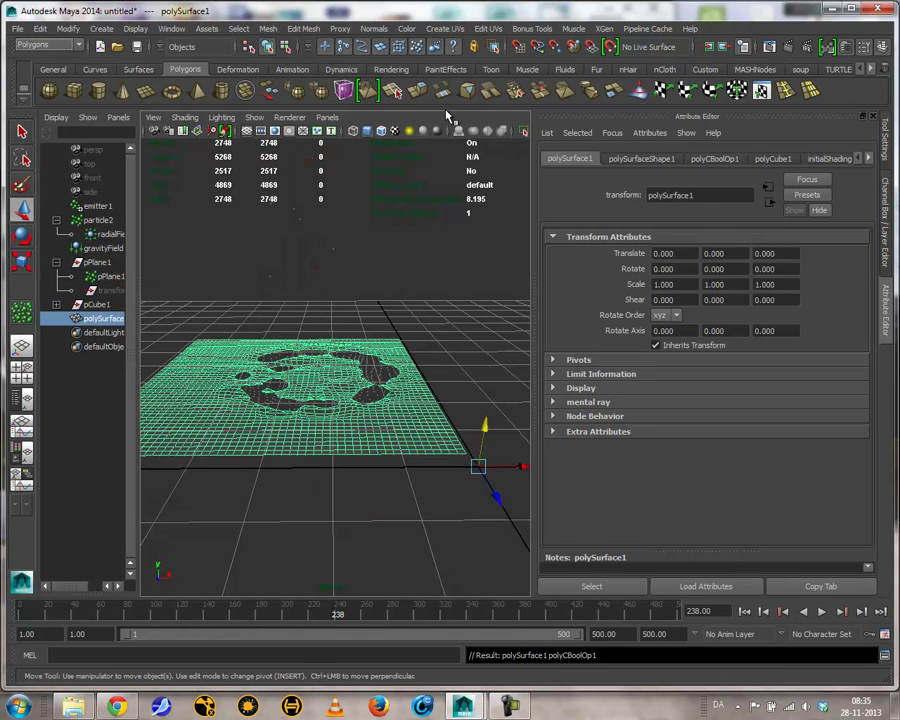
left_click(474, 286)
left_click_drag(418, 334, 387, 360, "alt")
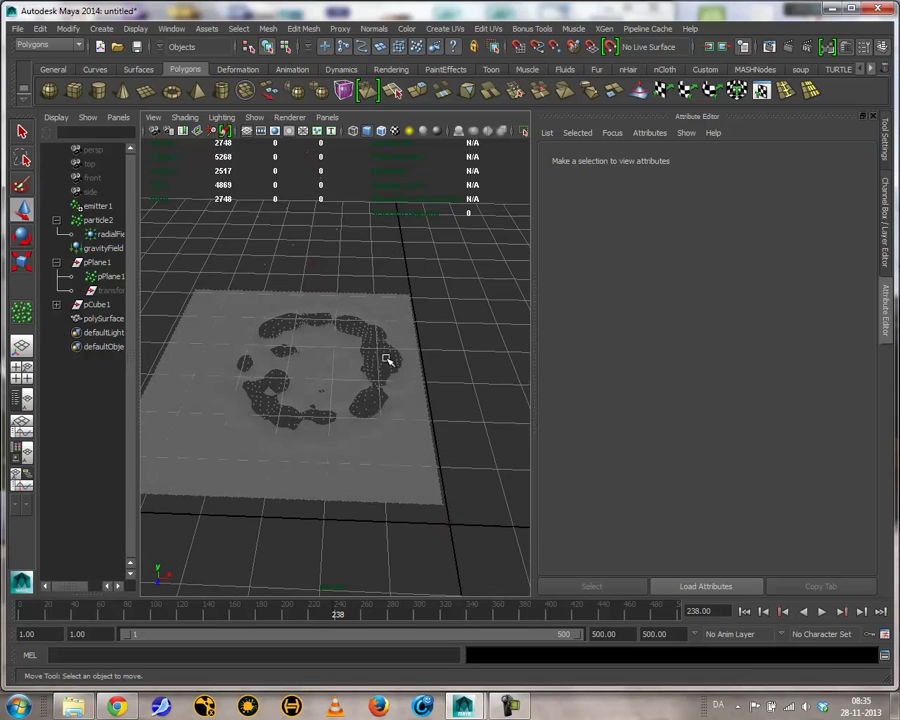
Hide the plane's soft-body particles, pPlane1Particle.
left_click(382, 366)
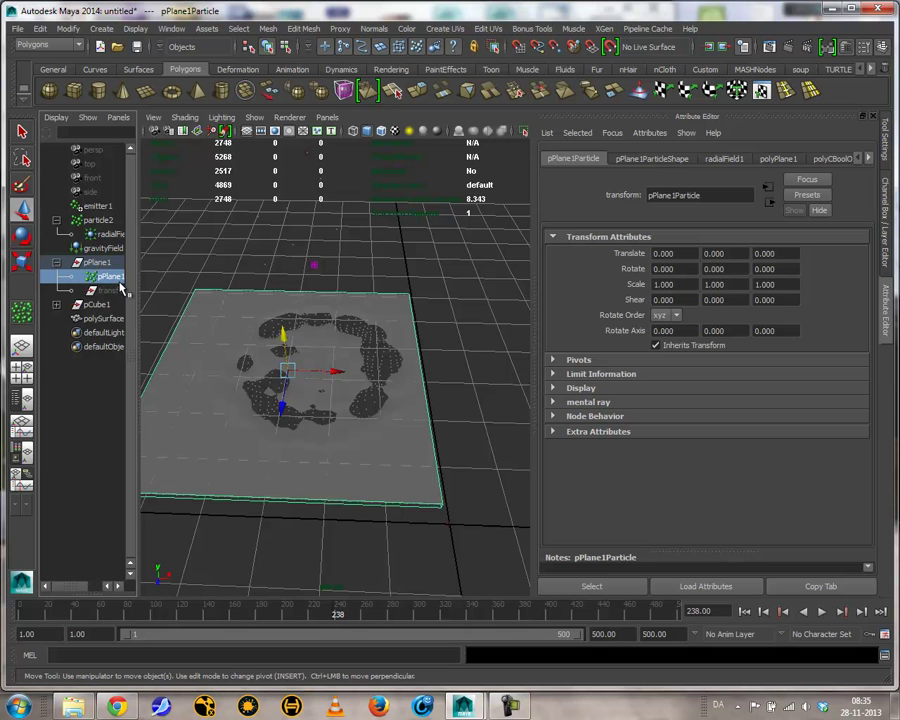
key("ctrl+h")
left_click_drag(316, 448, 437, 348, "alt")
left_click_drag(419, 433, 512, 398, "alt")
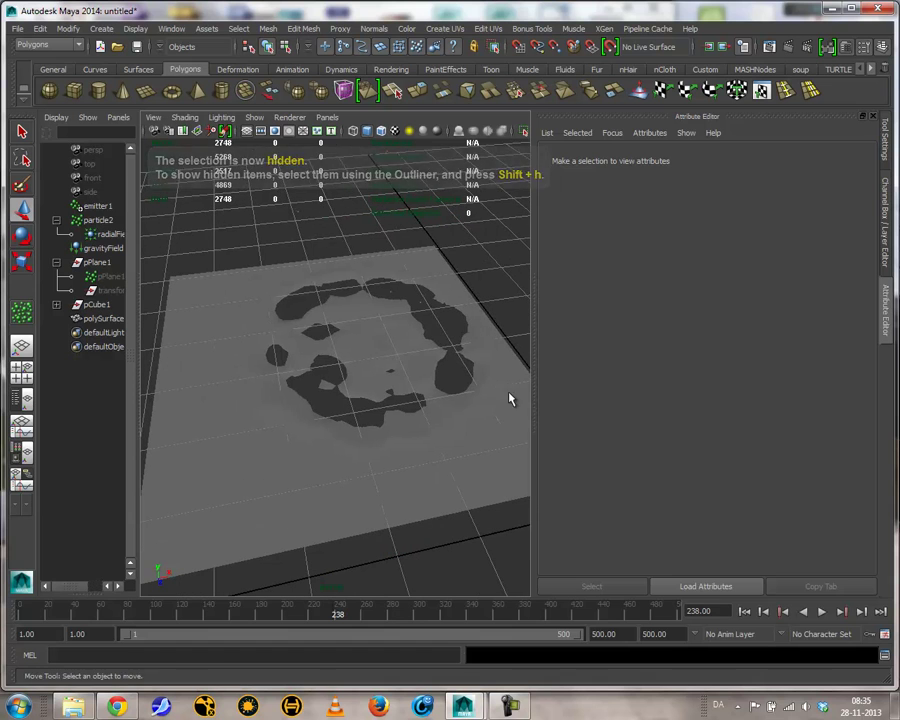
Replay the simulation from frame 1 and examine how holes open in the Boolean surface from several angles.
left_click(743, 613)
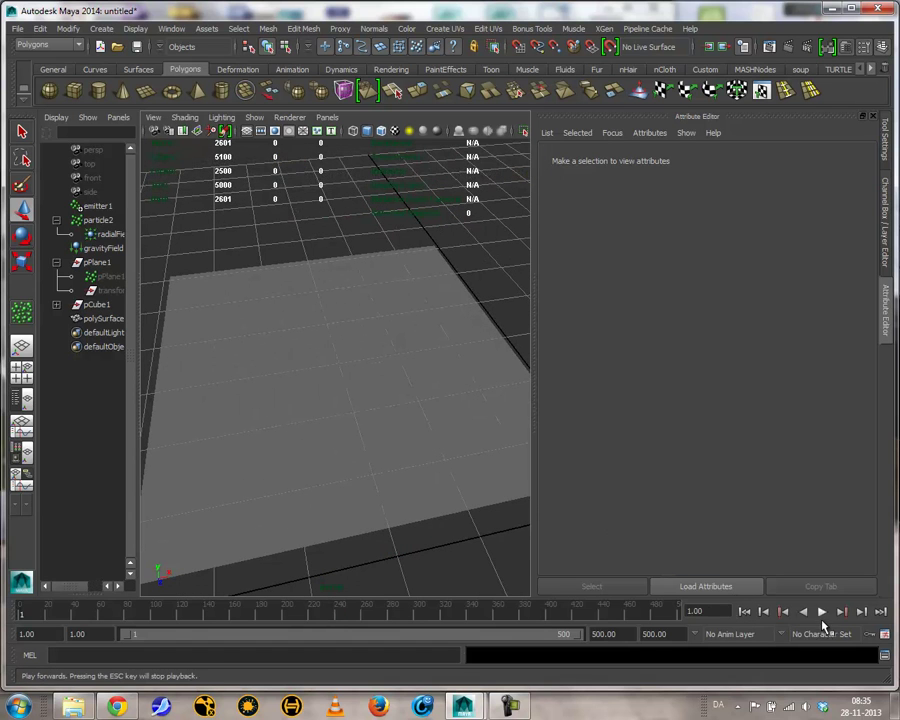
left_click(821, 612)
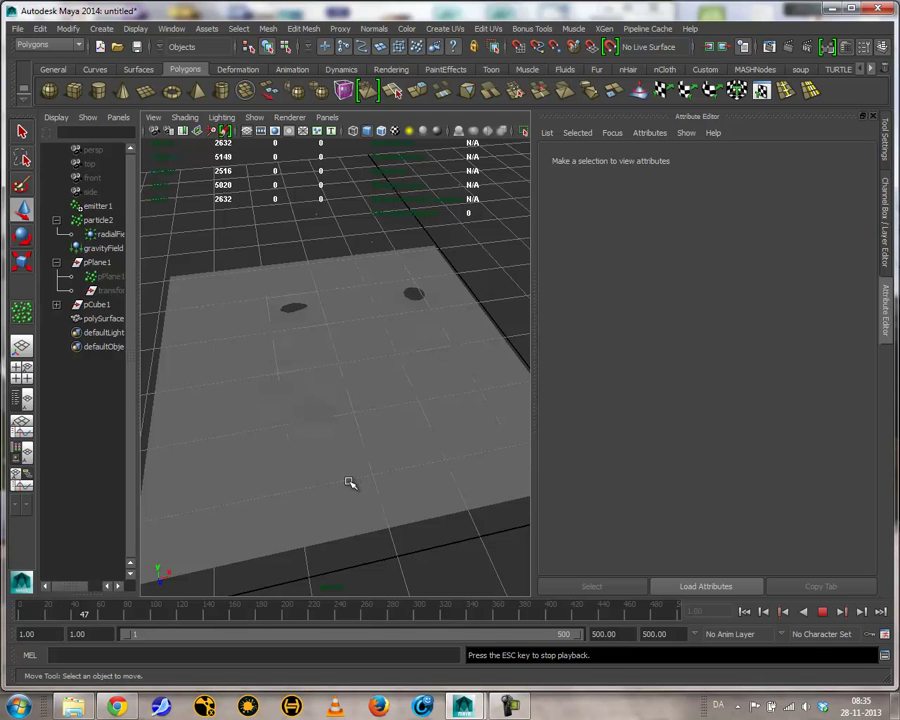
right_click_drag(327, 482, 383, 475, "alt")
left_click_drag(383, 475, 363, 451, "alt")
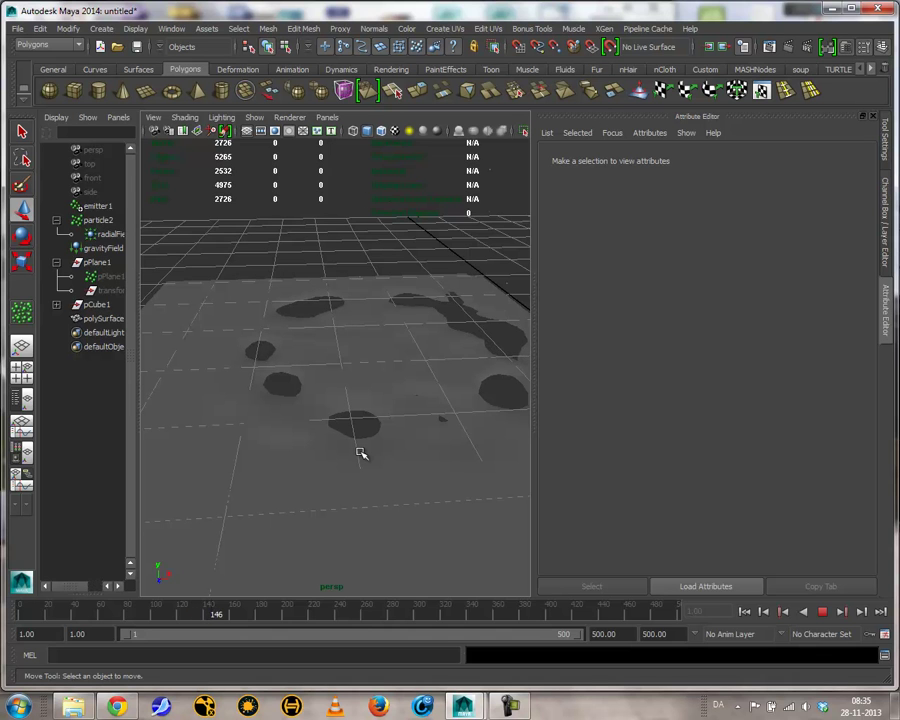
left_click_drag(337, 412, 366, 458, "alt")
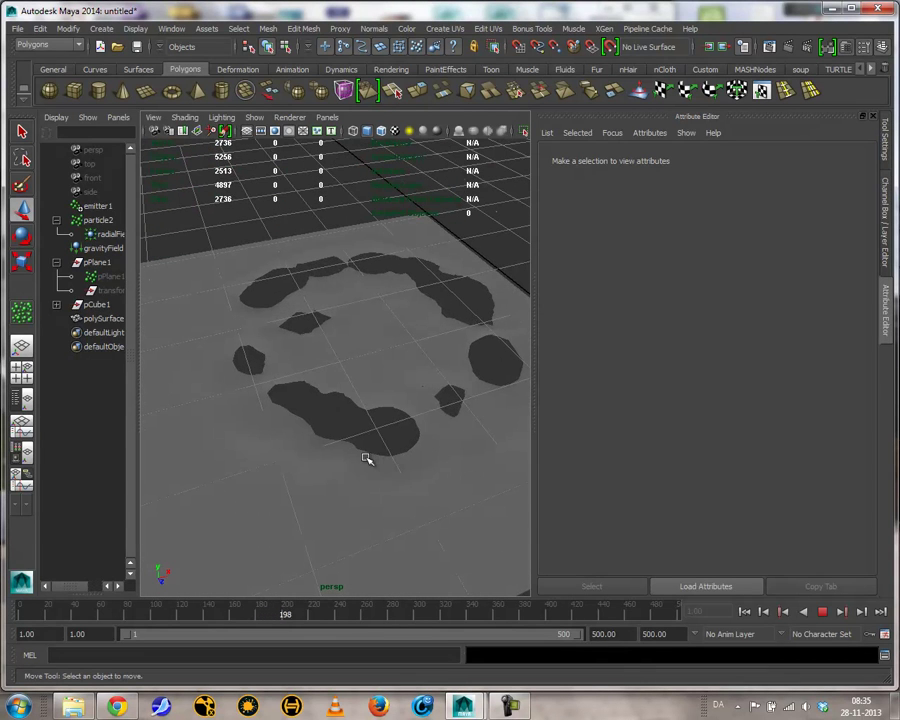
Select the Boolean surface during playback, examine the wireframe around its holes close up and from farther away, and stop playback.
left_click(368, 478)
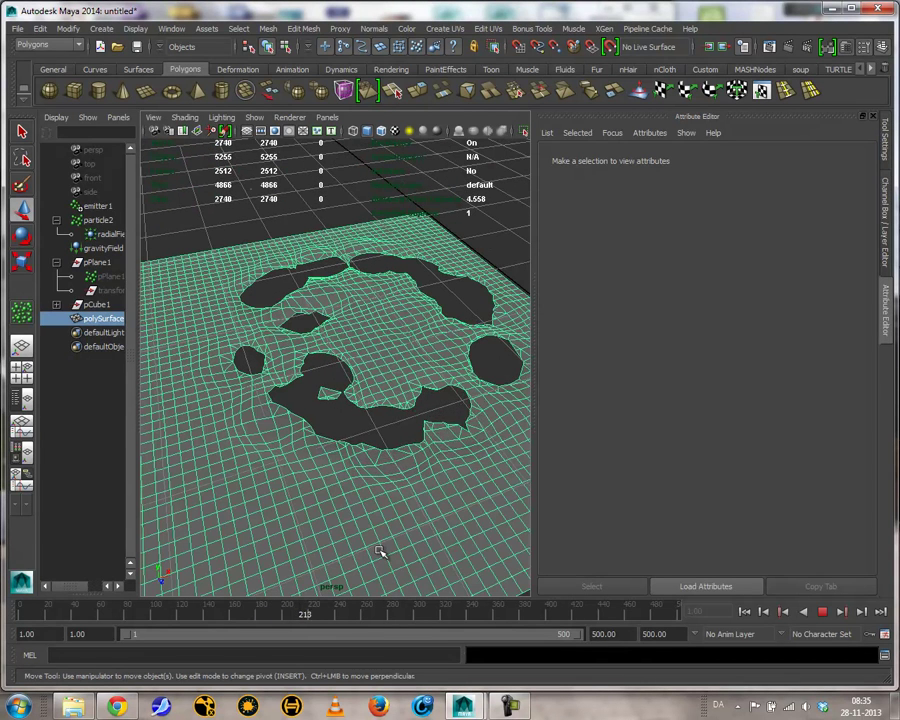
left_click_drag(358, 492, 342, 480, "alt")
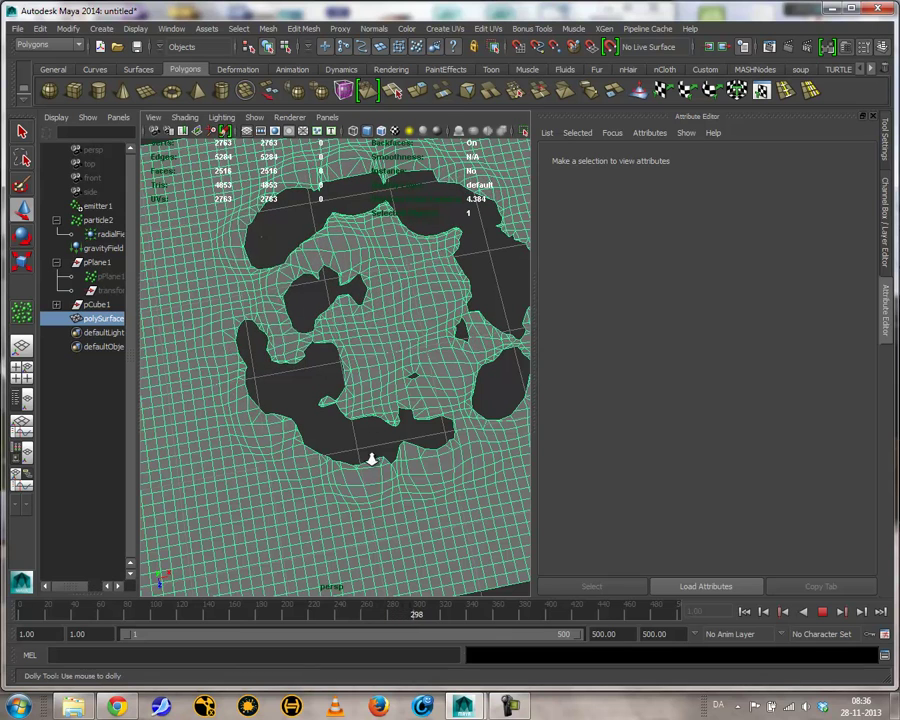
right_click_drag(372, 458, 331, 463, "alt")
left_click_drag(341, 462, 263, 402, "alt")
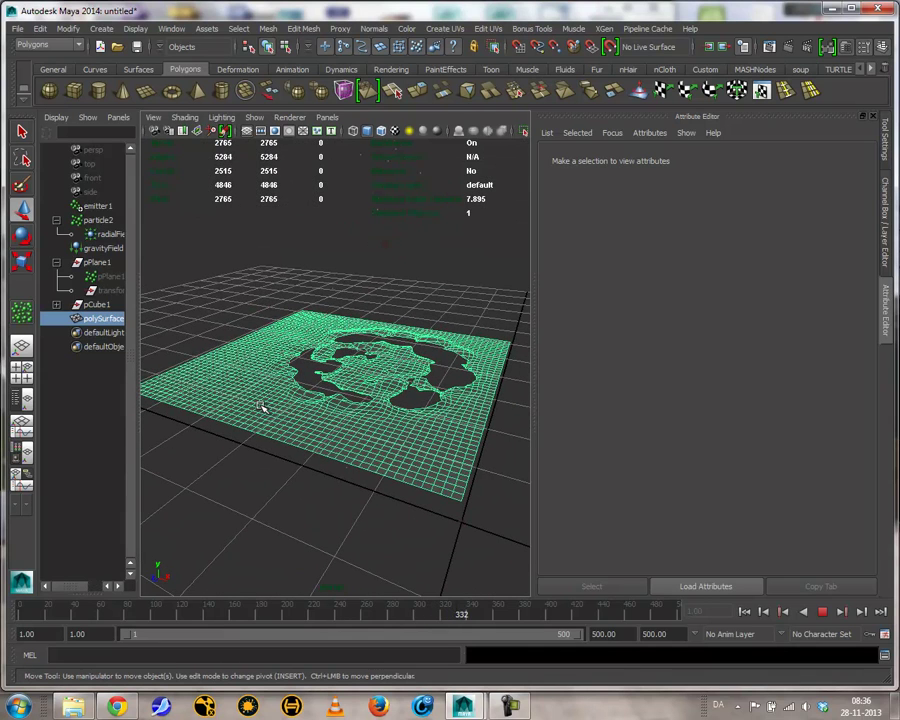
left_click(822, 611)
left_click(340, 327)
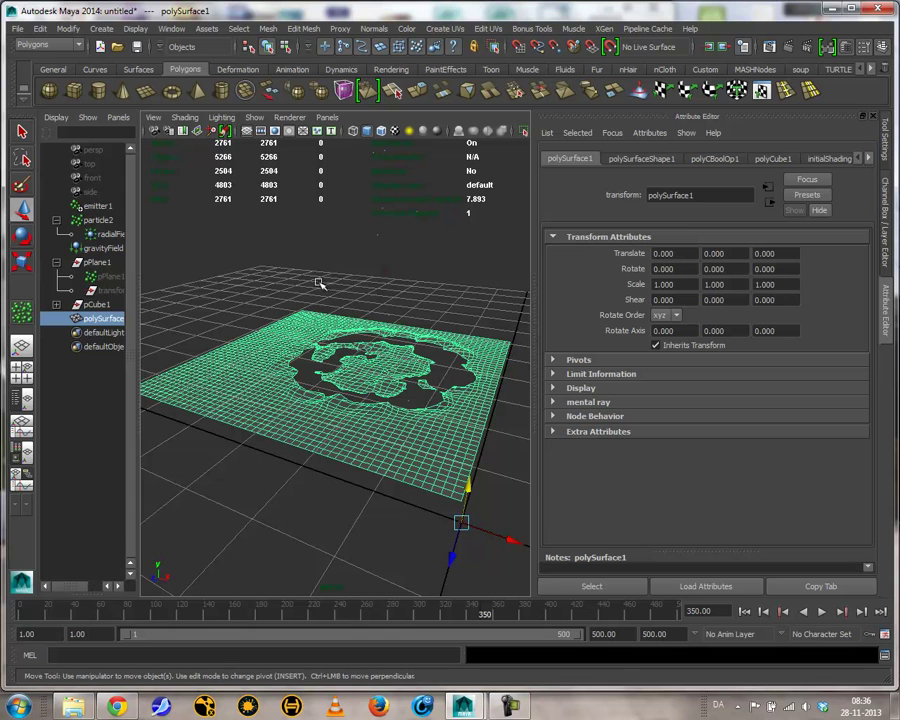
Switch to the Dynamics command set and rewind the simulation to frame 1.
left_click(70, 46)
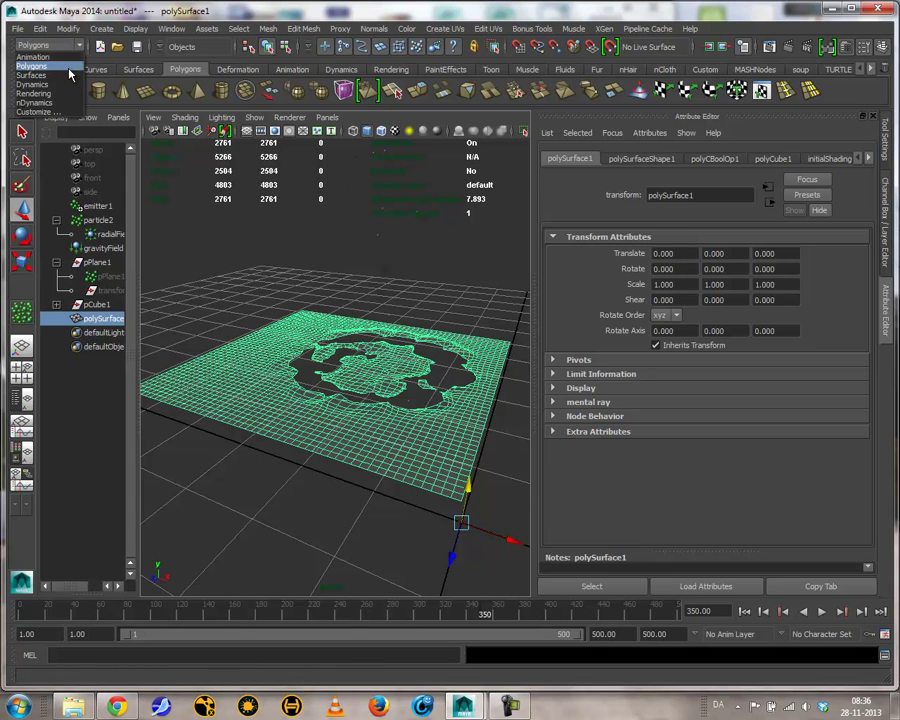
left_click(58, 86)
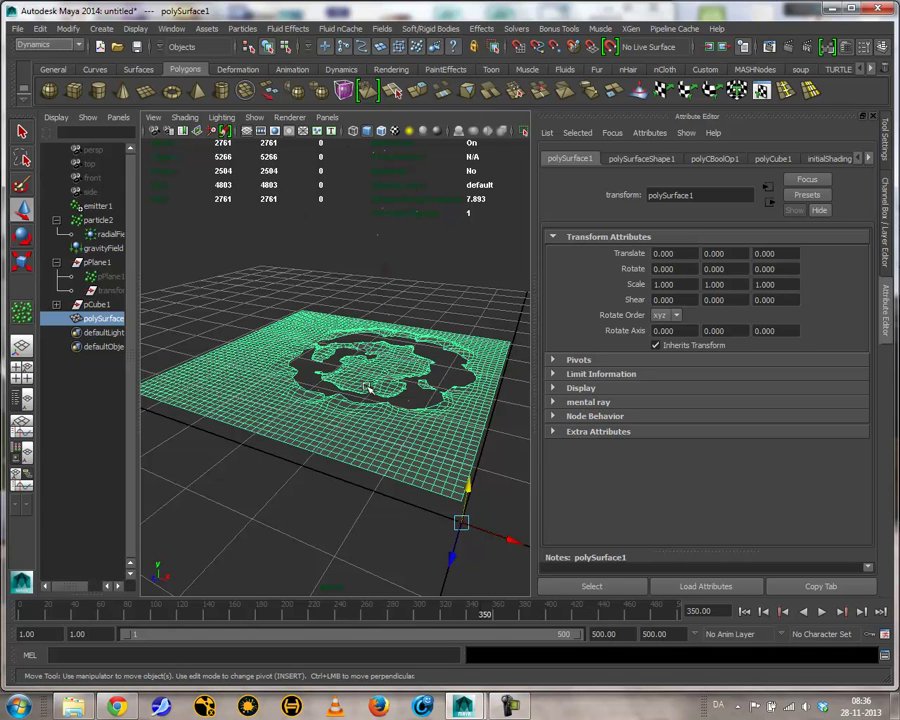
left_click(421, 33)
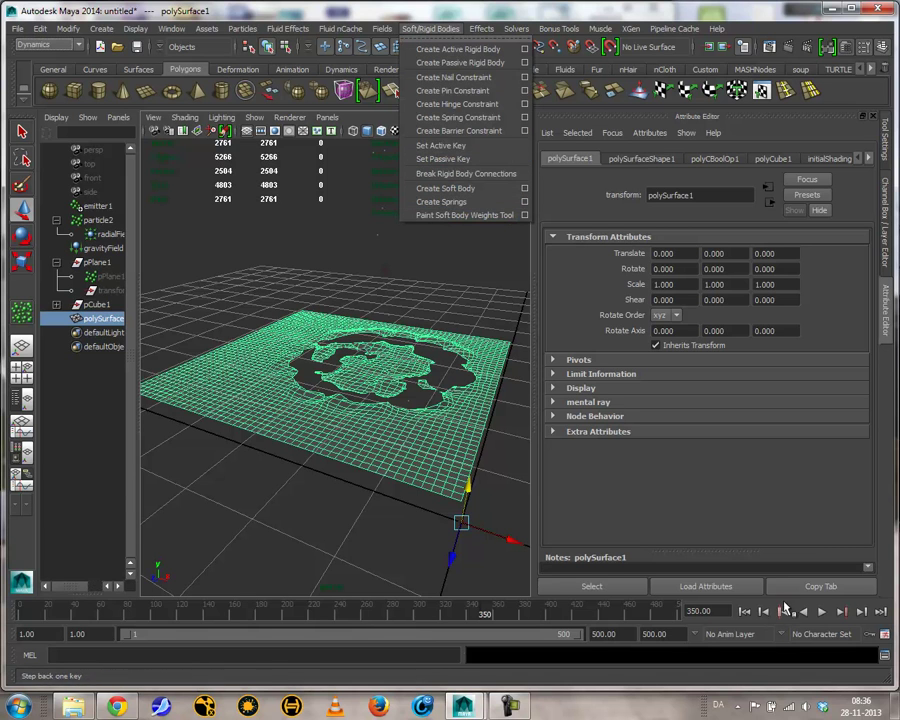
left_click(745, 611)
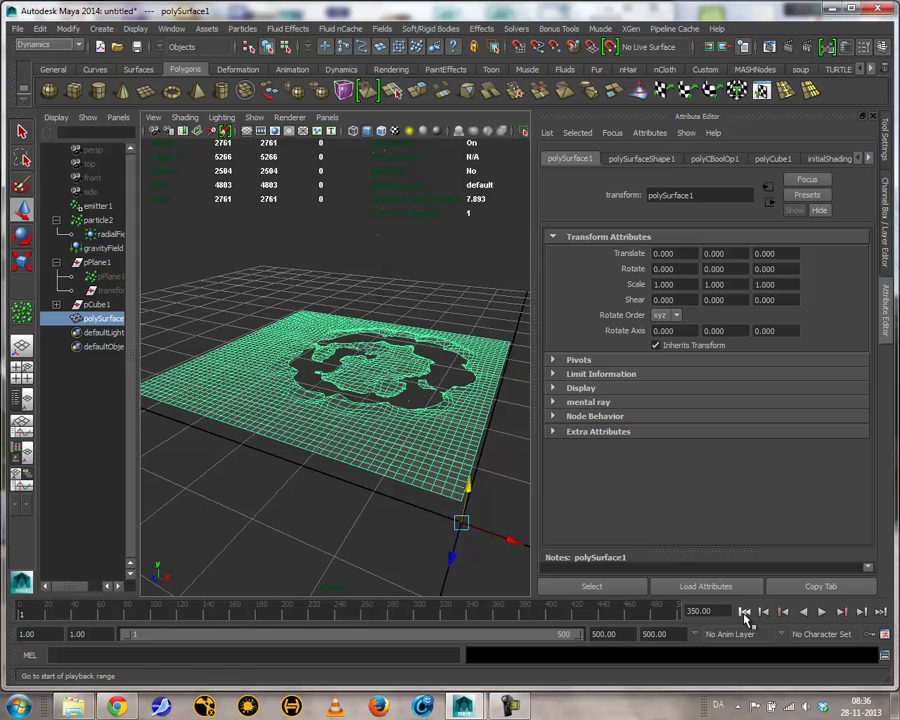
Select the plane's soft-body particles, pPlane1Particle, and open the Create Springs options, keeping MinMax as the creation method.
left_click(107, 276)
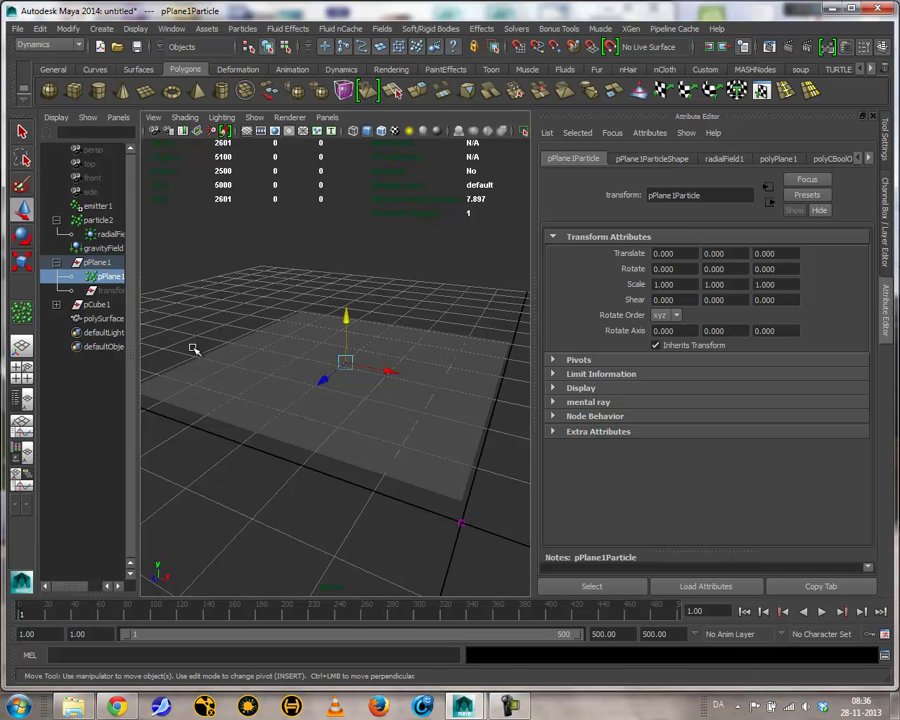
left_click_drag(193, 347, 363, 364, "alt")
right_click_drag(363, 364, 464, 374, "alt")
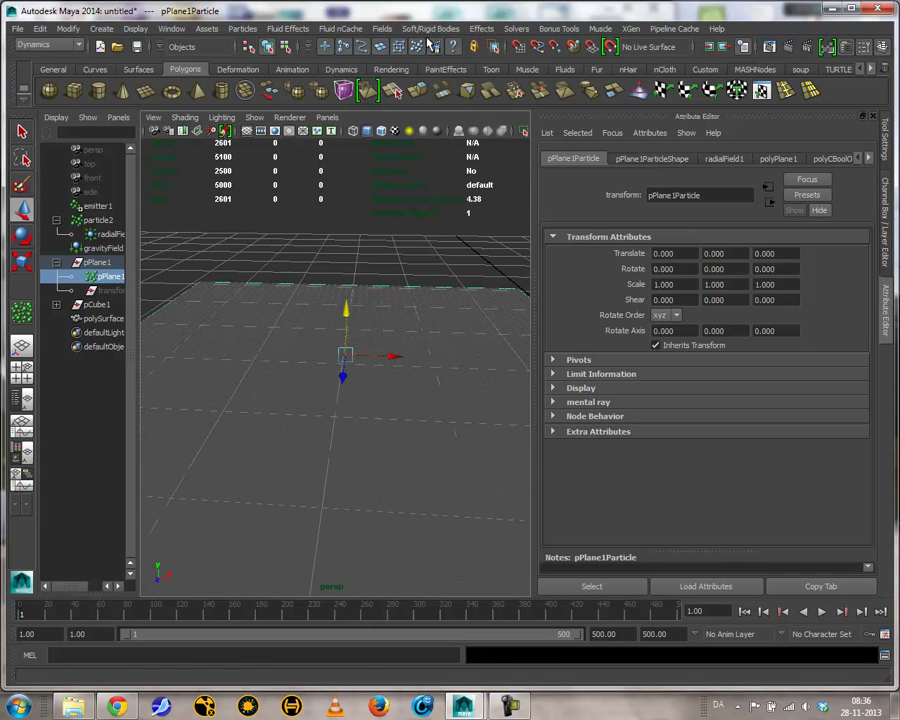
left_click(430, 28)
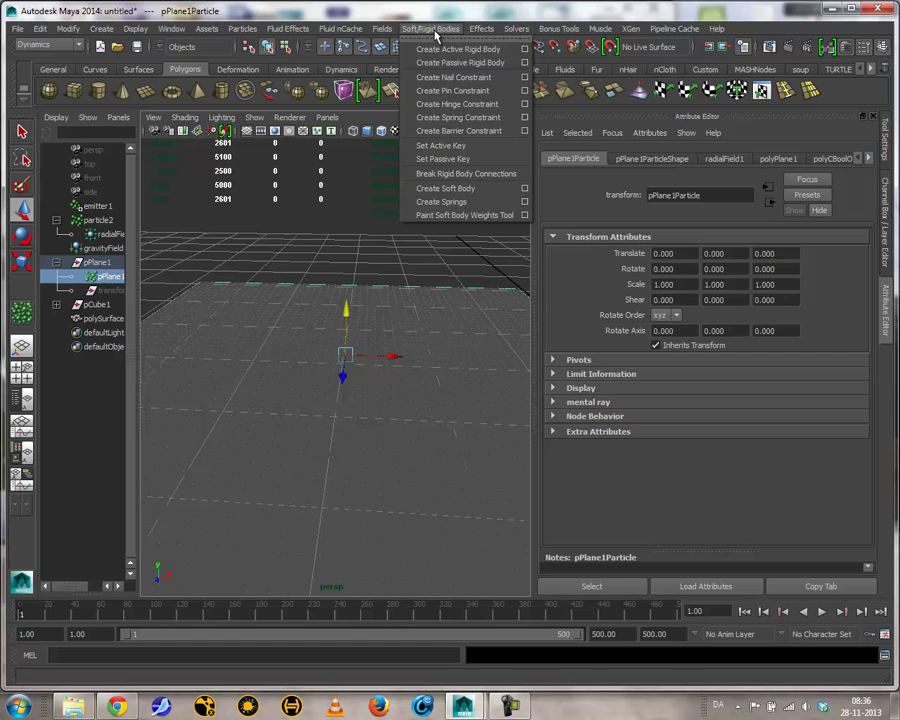
left_click(526, 207)
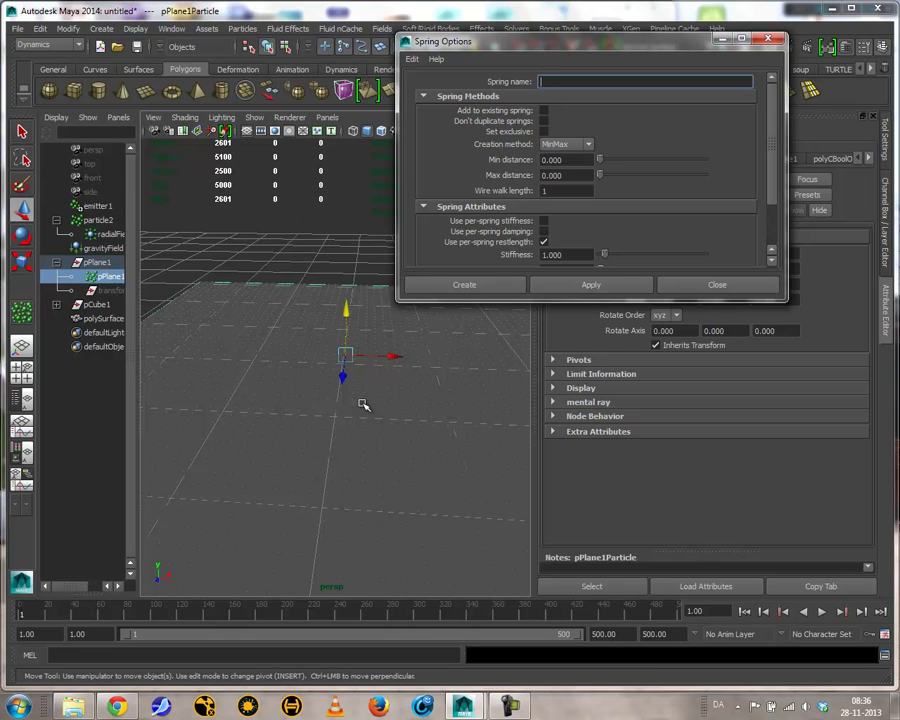
left_click(588, 145)
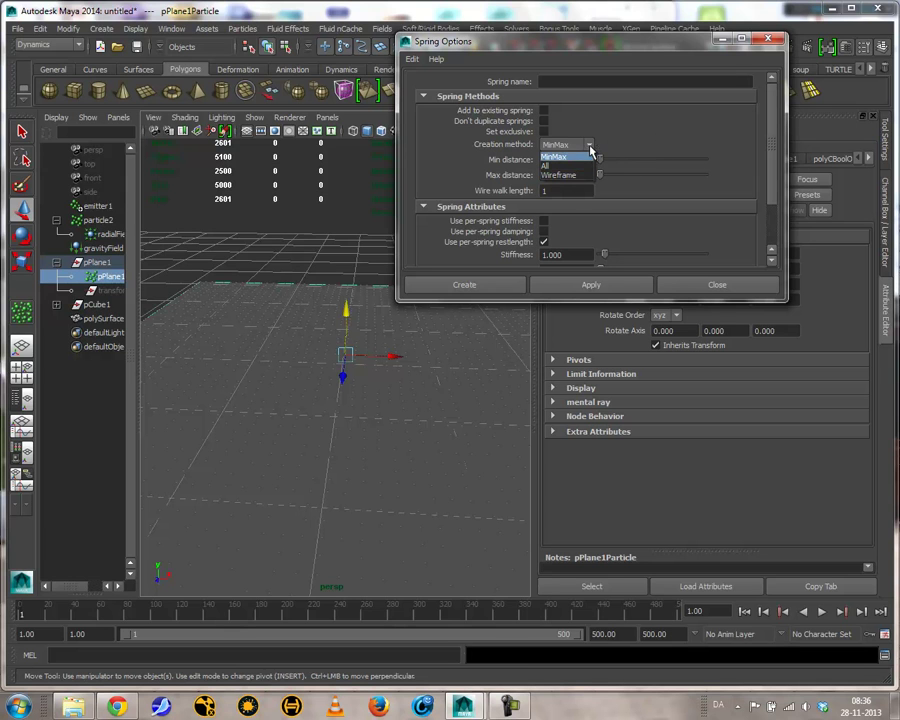
left_click(589, 150)
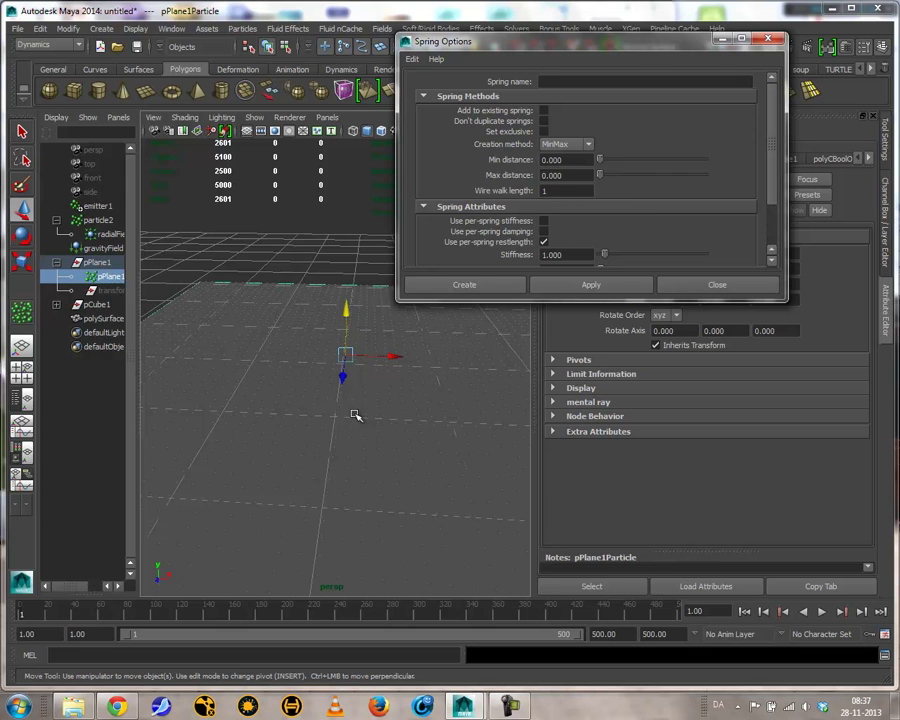
Create springs between the plane's soft-body particles with a max distance of 0.2.
left_click_drag(345, 487, 378, 355, "alt")
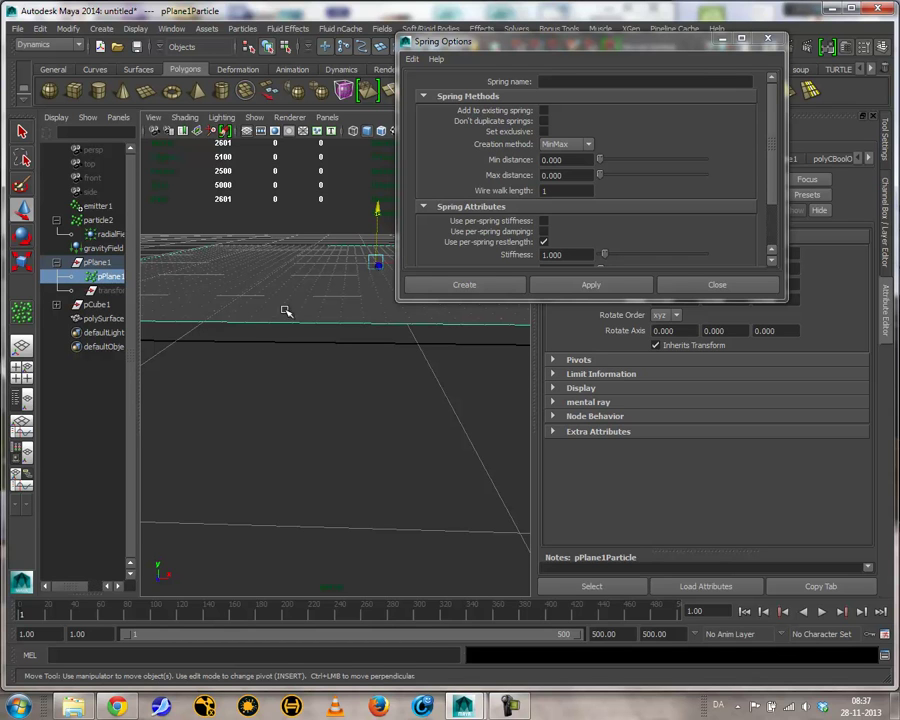
left_click(575, 174)
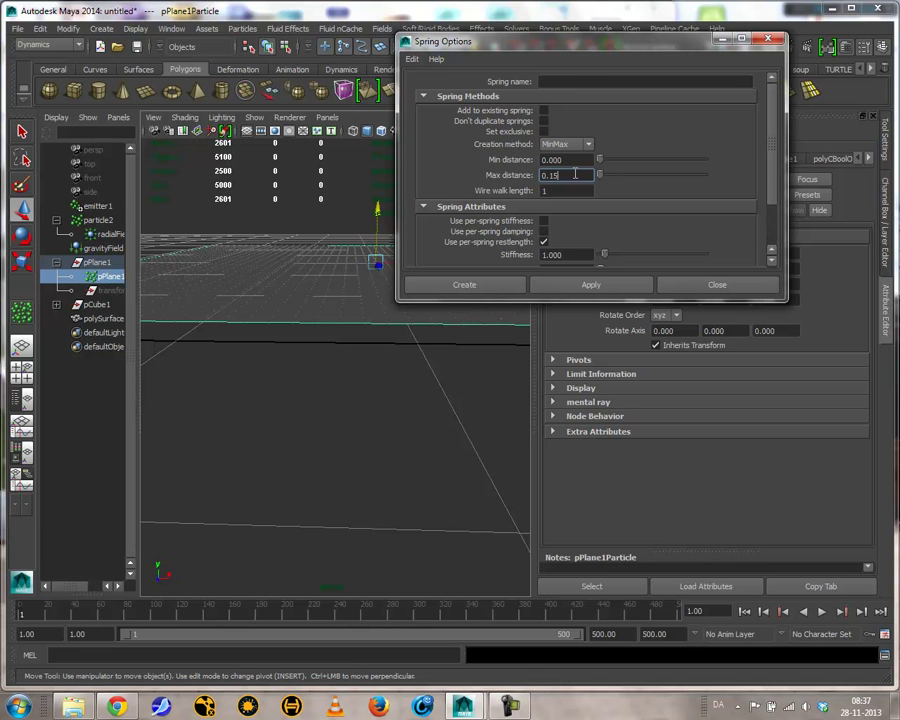
key("Tab")
left_click_drag(440, 320, 195, 589, "alt")
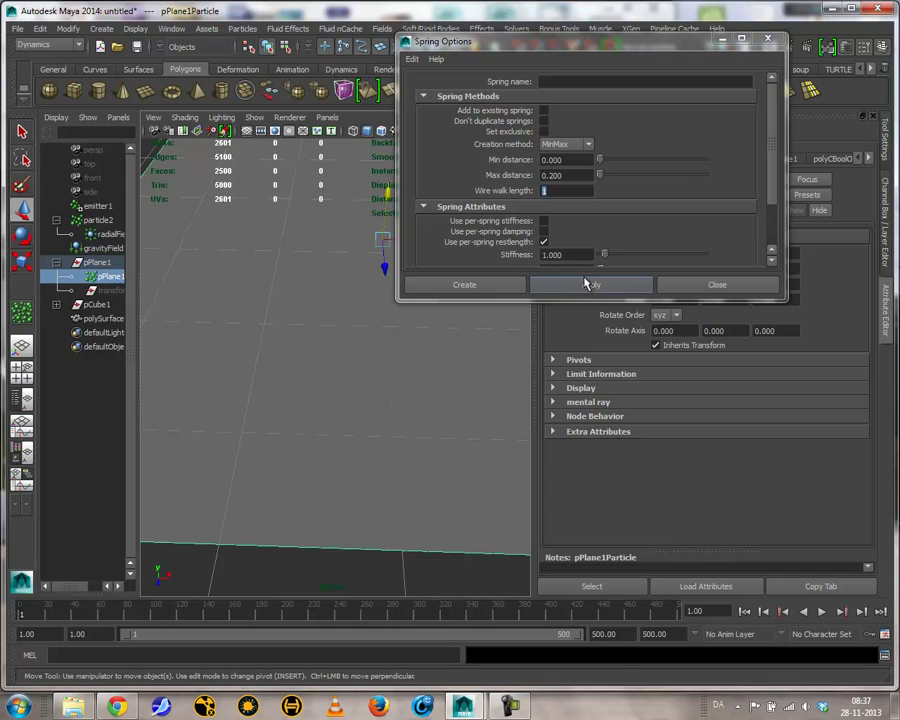
left_click(505, 287)
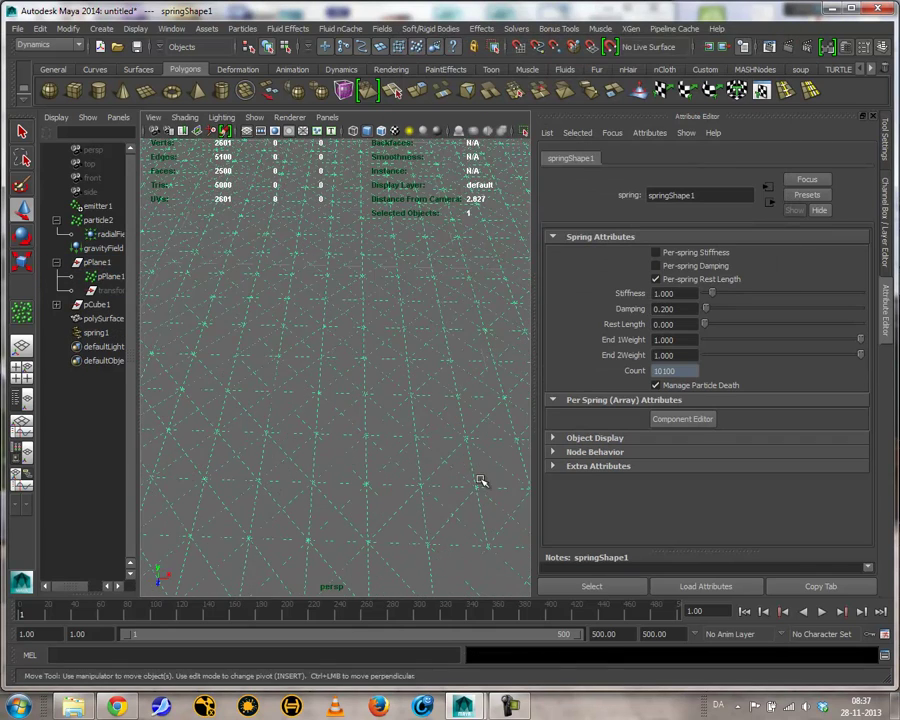
Examine the spring network across the plane from several angles and distances.
right_click_drag(456, 376, 333, 383, "alt")
left_click_drag(333, 383, 370, 358, "alt")
right_click_drag(452, 340, 392, 342, "alt")
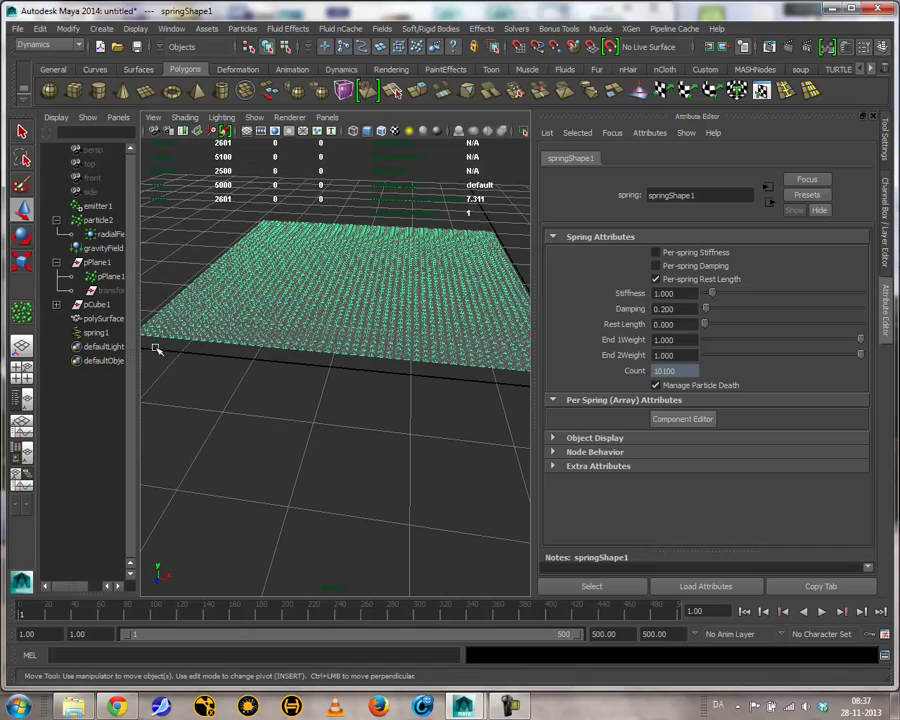
scroll(311, 317, "up", 3)
scroll(317, 323, "down", 3)
scroll(297, 321, "up", 2)
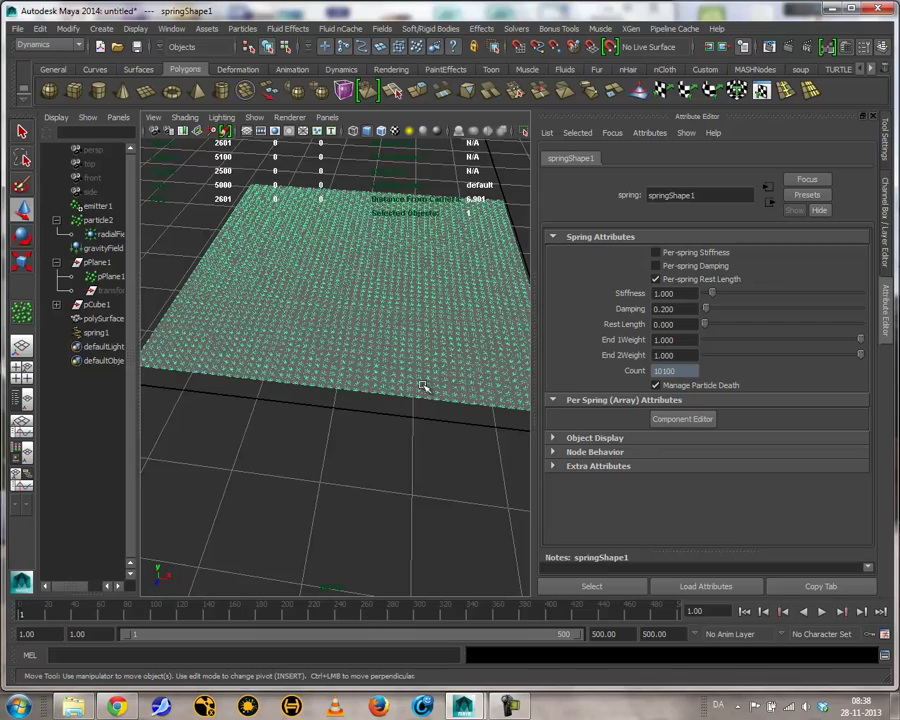
scroll(354, 331, "up", 1)
scroll(346, 335, "down", 1)
scroll(375, 303, "down", 1)
scroll(352, 340, "down", 2)
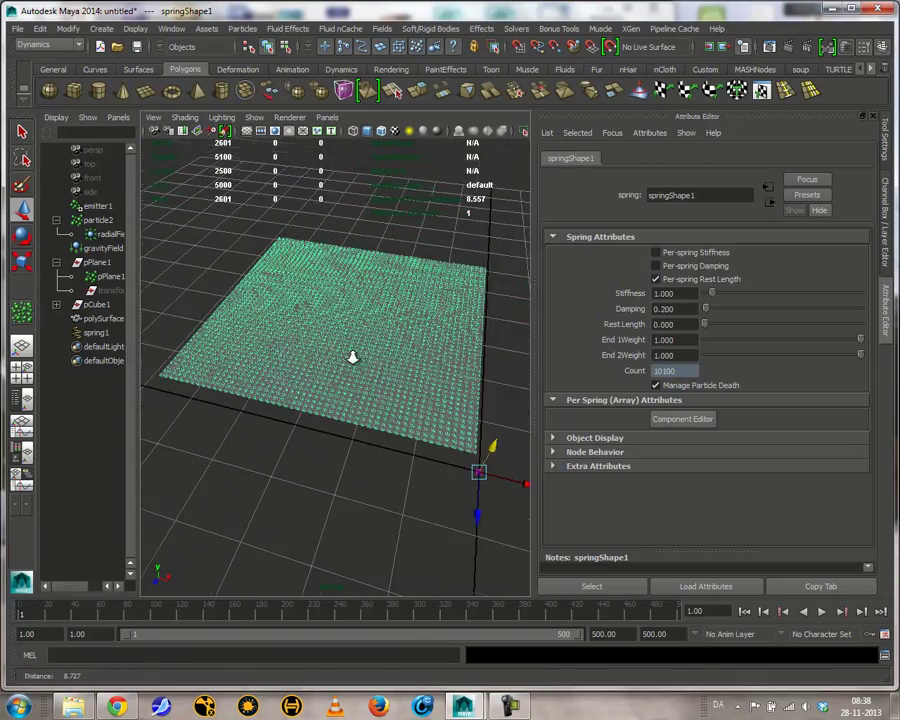
scroll(396, 356, "up", 3)
Hide the spring object spring1 so only the Boolean surface shows.
left_click(324, 506)
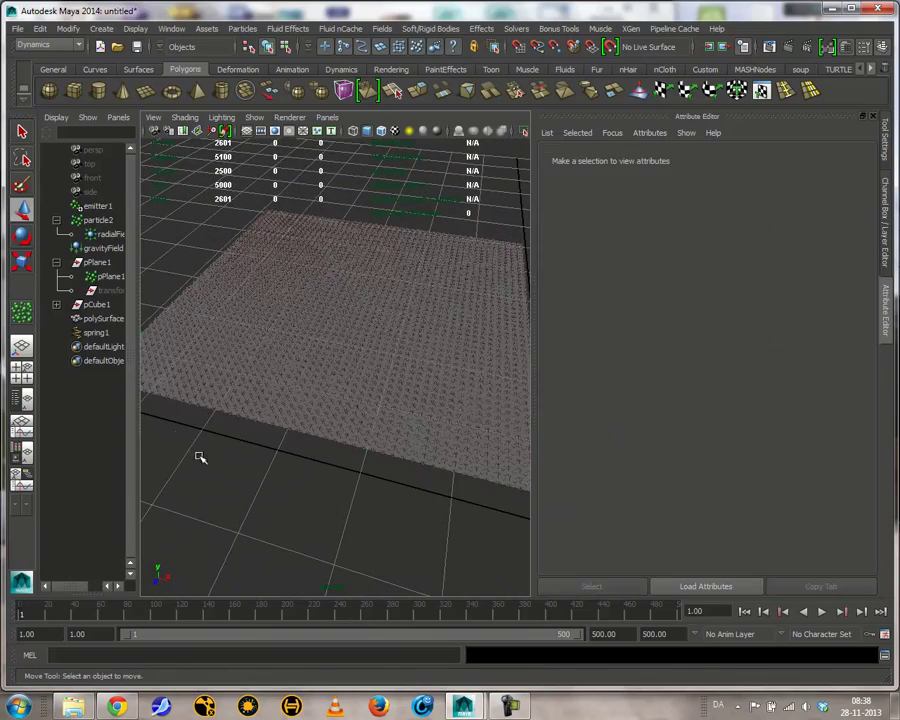
left_click(97, 332)
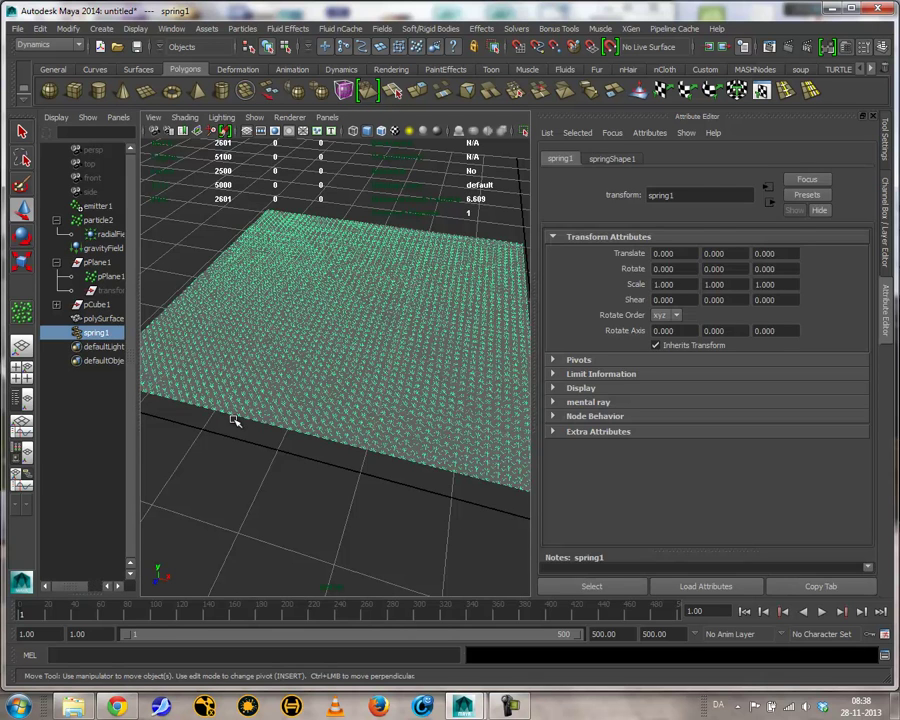
key("ctrl+h")
Play the simulation with springs active, examine the holes opening in the surface from several angles, and stop playback.
left_click_drag(297, 466, 350, 470, "alt")
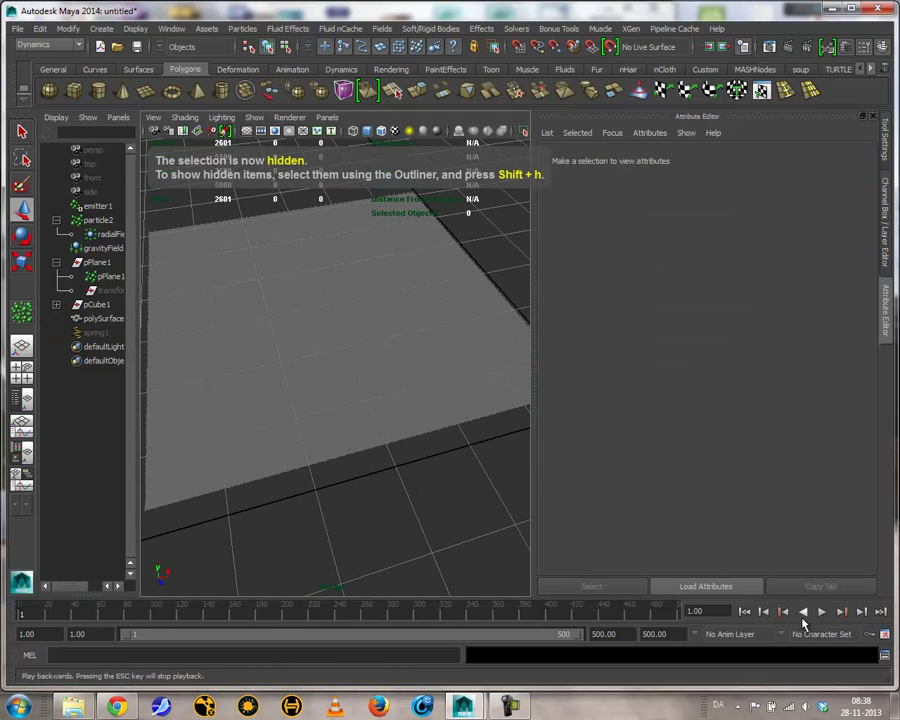
left_click(820, 613)
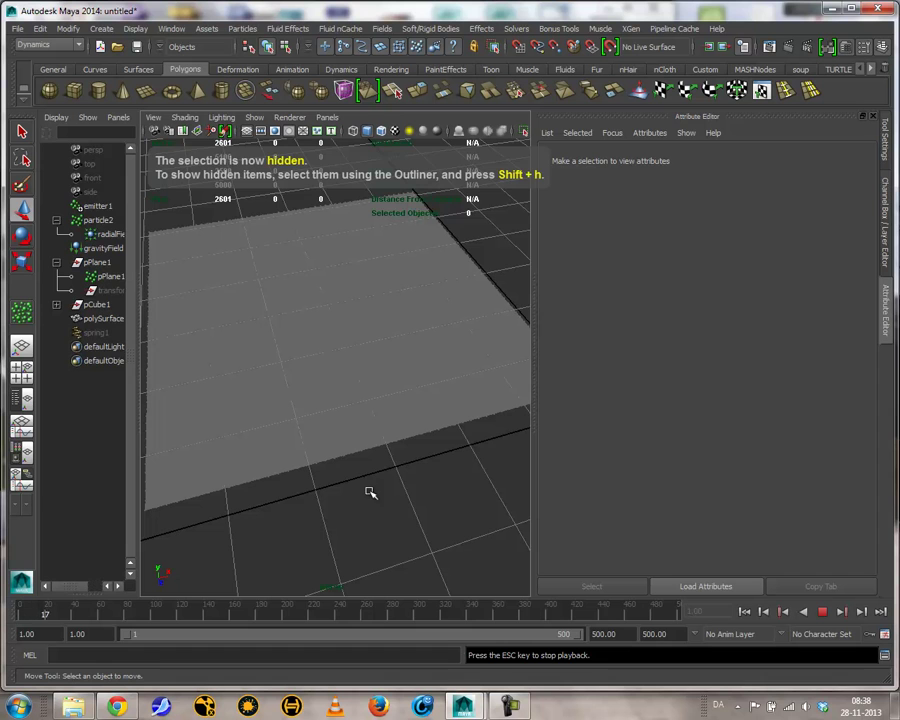
left_click_drag(358, 472, 354, 462, "alt")
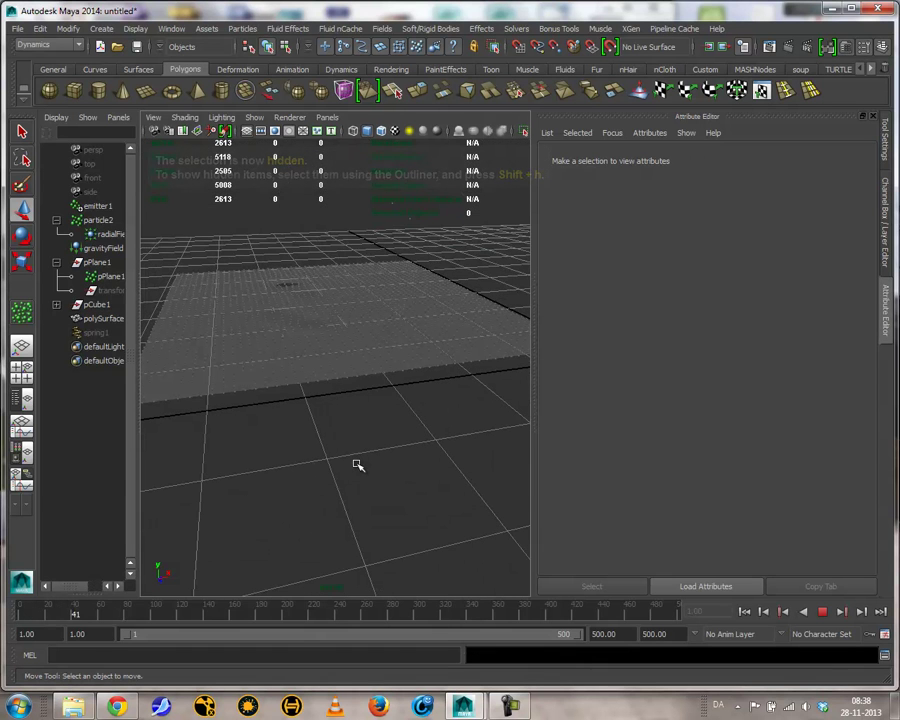
left_click_drag(372, 406, 350, 416, "alt")
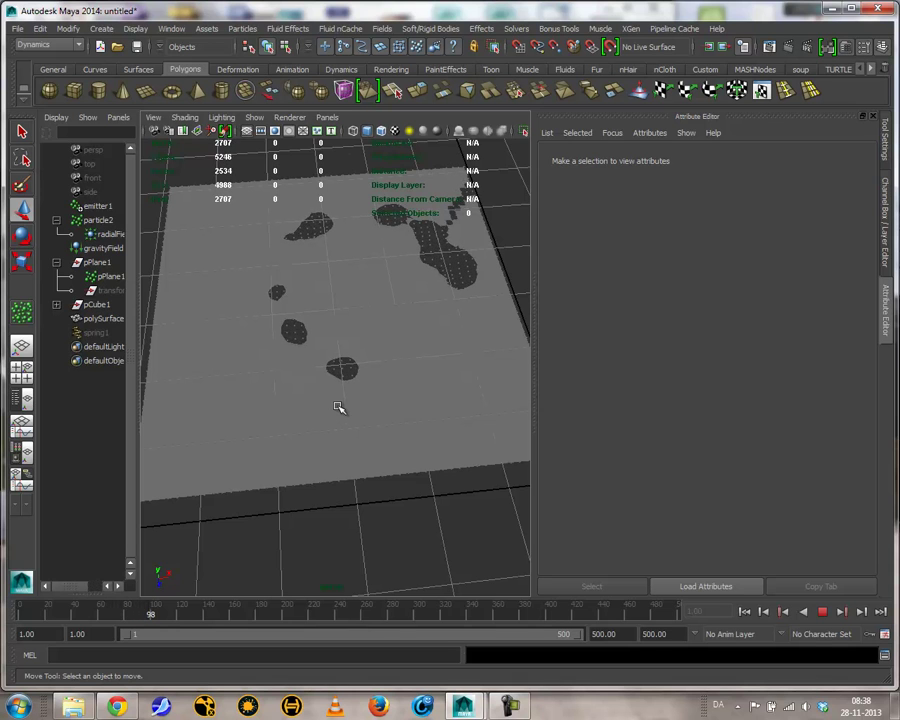
left_click(822, 611)
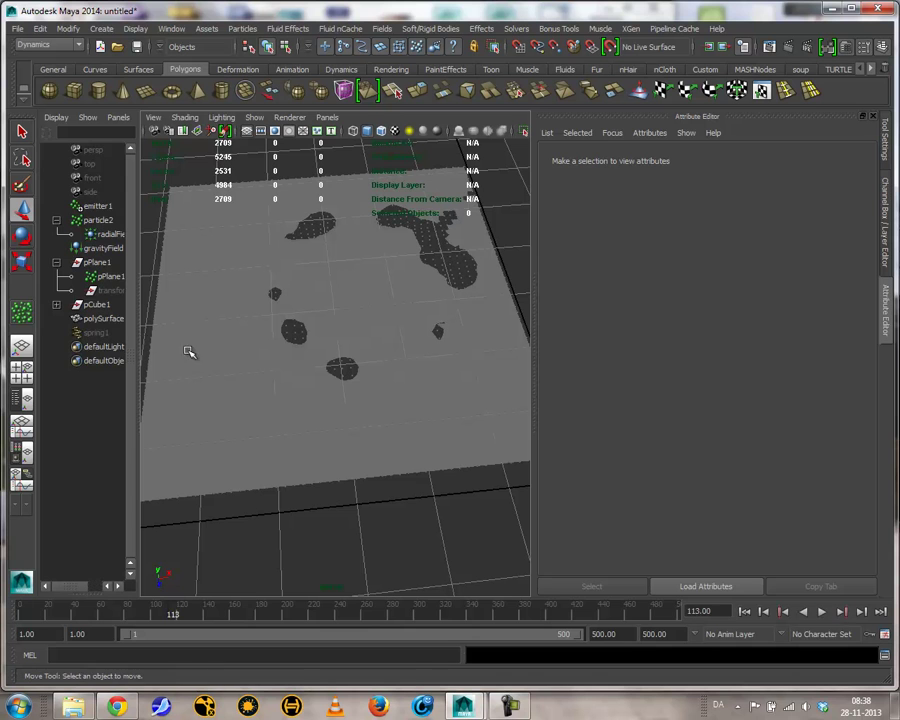
Show the hidden spring1 object again and set its spring stiffness to 20.
left_click(94, 332)
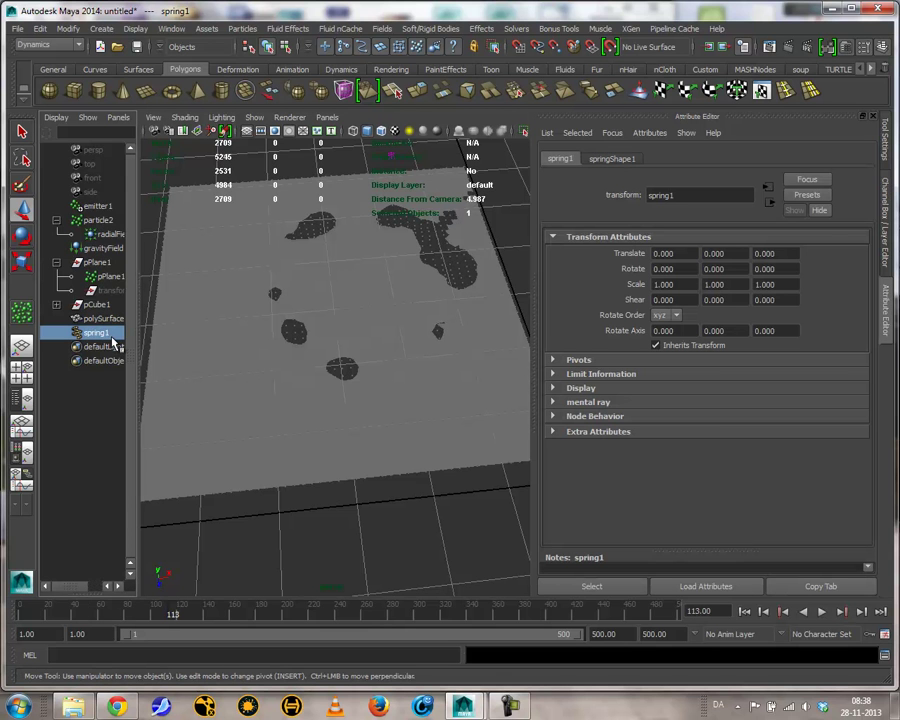
key("shift+h")
left_click(612, 159)
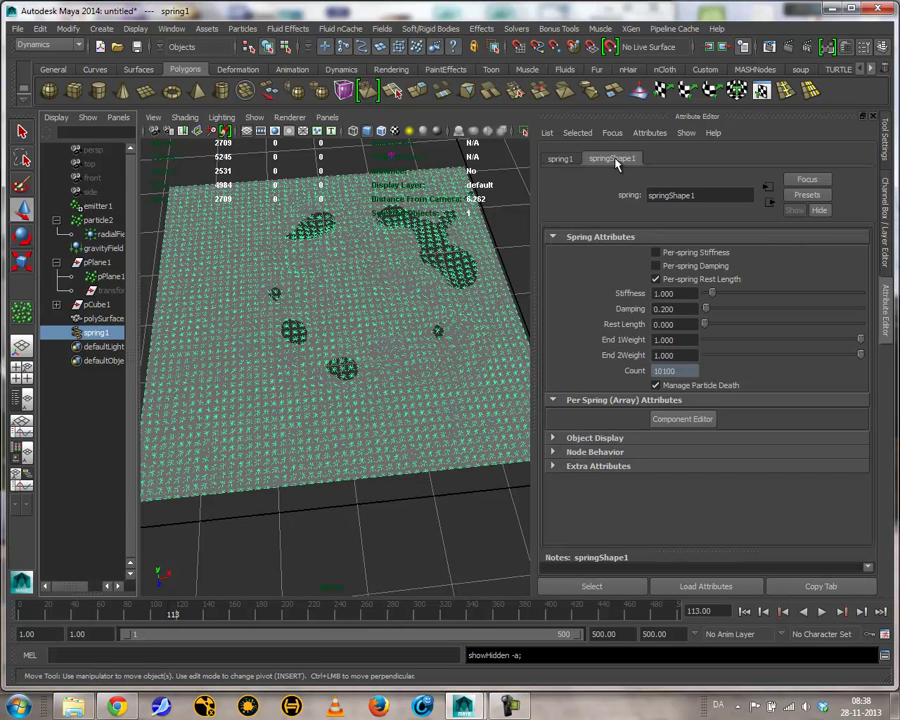
left_click(679, 294)
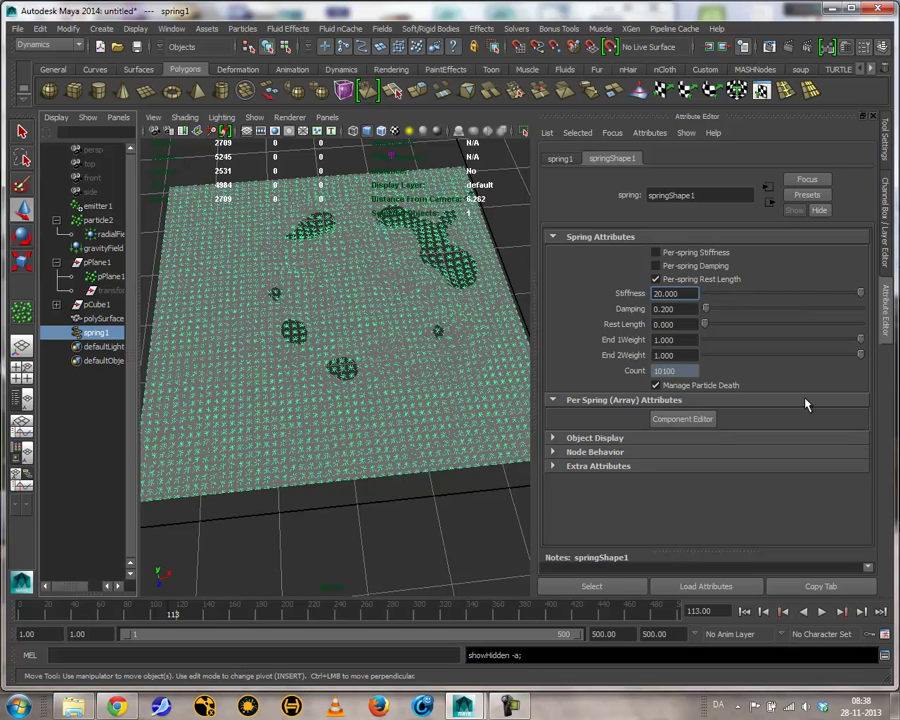
Replay the simulation from frame 1 and examine the stretching springs around the holes close up.
left_click(744, 610)
left_click(821, 612)
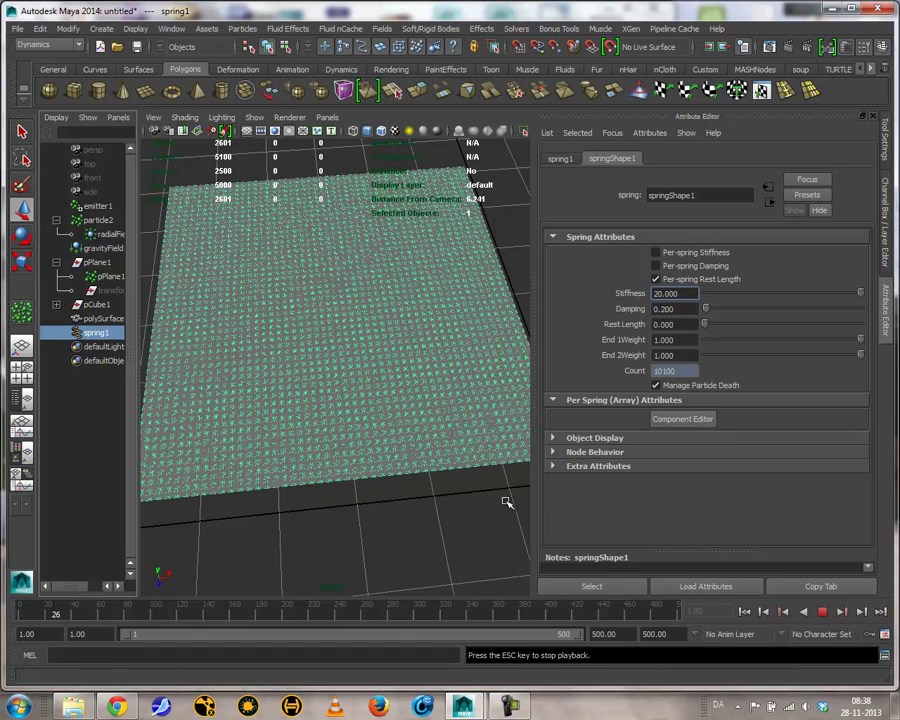
left_click_drag(446, 484, 408, 458, "alt")
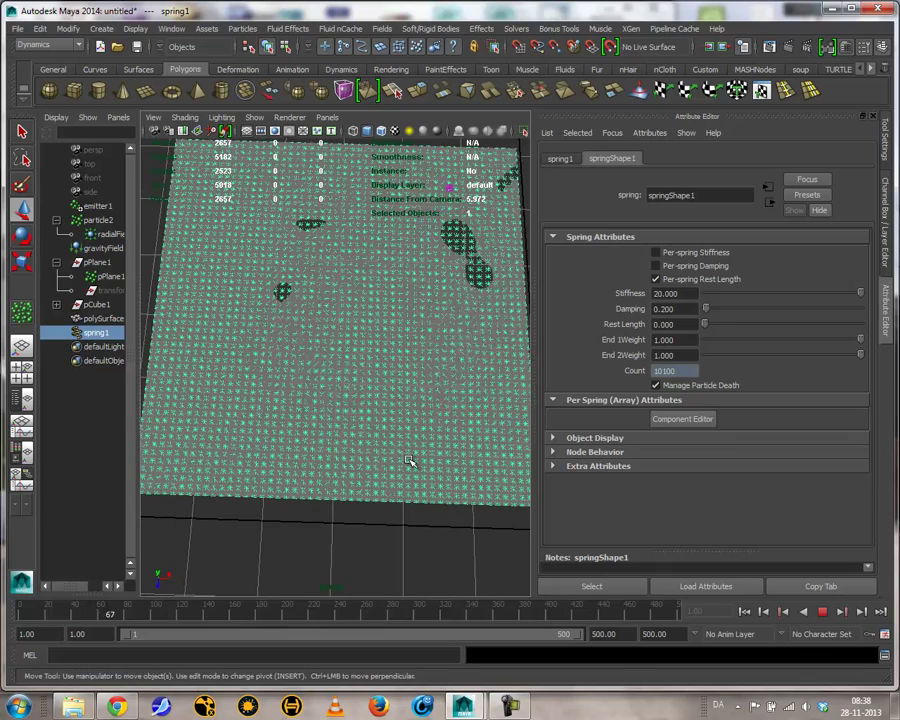
right_click_drag(364, 414, 470, 420, "alt")
left_click_drag(470, 420, 422, 403, "alt")
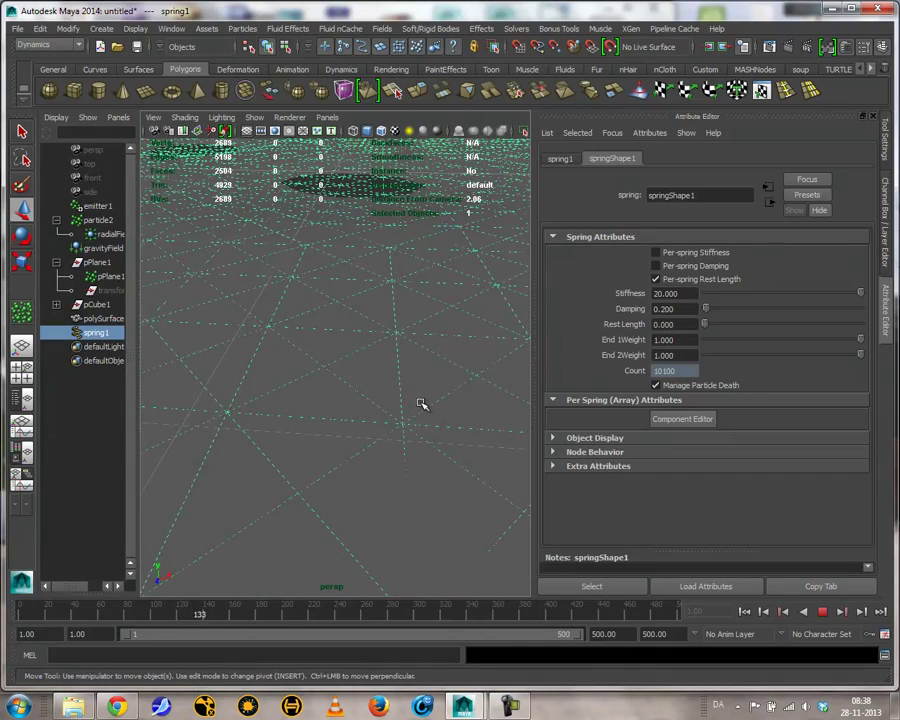
Raise the spring stiffness to 50 and on to 500 while the simulation plays.
left_click(690, 294)
type("50")
key("Return")
left_click(689, 293)
type("500")
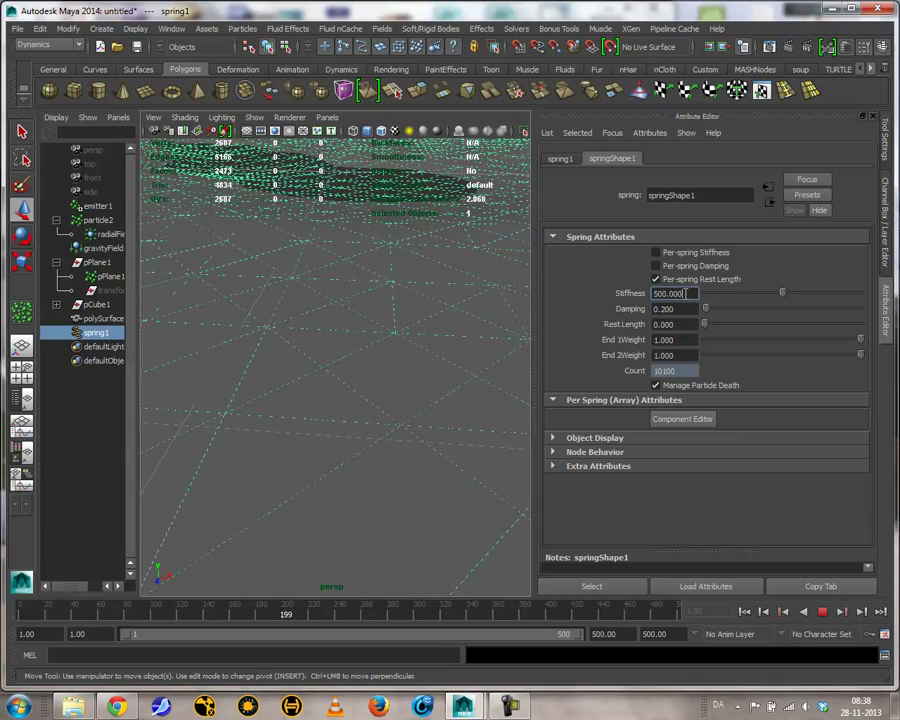
Rewind to frame 1, replay the simulation with the stiffness of 500, and stop playback.
left_click(824, 615)
left_click(744, 611)
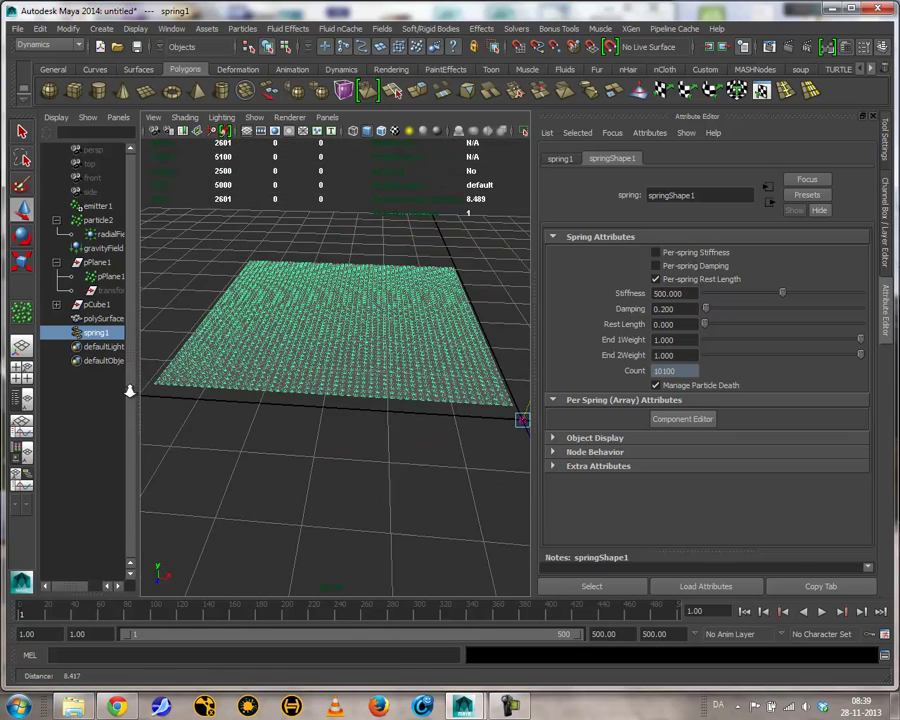
left_click(822, 612)
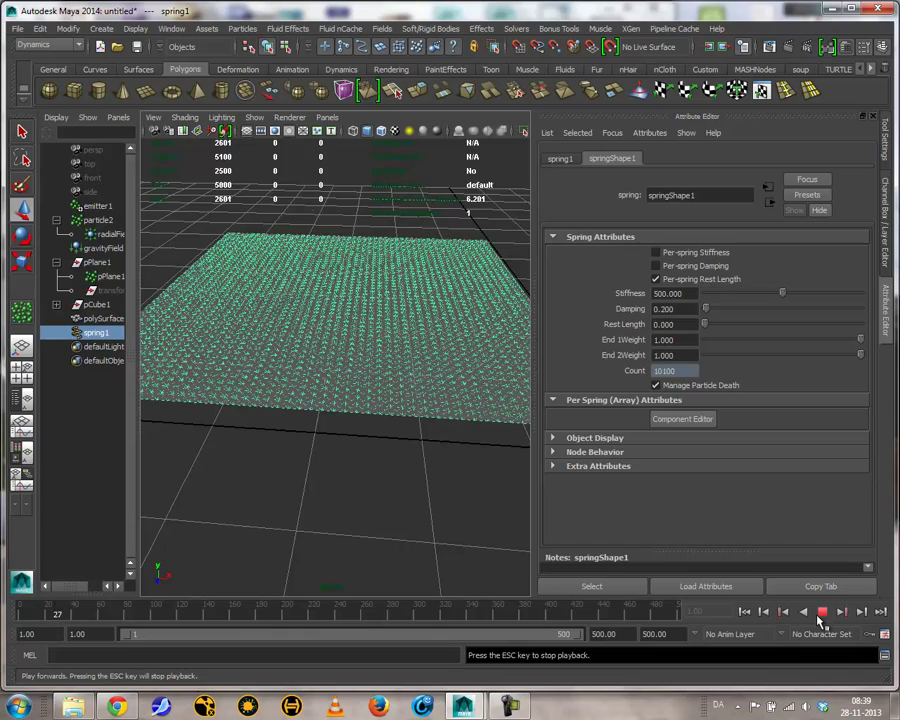
left_click(822, 612)
Set the spring stiffness to 100 and rewind the simulation to frame 1.
left_click(685, 293)
double_click(685, 293)
type("1")
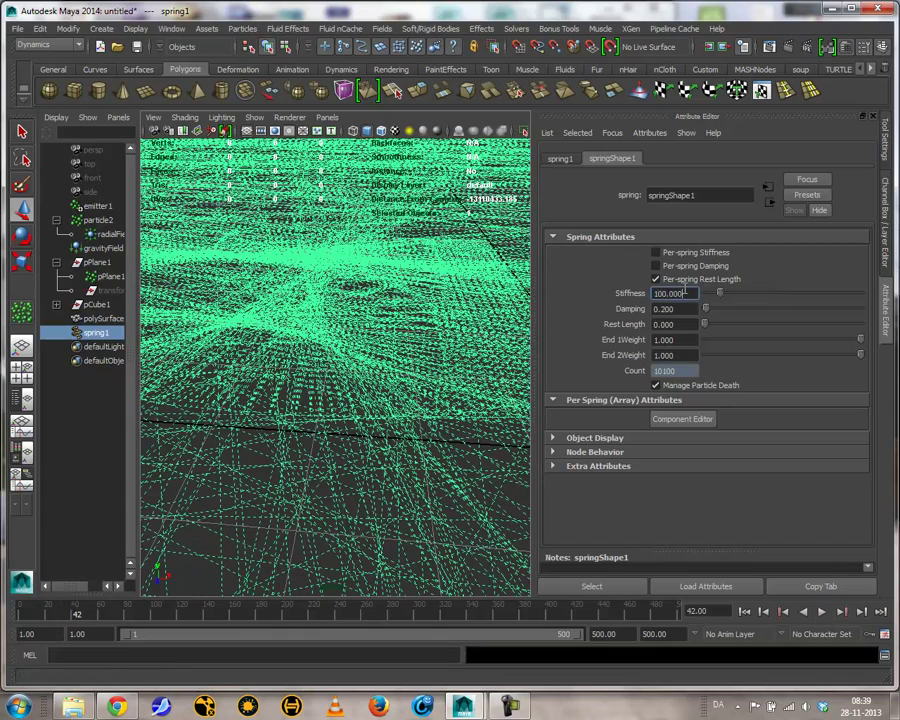
left_click(744, 611)
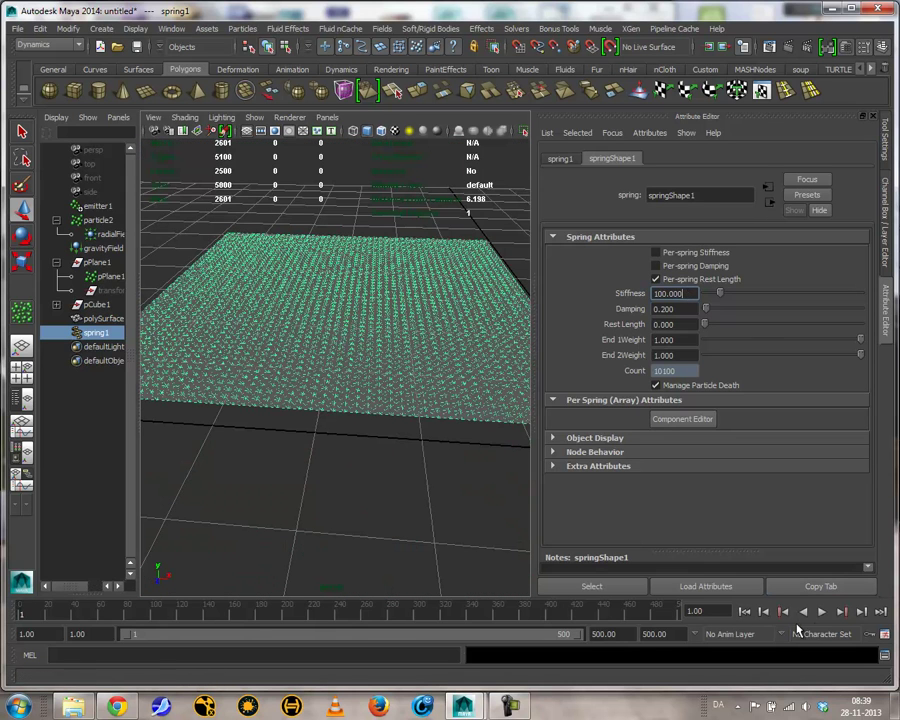
Play the simulation with the spring stiffness of 100, examine the holes in the plane, and stop playback.
left_click(821, 612)
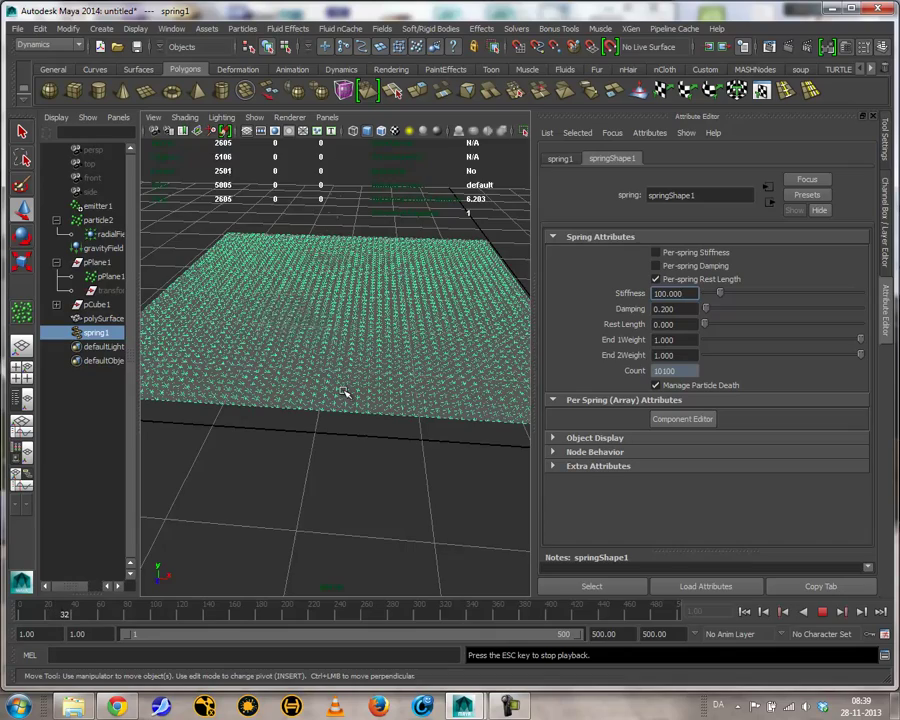
left_click_drag(345, 424, 345, 432, "alt")
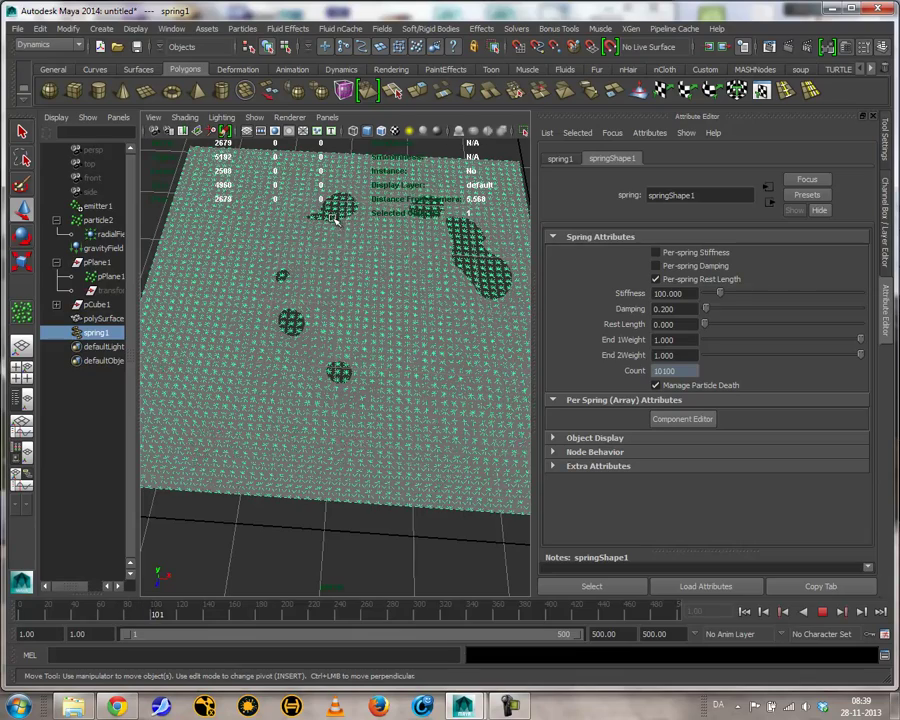
left_click_drag(405, 395, 401, 308, "alt")
left_click_drag(399, 299, 422, 398, "alt")
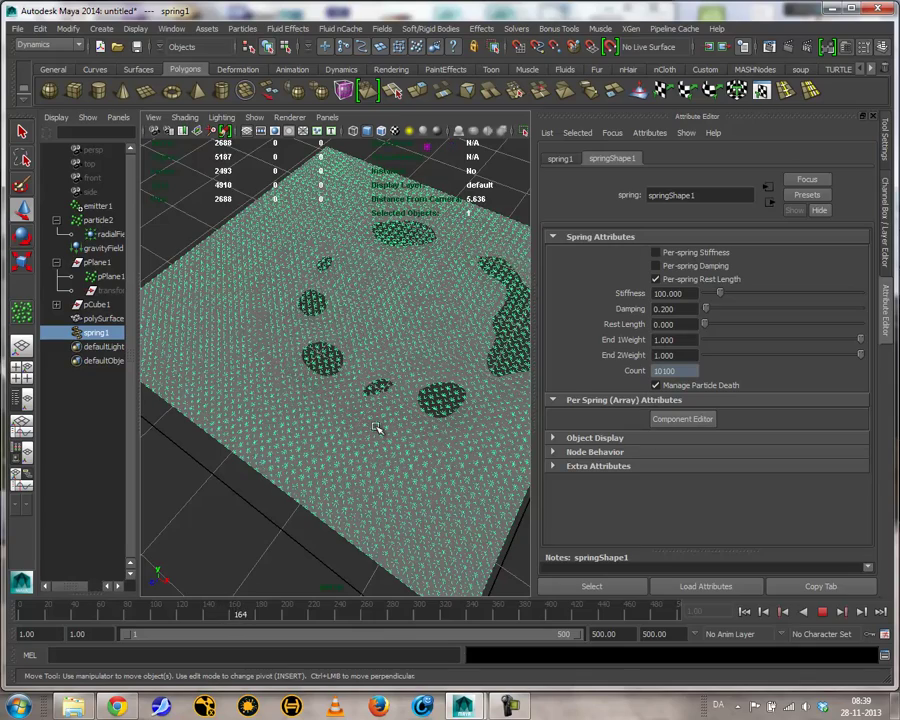
left_click(822, 611)
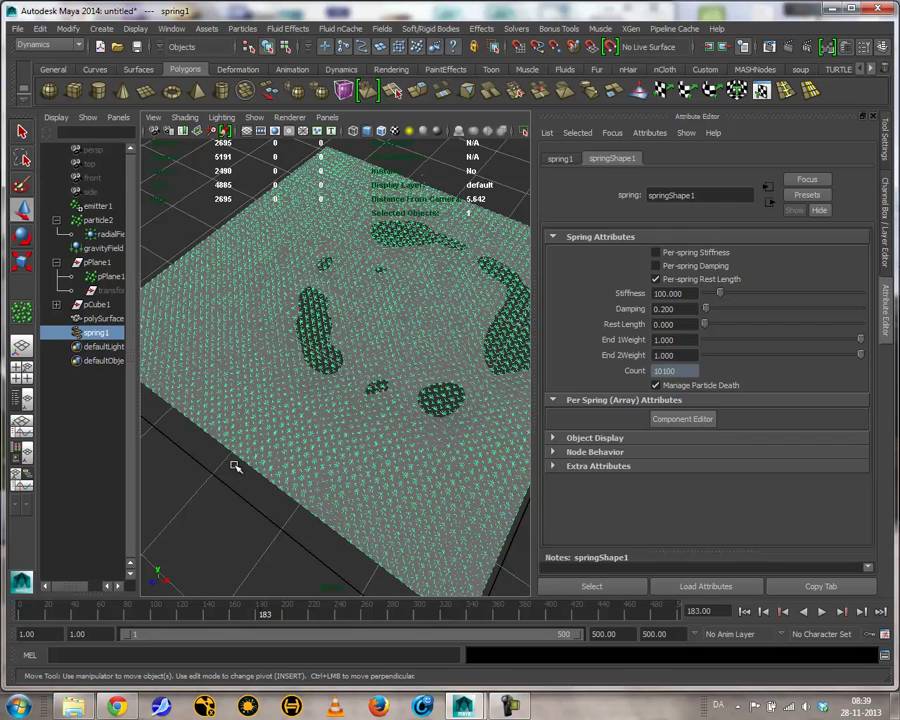
Hide the springs and the soft-body particles, rewind to frame 1, and select the Boolean result surface.
key("ctrl+h")
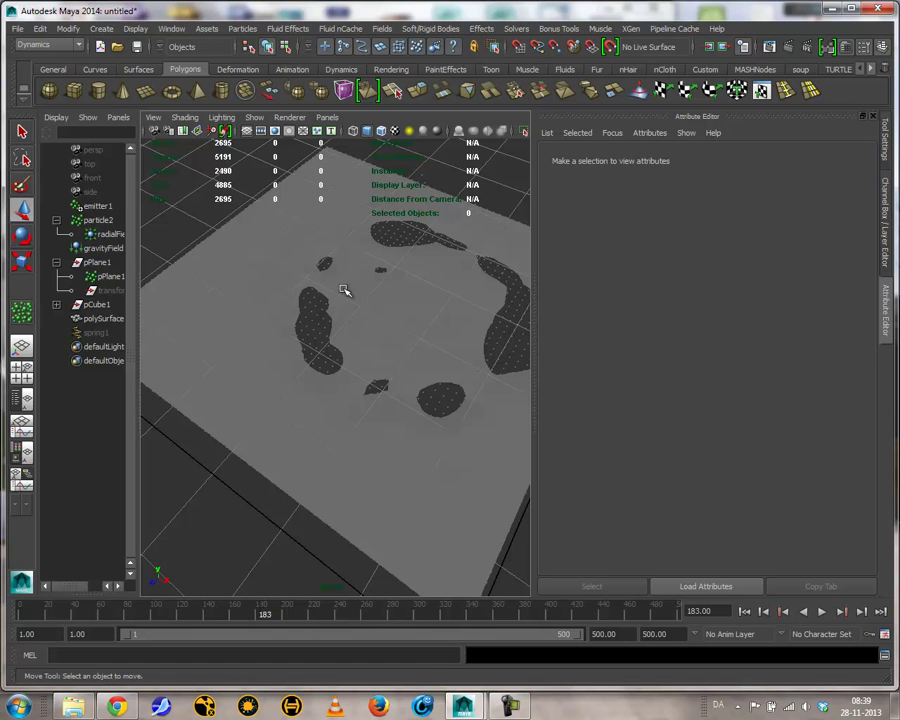
left_click(312, 347)
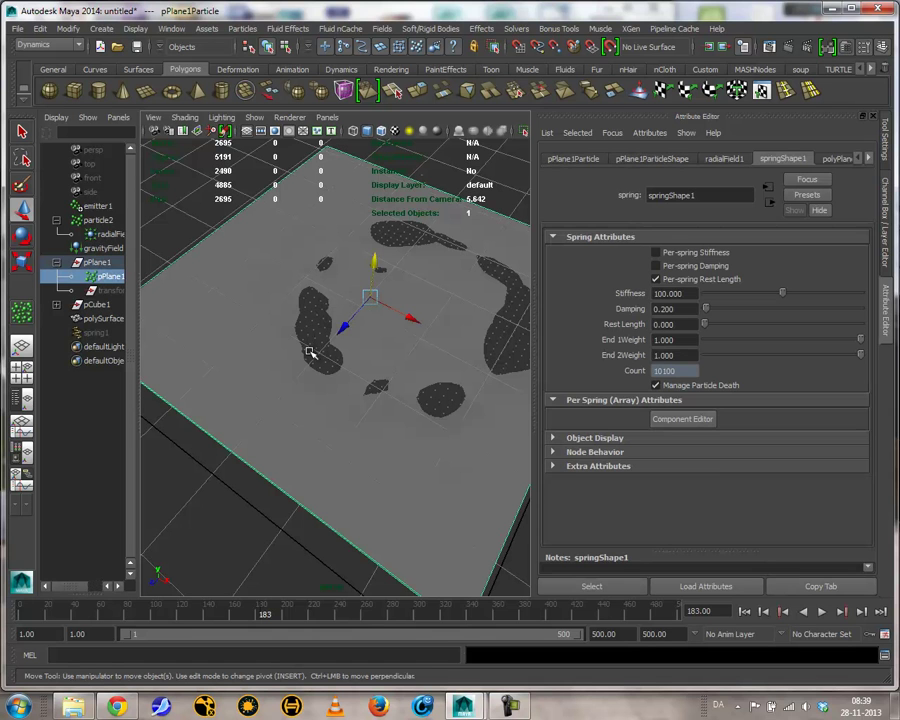
key("ctrl+h")
right_click_drag(420, 394, 648, 527, "alt")
left_click(744, 611)
left_click(430, 454)
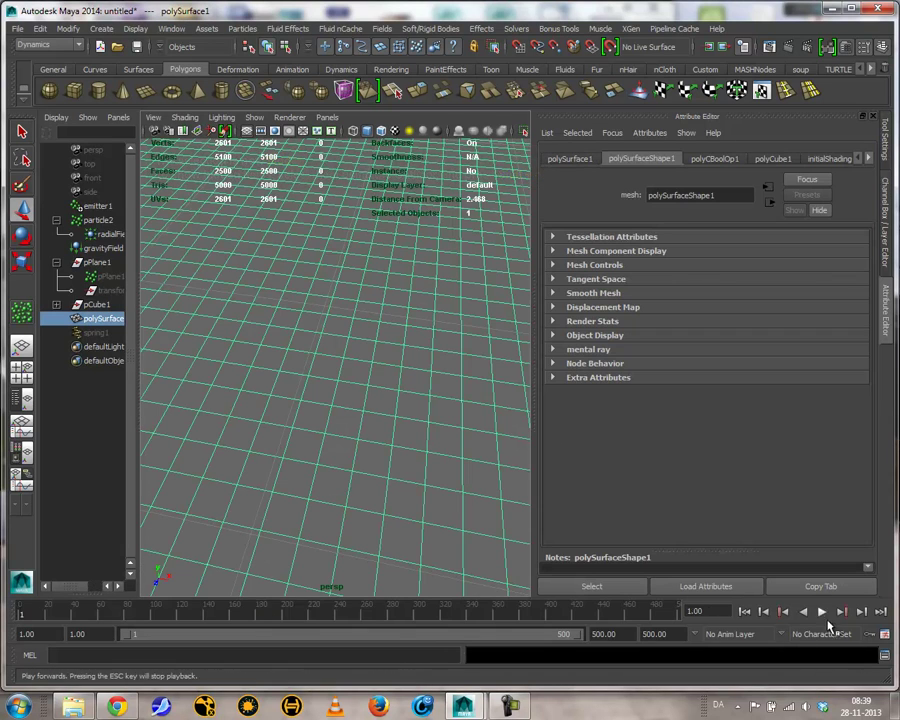
Play the simulation, examine the wireframe around the opening holes from several angles, and stop playback.
left_click(821, 611)
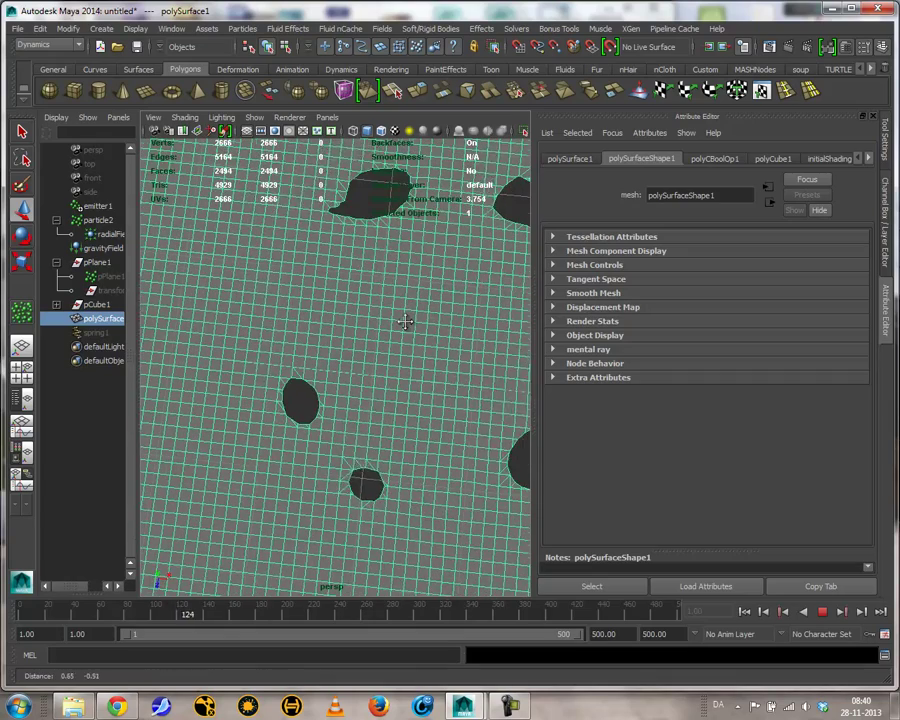
left_click_drag(430, 331, 435, 287, "alt")
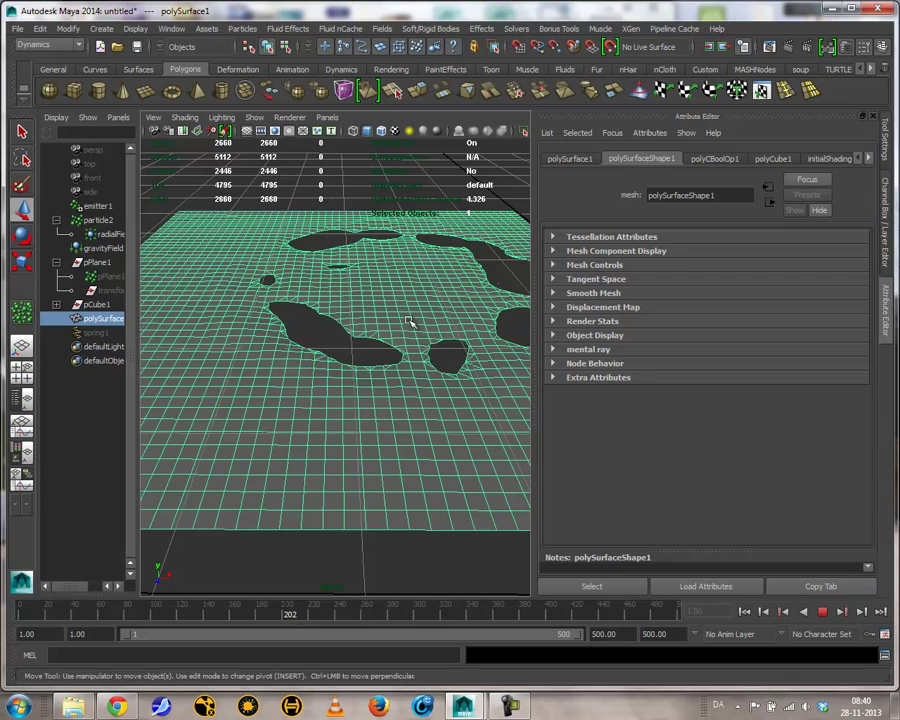
left_click_drag(409, 322, 400, 372, "alt")
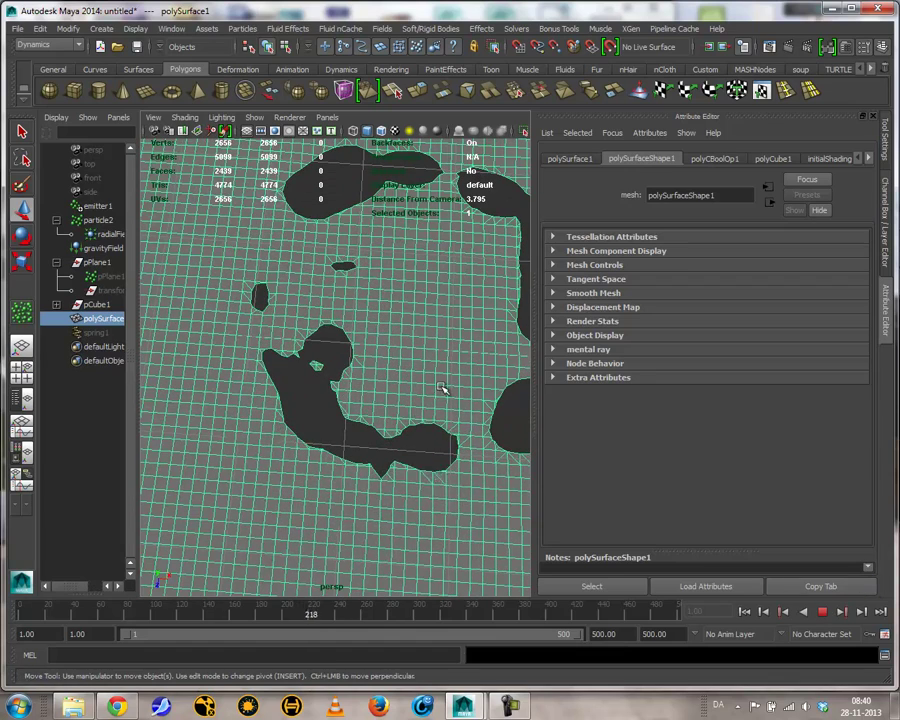
left_click(822, 611)
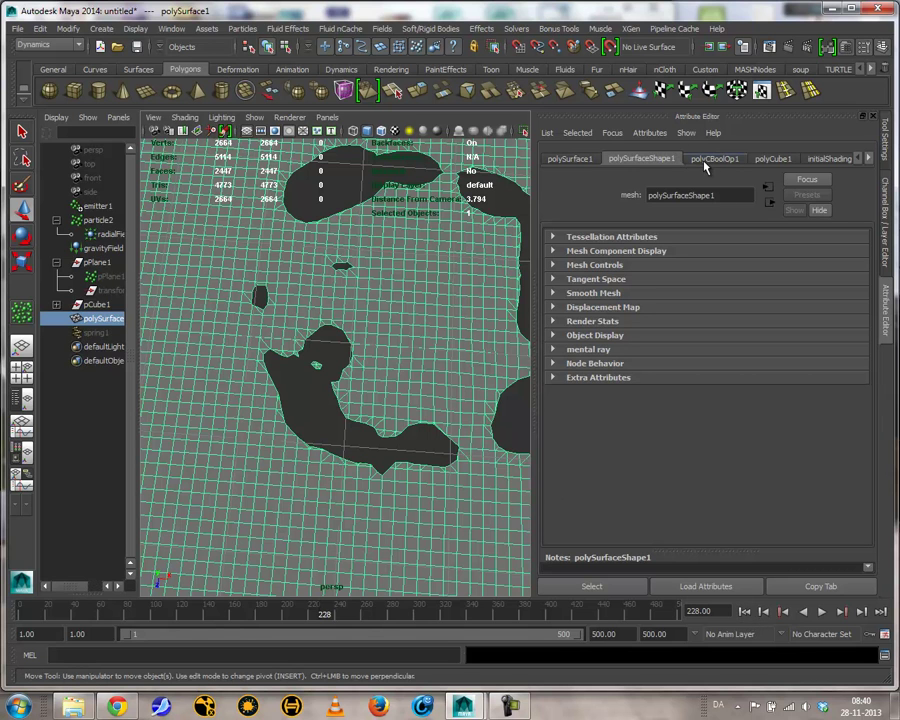
Change the Boolean operation of polySurface1 to intersection.
left_click(710, 160)
left_click(701, 256)
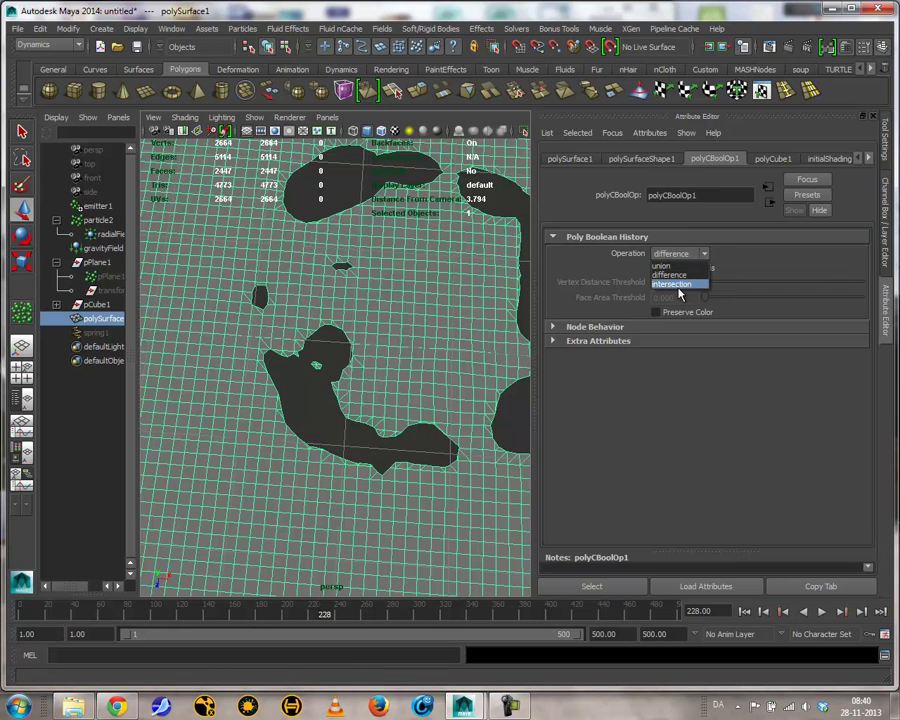
left_click(678, 284)
Play the simulation with the intersection Boolean and inspect the resulting surface patches from above, below and close up.
left_click_drag(497, 369, 398, 180, "alt")
left_click(821, 611)
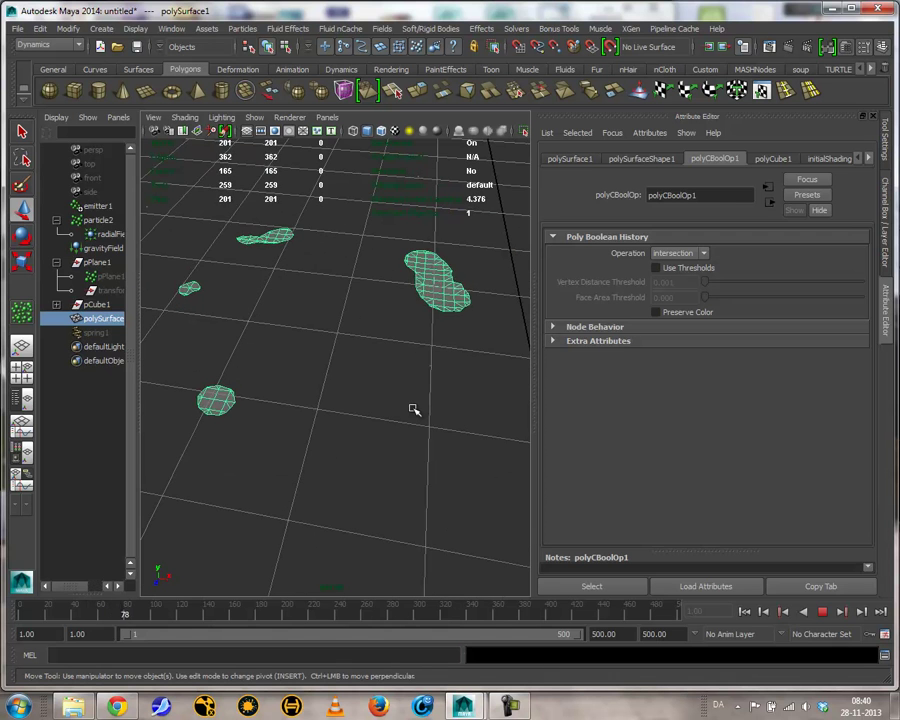
left_click_drag(475, 418, 383, 406, "alt")
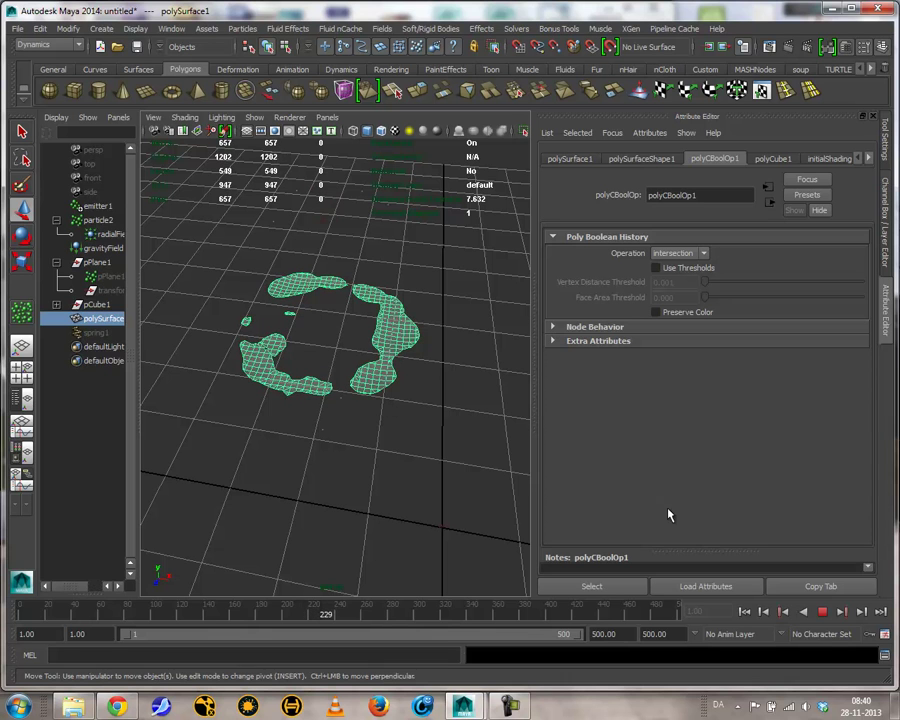
left_click(822, 611)
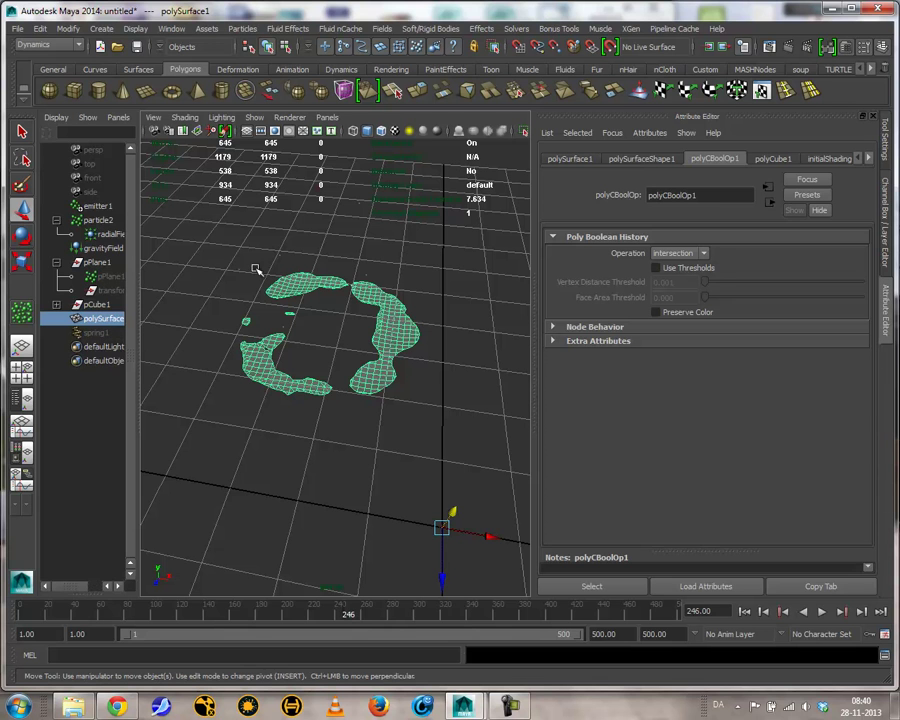
left_click_drag(395, 406, 418, 199, "alt")
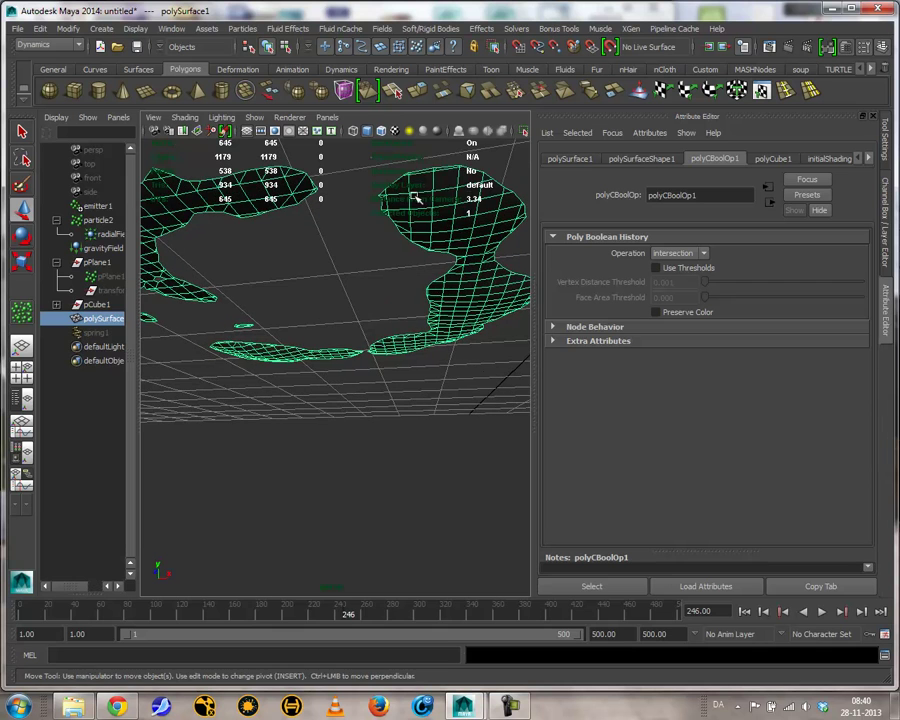
right_click_drag(435, 220, 482, 316, "alt")
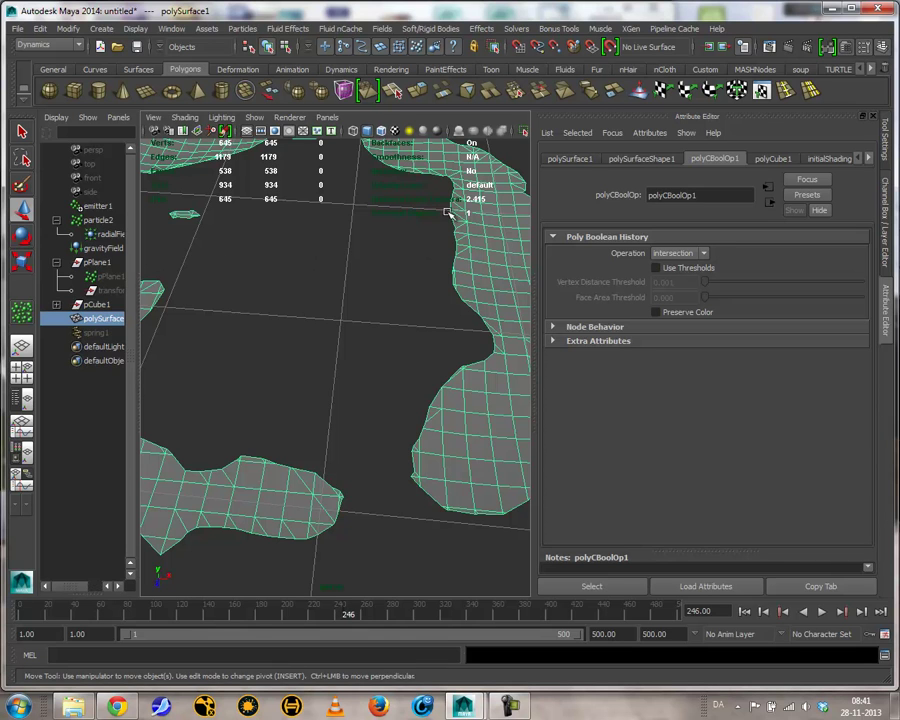
Reverse the gravity field by setting its Y direction to 1.
left_click(110, 249)
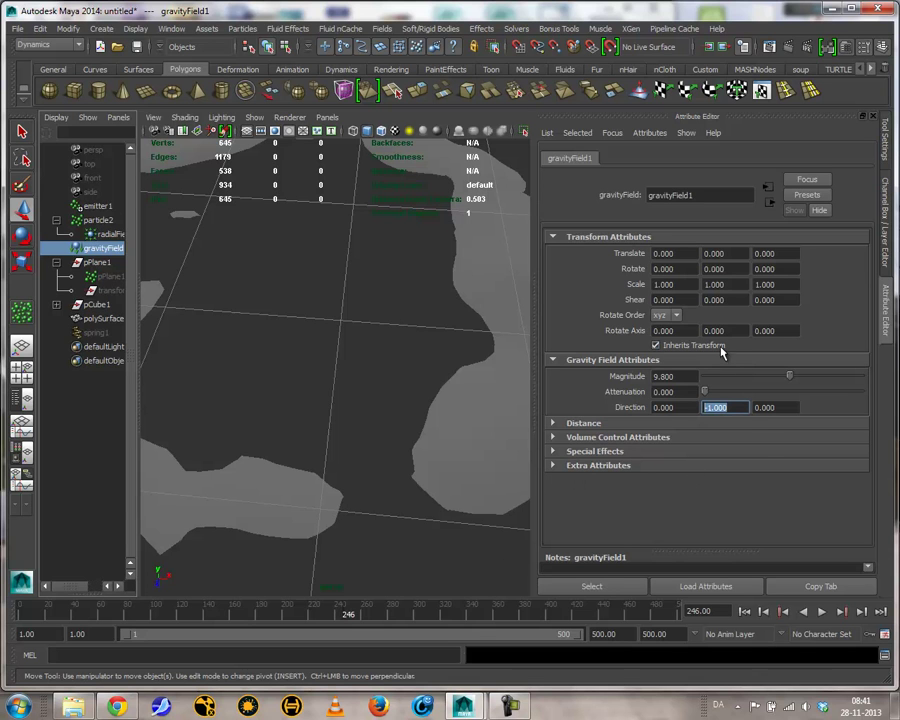
key("BackSpace")
type("1")
key("Return")
Move the particle emitter down below the plane, to about -5.96 in Y.
left_click(97, 205)
left_click_drag(325, 335, 300, 259, "alt")
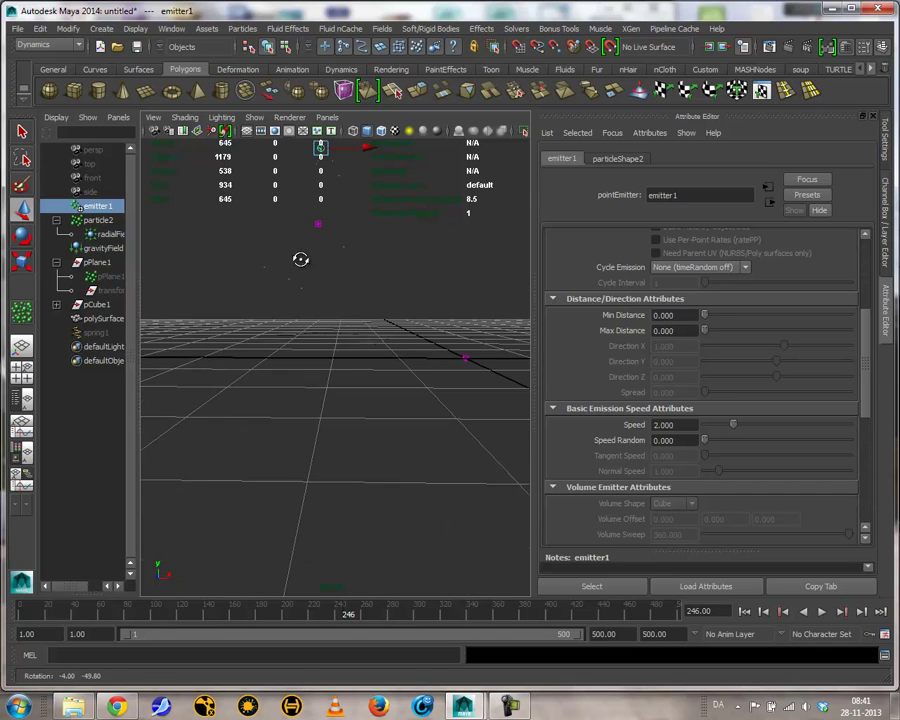
left_click_drag(393, 215, 386, 302, "alt")
left_click_drag(332, 168, 357, 559)
left_click_drag(465, 509, 440, 500, "alt")
Replay the simulation from frame 1 to check the particles emitted from below, and stop playback.
left_click(745, 612)
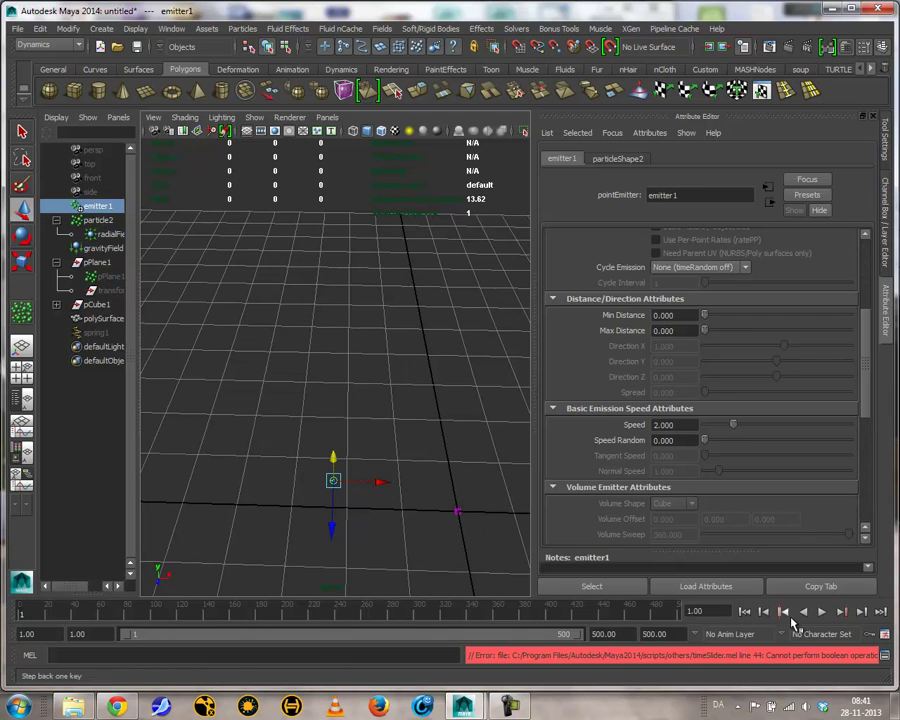
left_click(822, 612)
left_click_drag(386, 426, 508, 434, "alt")
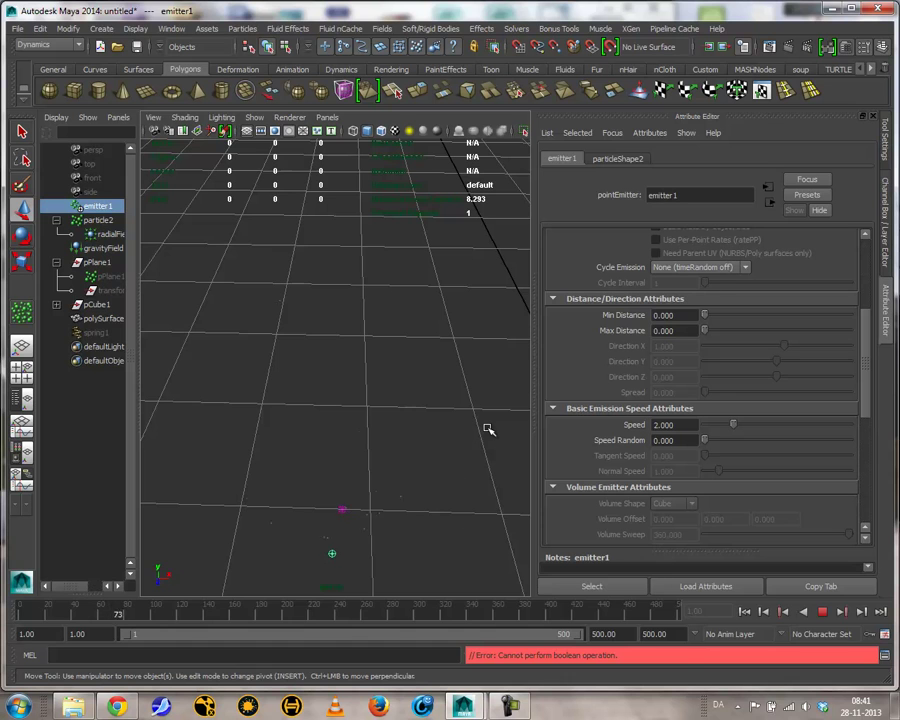
left_click(823, 614)
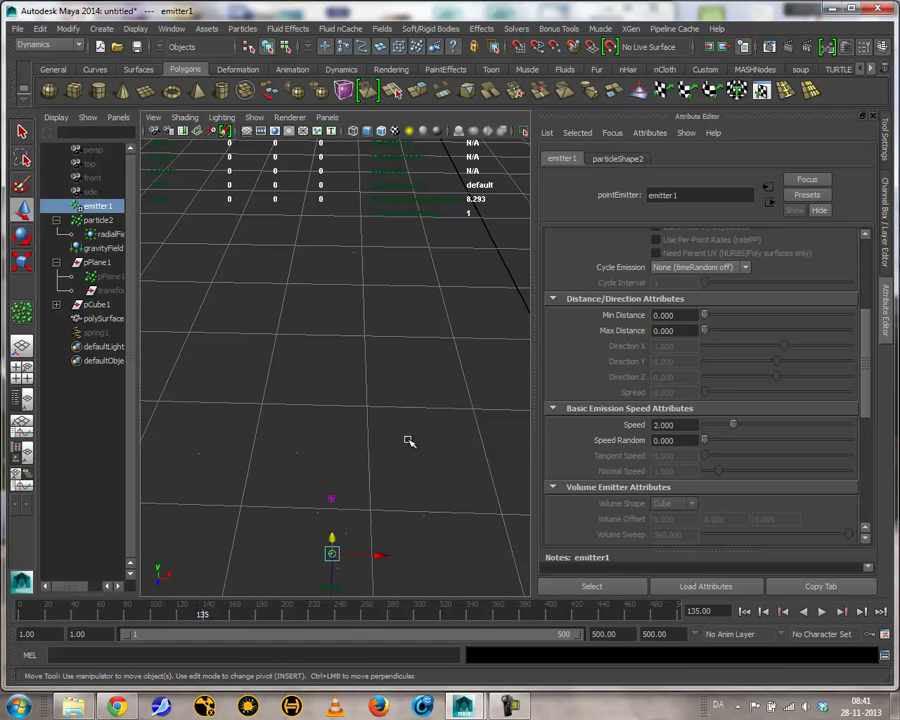
Move pCube1 up to about 0.5 in Y so it intersects the deformed soft-body plane from the other side.
left_click(96, 319)
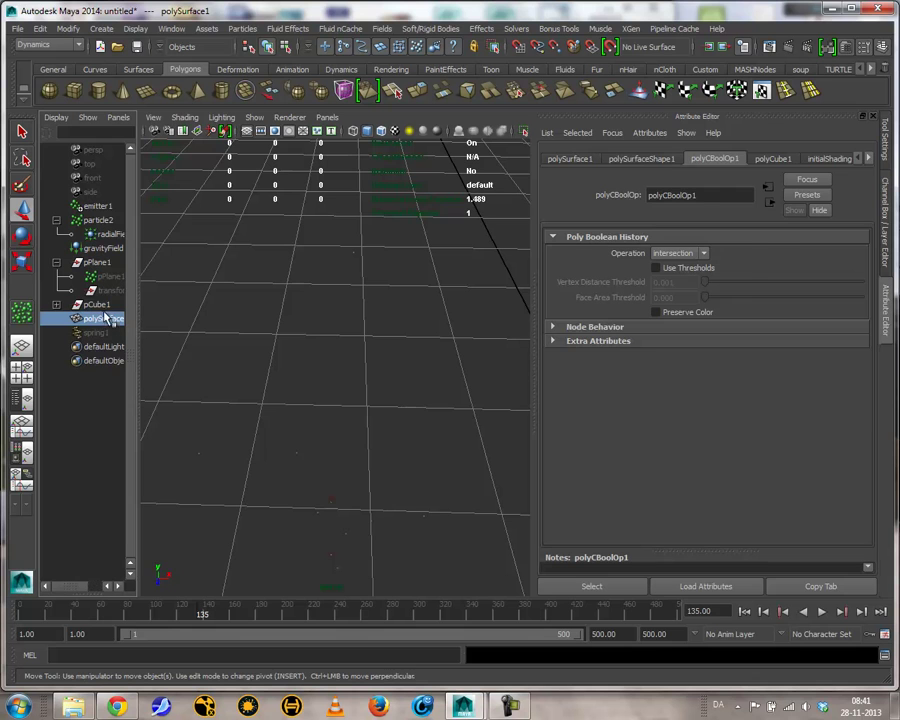
left_click(97, 304)
left_click_drag(388, 386, 279, 348, "alt")
key("g")
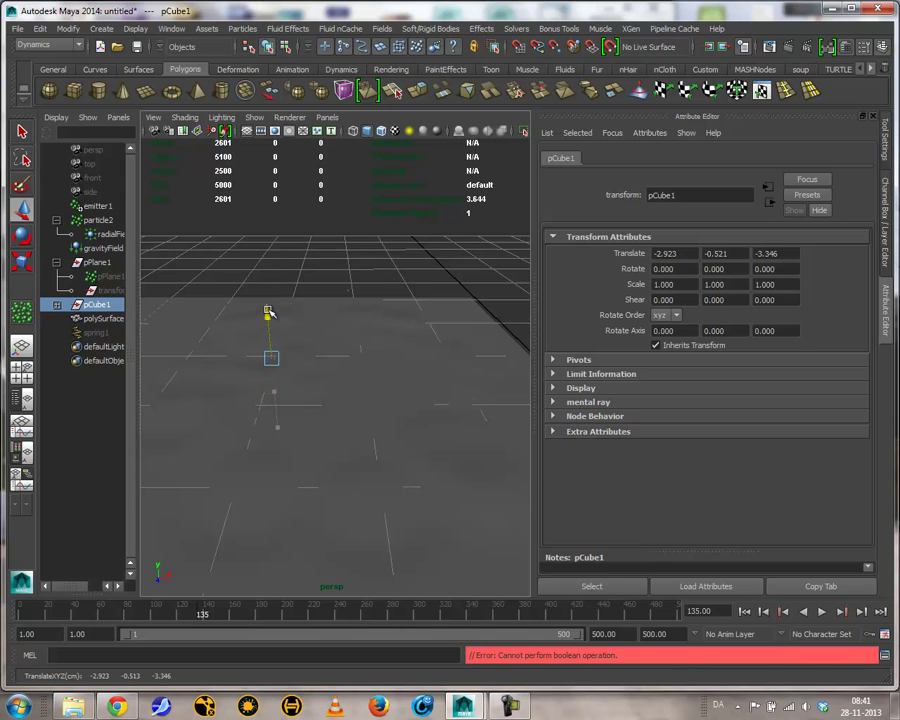
mouse_move(268, 300)
left_mouse_down()
mouse_move(266, 288)
mouse_move(266, 296)
left_mouse_up()
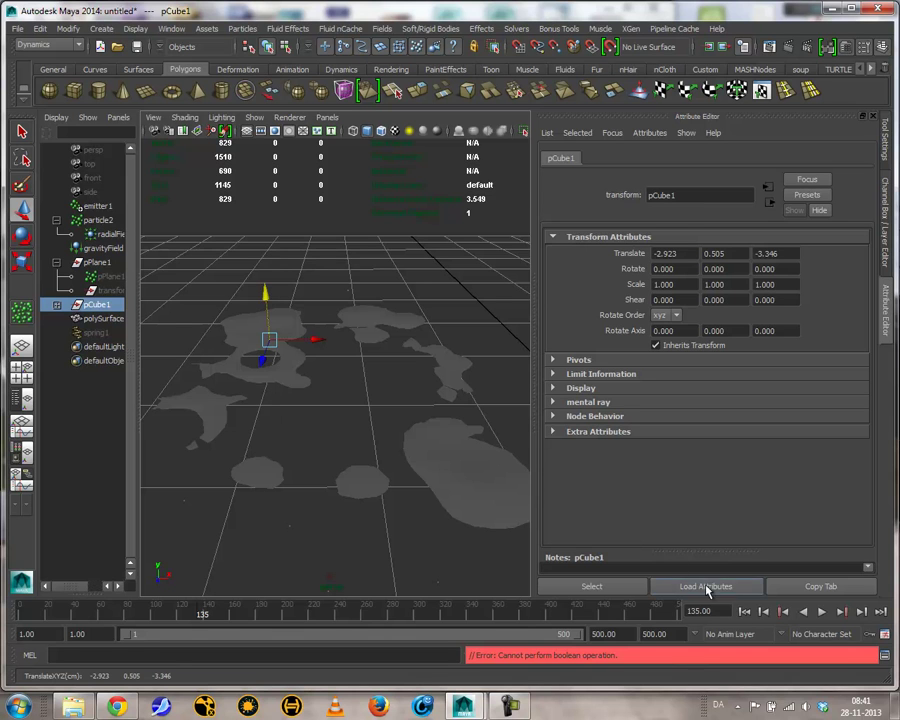
Select the Boolean surface, replay the simulation from frame 1, and examine the growing patches from another angle.
left_click(476, 482)
left_click(802, 611)
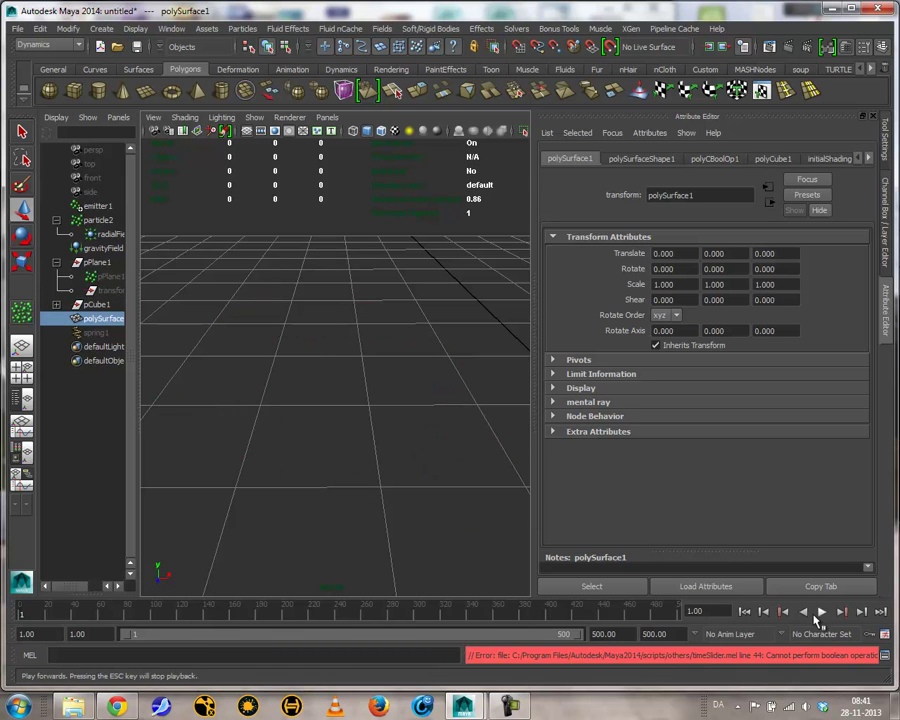
left_click(802, 612)
left_click(745, 611)
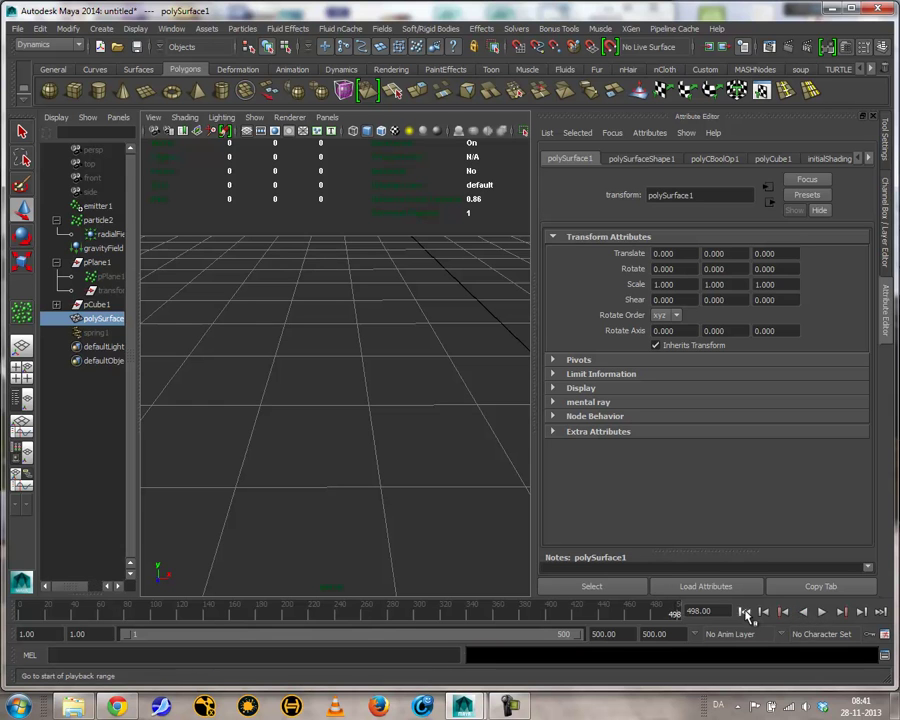
left_click(822, 611)
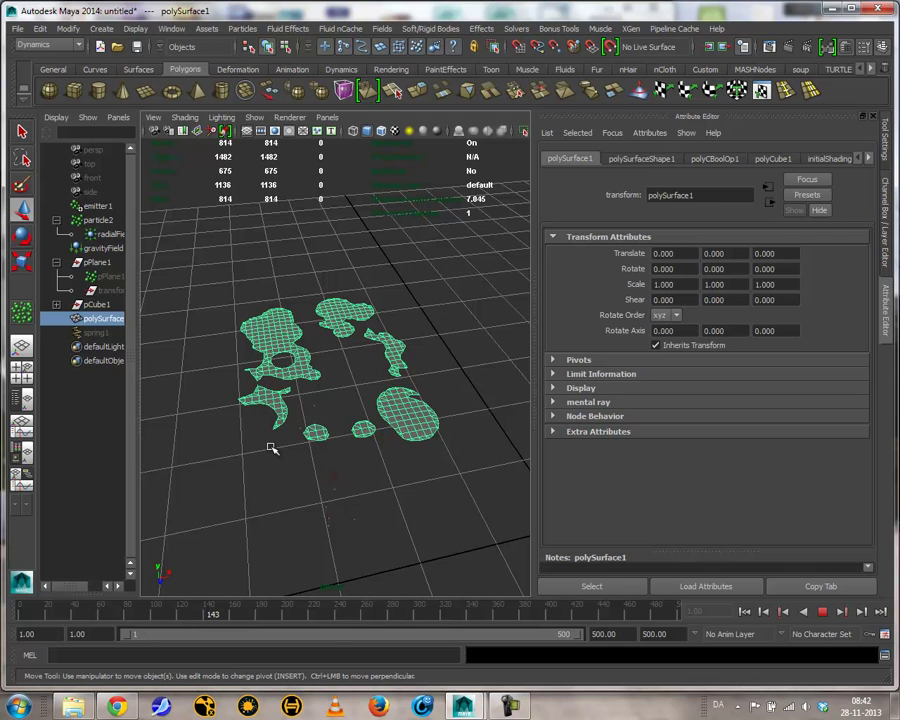
left_click_drag(305, 396, 198, 402, "alt")
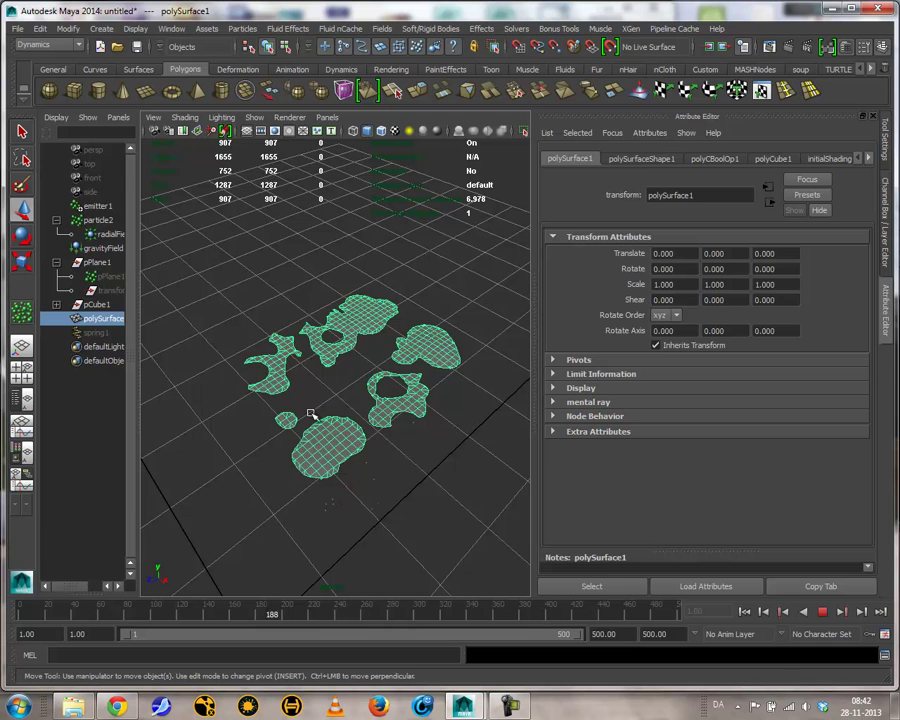
Stop playback and set the emitter's rate to 200 particles per second.
left_click(340, 506)
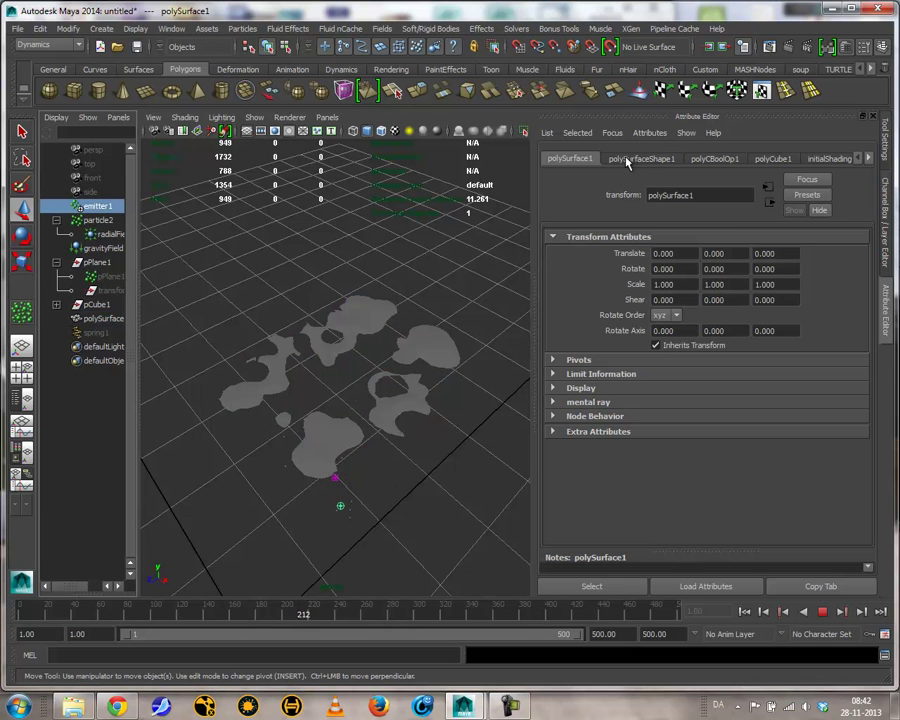
left_click(822, 612)
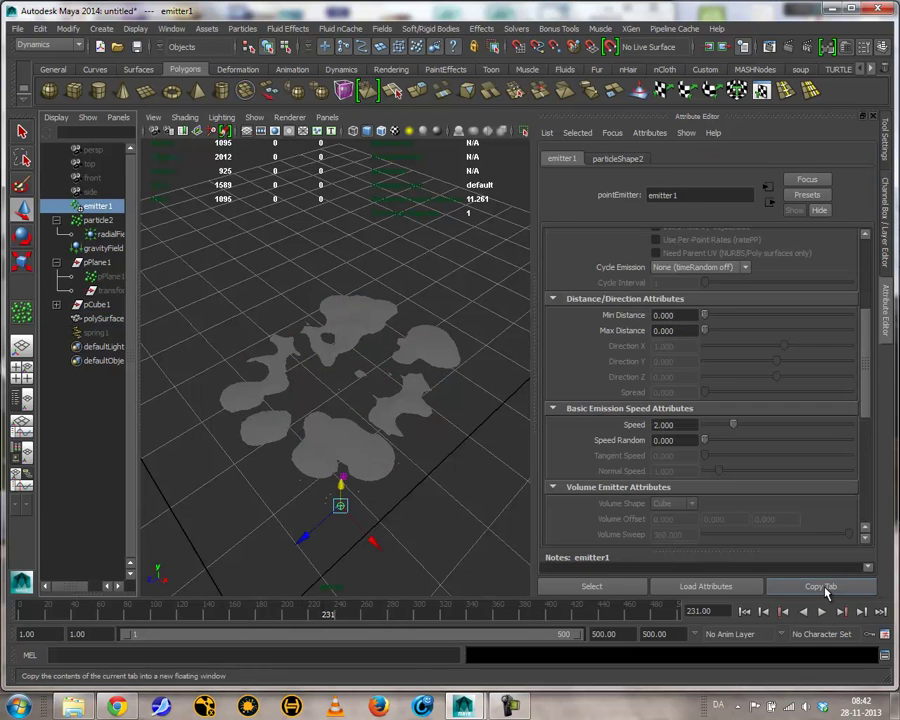
left_click_drag(860, 370, 866, 291)
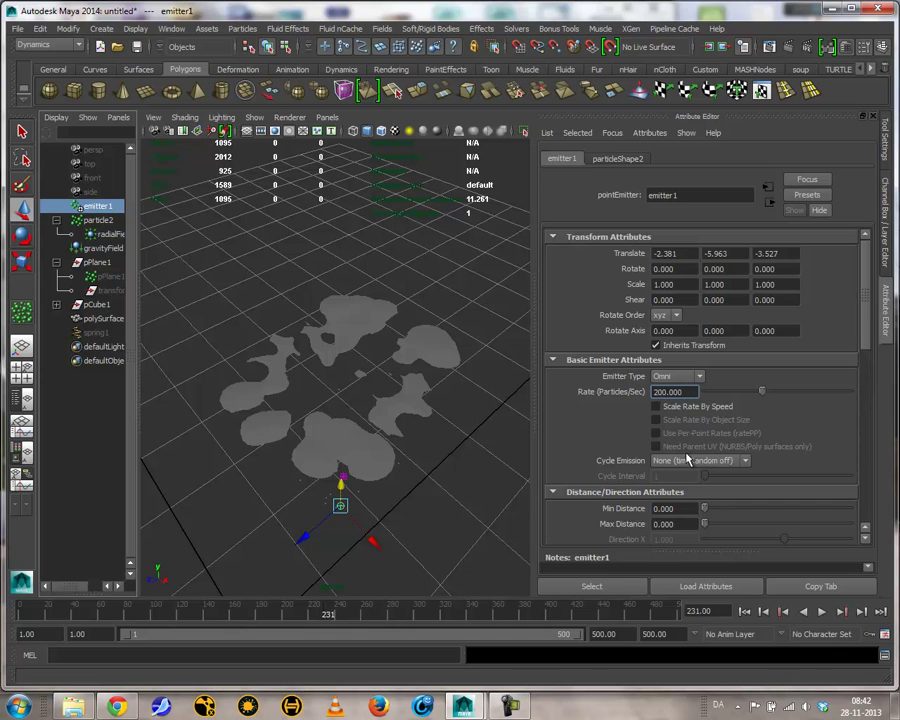
Replay the simulation from frame 1 with the higher emission rate and examine the wireframe of the growing surface.
left_click(744, 611)
left_click(822, 612)
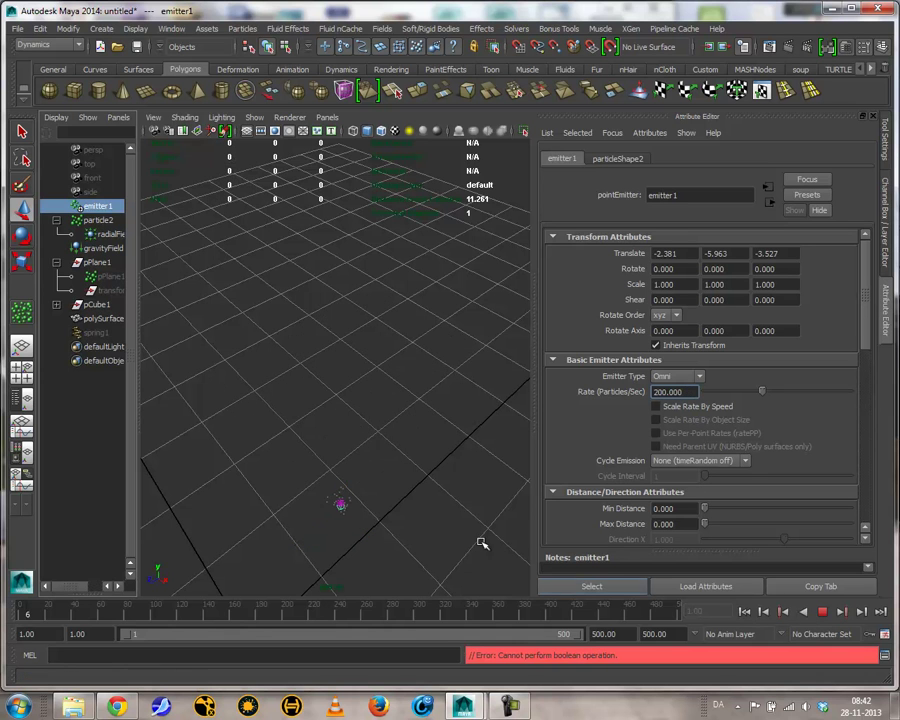
left_click_drag(314, 488, 378, 456, "alt")
right_click_drag(378, 456, 408, 438, "alt")
left_click(412, 443)
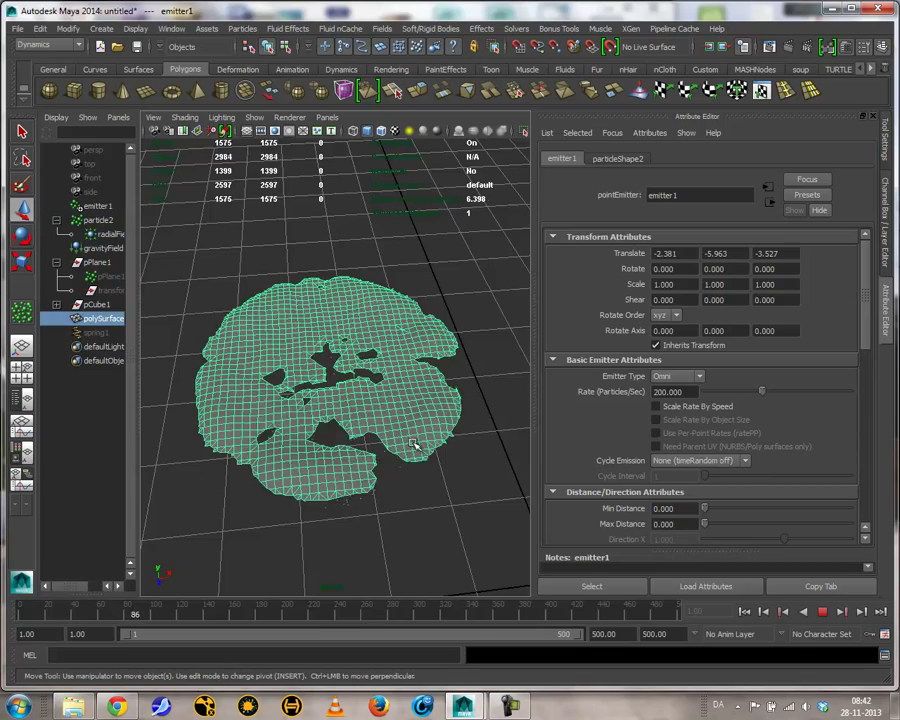
left_click_drag(488, 548, 434, 540, "alt")
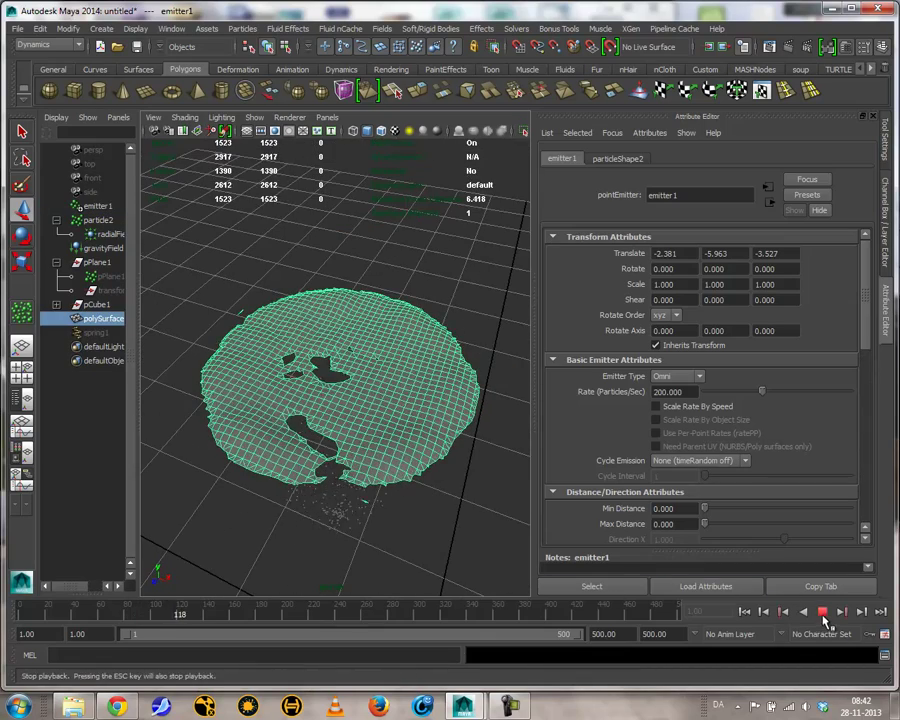
Stop playback, show the Boolean surface with smooth mesh display, and inspect its wireframe and holes before clearing the selection.
left_click(824, 621)
left_click(351, 400)
key("3")
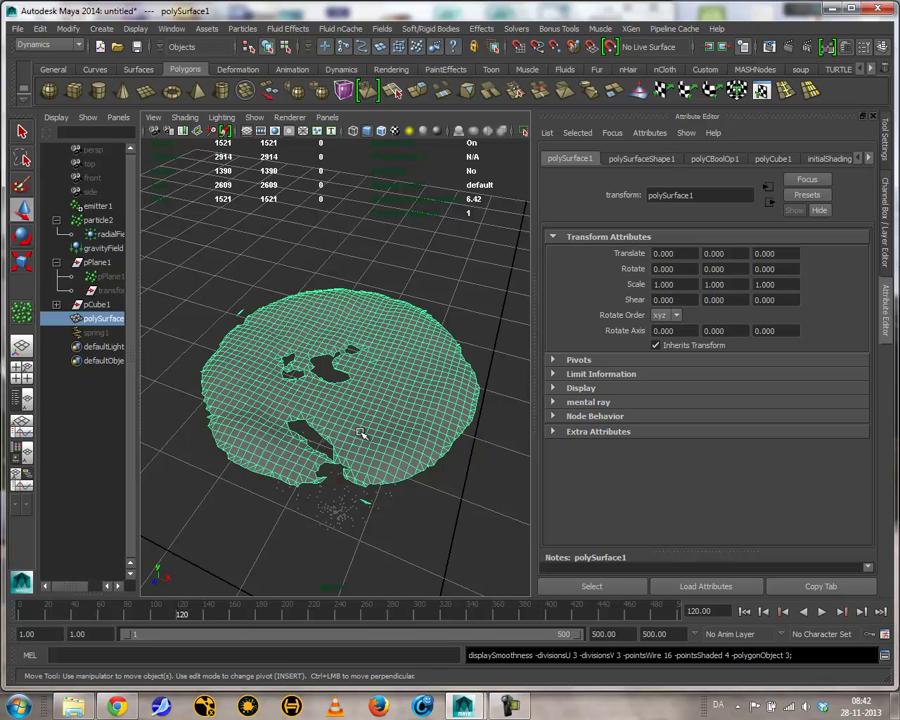
left_click_drag(362, 433, 470, 510, "alt")
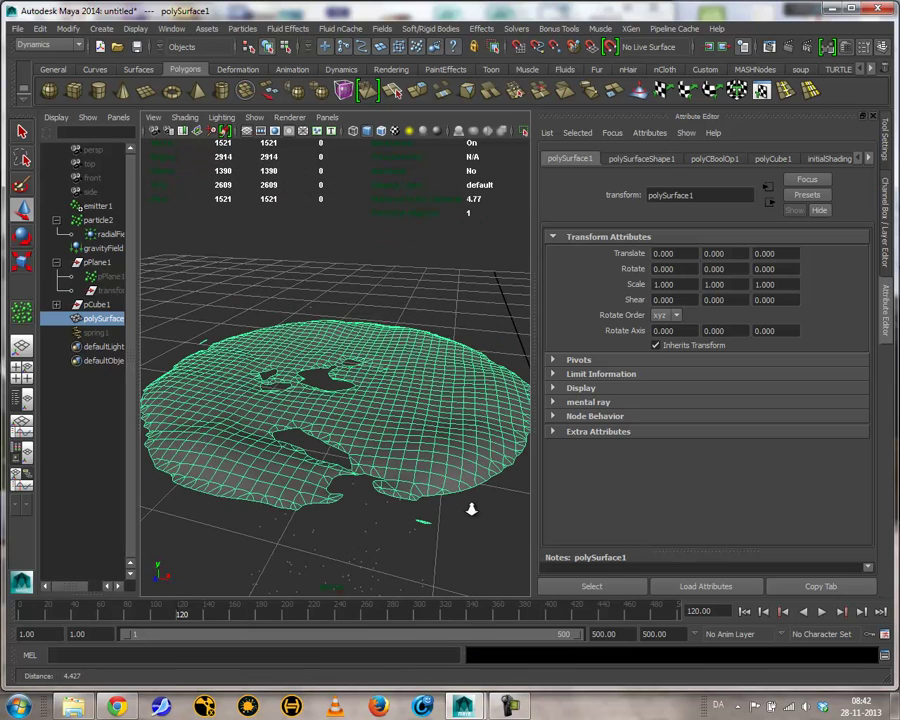
left_click(486, 540)
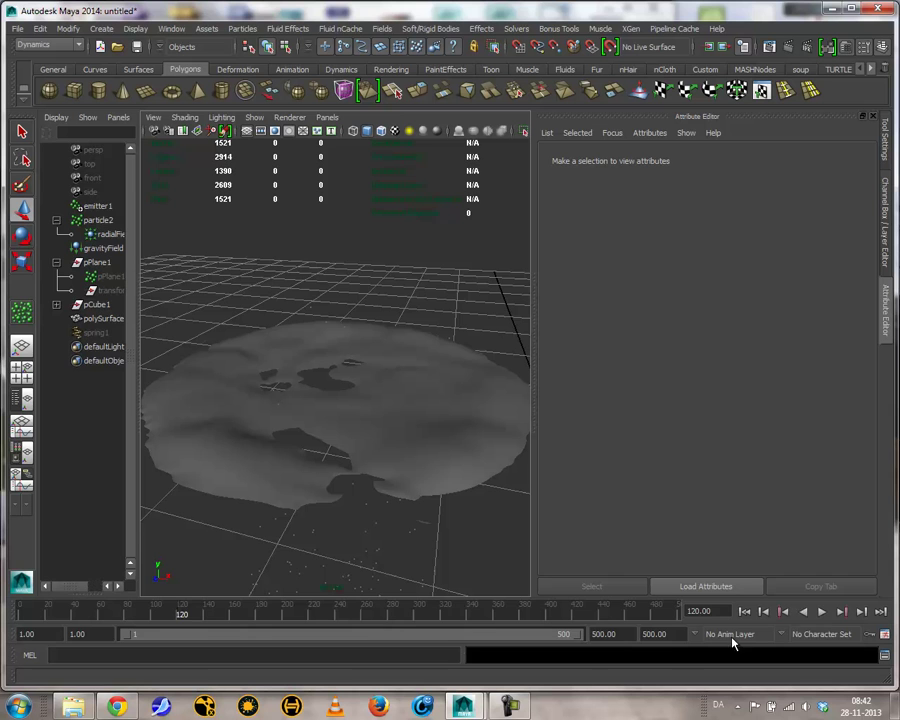
Resume the simulation, examine the unselected shaded surface from above and from a low angle, and stop playback.
left_click(821, 611)
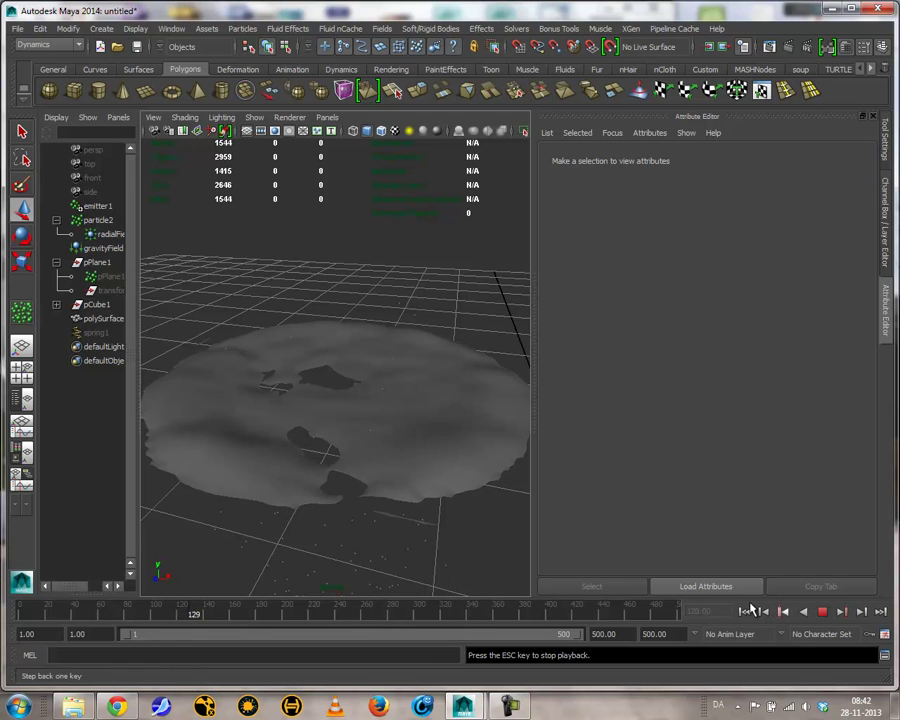
left_click_drag(400, 460, 442, 516, "alt")
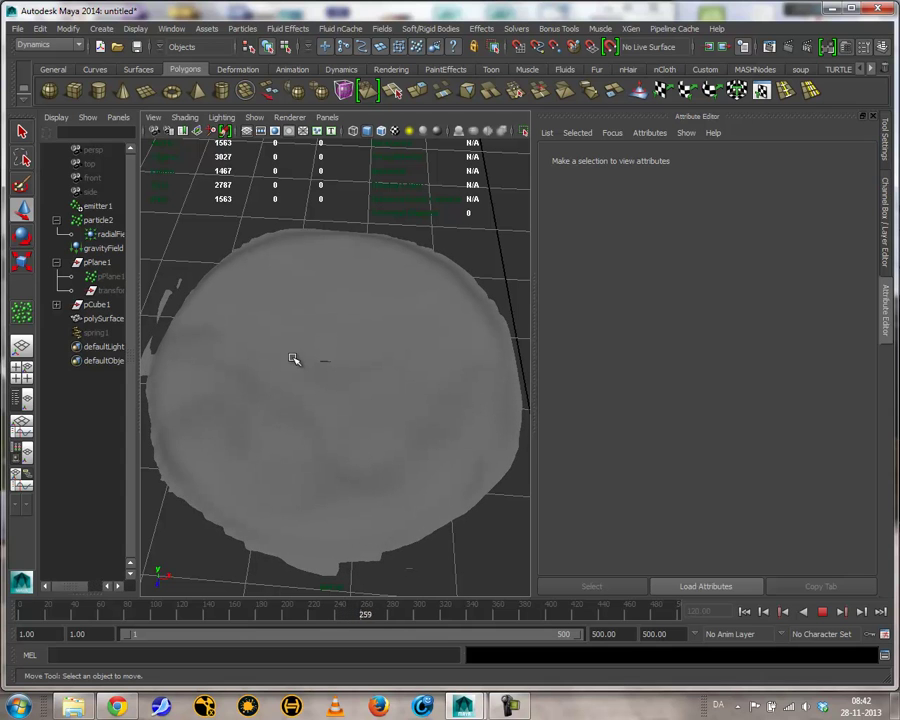
left_click_drag(348, 408, 335, 342, "alt")
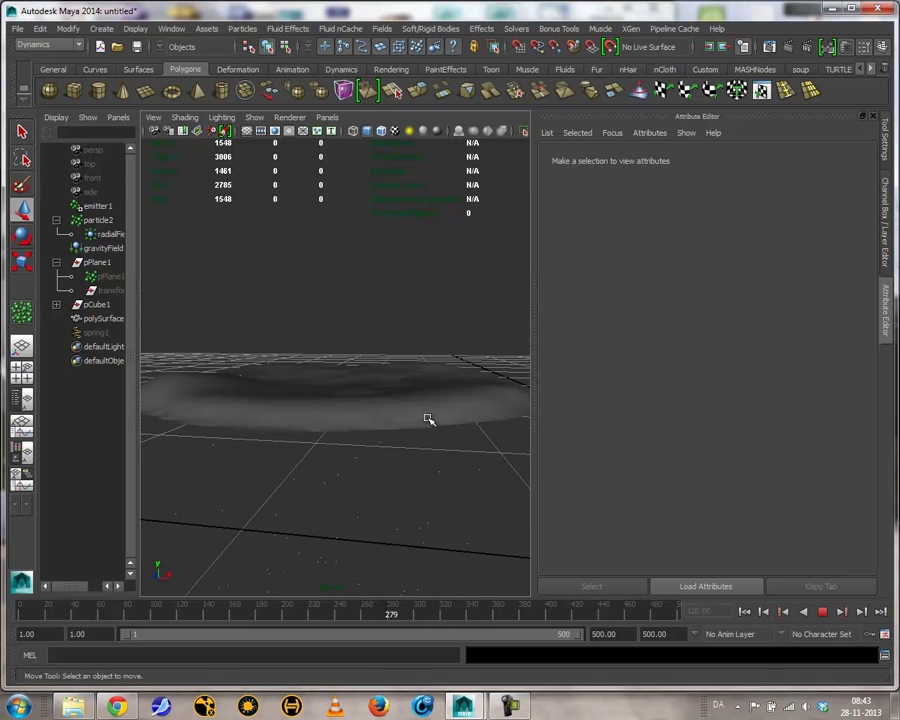
left_click(822, 611)
left_click_drag(356, 352, 329, 358, "alt")
right_click_drag(329, 358, 426, 464, "alt")
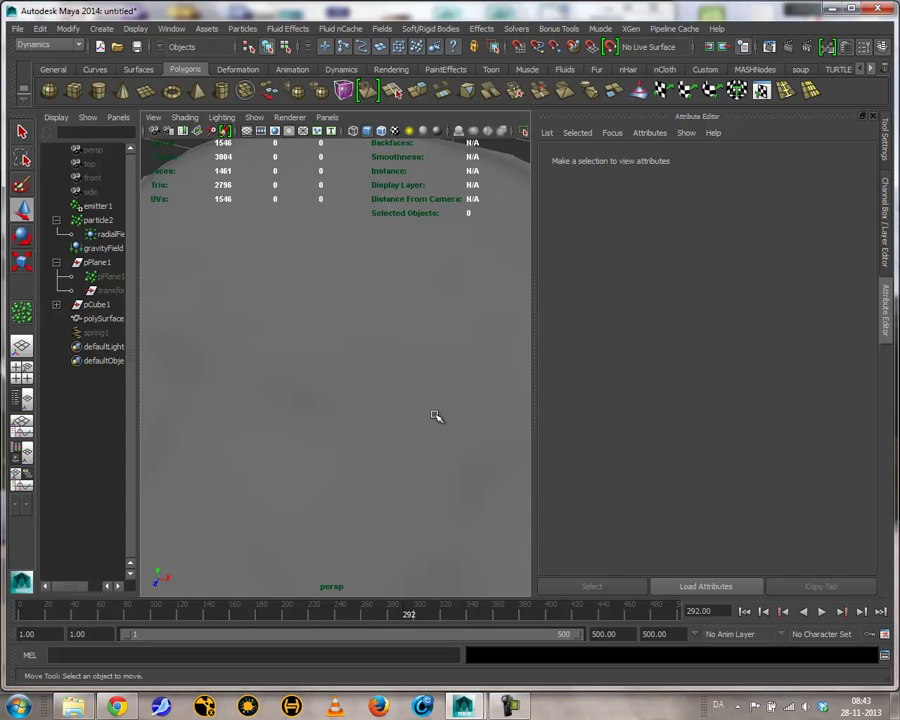
Delete all the simulation objects from the scene, from the emitter down to the spring.
left_click(431, 29)
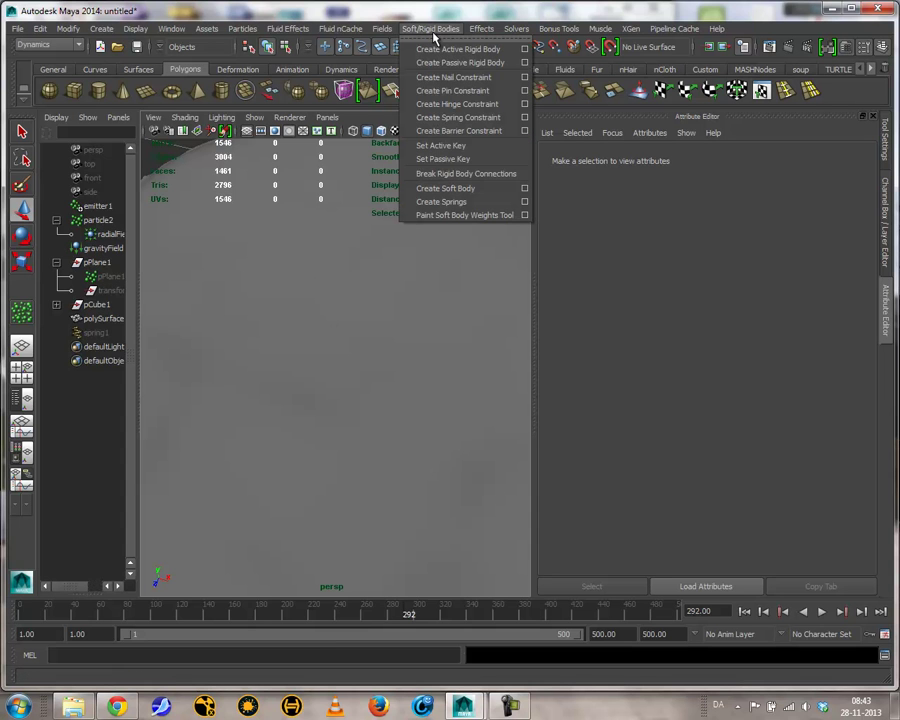
right_click_drag(358, 358, 232, 272, "alt")
left_click_drag(100, 206, 115, 333)
key("Delete")
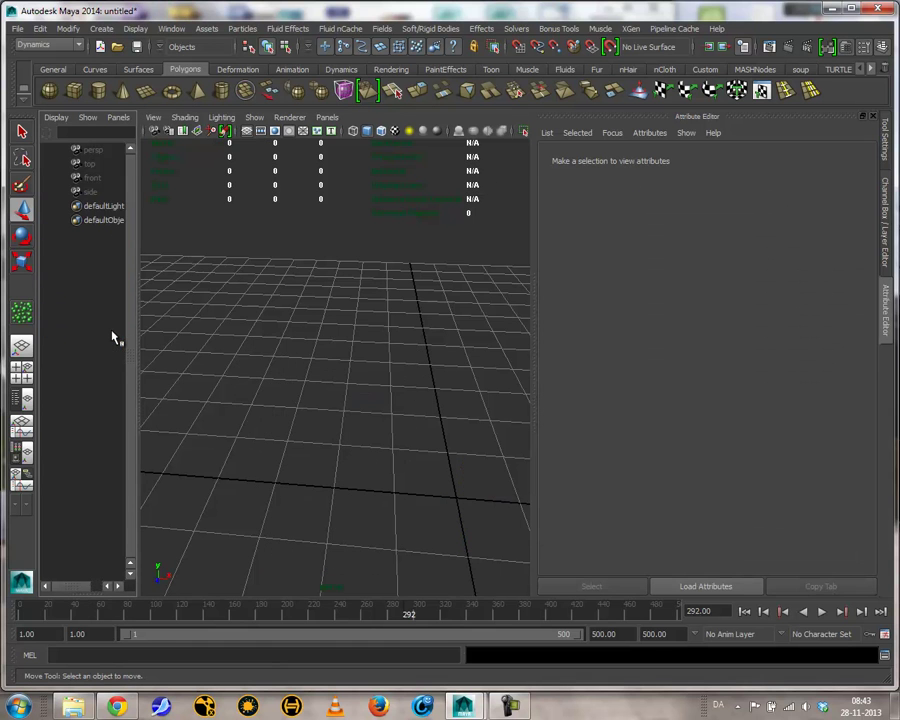
left_click_drag(302, 400, 322, 430, "alt")
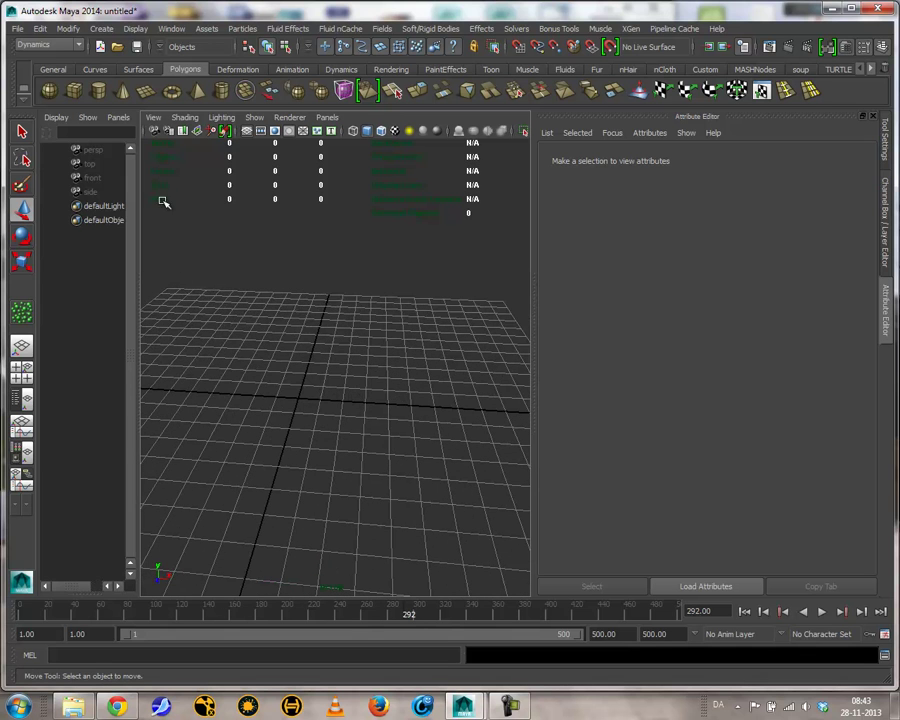
Create a polygon cube at the origin.
left_click(74, 90)
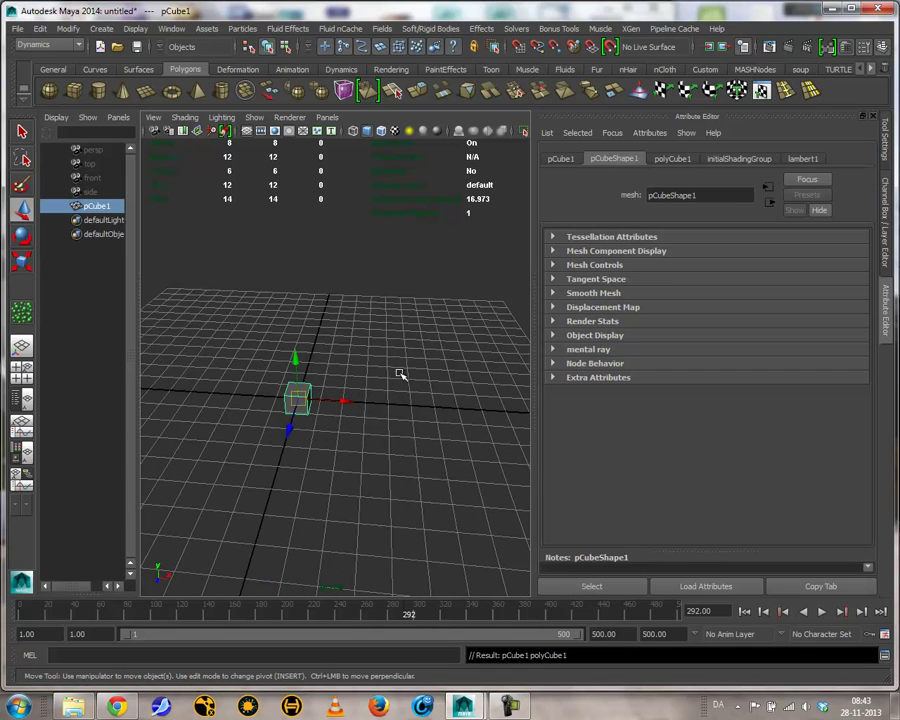
mouse_move(366, 396)
left_mouse_down("alt")
mouse_move(351, 393)
mouse_move(351, 401)
left_mouse_up("alt")
right_click_drag(351, 401, 432, 374, "alt")
left_click_drag(432, 374, 402, 368, "alt")
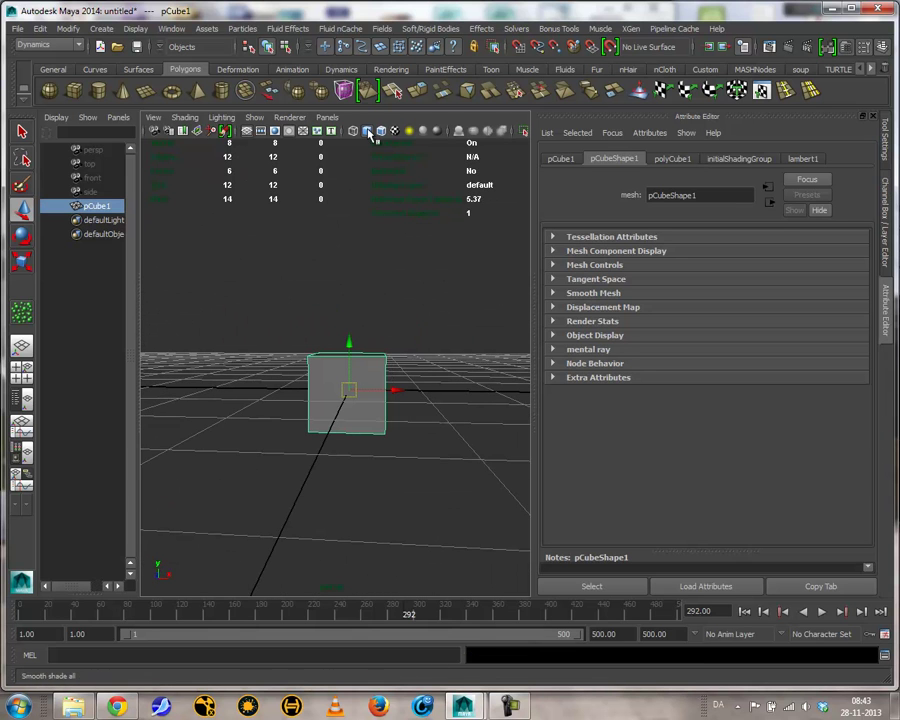
Switch to the Animation menu set and add a Lattice deformer to the cube.
left_click(49, 47)
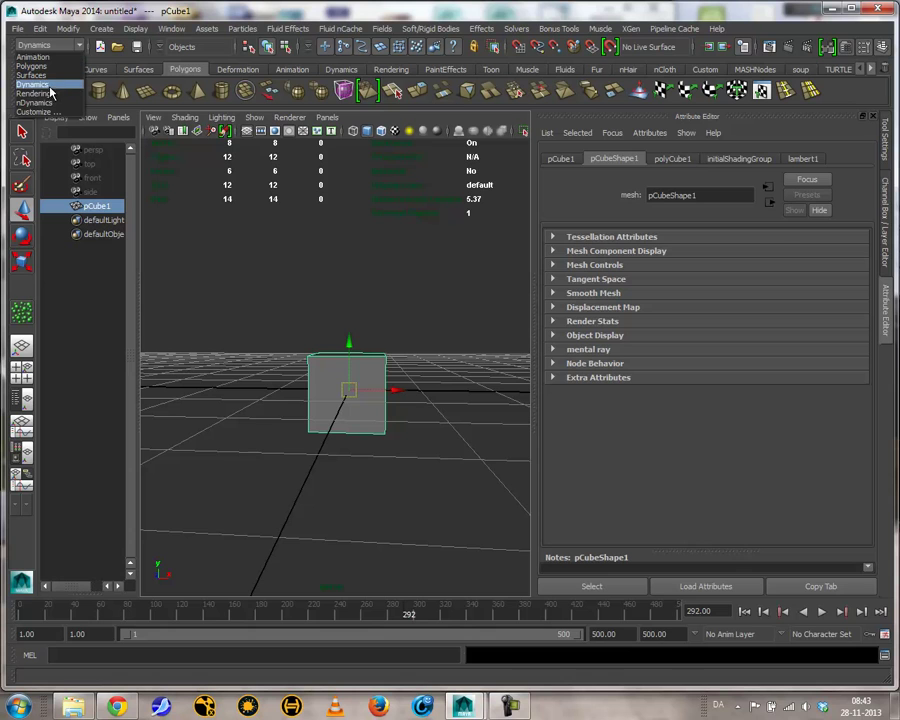
left_click(33, 57)
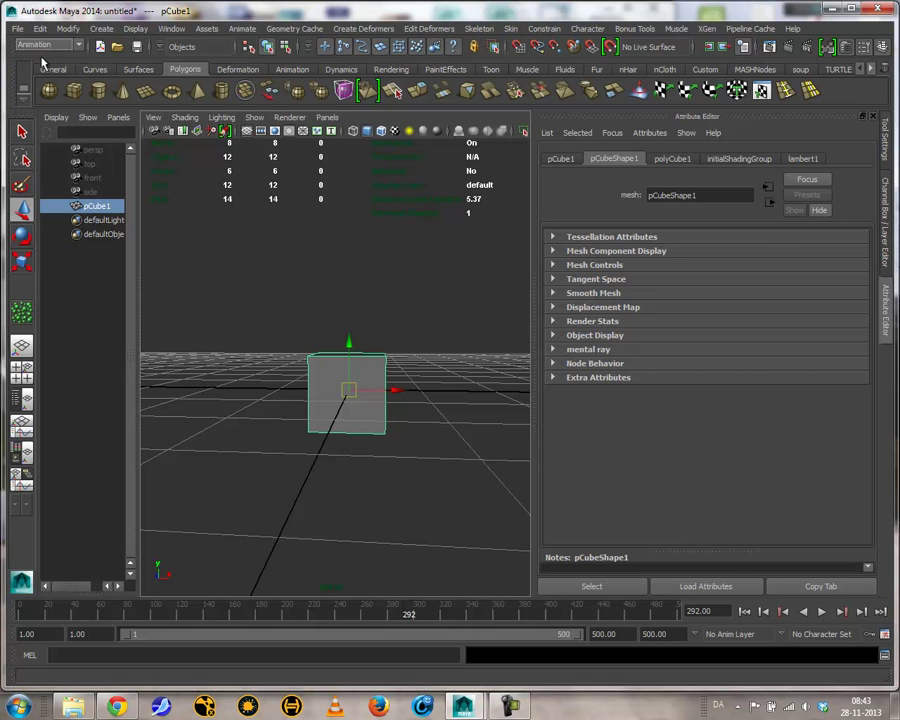
left_click(362, 28)
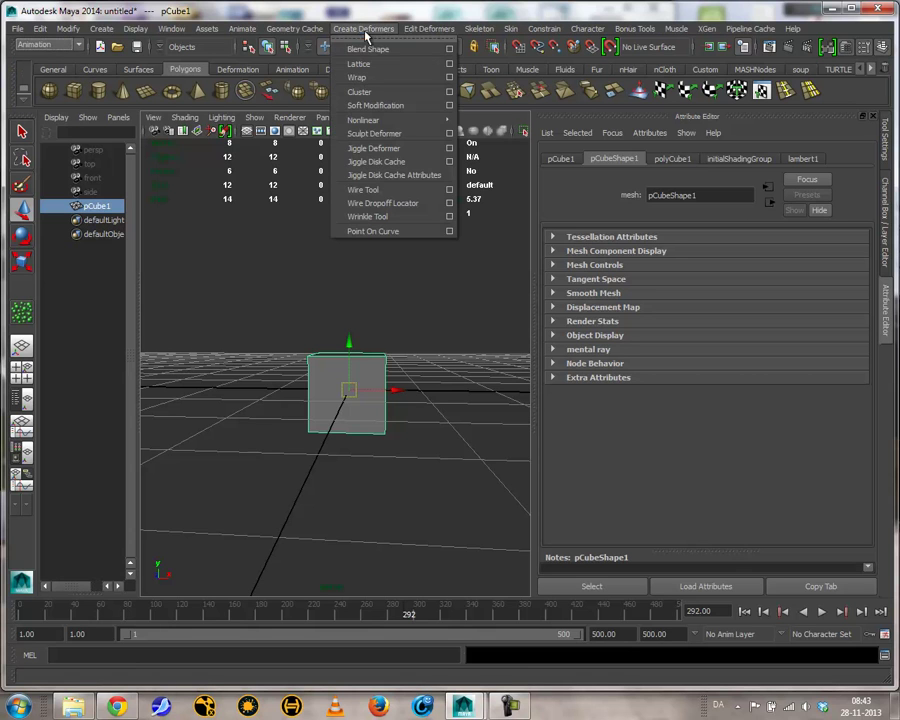
left_click(366, 63)
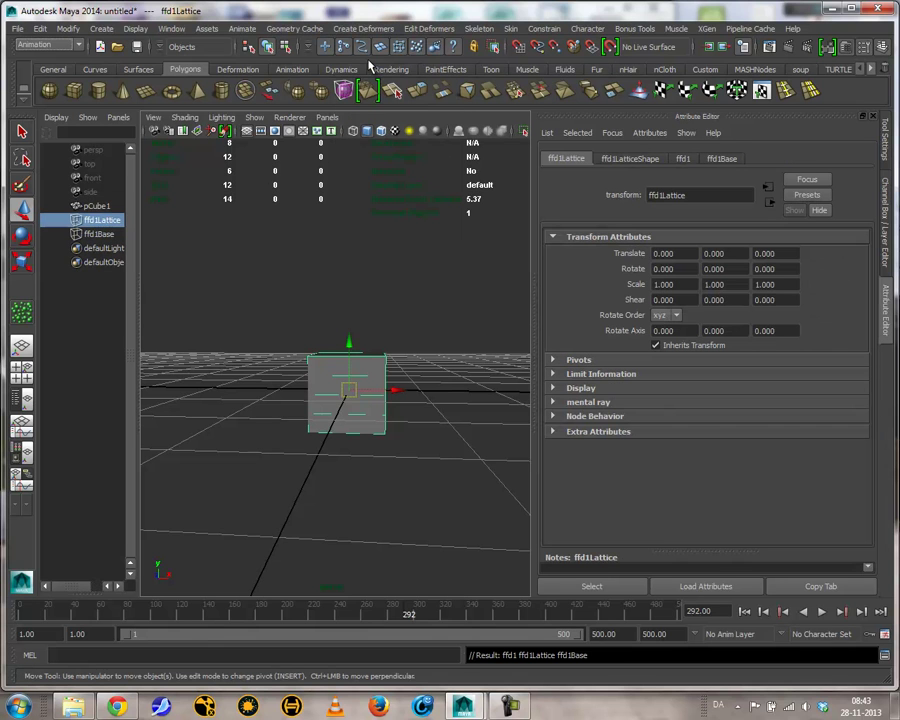
Set the lattice's S, T and U divisions to 4 each.
left_click(683, 160)
left_click(675, 267)
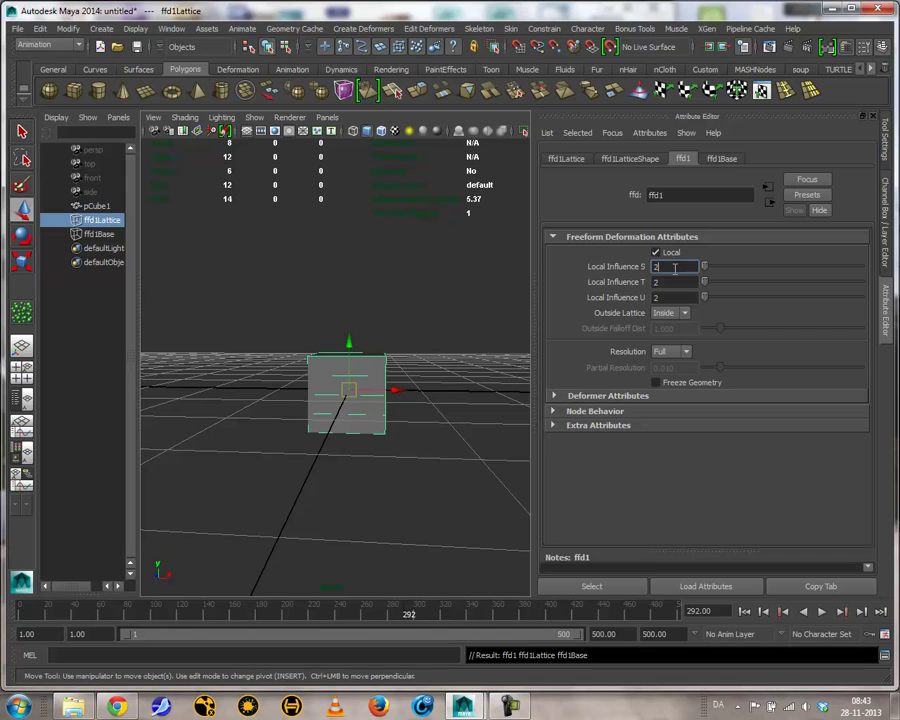
left_click(645, 162)
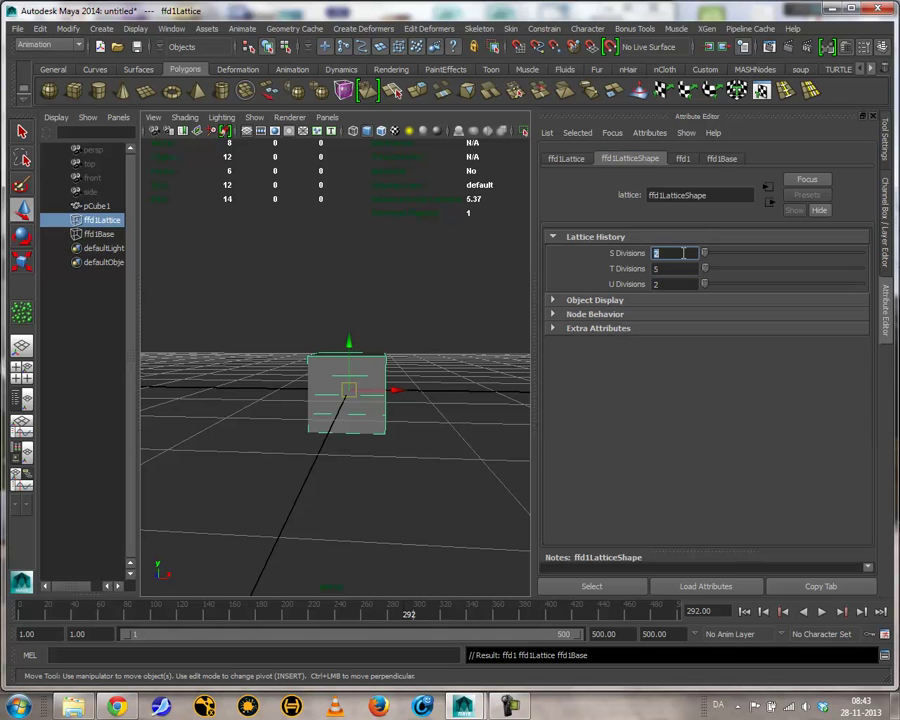
type("4")
key("Tab")
type("4")
key("Tab")
type("4")
key("Tab")
left_click_drag(440, 390, 438, 434, "alt")
middle_click_drag(438, 434, 416, 271, "alt")
right_click_drag(416, 271, 520, 300, "alt")
scroll(422, 321, "up", 5)
left_click_drag(422, 321, 408, 275, "alt")
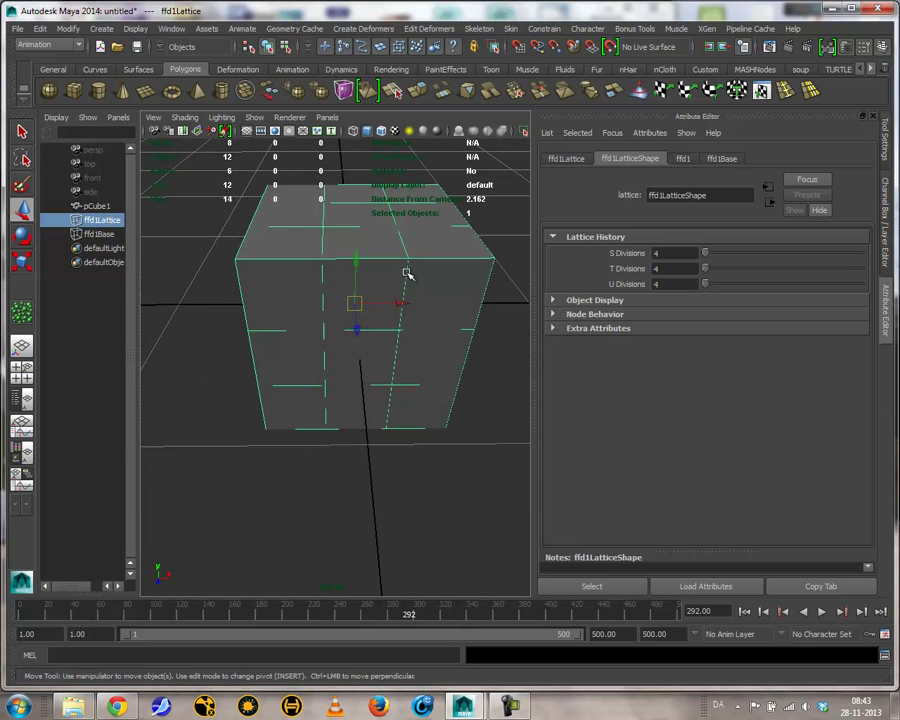
Switch to the Dynamics menu set and turn the lattice into a soft body.
left_click(45, 45)
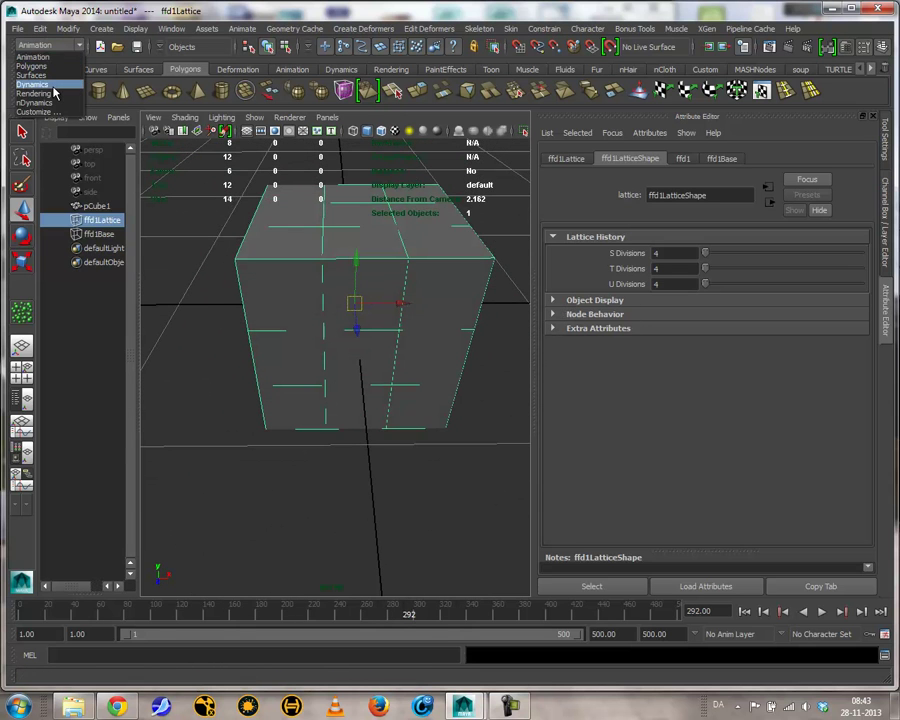
left_click(33, 84)
left_click(436, 30)
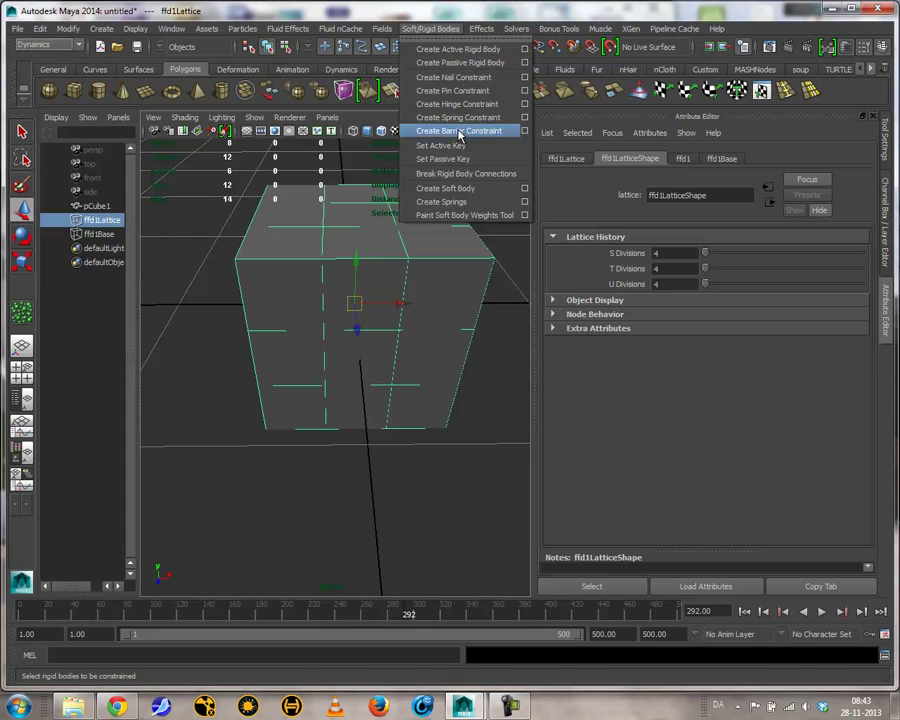
left_click(458, 190)
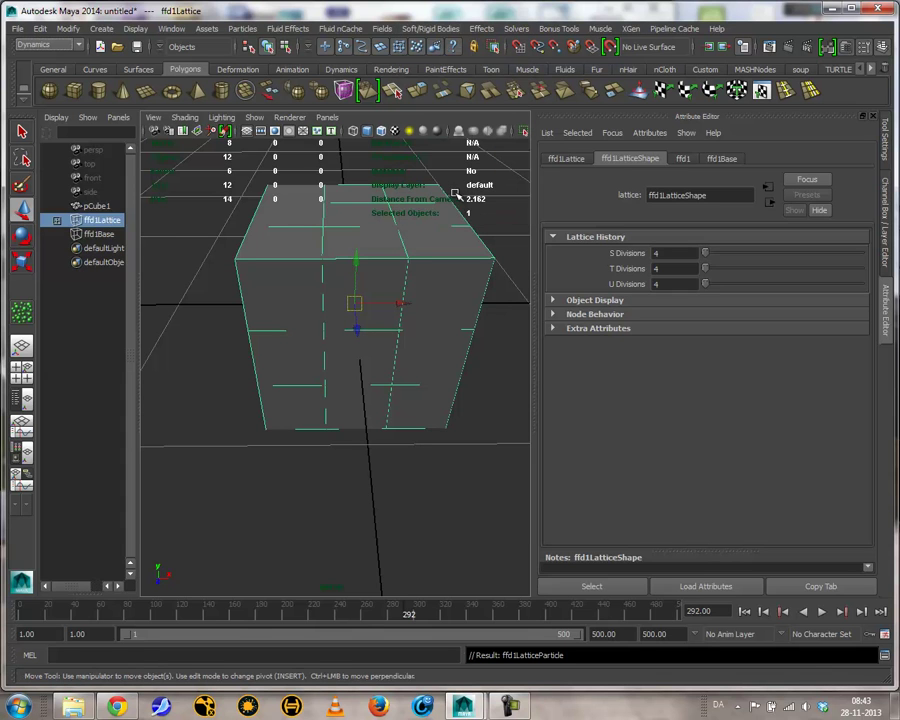
Select the particle object under ffd1Lattice and examine its points in wireframe display from several angles.
left_click(57, 221)
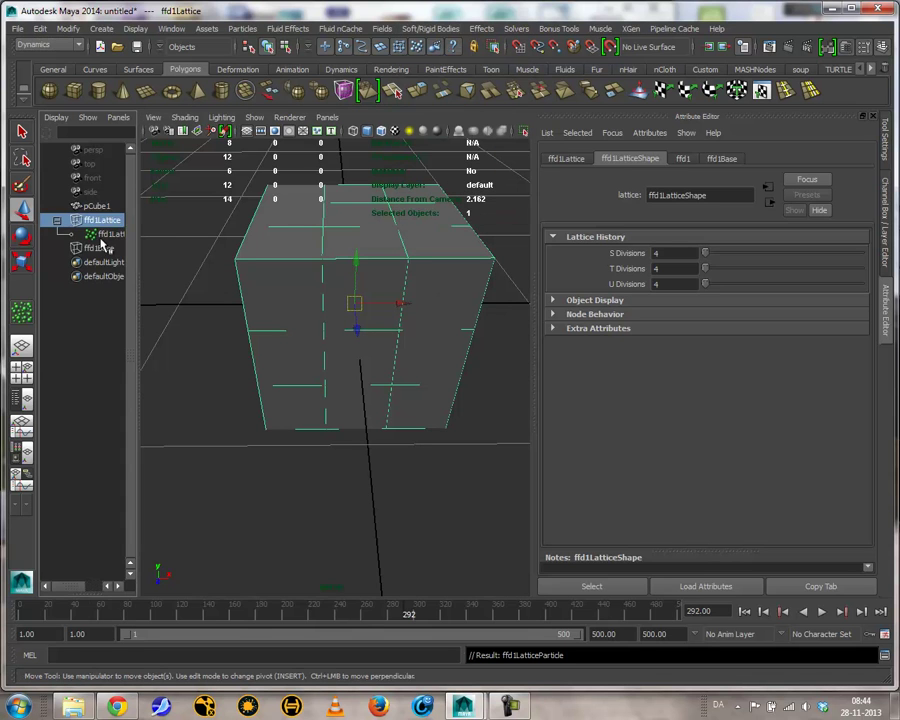
left_click(108, 233)
key("5")
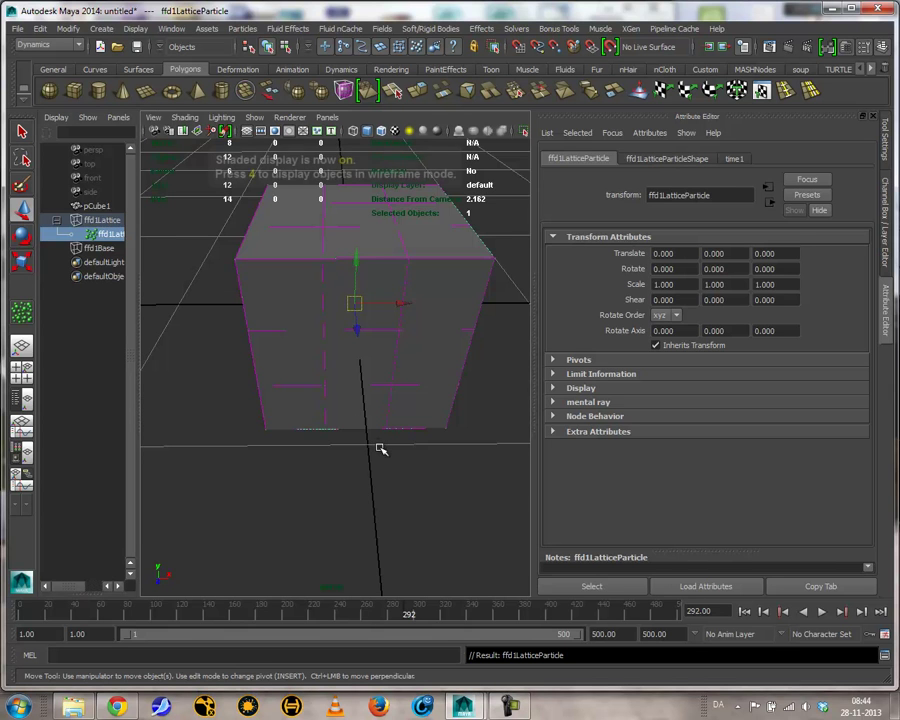
key("4")
mouse_move(380, 446)
left_mouse_down("alt")
mouse_move(424, 370)
mouse_move(386, 386)
mouse_move(446, 358)
mouse_move(396, 376)
mouse_move(396, 394)
left_mouse_up("alt")
middle_click_drag(396, 394, 420, 262, "alt")
left_click_drag(420, 262, 410, 305, "alt")
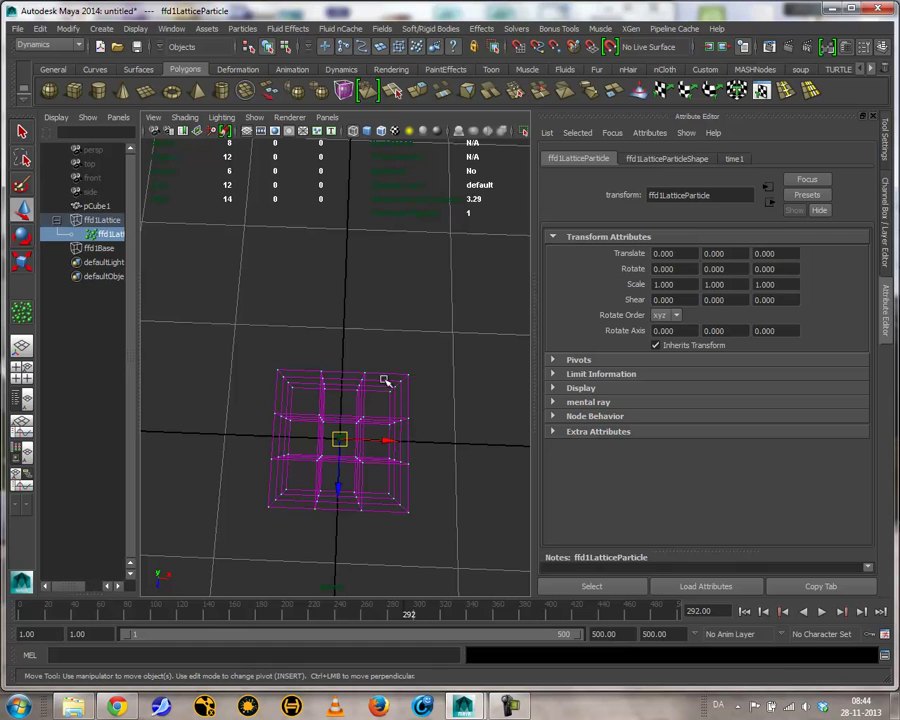
left_click_drag(353, 399, 336, 265, "alt")
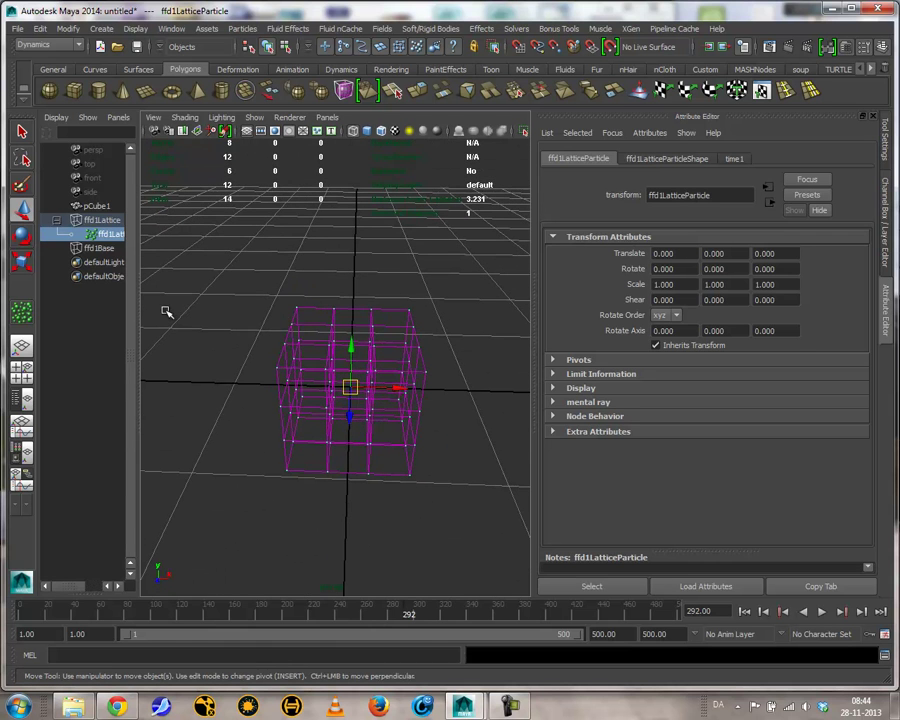
left_click_drag(283, 342, 330, 320, "alt")
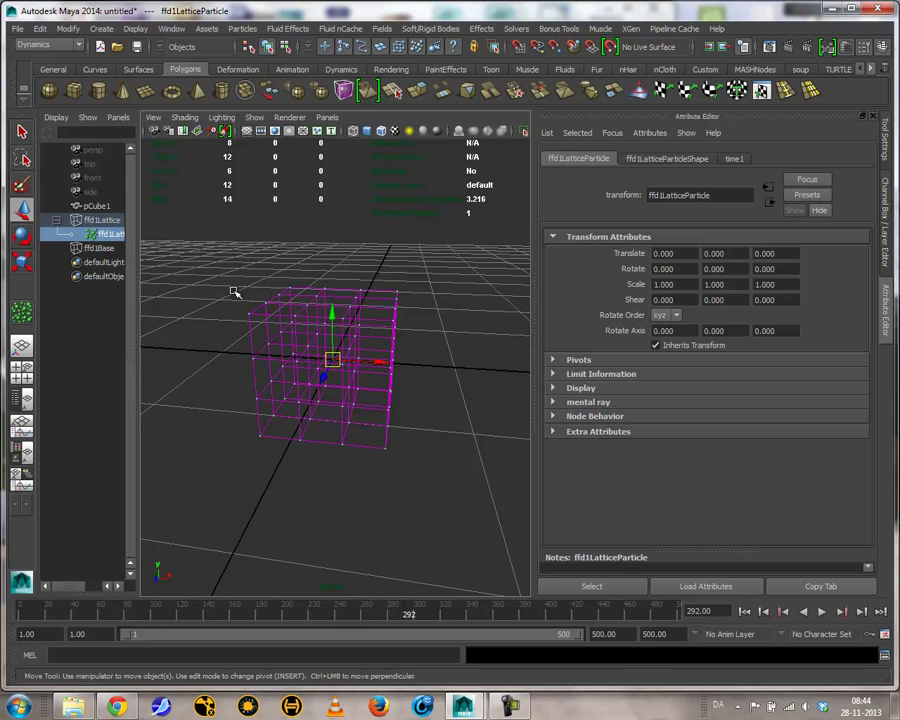
Create springs on the lattice particles using the All creation method.
left_click(430, 28)
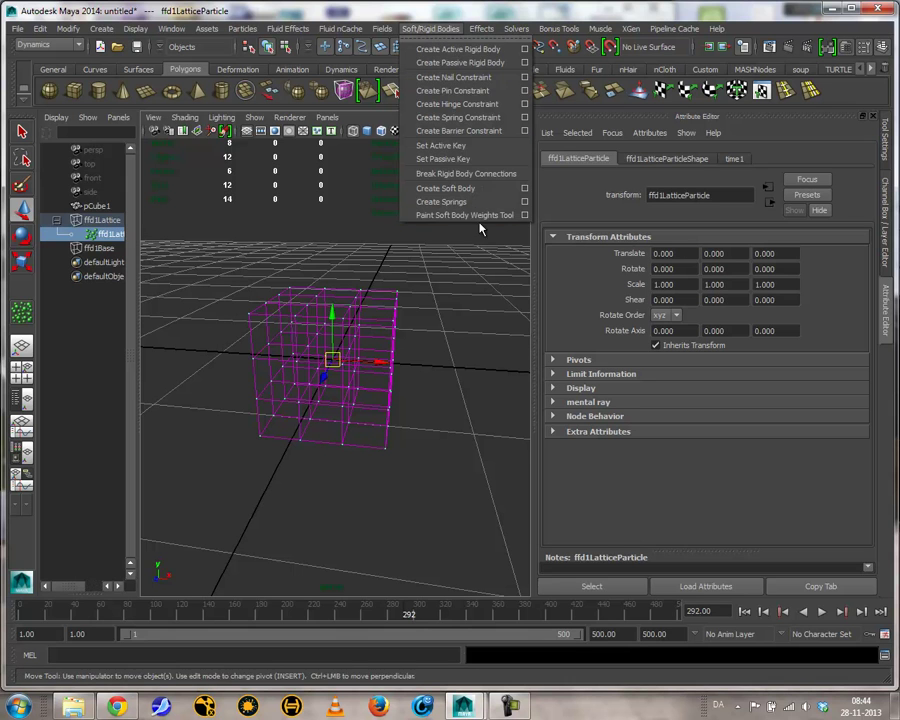
left_click(525, 202)
left_click(566, 145)
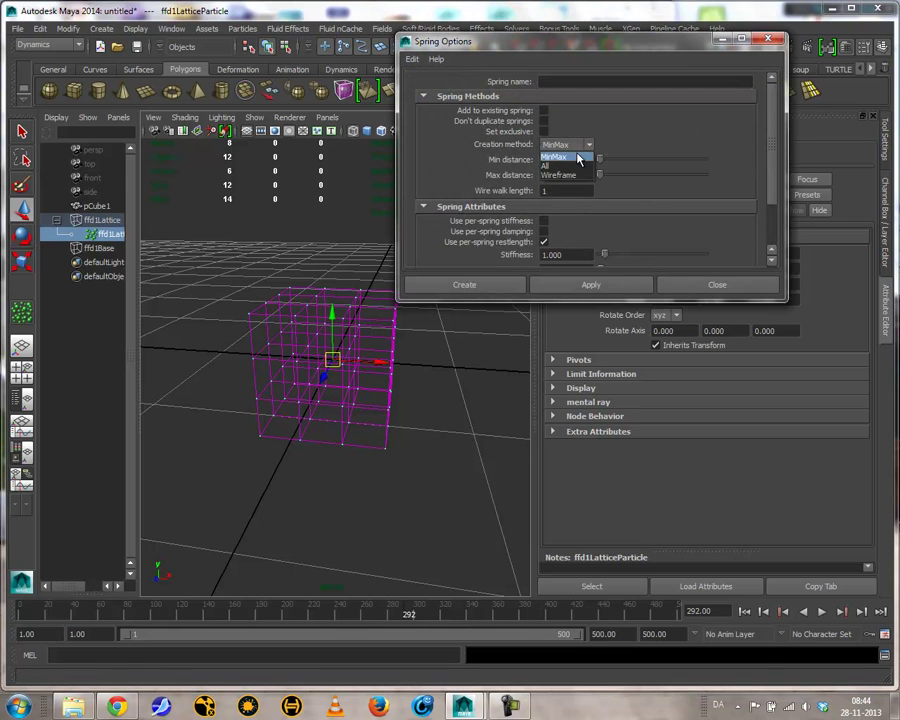
left_click(563, 167)
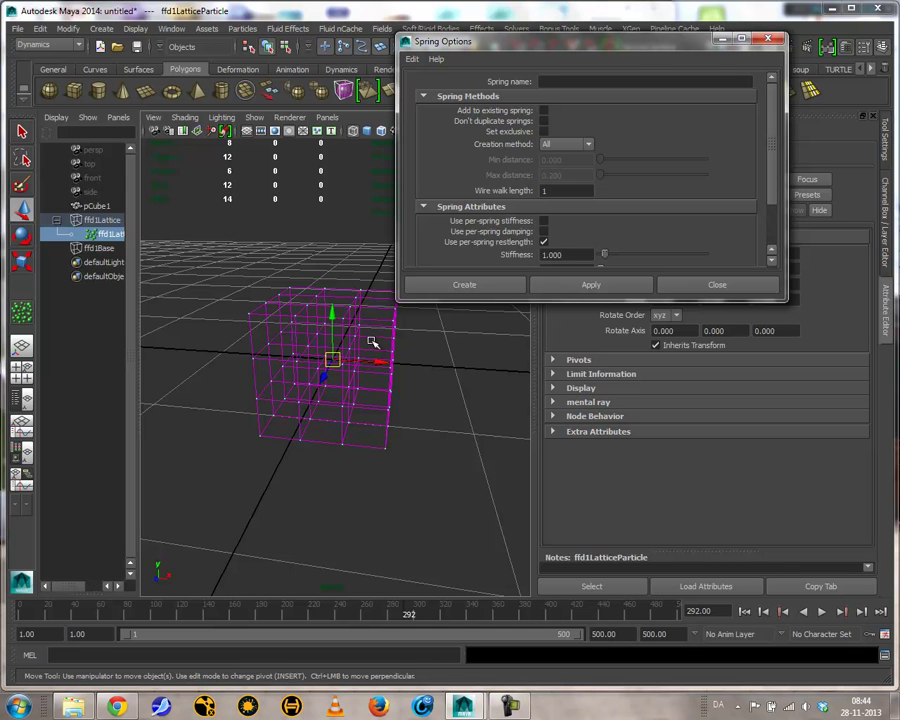
left_click(505, 288)
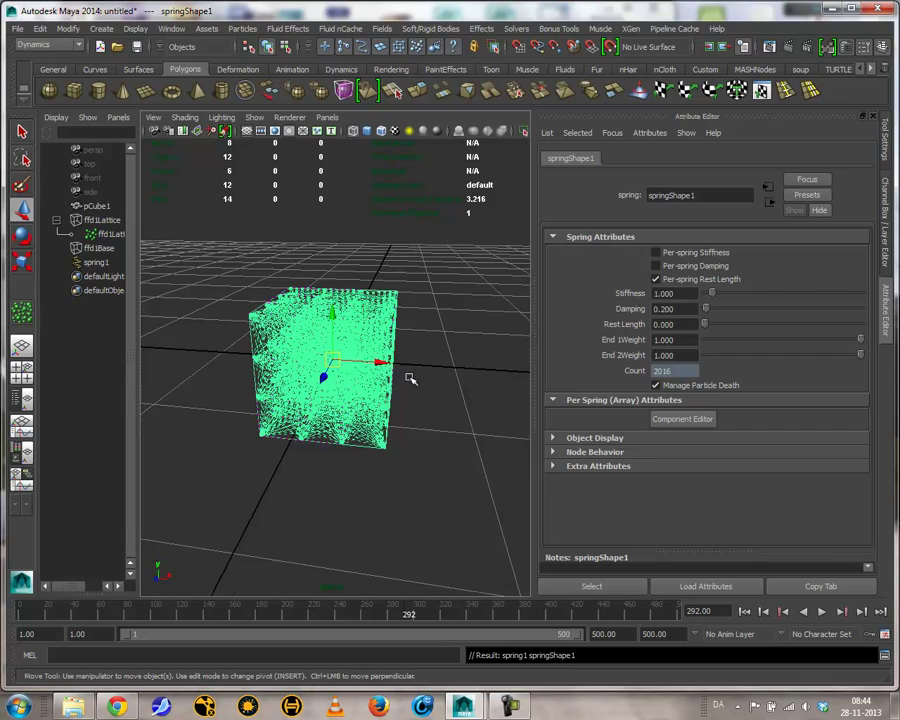
left_click_drag(410, 376, 458, 384, "alt")
left_click_drag(385, 390, 458, 311, "alt")
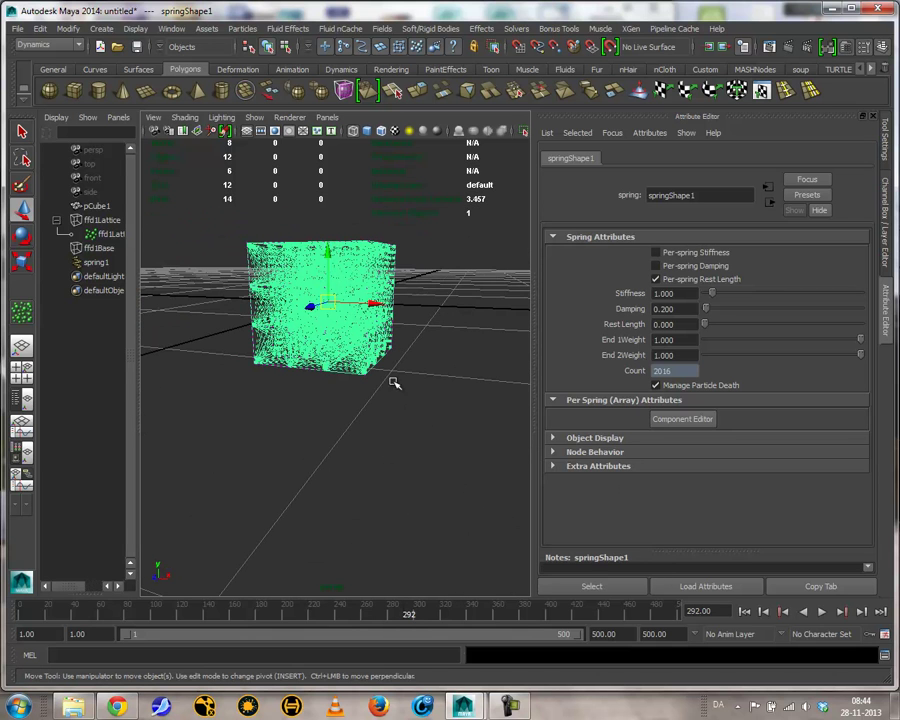
Add a Gravity field to the lattice's particle object.
left_click(103, 234)
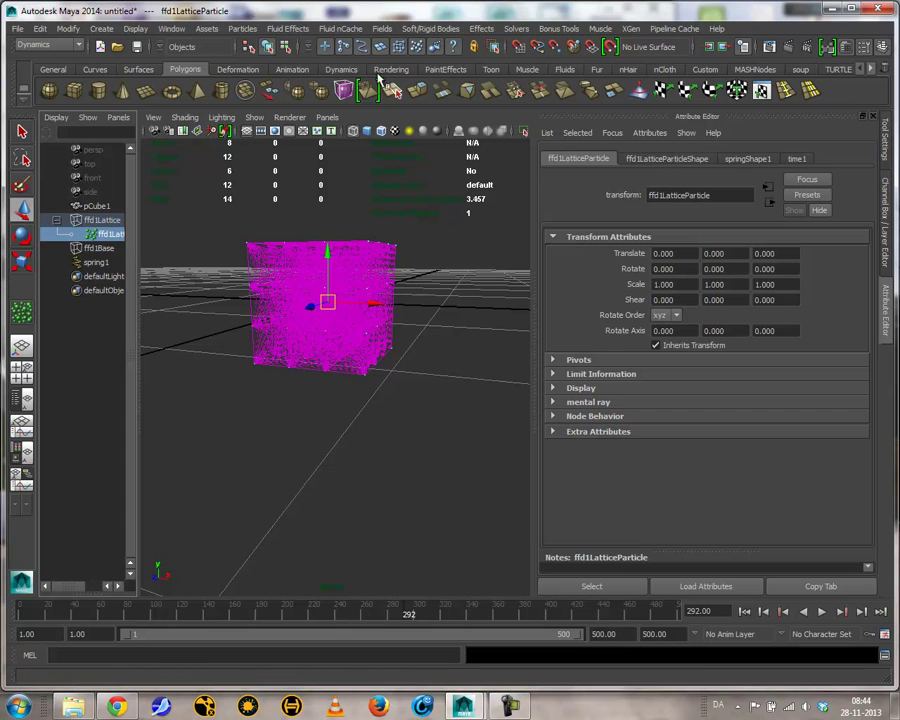
left_click(383, 28)
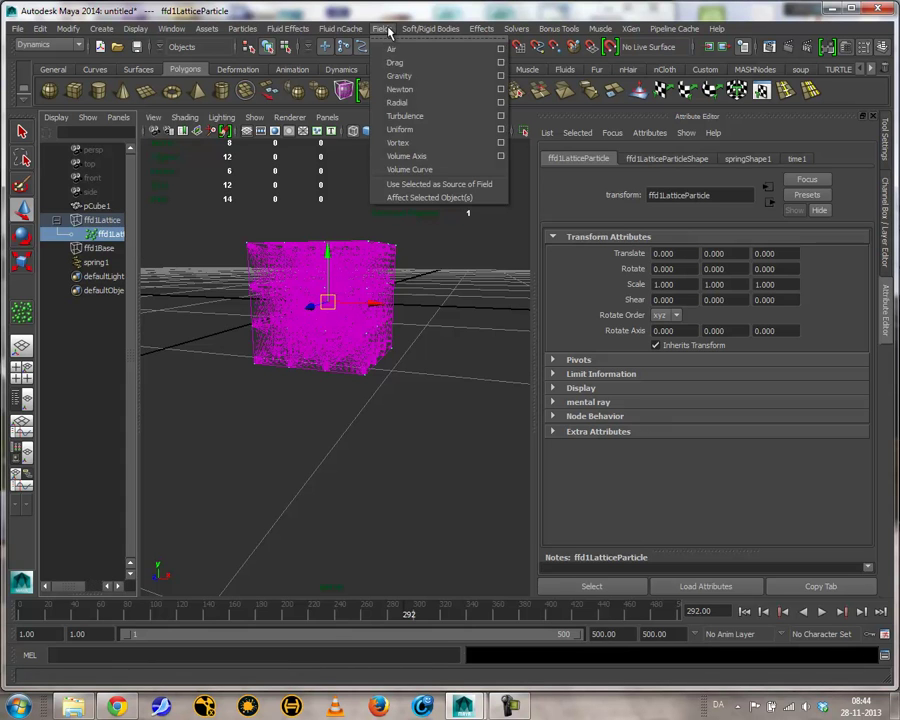
left_click(399, 75)
left_click_drag(418, 191, 309, 350, "alt")
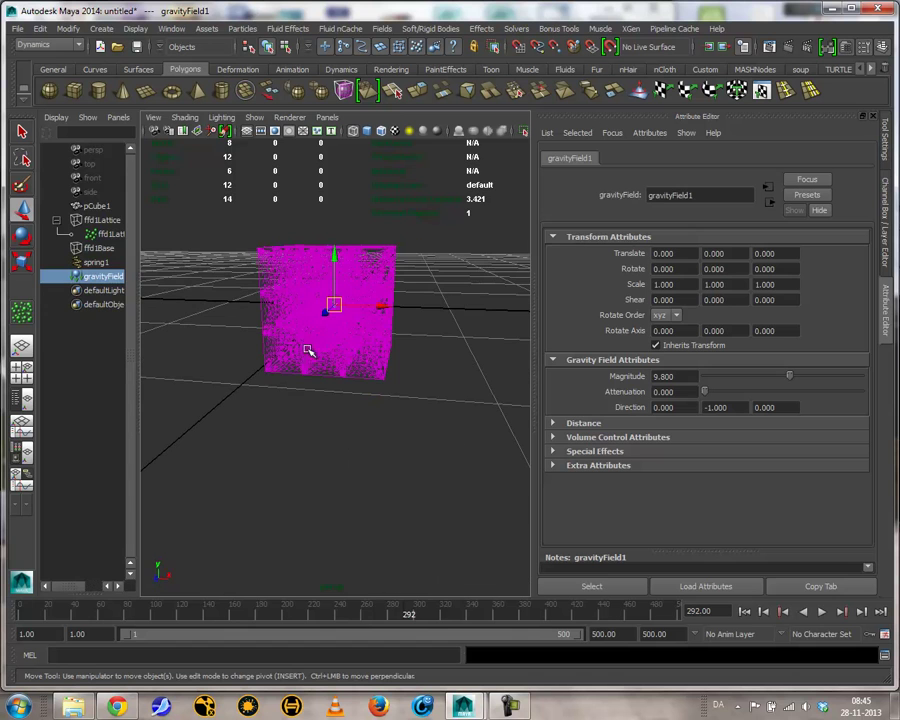
Raise ffd1Lattice to about 3.58 in Y, rotate it to about 21, -6.5, 8.1 degrees, and display the scene shaded.
left_click(100, 221)
left_click_drag(336, 250, 338, 125)
scroll(254, 286, "down", 5)
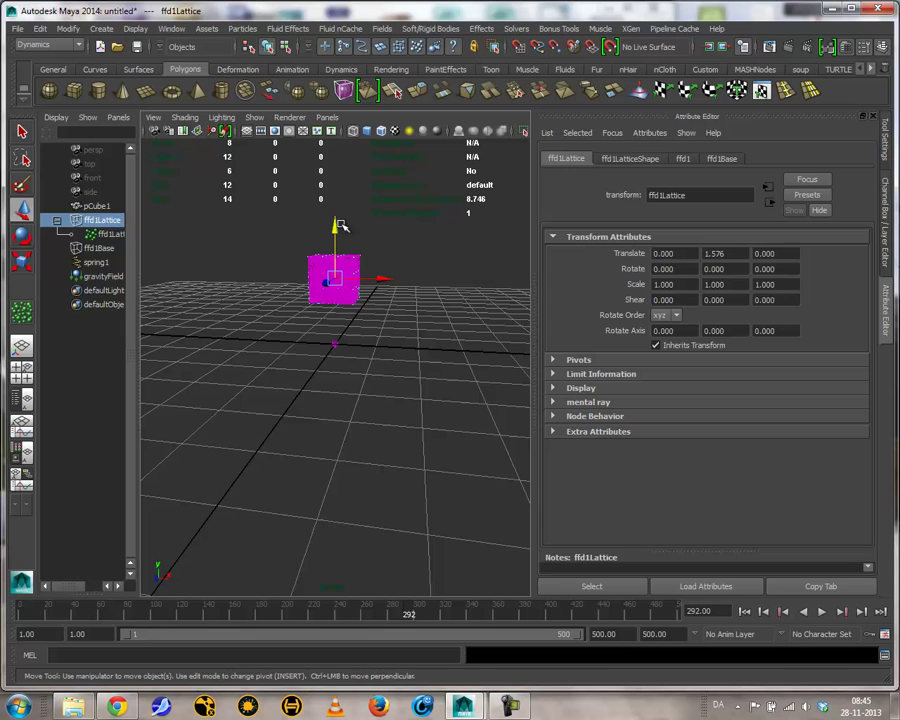
key("e")
mouse_move(296, 164)
left_mouse_down()
mouse_move(318, 200)
mouse_move(324, 244)
mouse_move(424, 412)
mouse_move(427, 321)
left_mouse_up()
key("5")
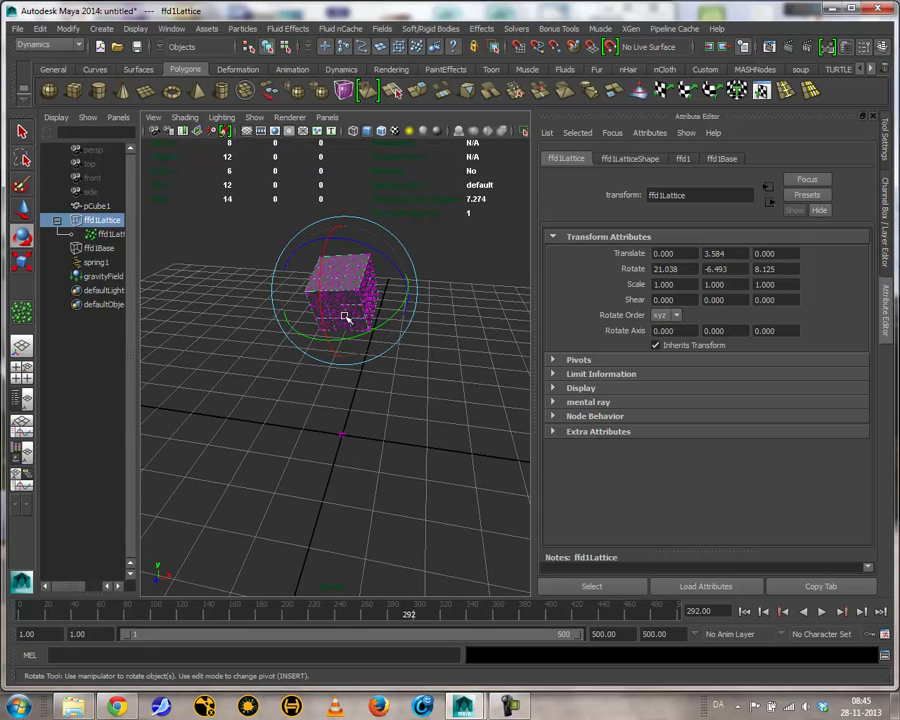
left_click_drag(412, 402, 388, 335, "alt")
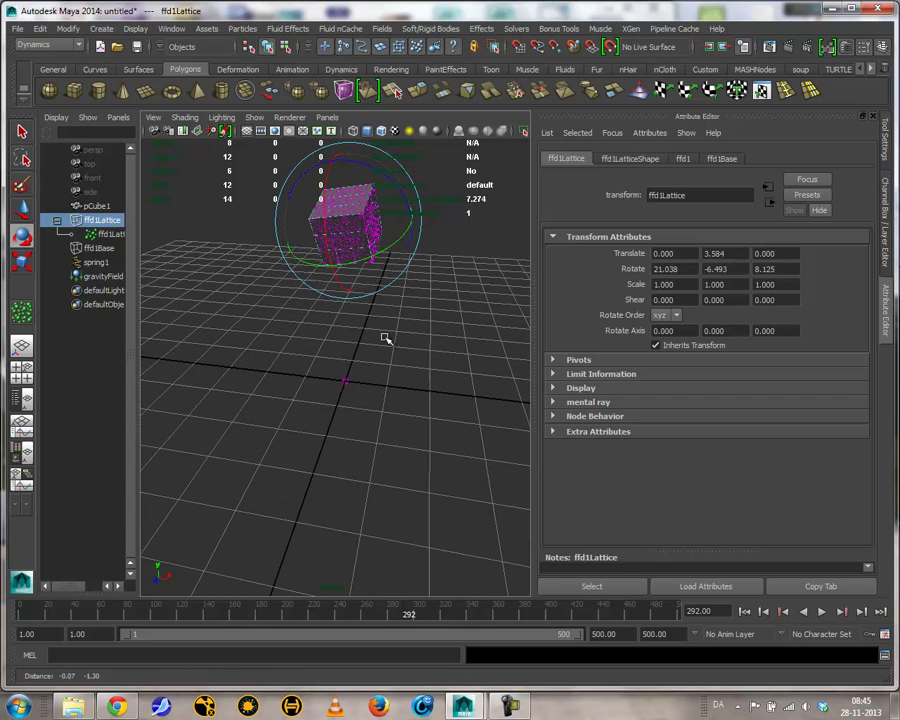
Create a polygon plane at the origin and scale it uniformly to about 13.6 as the floor.
left_click(146, 92)
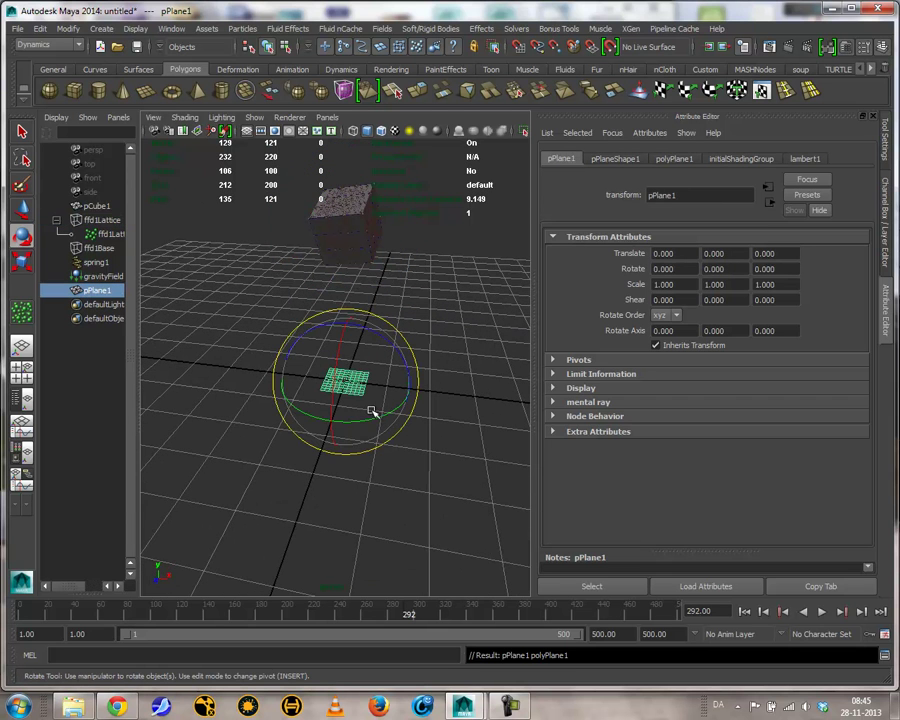
key("r")
middle_click_drag(356, 472, 675, 532)
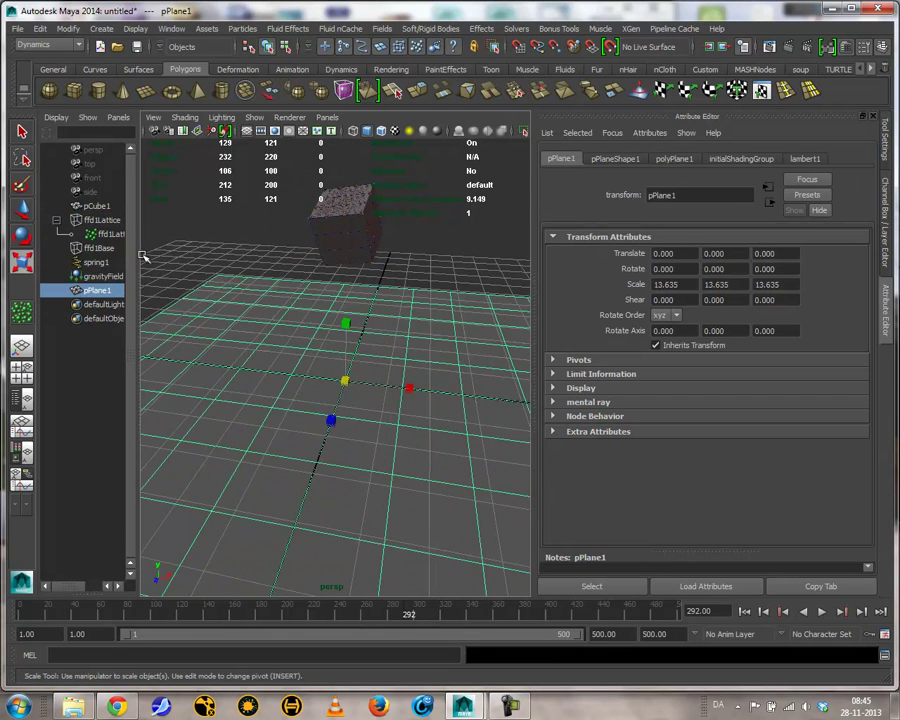
Make the lattice's particle object collide with the floor plane.
left_click(113, 232)
left_click(98, 290, "ctrl")
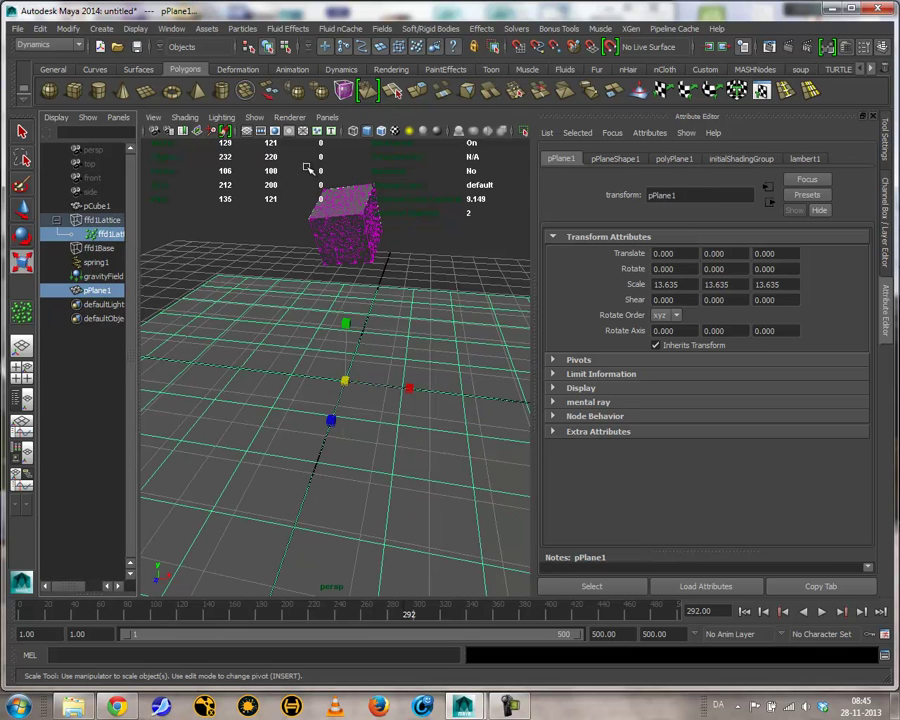
left_click(244, 29)
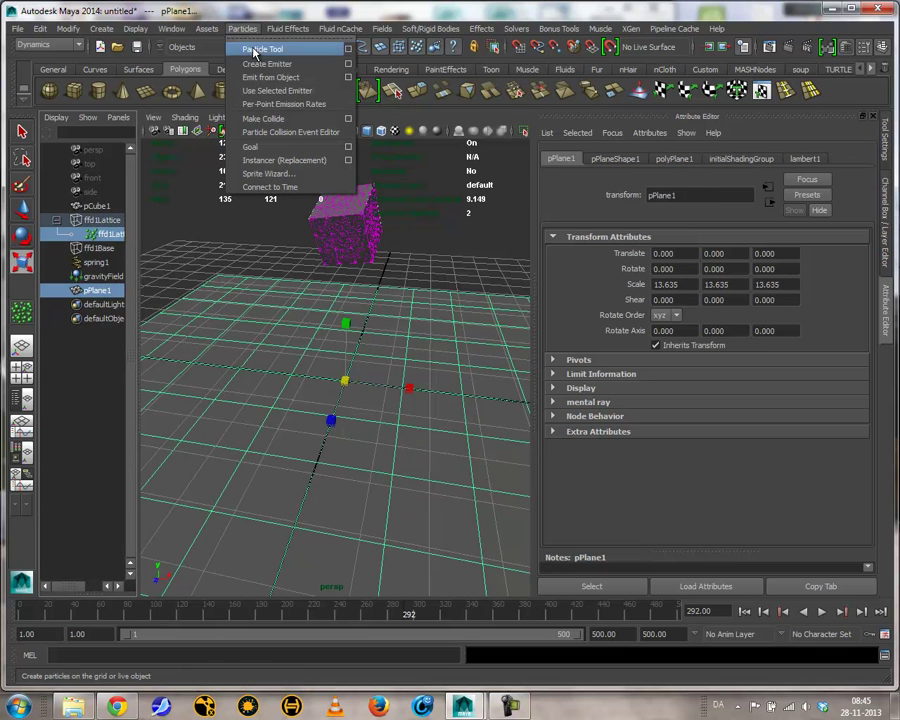
left_click(266, 118)
left_click_drag(382, 201, 454, 309, "alt")
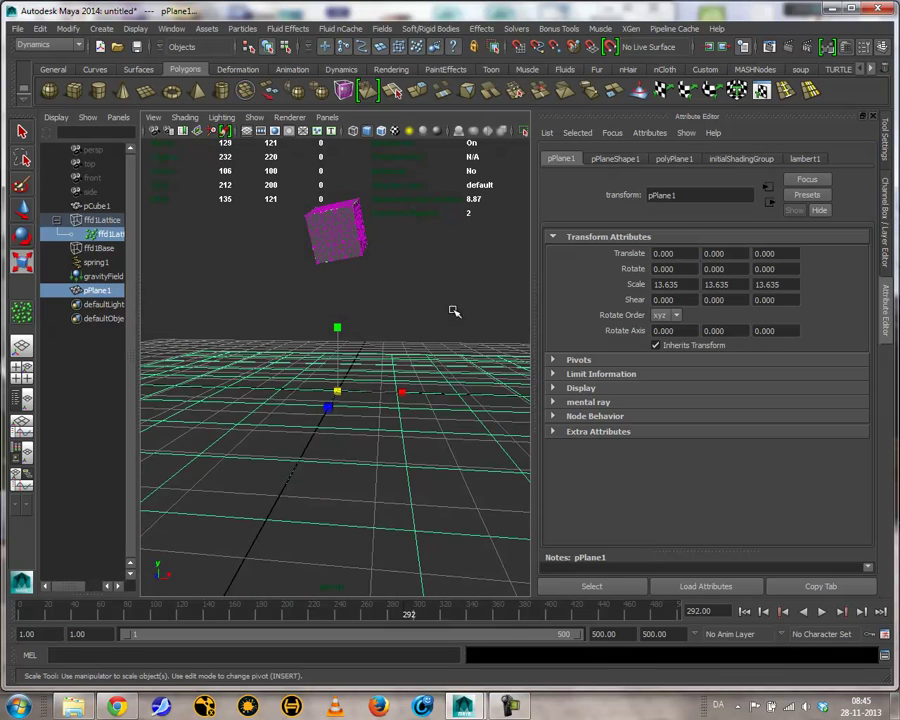
Play the simulation to check the cube's collision with the floor, and rewind to the first frame.
left_click(823, 612)
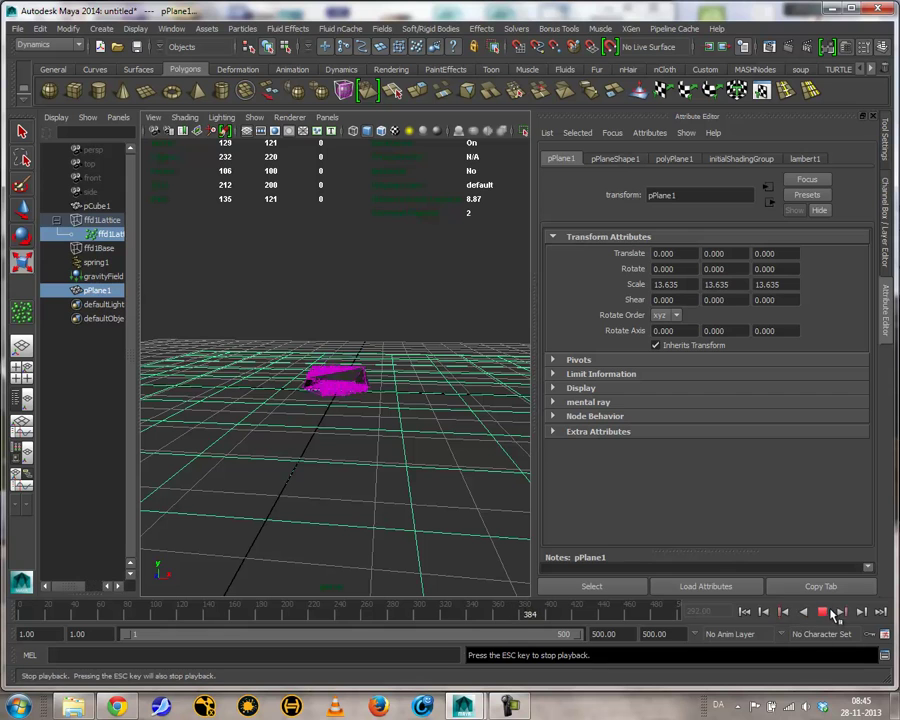
left_click(822, 612)
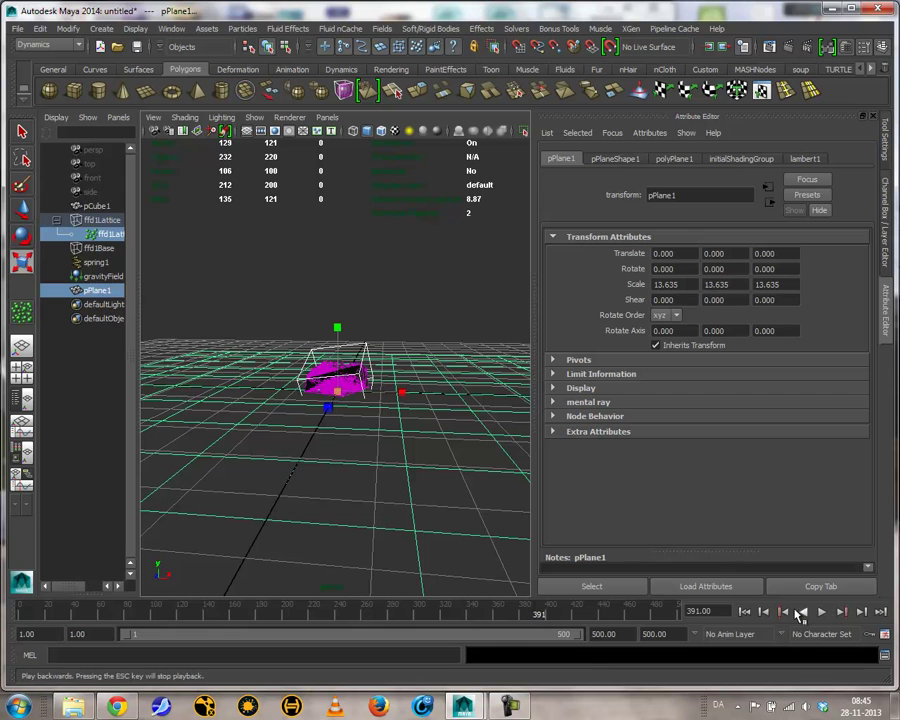
left_click(744, 611)
Set the Stiffness of springShape1 to 100 and play the simulation.
left_click(96, 262)
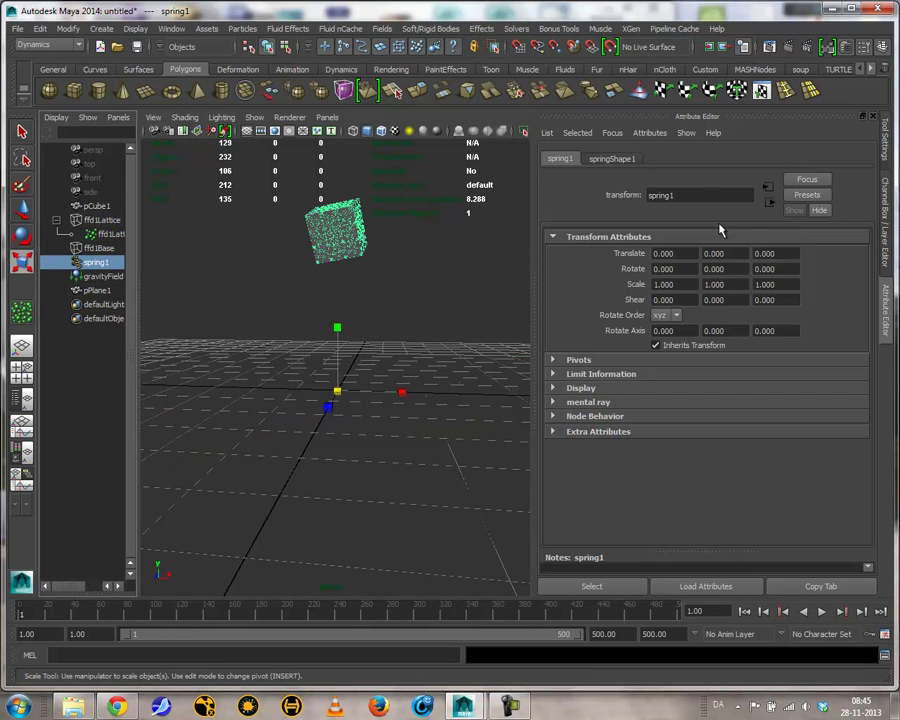
left_click(605, 159)
left_click(677, 293)
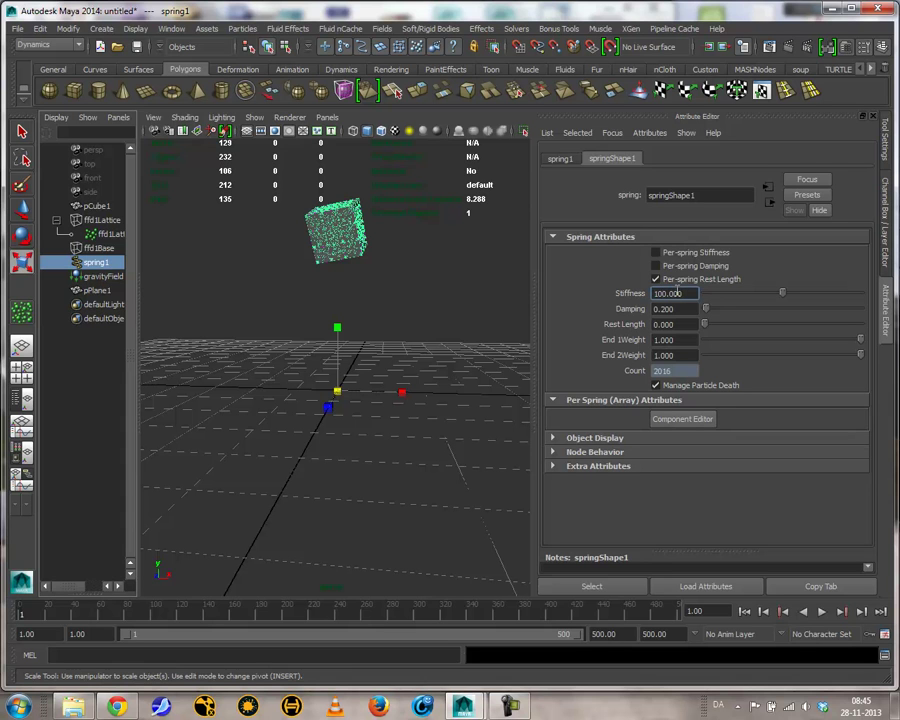
key("Tab")
left_click(822, 613)
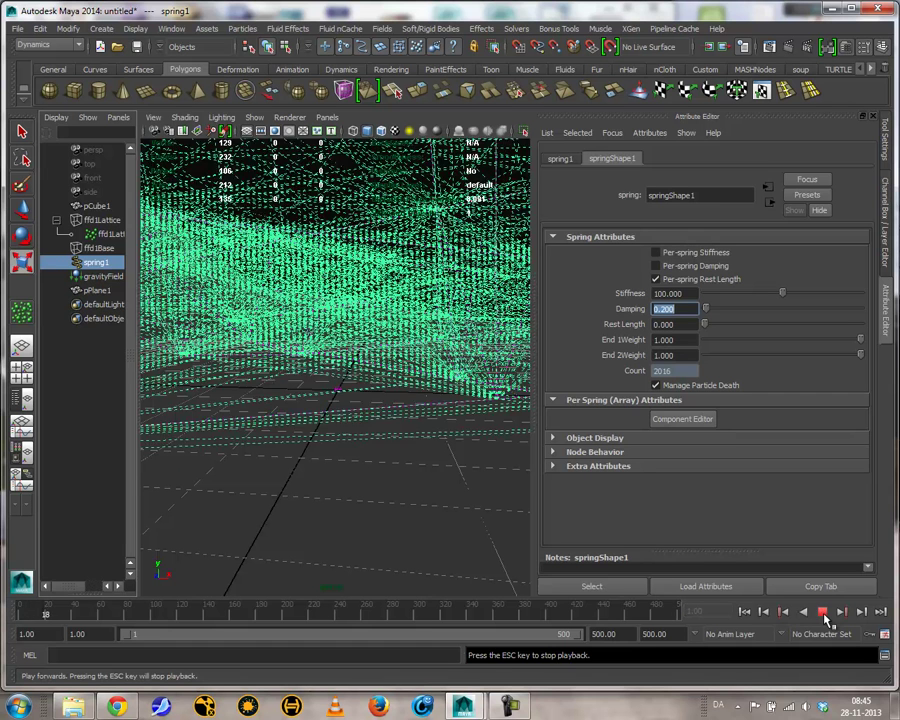
Set the spring Stiffness to 50 and replay the simulation from the first frame.
left_click(696, 294)
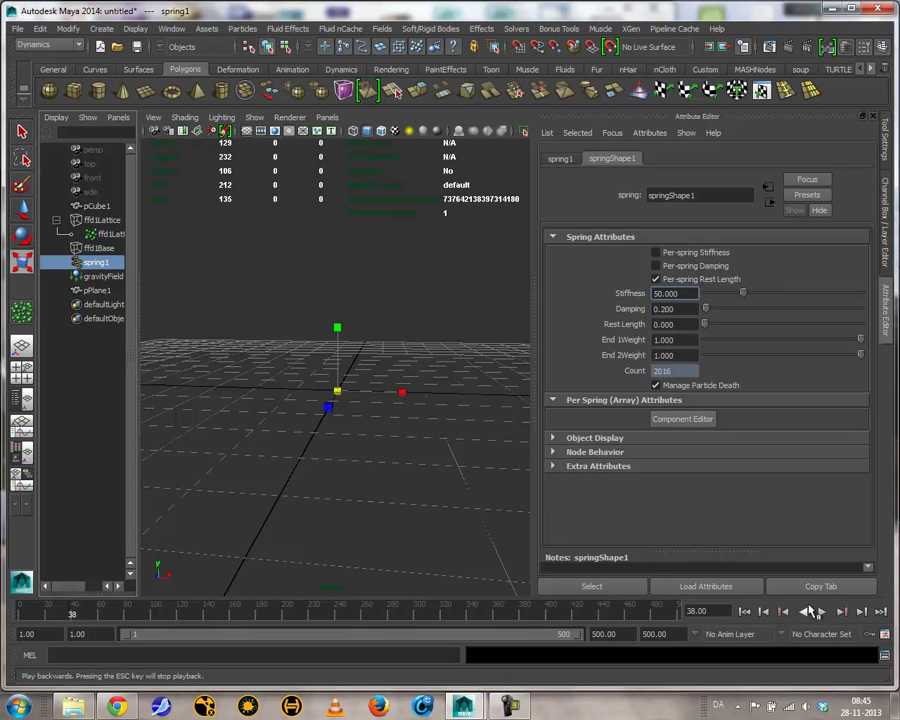
left_click(745, 613)
left_click(822, 613)
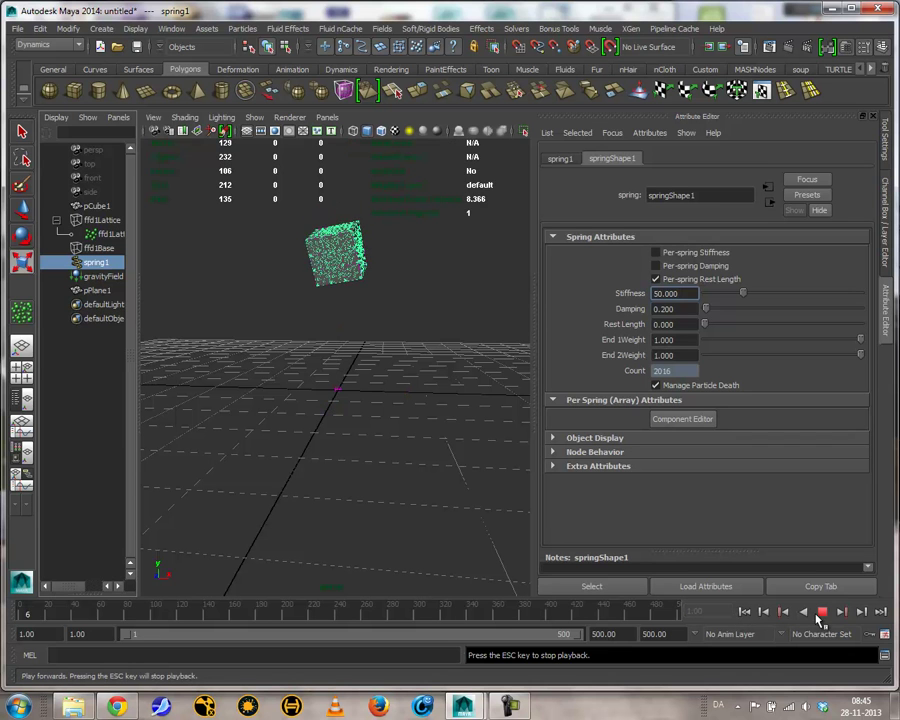
left_click(821, 613)
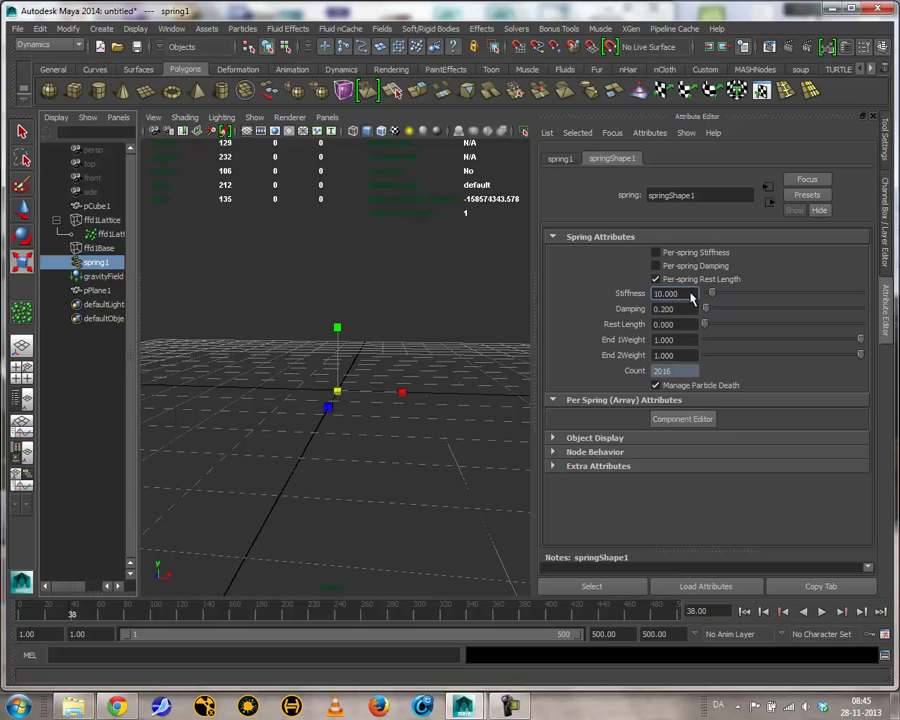
Set the spring Stiffness to 10 and replay the simulation from the first frame.
left_click(745, 613)
left_click(822, 613)
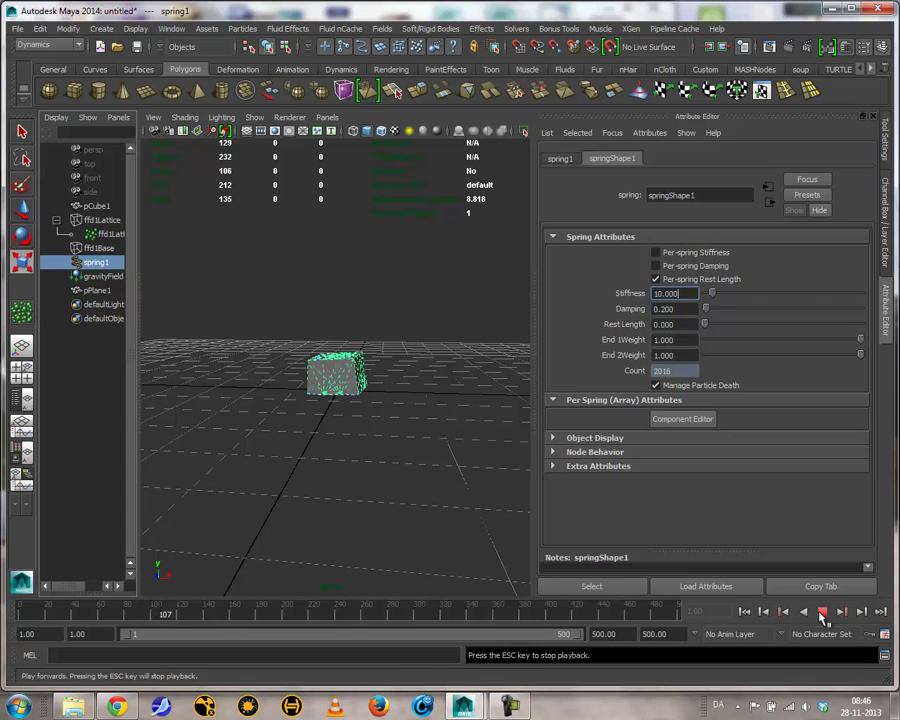
left_click(822, 613)
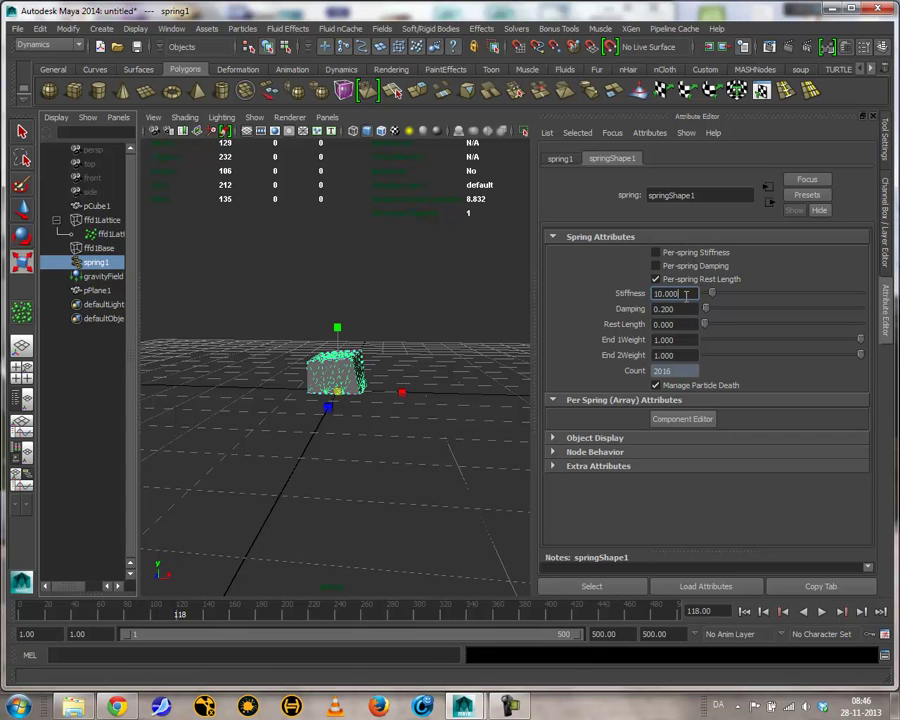
Set the spring Stiffness to 100 and Damping to 0.5, and replay the simulation from the first frame.
left_click(681, 310)
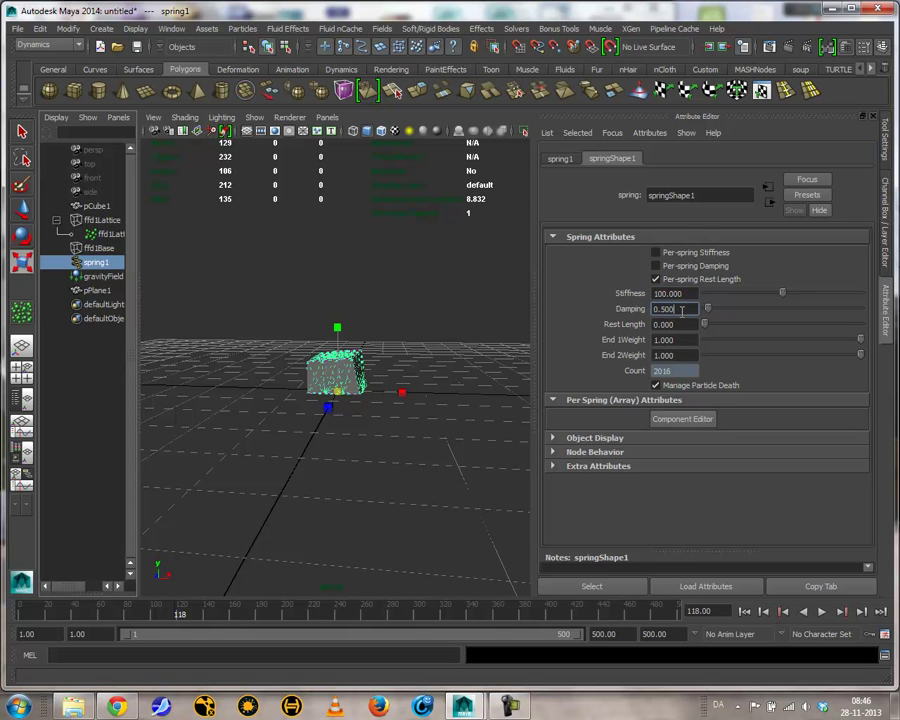
left_click(744, 611)
left_click(821, 611)
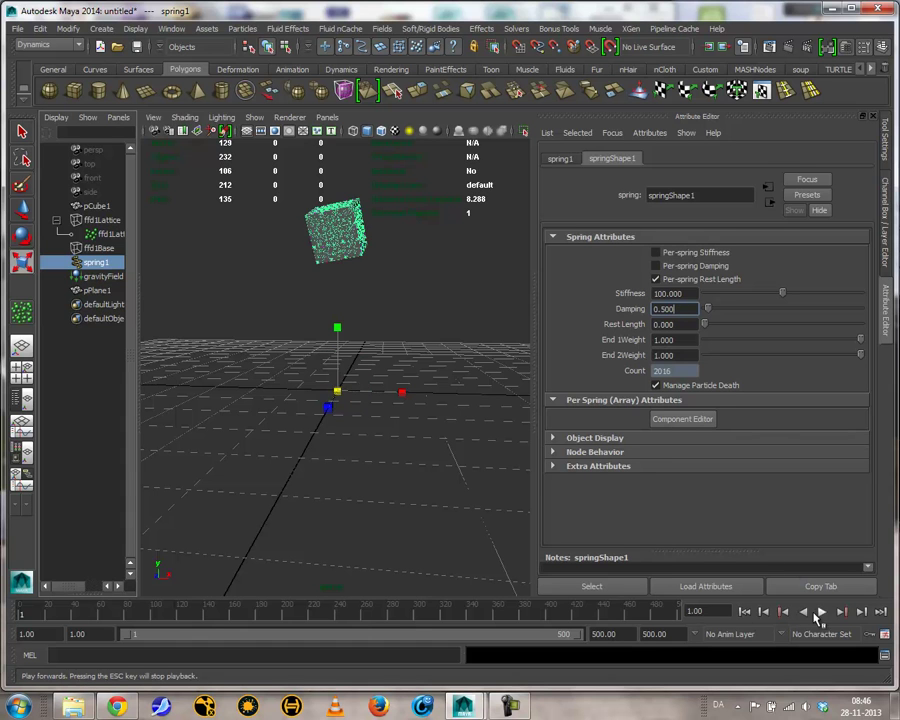
left_click(821, 611)
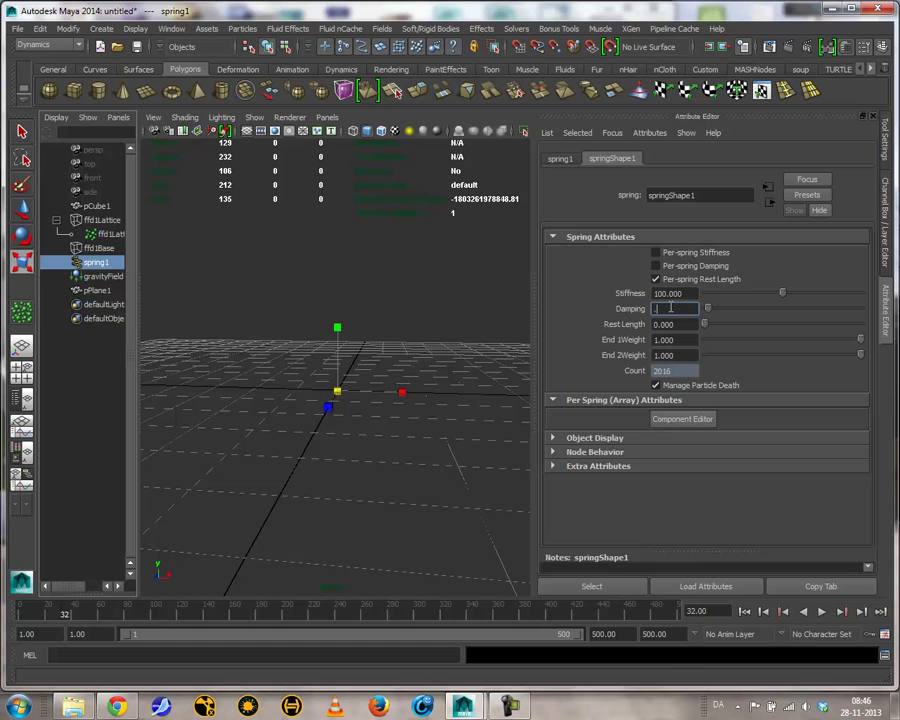
Set the spring Damping to 0.01, replay the simulation, and rewind to the first frame.
left_click(746, 611)
left_click(821, 611)
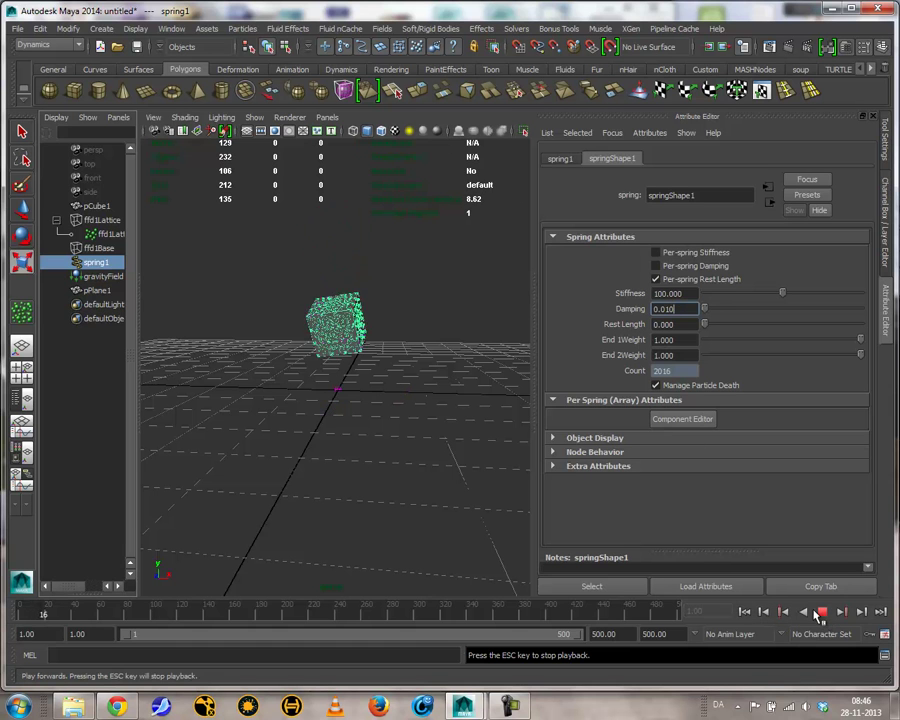
left_click(821, 611)
left_click(746, 611)
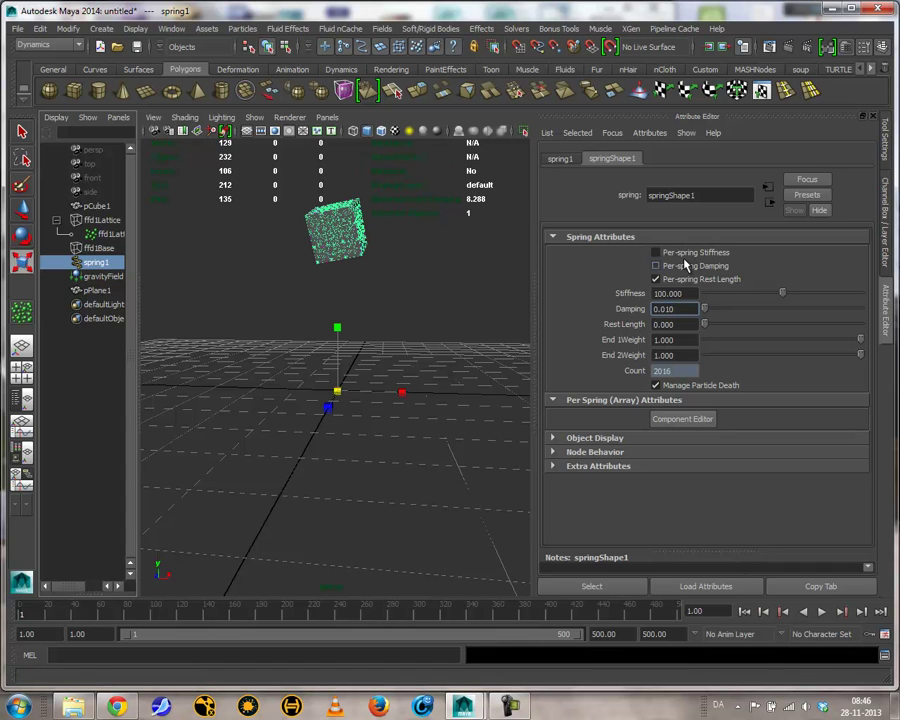
Test a spring Damping of 2 in playback, rewind, and restore the Damping to 0.2.
left_click(690, 308)
type("2")
key("Tab")
left_click(821, 611)
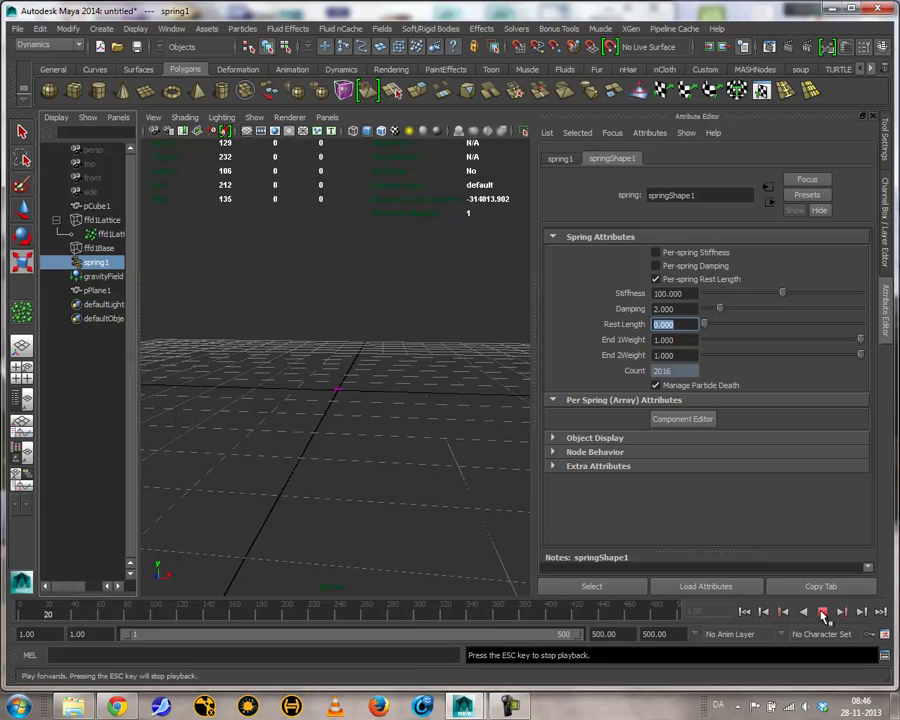
left_click(821, 611)
left_click(746, 611)
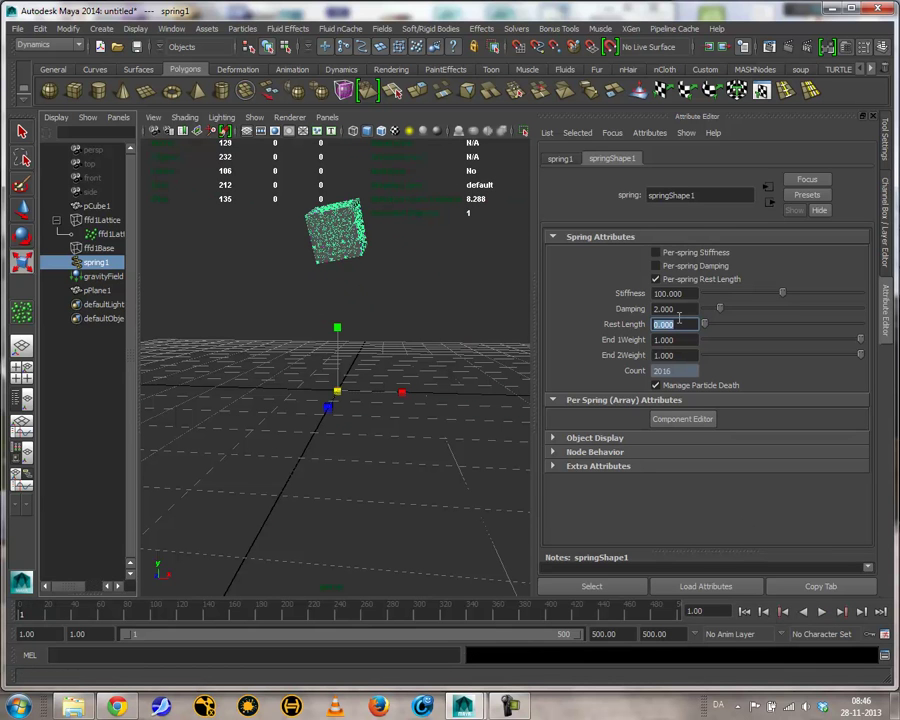
left_click(680, 309)
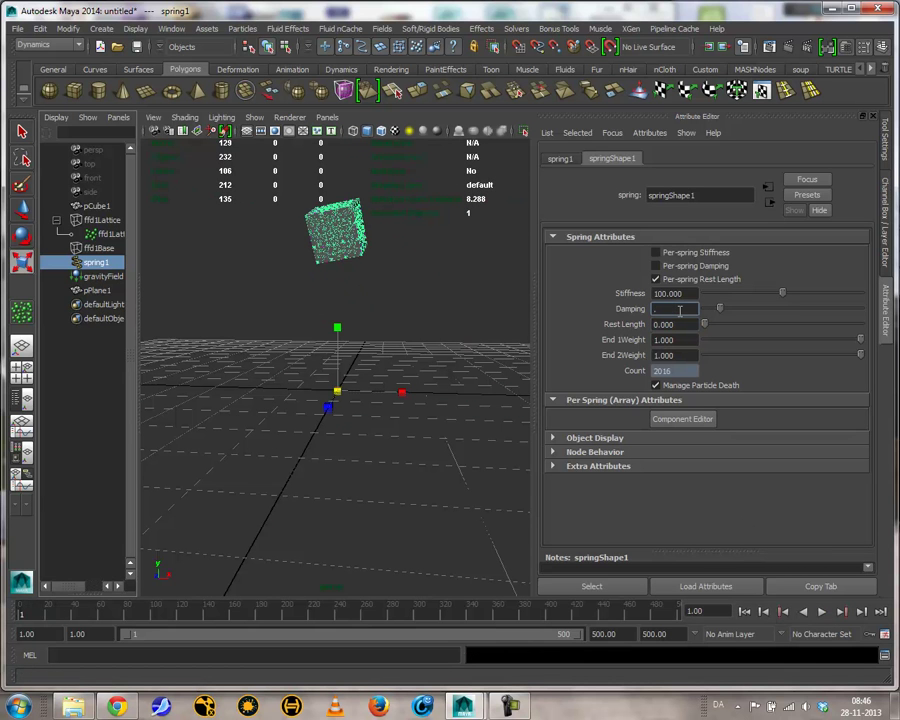
Set Conserve on the lattice's particle shape to 0.95, play the simulation, and rewind it.
left_click(106, 235)
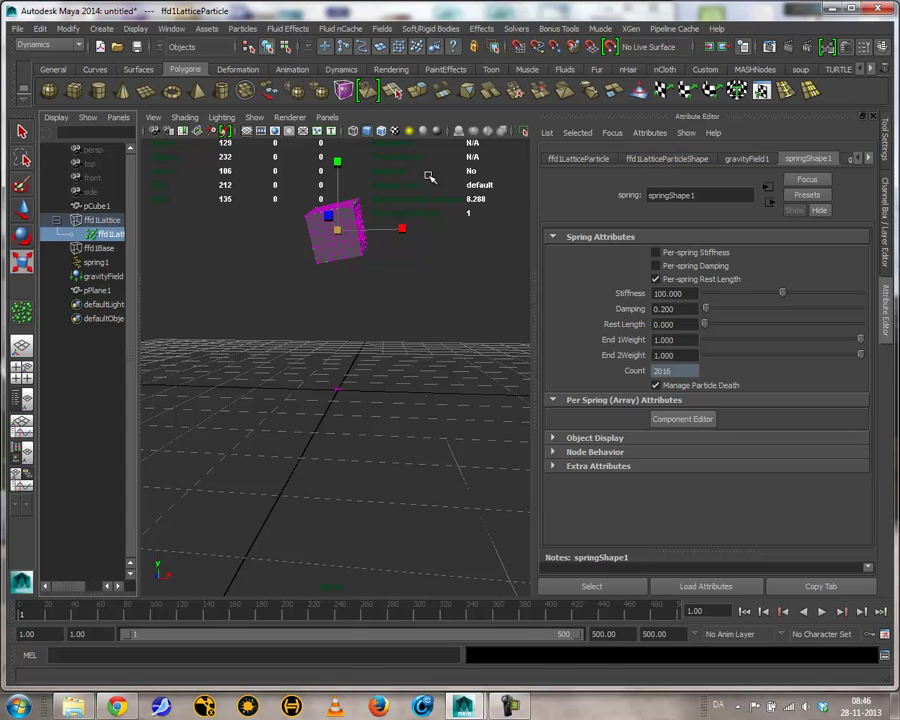
left_click(593, 160)
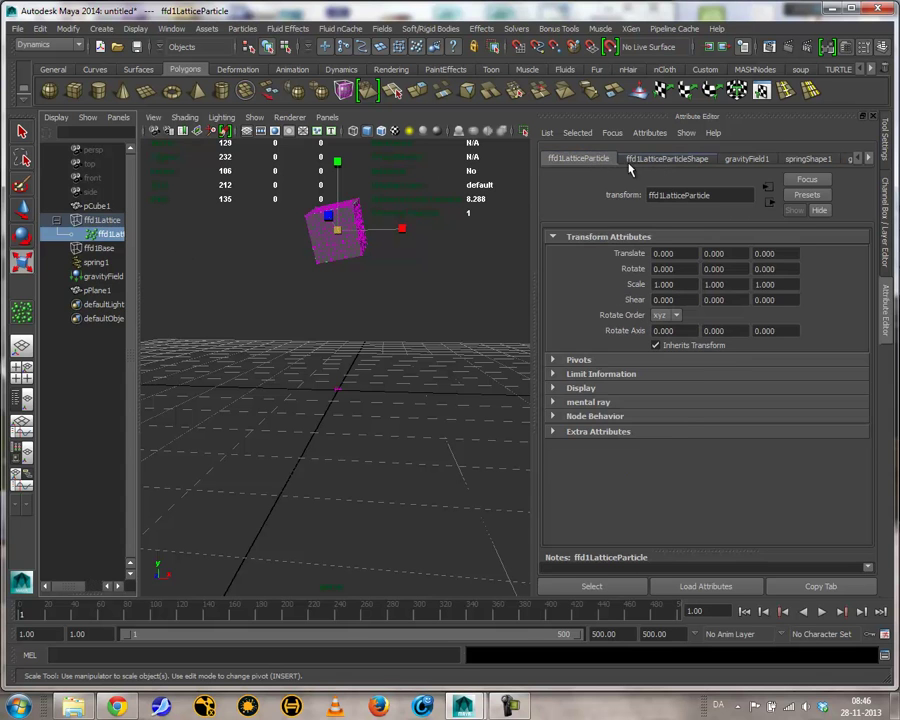
left_click(630, 160)
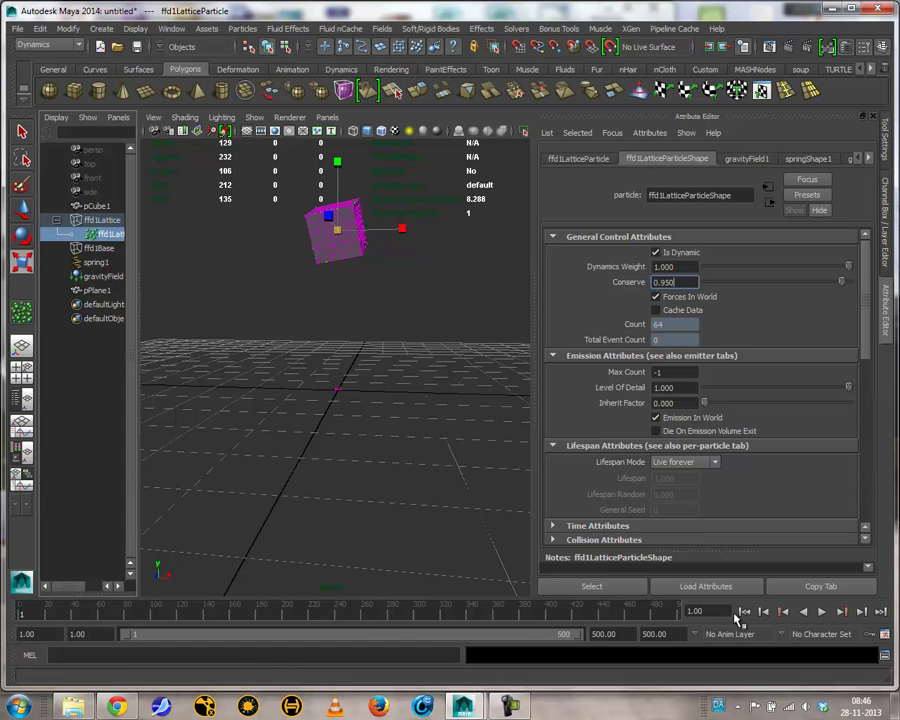
left_click(824, 612)
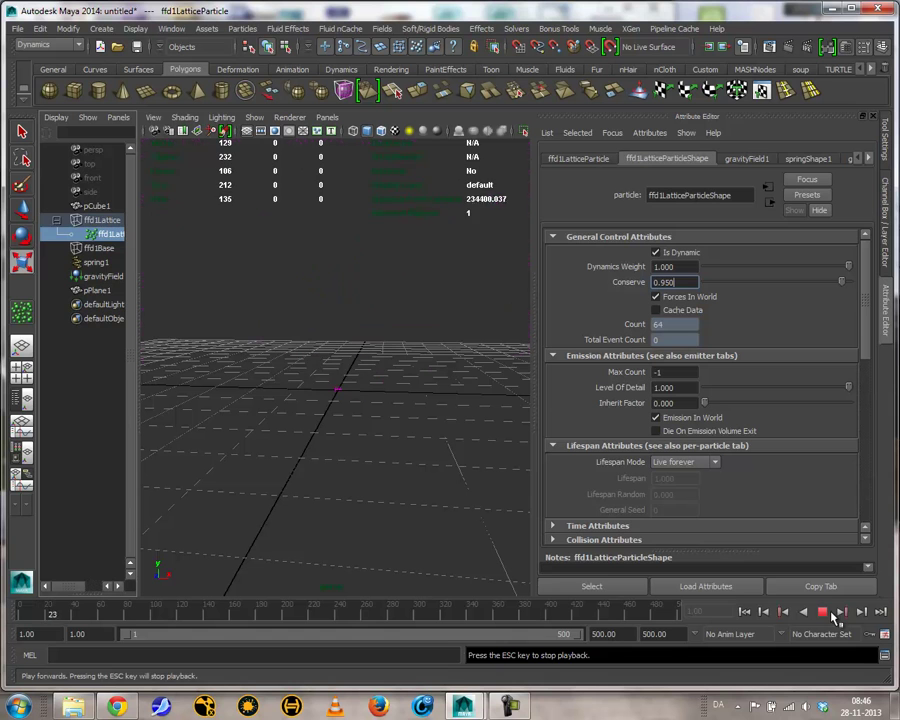
left_click(745, 612)
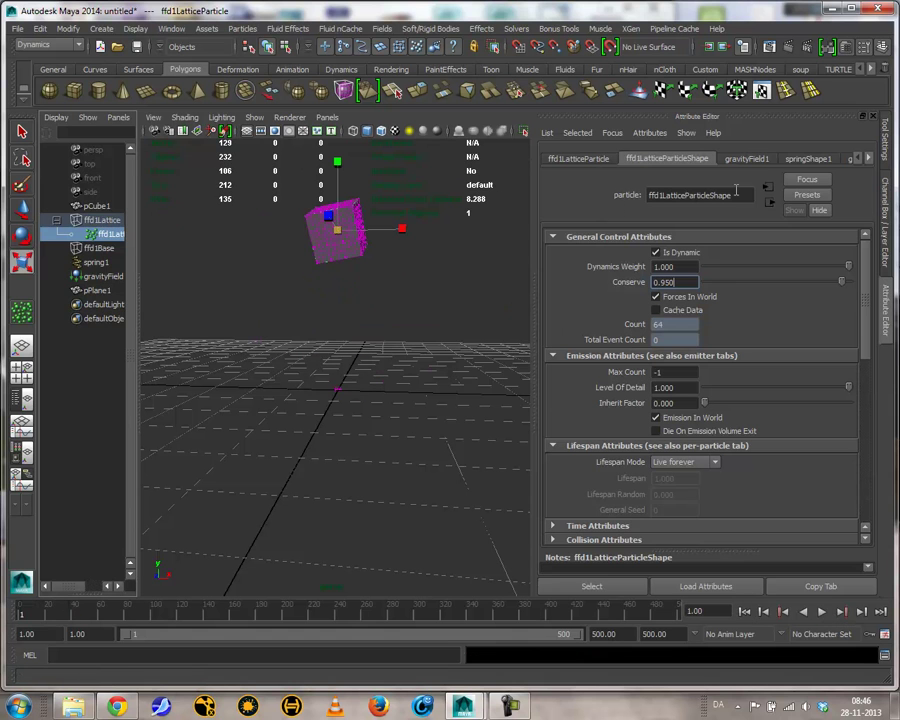
Set the Stiffness of spring1 to 50 and play the simulation with the adjusted Conserve.
left_click(95, 263)
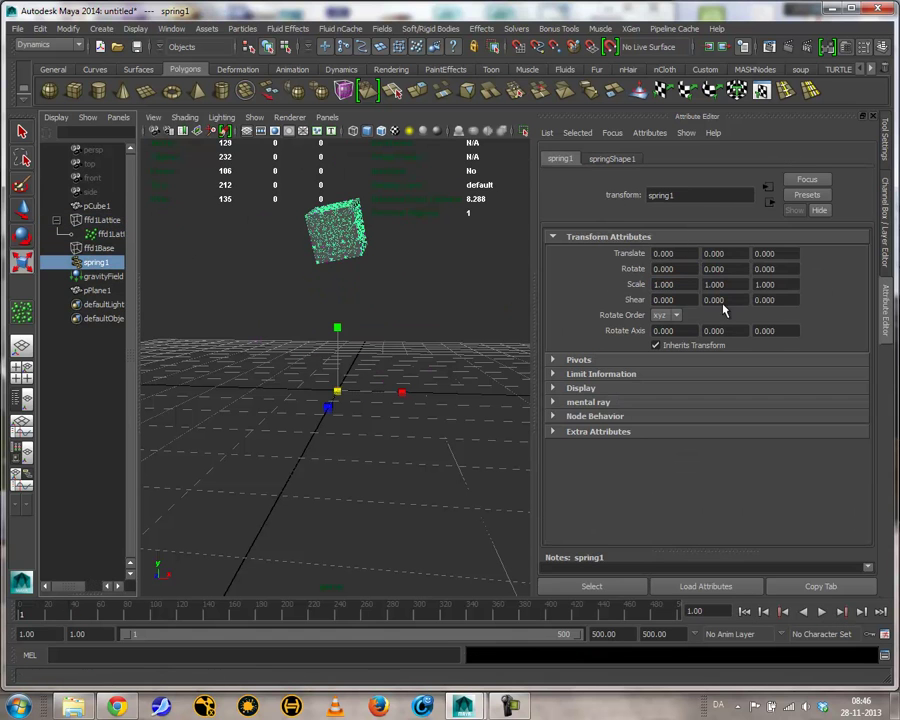
left_click(610, 158)
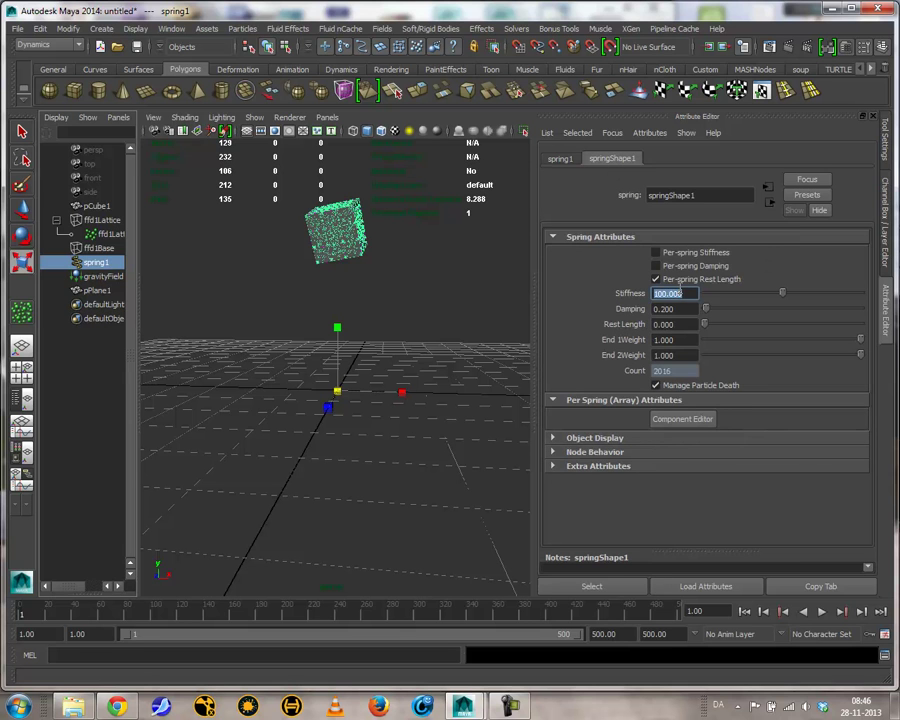
left_click(822, 612)
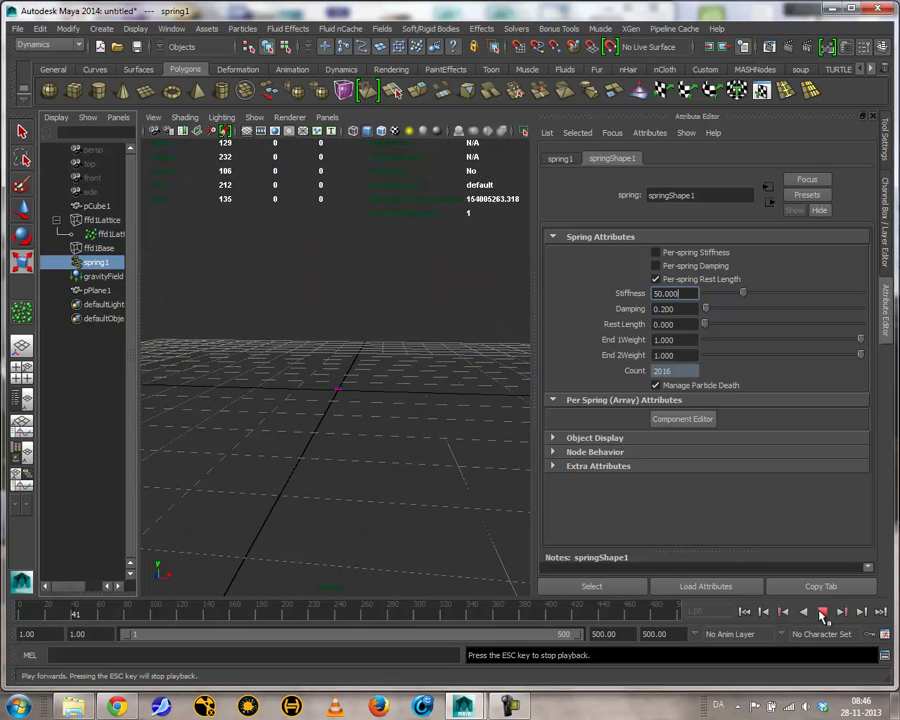
Set the spring Stiffness to 40 and replay the simulation from the first frame.
left_click(684, 296)
type("40")
key("Return")
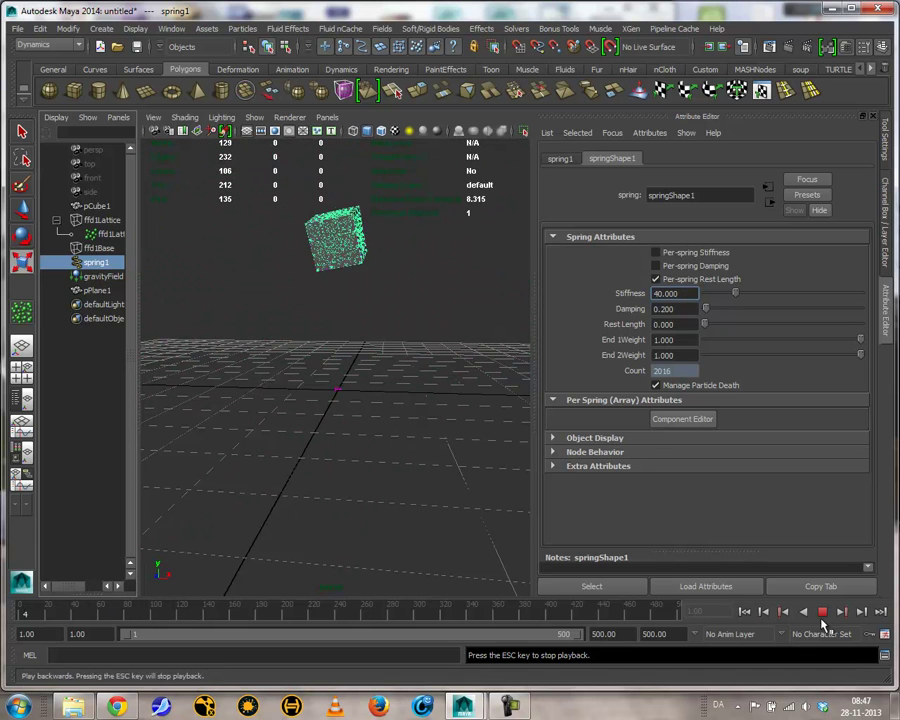
Try a spring Stiffness of 30, lower it to 20, and replay the simulation from the first frame before stopping it.
double_click(688, 294)
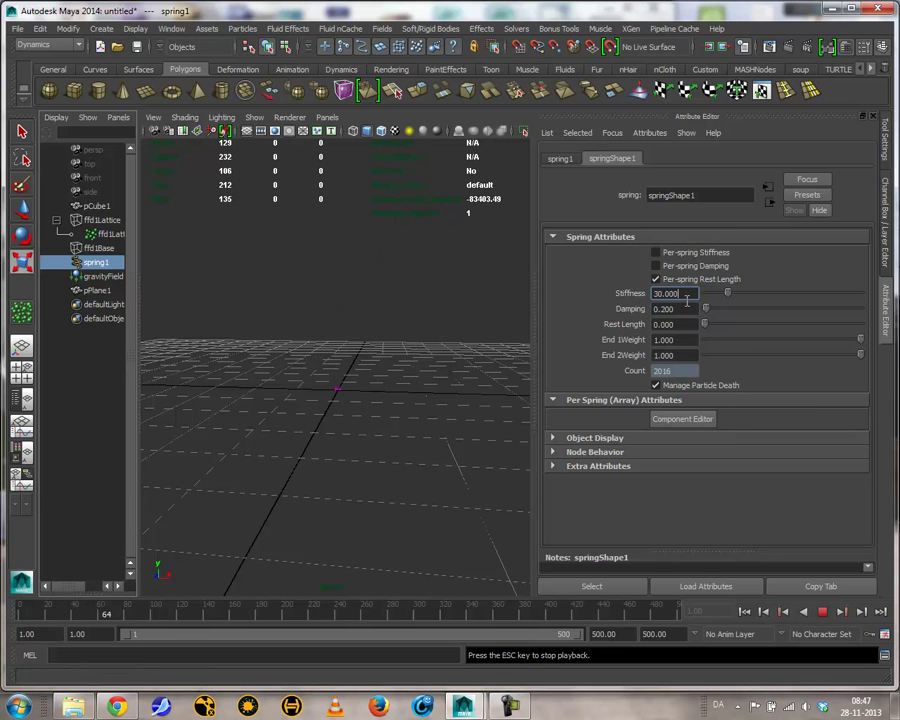
double_click(682, 294)
type("20")
key("Return")
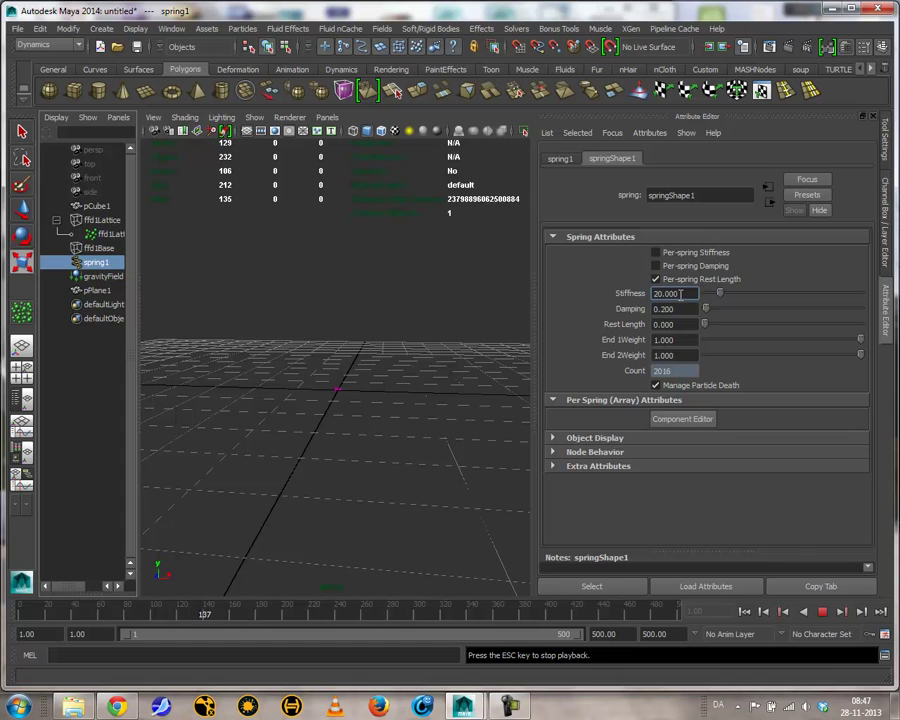
left_click(747, 619)
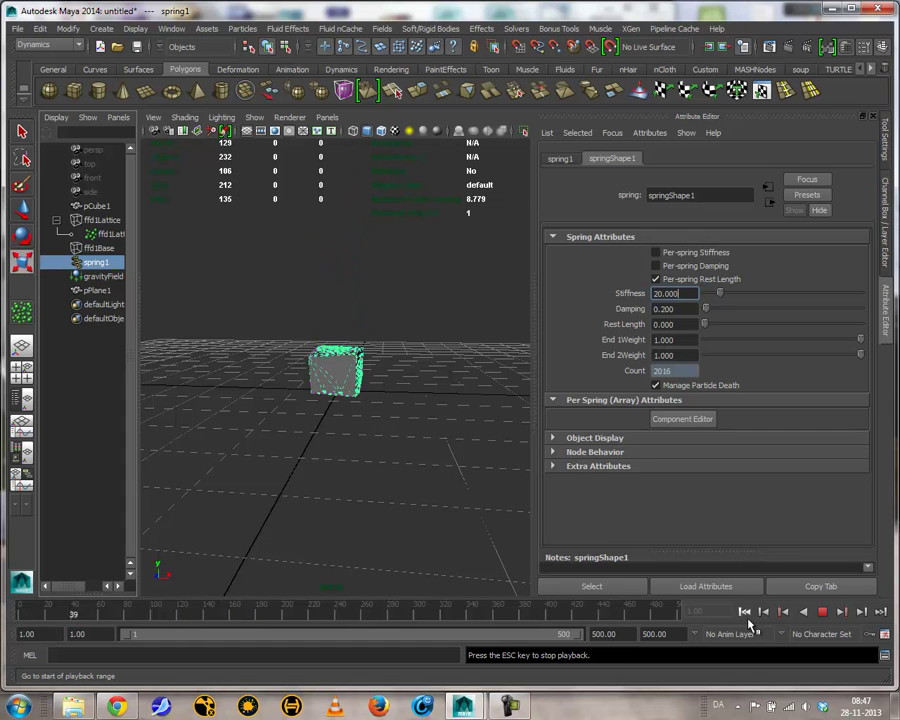
left_click(822, 611)
Hide spring1 and ffd1Lattice, using wireframe display to see the lattice around the cube.
key("r")
left_click_drag(337, 380, 422, 335)
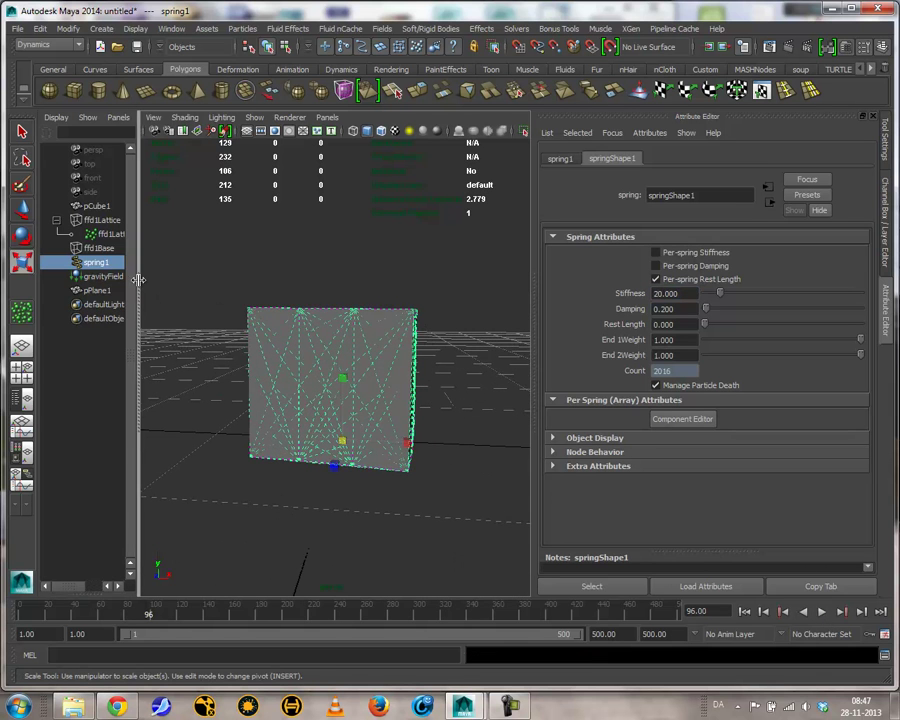
left_click_drag(321, 367, 341, 402, "alt")
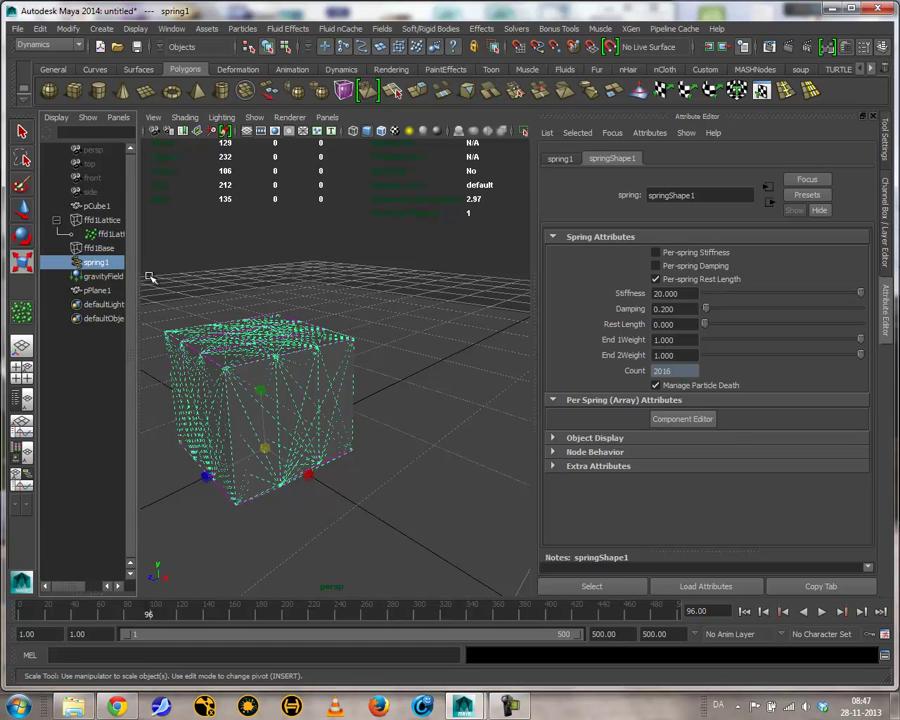
key("ctrl+h")
left_click_drag(237, 342, 308, 341, "alt")
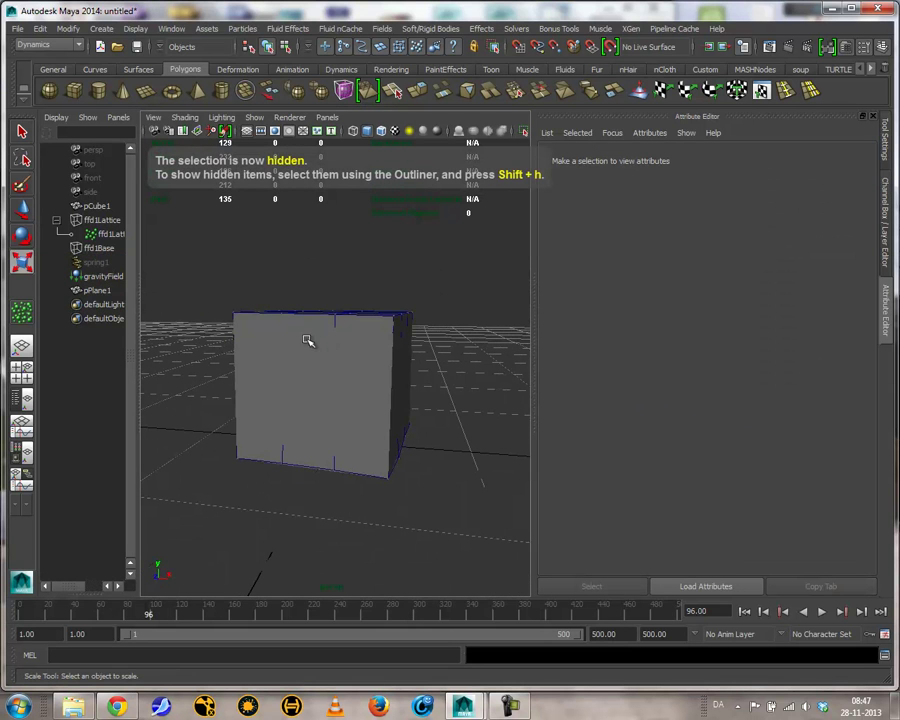
left_click(98, 221)
left_click_drag(373, 384, 260, 430, "alt")
key("4")
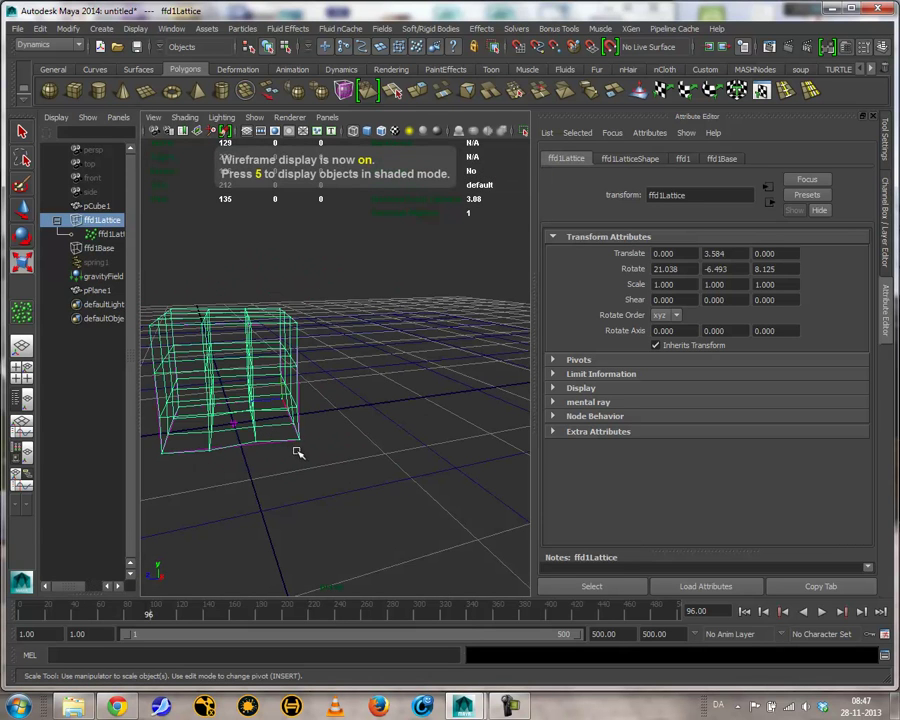
key("ctrl+h")
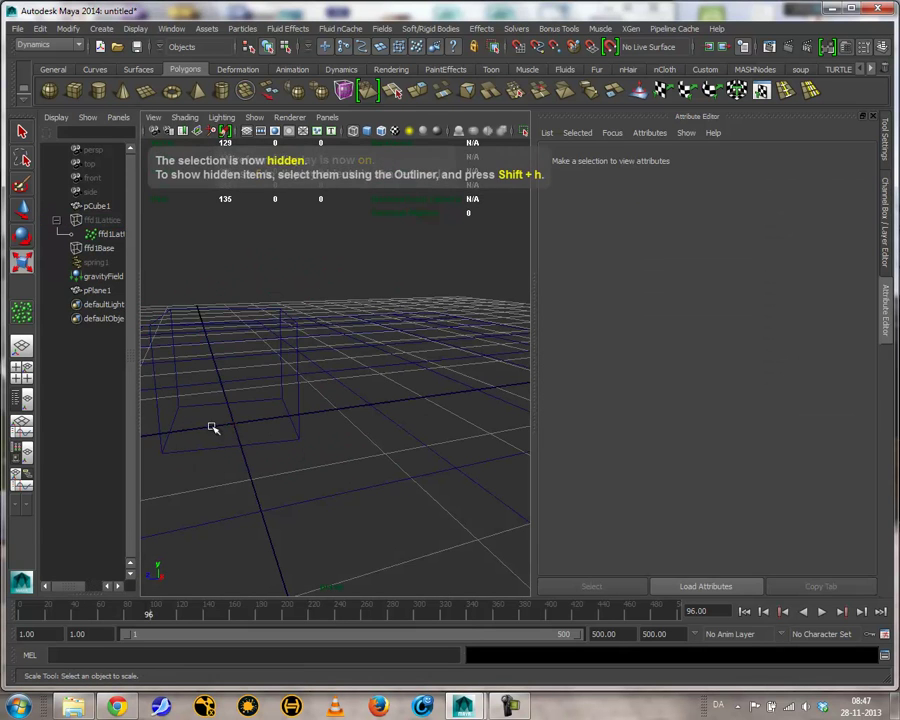
Select the lattice base, the floor plane and the lattice particle object in turn to identify them in the scene.
left_click(120, 247)
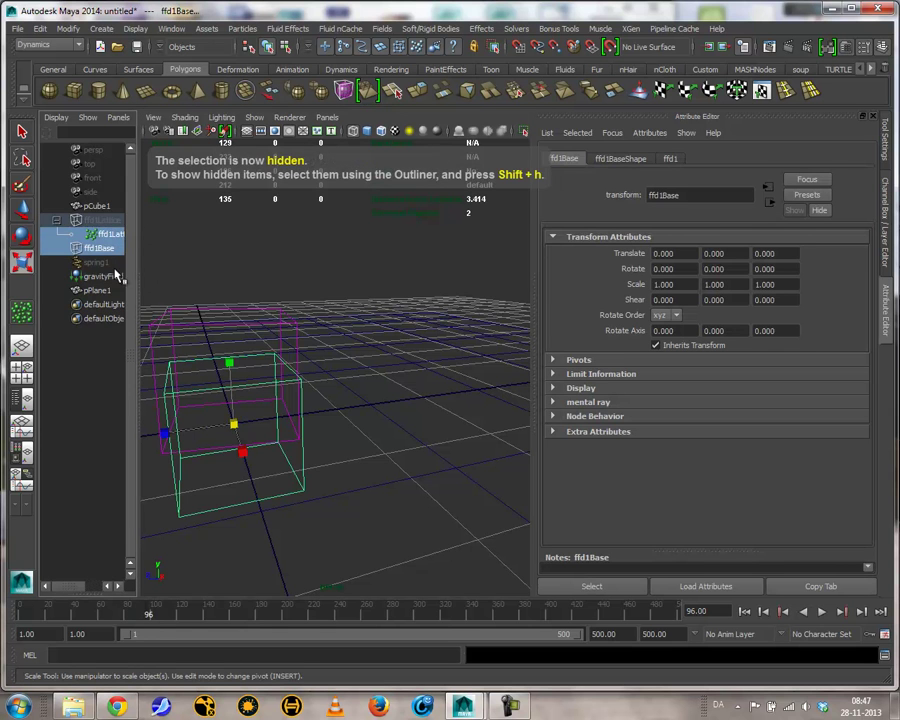
left_click(362, 370)
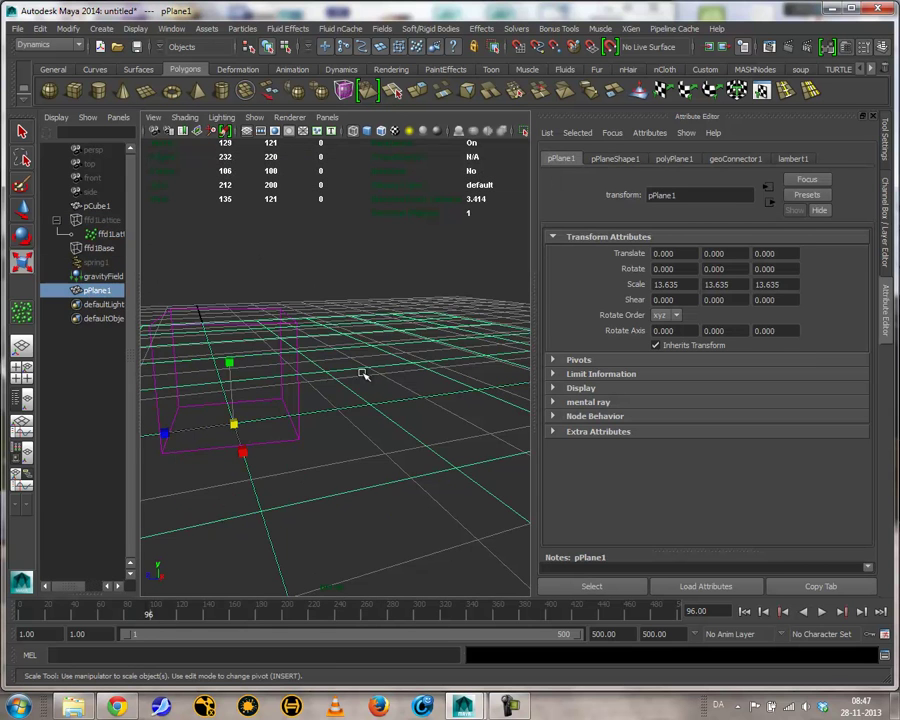
scroll(306, 373, "down", 3)
left_click_drag(306, 373, 221, 294, "alt")
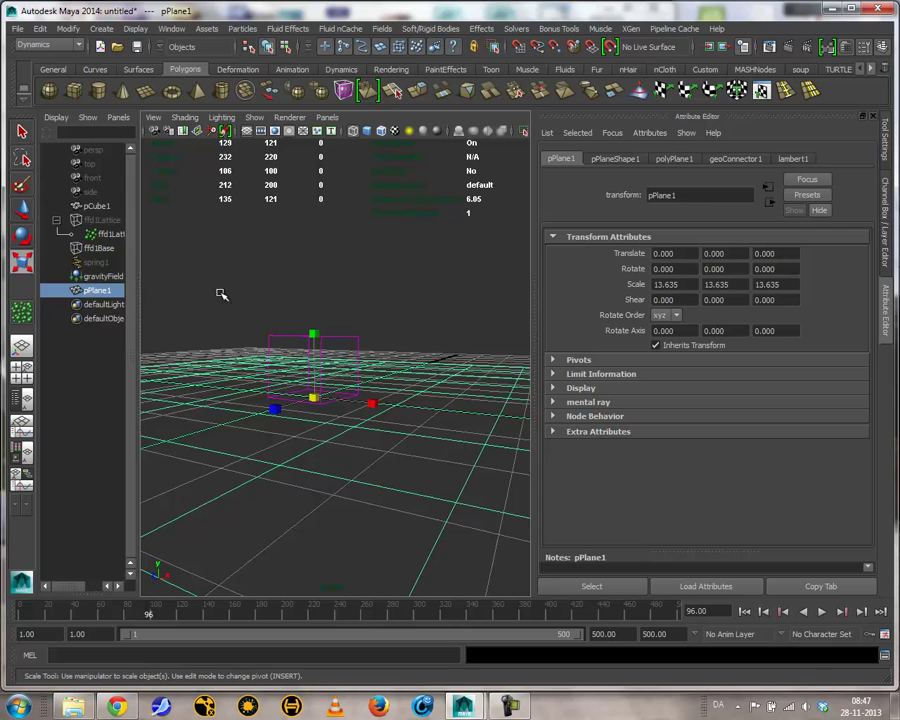
left_click(114, 238)
scroll(456, 422, "up", 4)
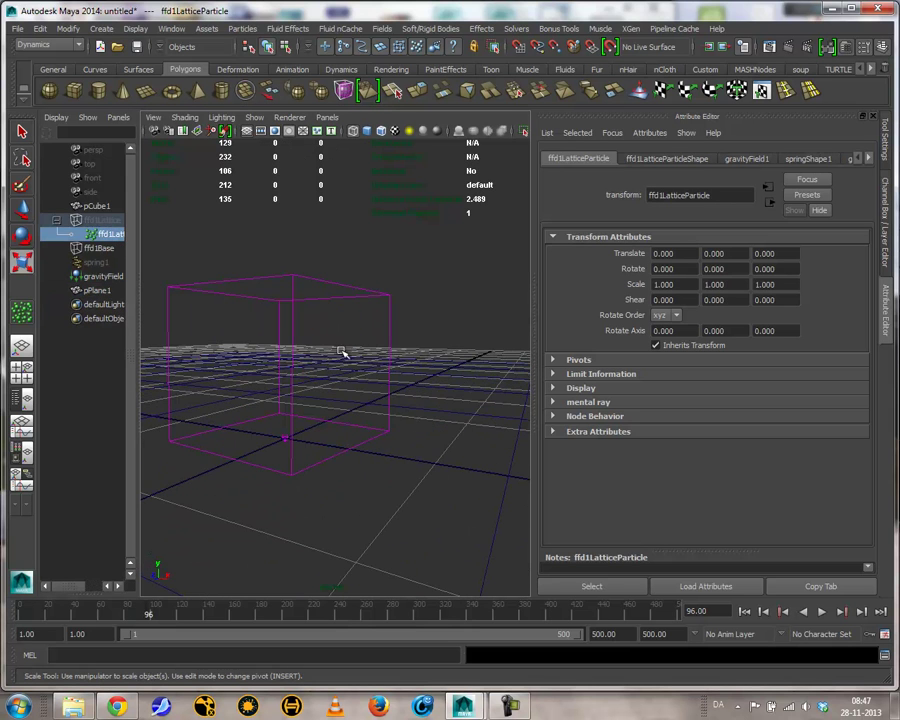
Clear the selection, restore shaded display, and play the simulation from the first frame with only the cube shown.
left_click(352, 352)
key("5")
left_click_drag(369, 354, 399, 370, "alt")
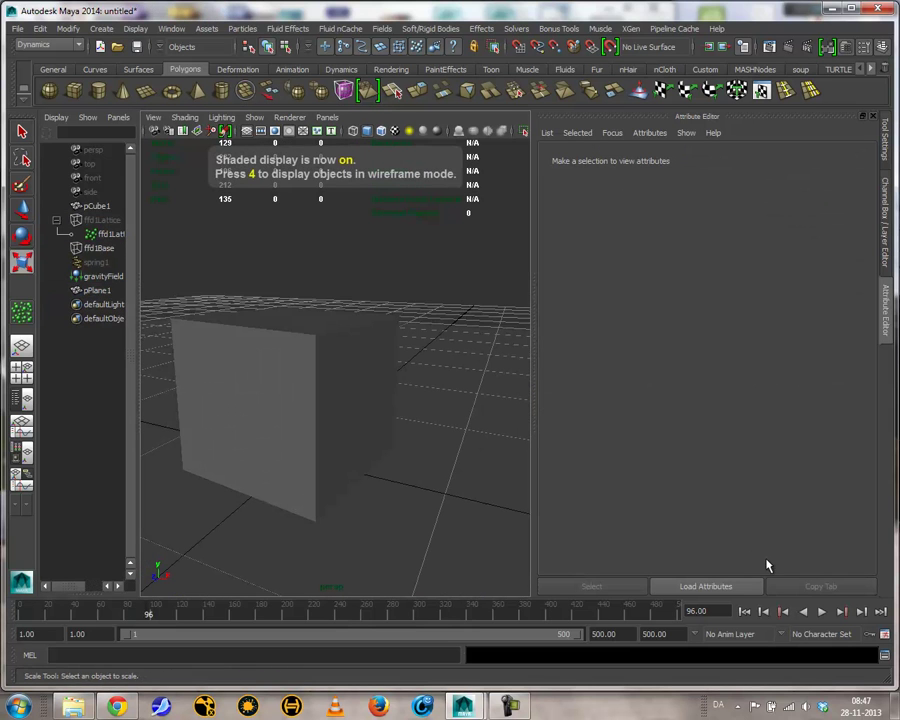
left_click(744, 611)
left_click(822, 611)
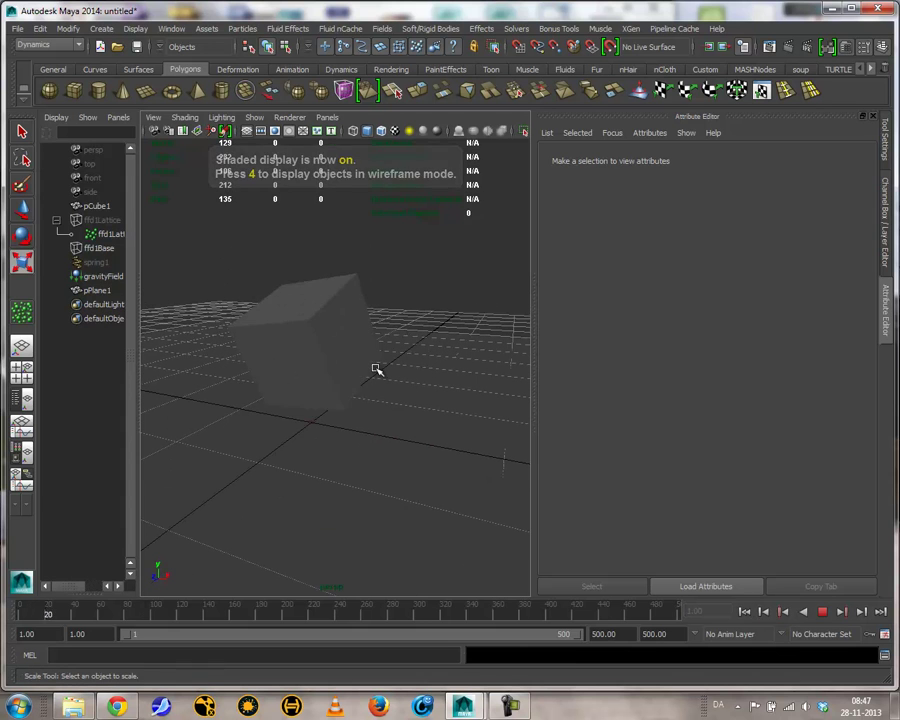
left_click(822, 611)
Set the width, height and depth subdivisions of pCube1 to 10 and replay the simulation from the first frame.
left_click(296, 364)
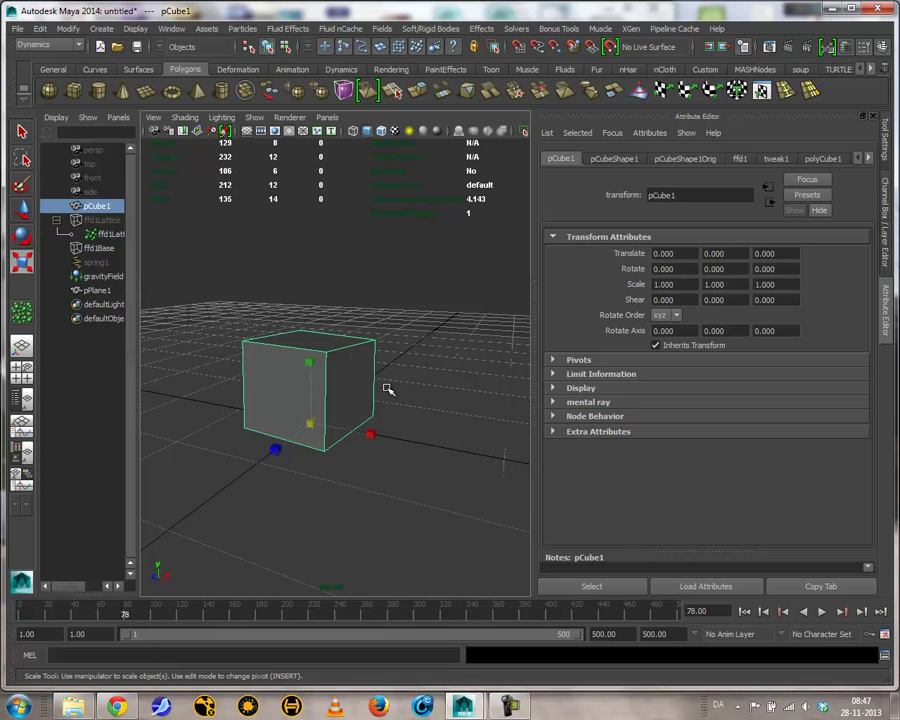
left_click(823, 159)
left_click_drag(703, 310, 733, 340)
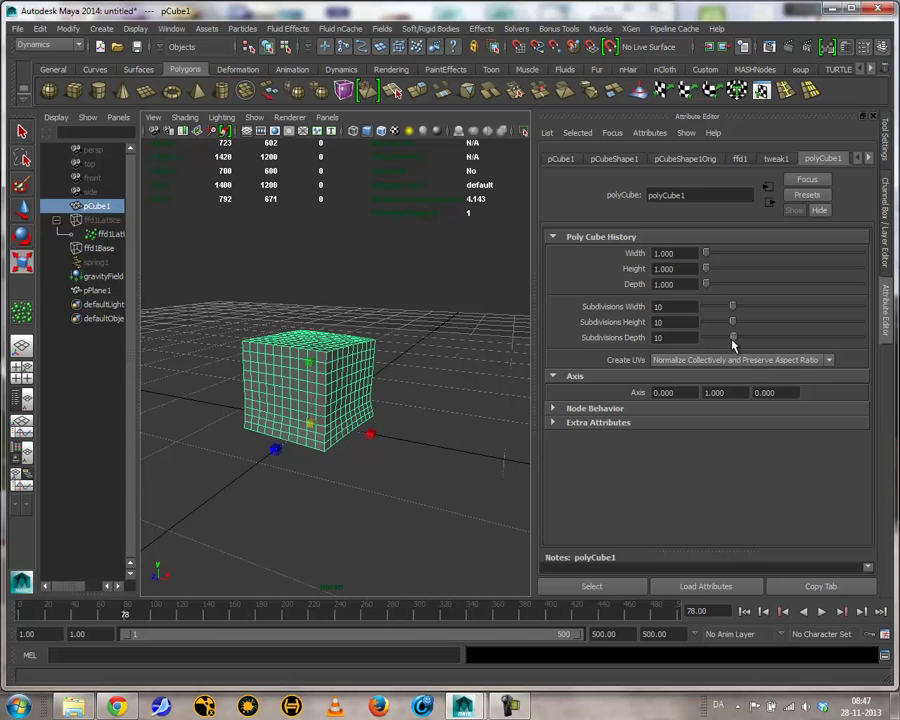
left_click(745, 611)
left_click(824, 613)
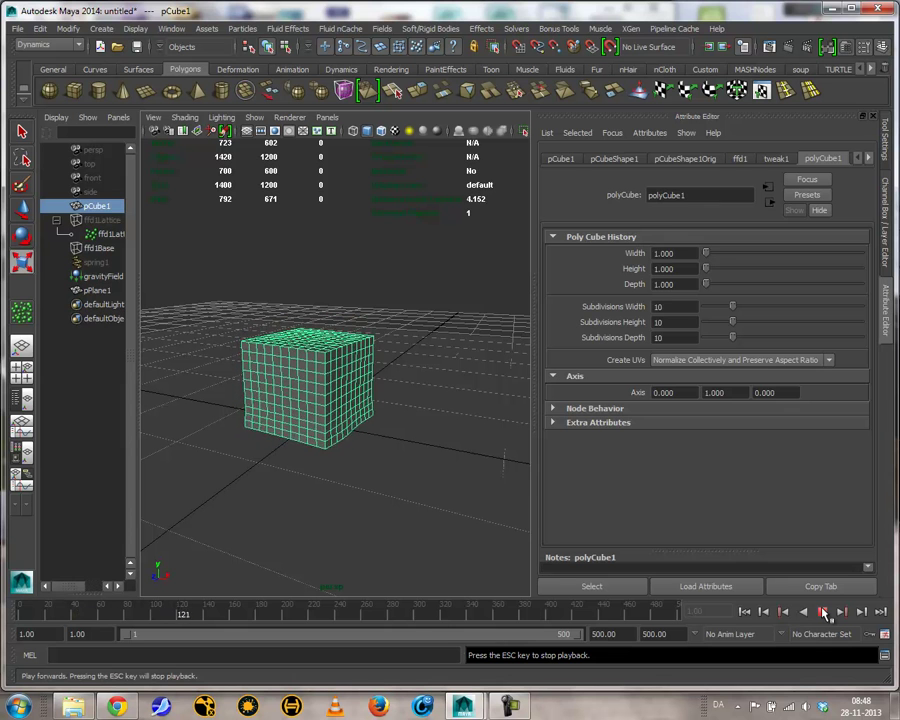
left_click(823, 612)
Replay the fall in a close view and stop at frame 34 to examine the cube's deformation against the floor.
left_click_drag(430, 440, 463, 446, "alt")
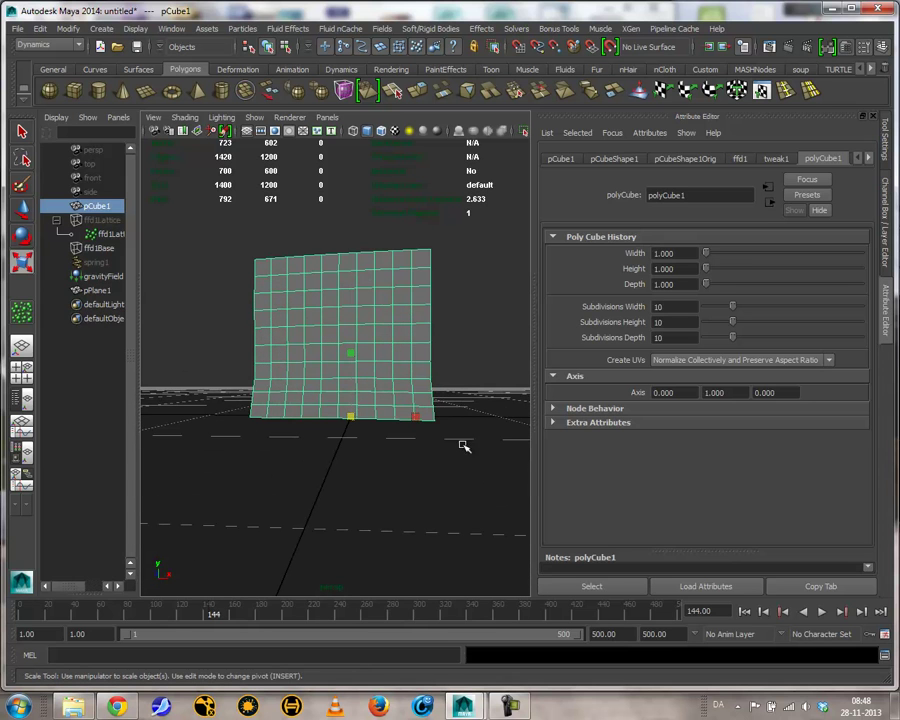
left_click(746, 612)
left_click(822, 612)
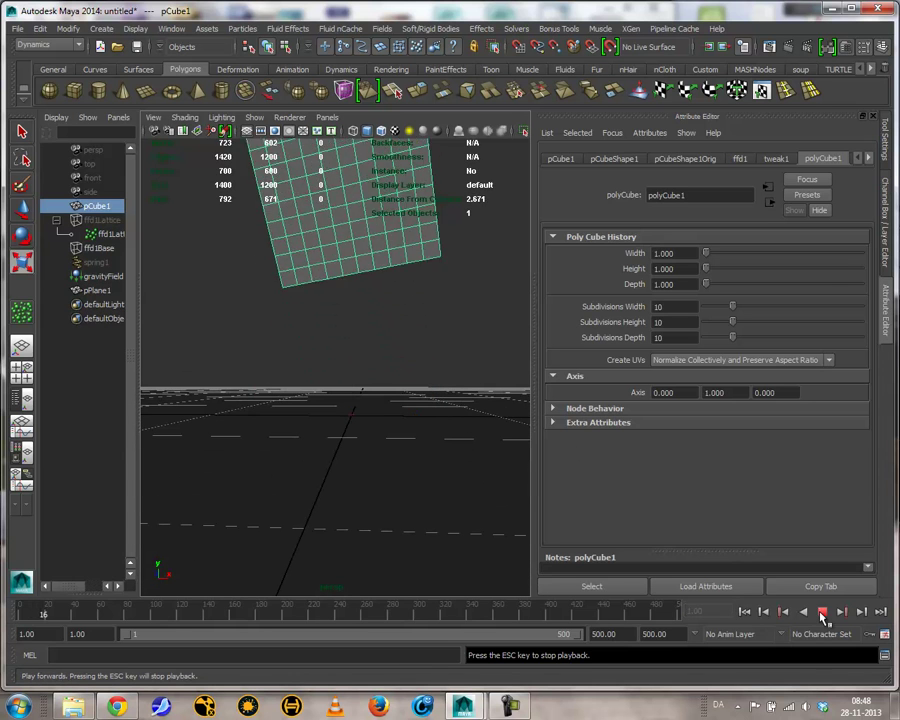
left_click(822, 612)
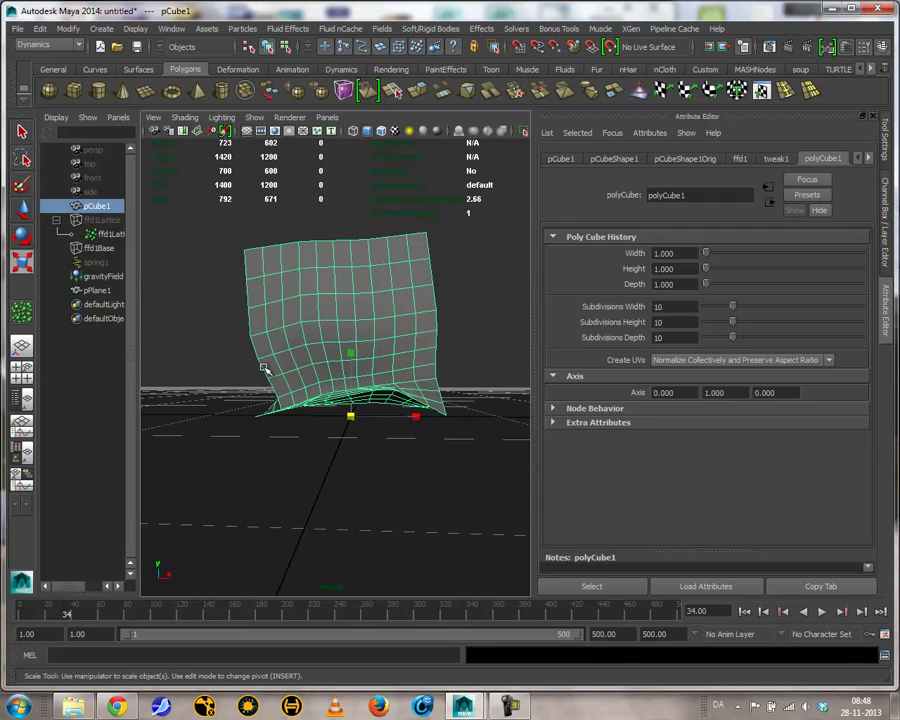
Set Local Influence S, T and U of the cube's ffd1 lattice deformer to 4.
left_click(100, 220)
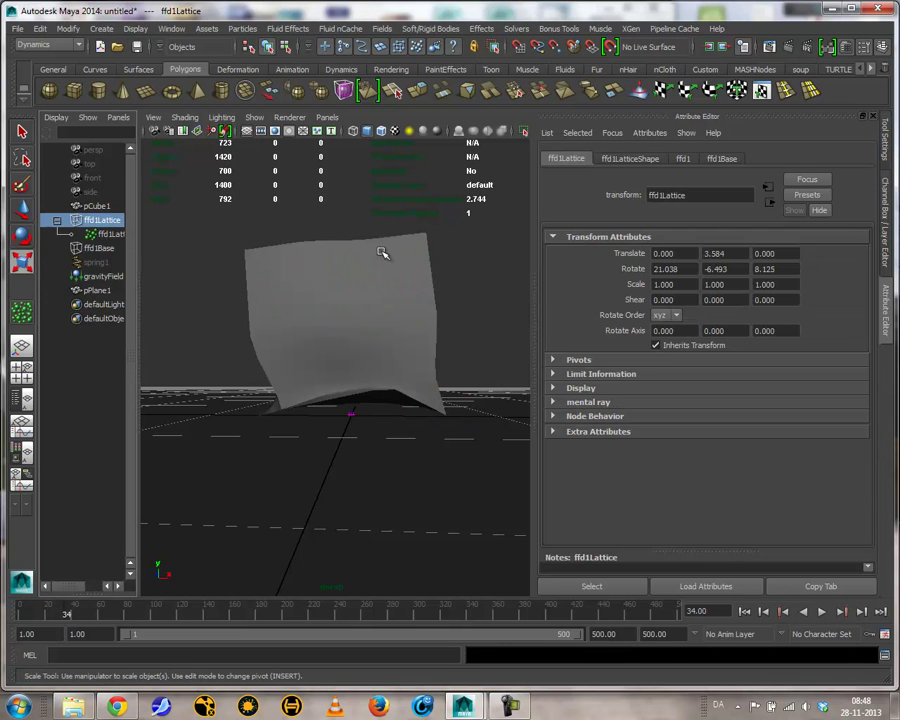
left_click(684, 159)
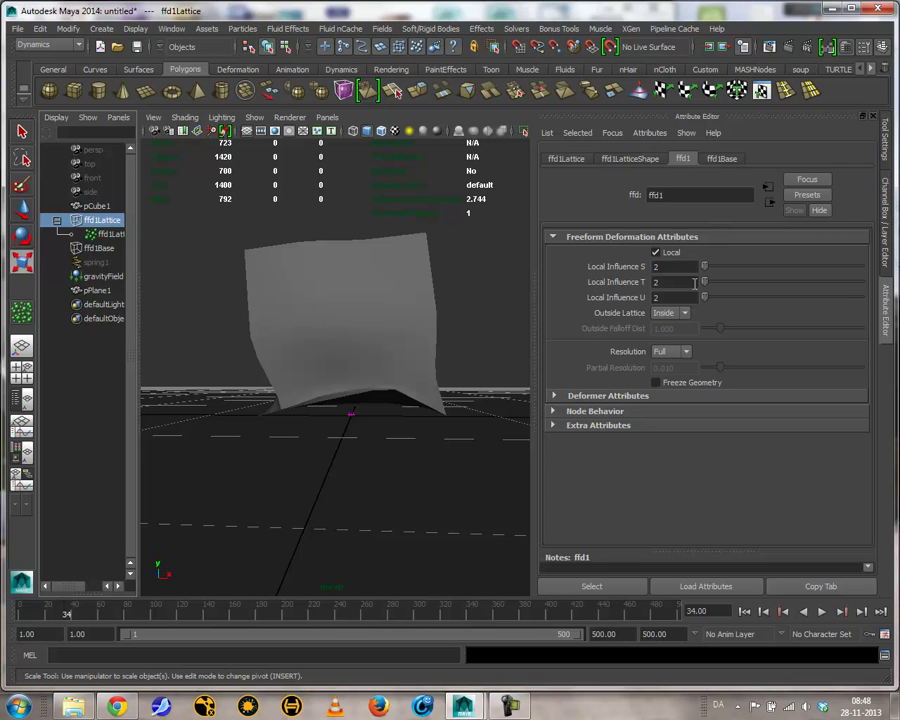
left_click(671, 267)
type("4")
key("Tab")
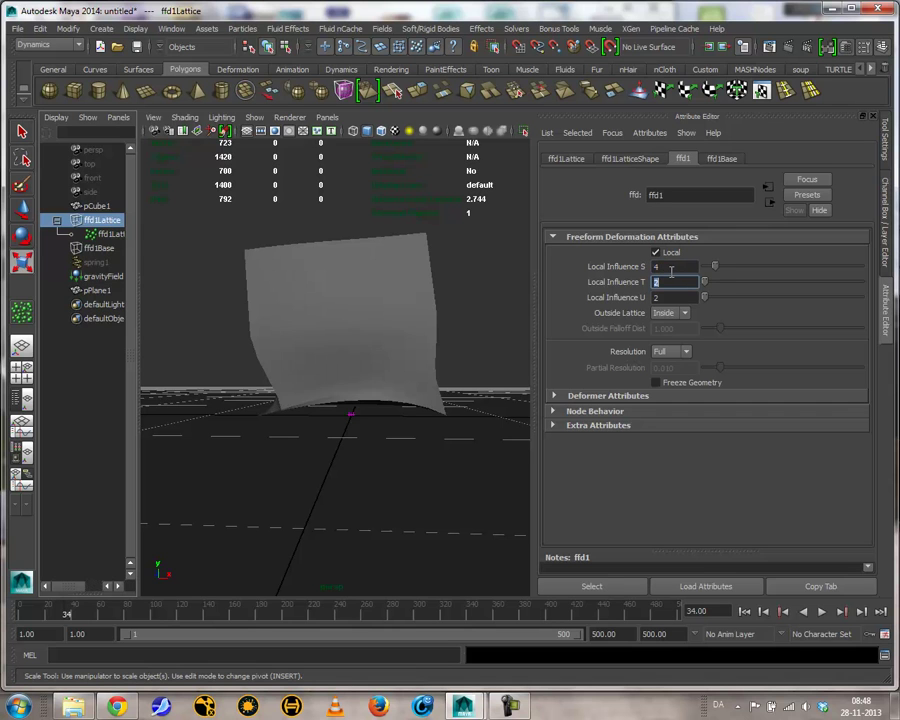
type("4")
key("Tab")
type("4")
key("Return")
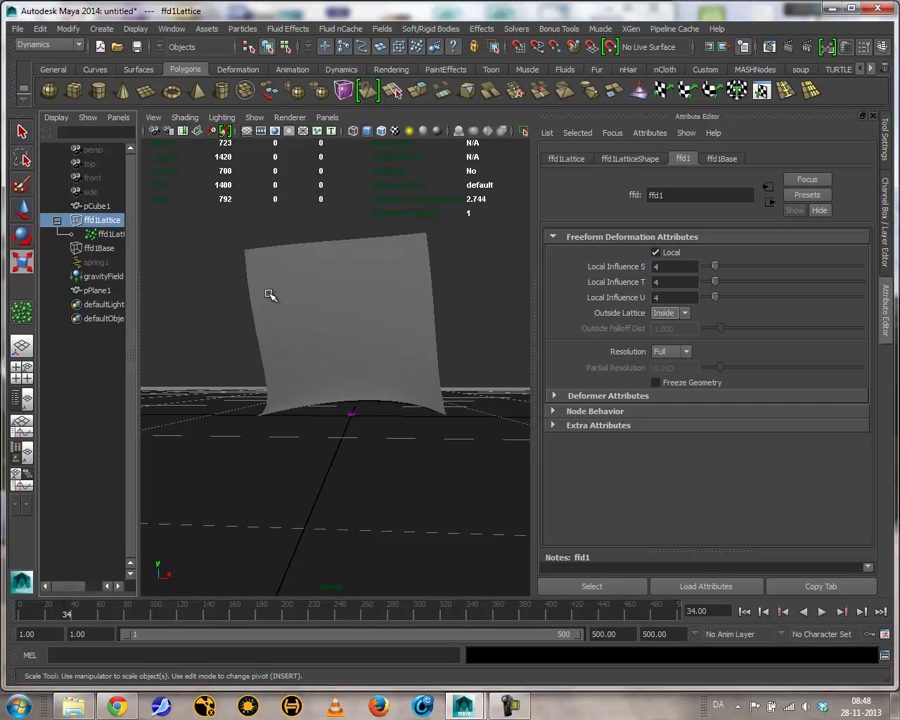
Replay the simulation twice from the first frame to examine the smoother lattice deformation, stopping at frame 77.
left_click_drag(487, 375, 496, 402, "alt")
left_click(744, 611)
left_click(822, 611)
left_click_drag(432, 430, 355, 438, "alt")
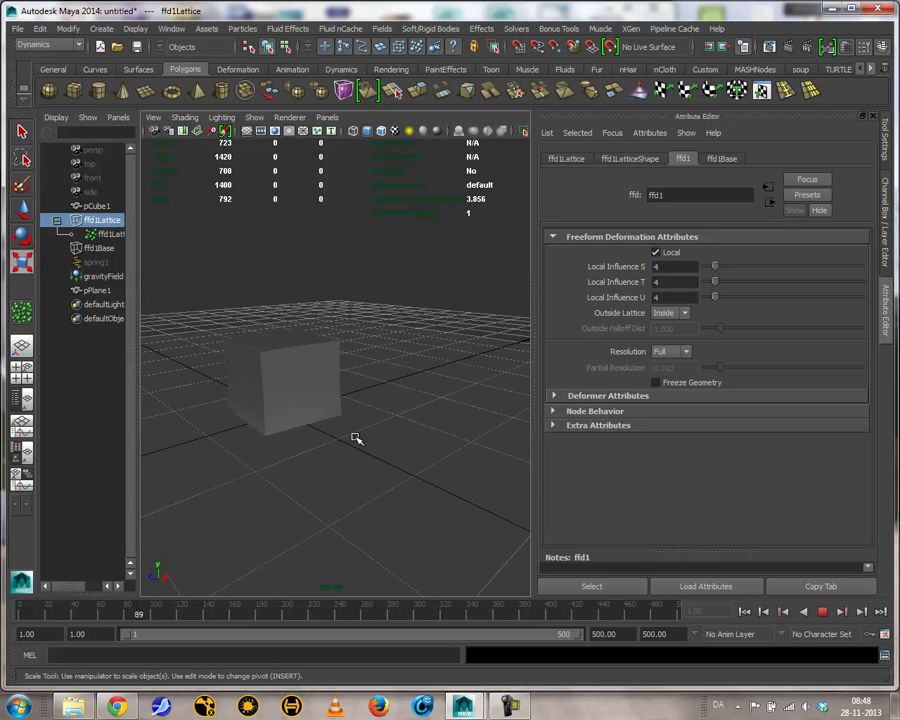
left_click(744, 611)
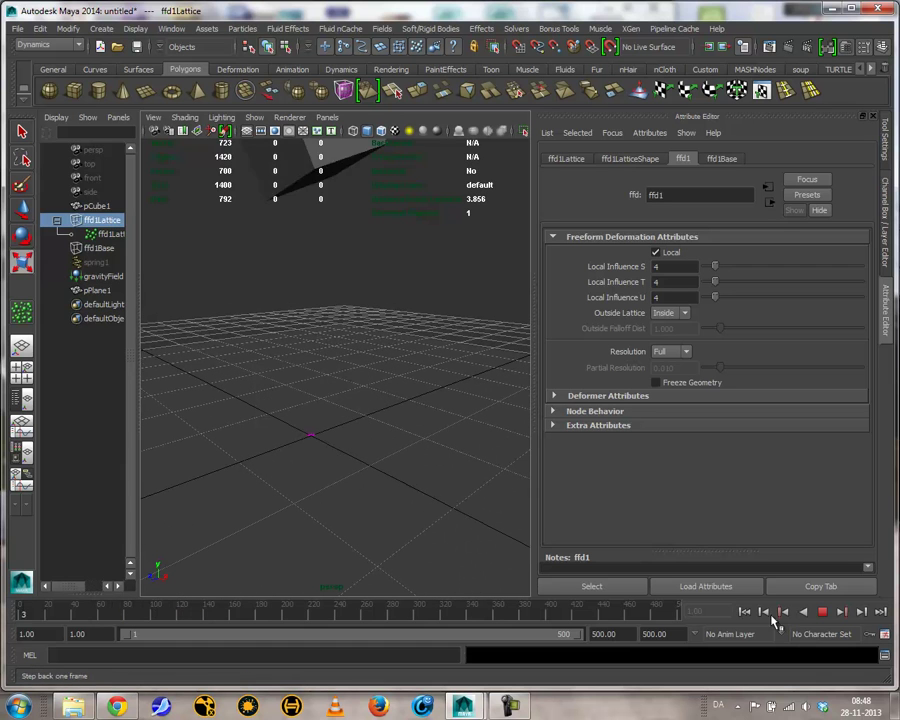
left_click(822, 611)
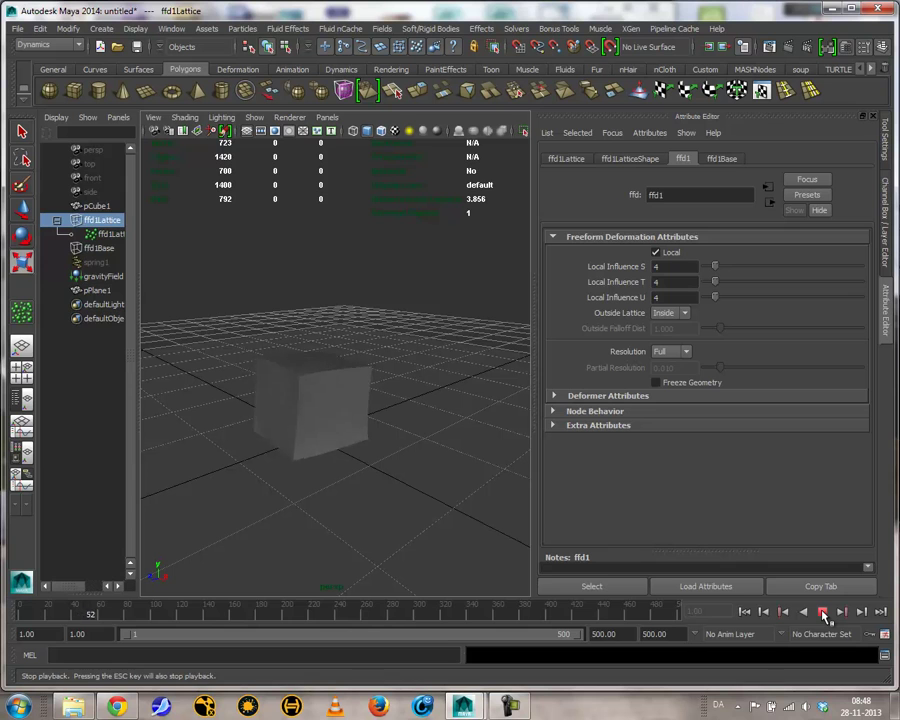
left_click(823, 613)
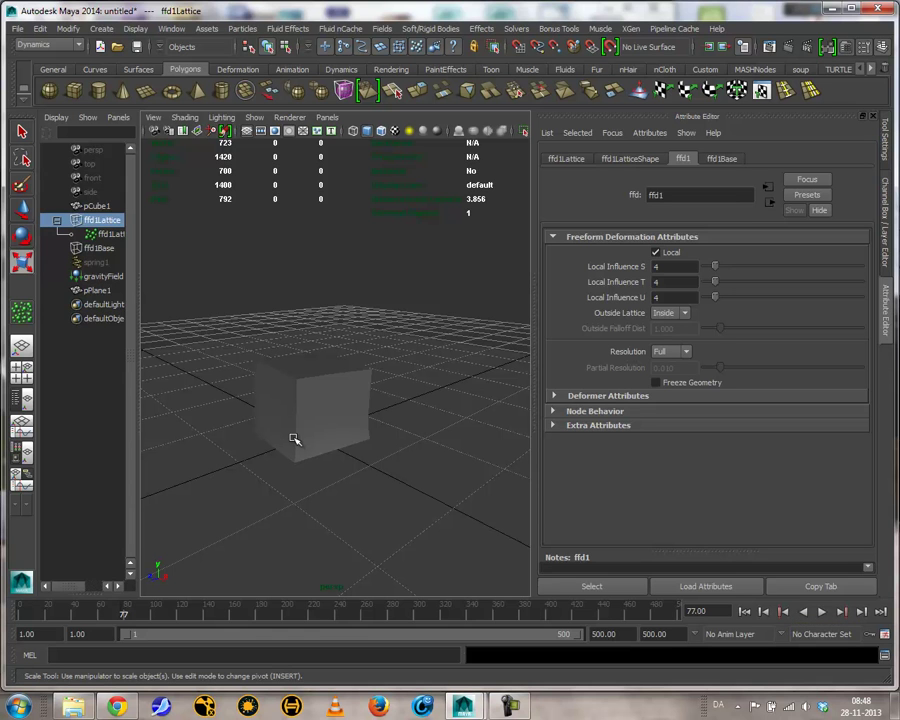
Create a second polygon cube and move it above the floor to about 2.64 in X and 2.74 in Y.
right_click_drag(311, 438, 265, 340, "alt")
left_click_drag(265, 340, 301, 281, "alt")
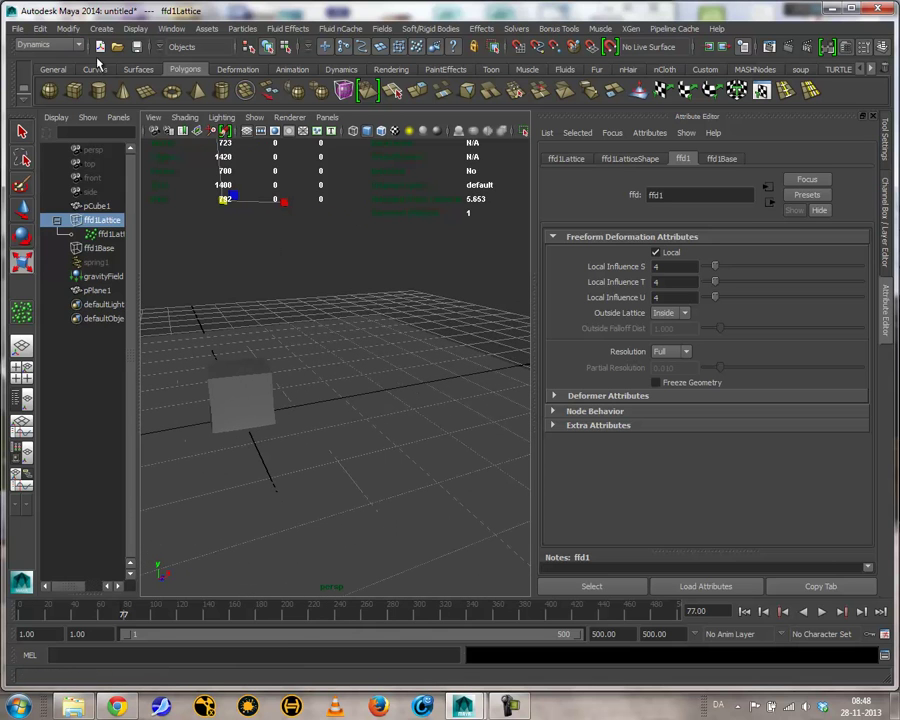
left_click(74, 90)
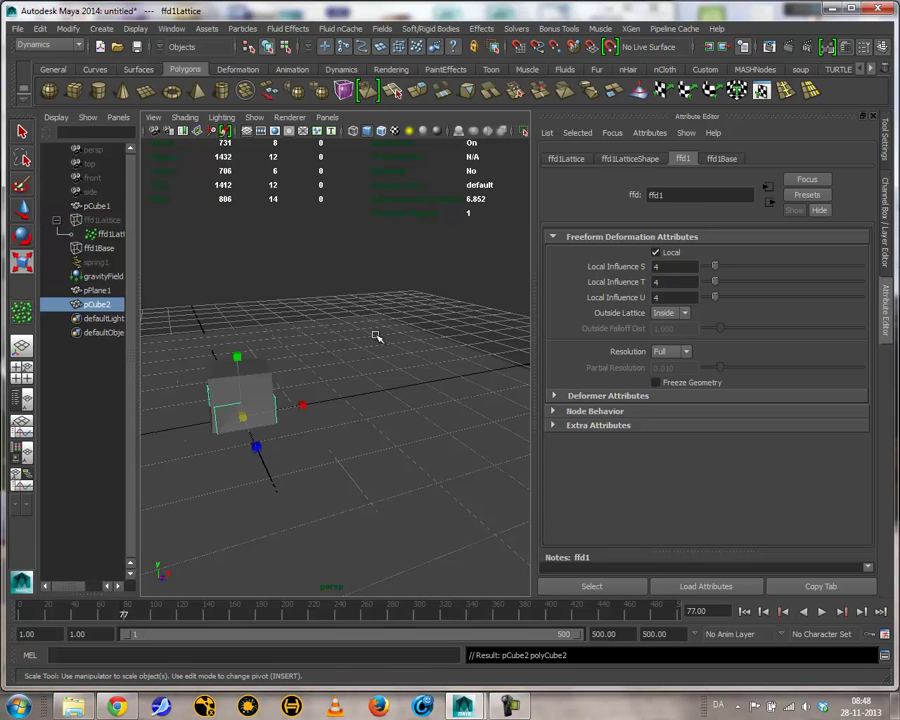
key("w")
left_click_drag(284, 406, 412, 296)
left_click_drag(376, 243, 376, 208)
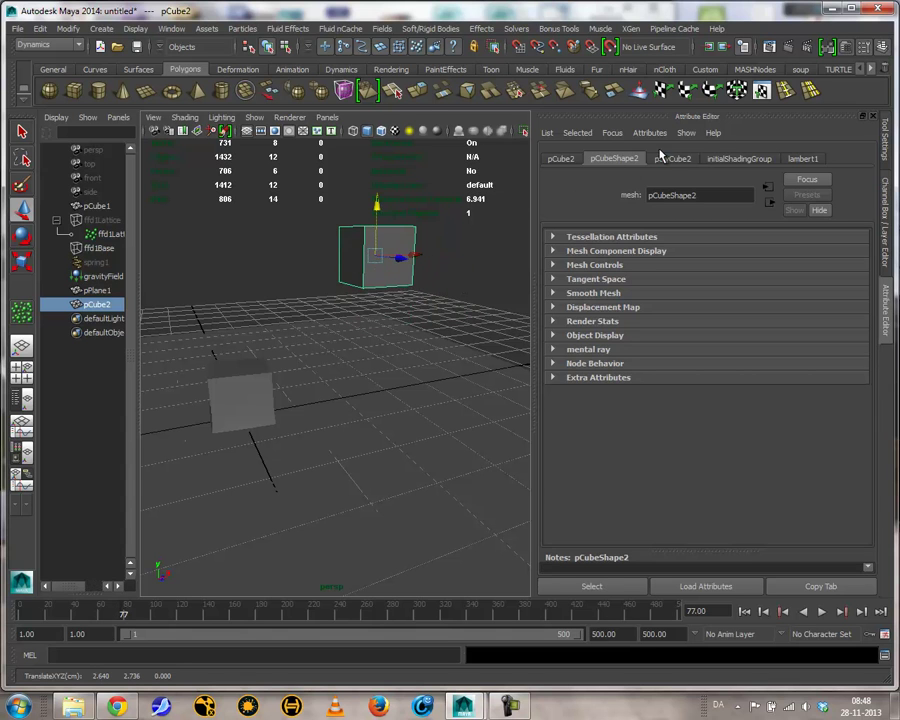
Set the second cube's width, height and depth subdivisions to 10 and rotate it freely so it hangs tilted.
left_click(668, 159)
left_click(669, 306)
type("10")
key("Tab")
type("10")
key("Tab")
type("10")
key("Return")
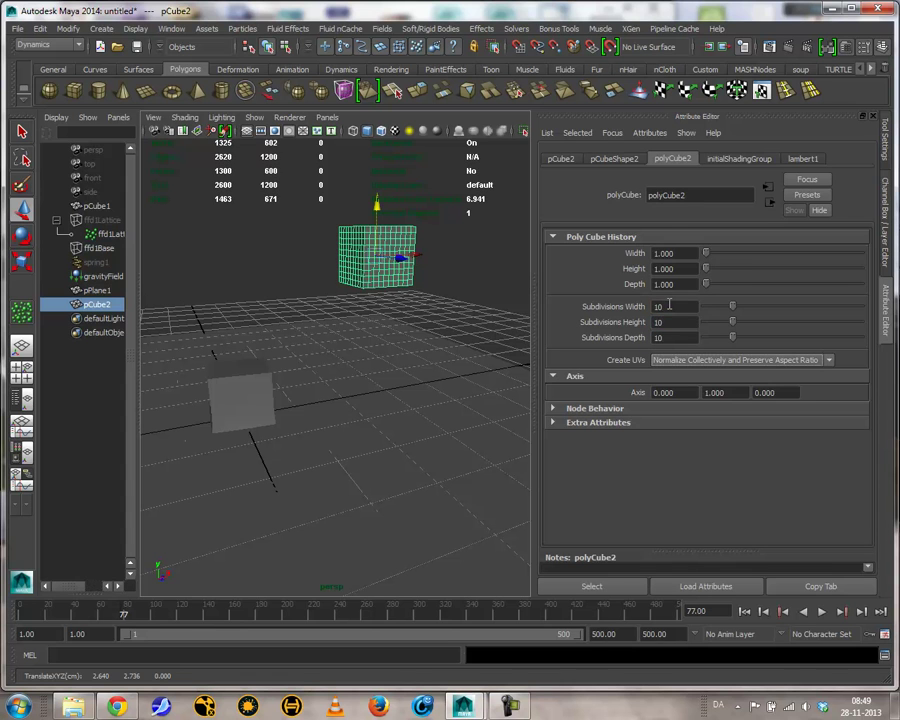
key("e")
left_click_drag(368, 249, 311, 206)
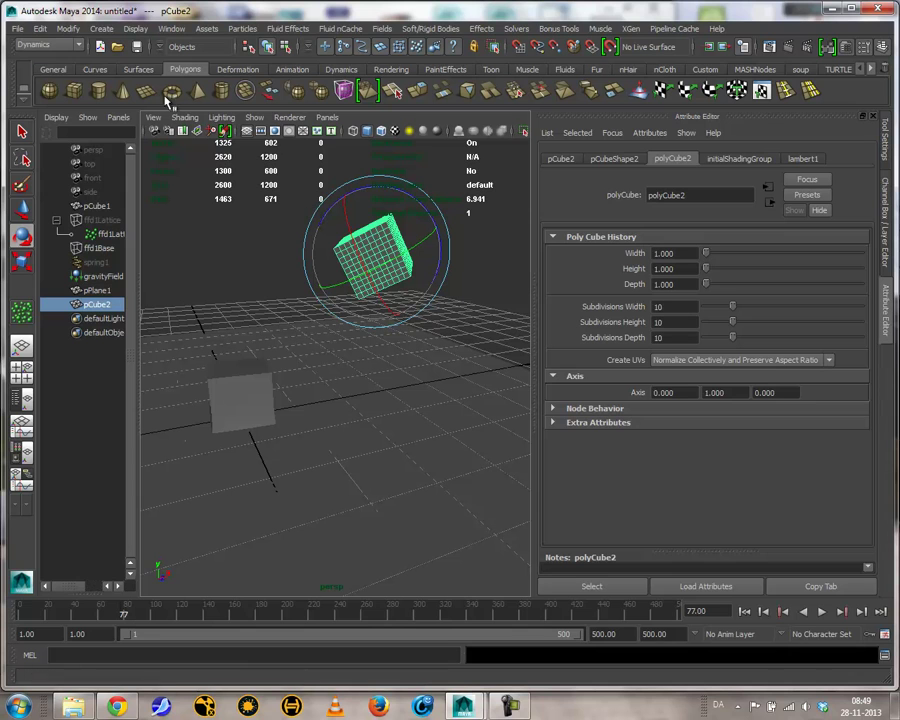
Switch to the nDynamics menu set and turn the selected second cube into an nCloth object.
left_click(46, 45)
left_click(36, 102)
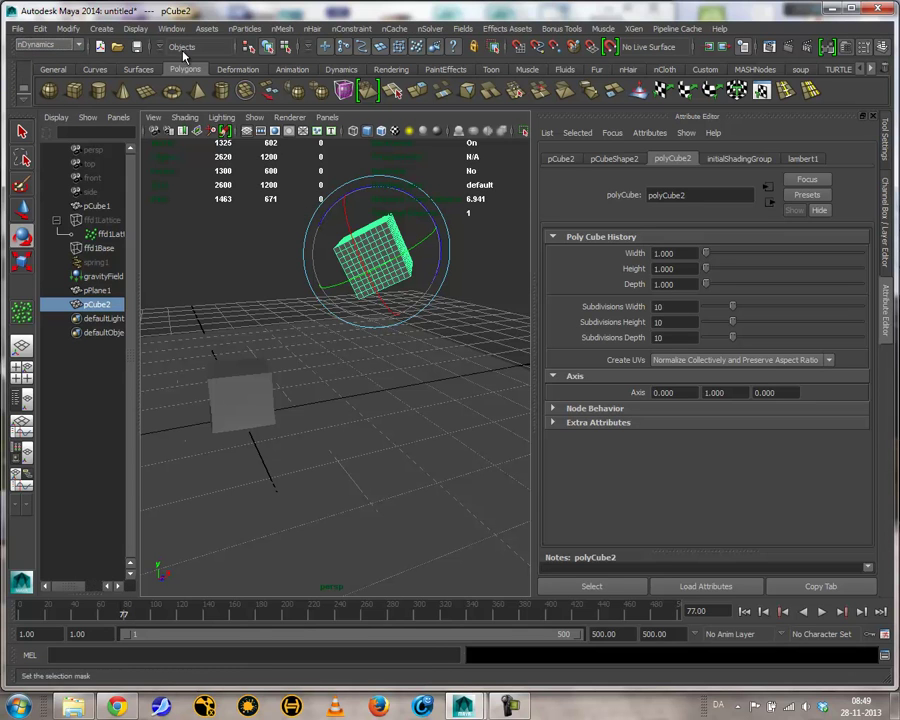
left_click(282, 28)
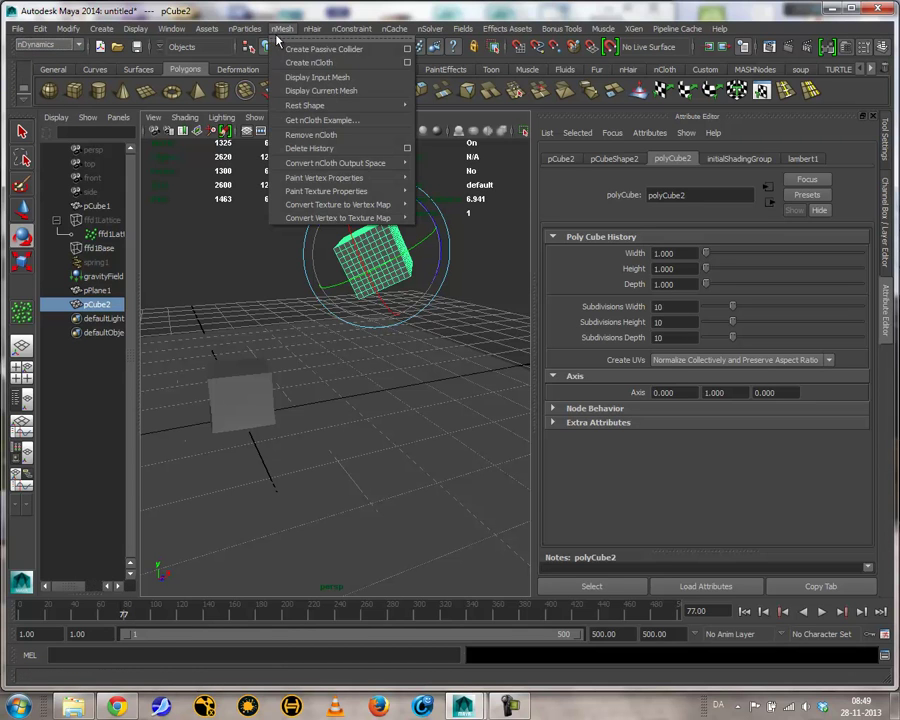
left_click(296, 63)
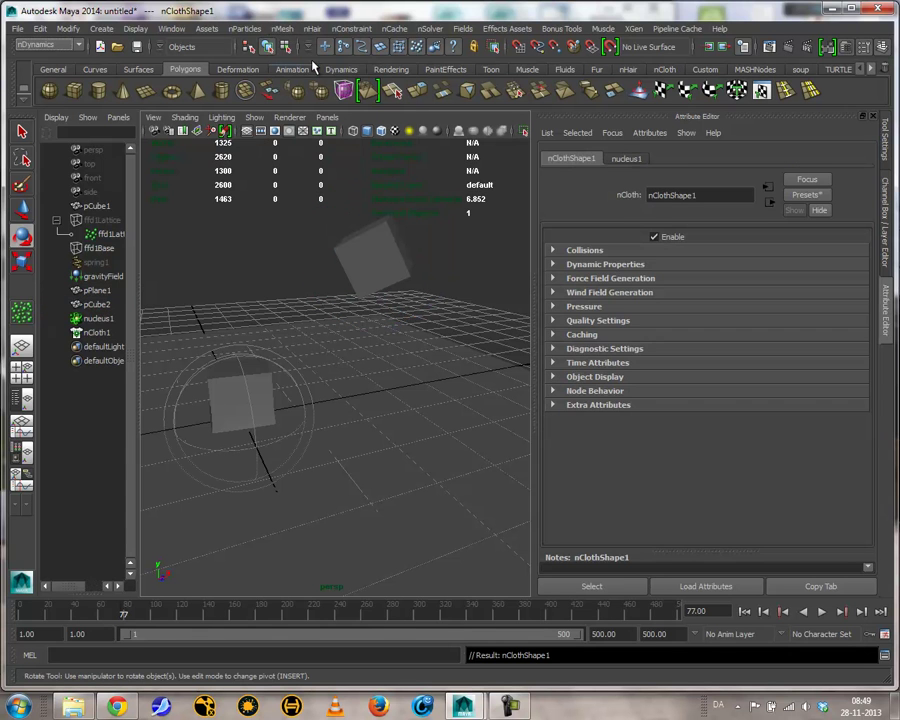
Make the floor plane a passive collider for the nCloth cube.
left_click(391, 414)
left_click(282, 28)
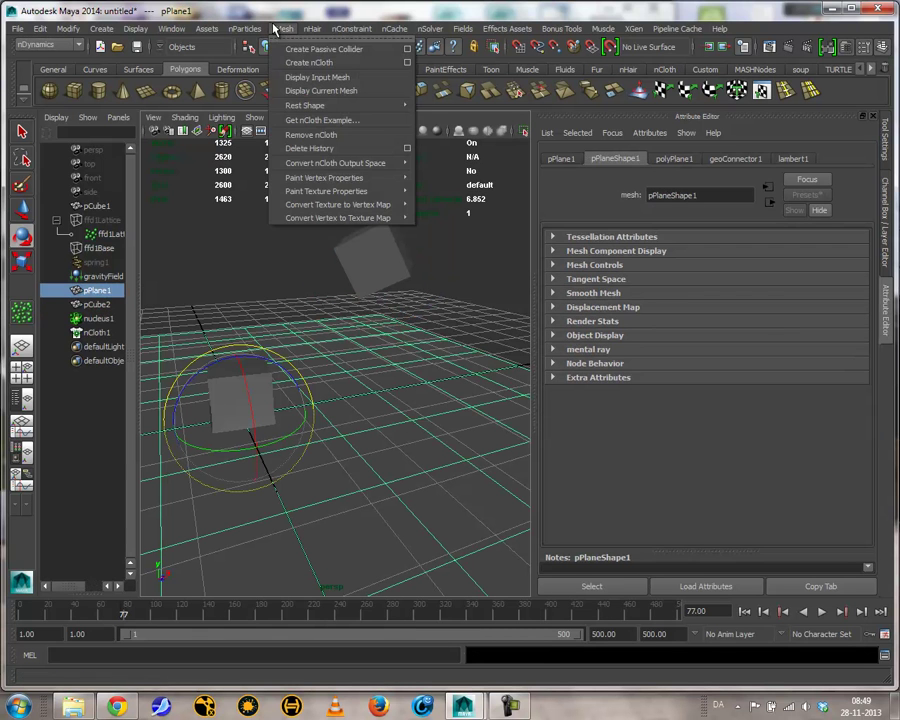
left_click(300, 48)
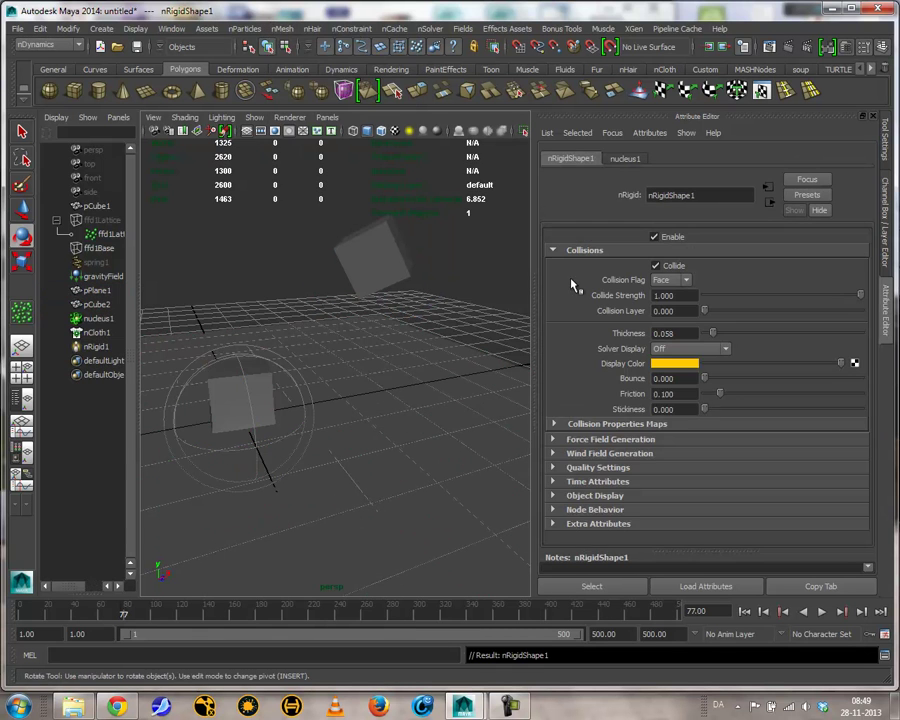
Replay the simulation from the first frame and examine up close how the default nCloth cube lands on the floor.
left_click(821, 612)
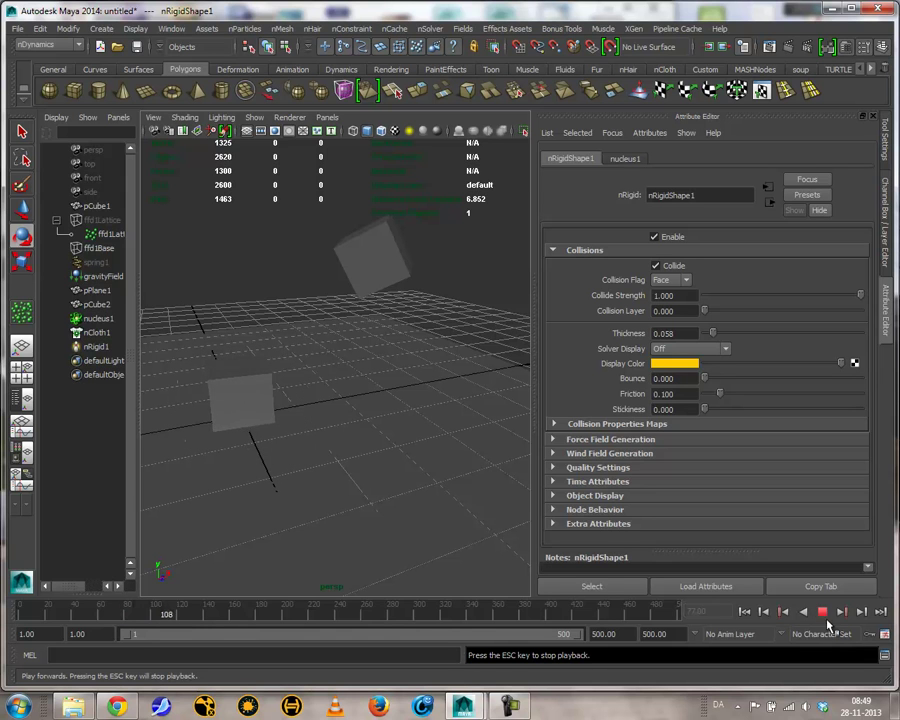
left_click(821, 612)
left_click(744, 612)
left_click(821, 612)
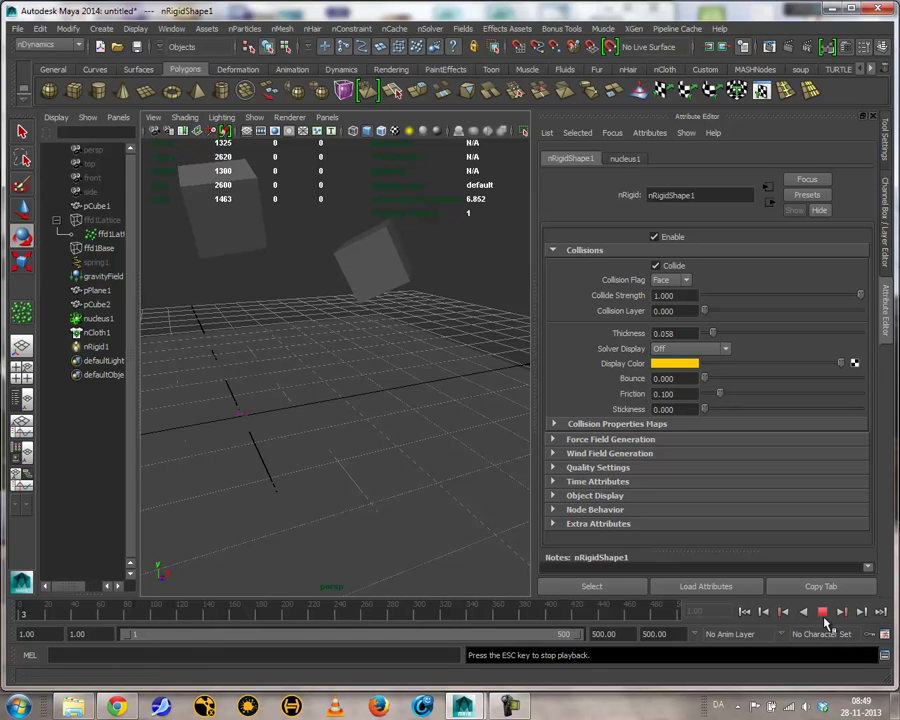
left_click_drag(321, 394, 301, 412, "alt")
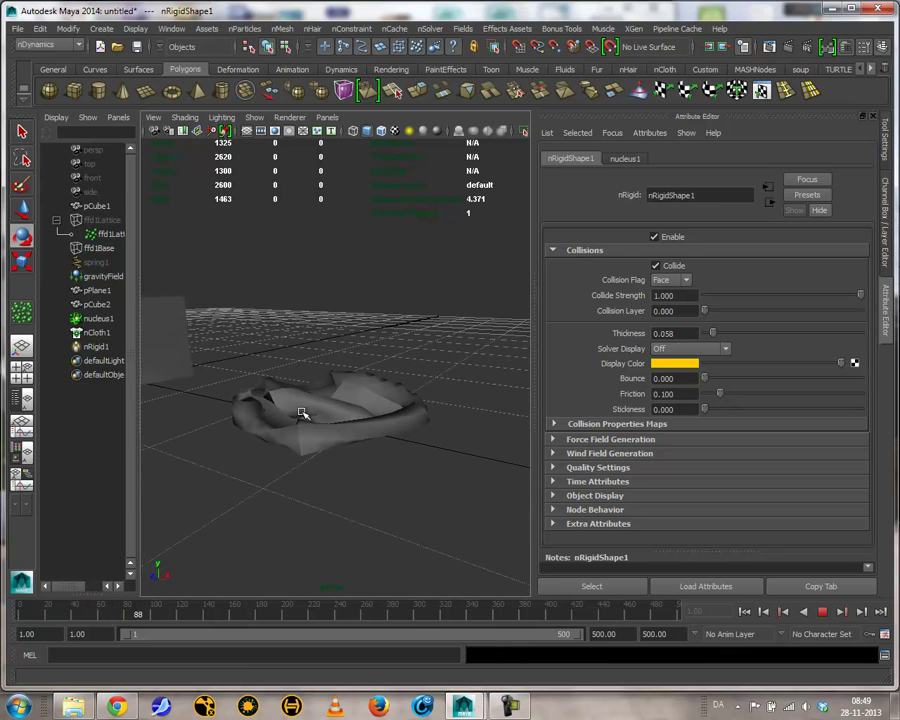
Replace the second cube's nCloth settings with the solidRubber preset and replay the drop from the first frame.
left_click(368, 388)
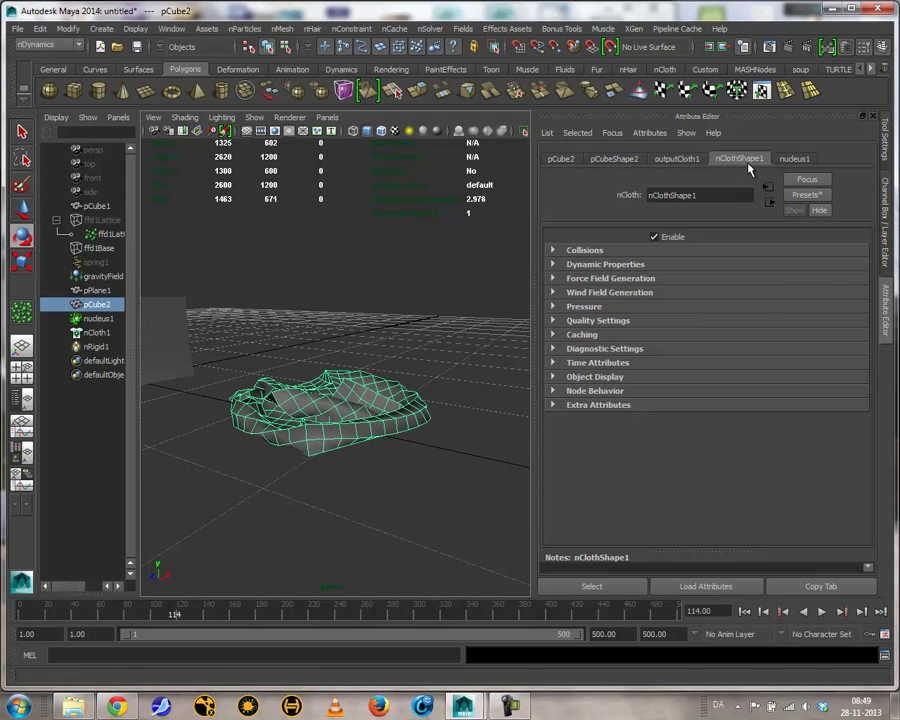
left_click(812, 196)
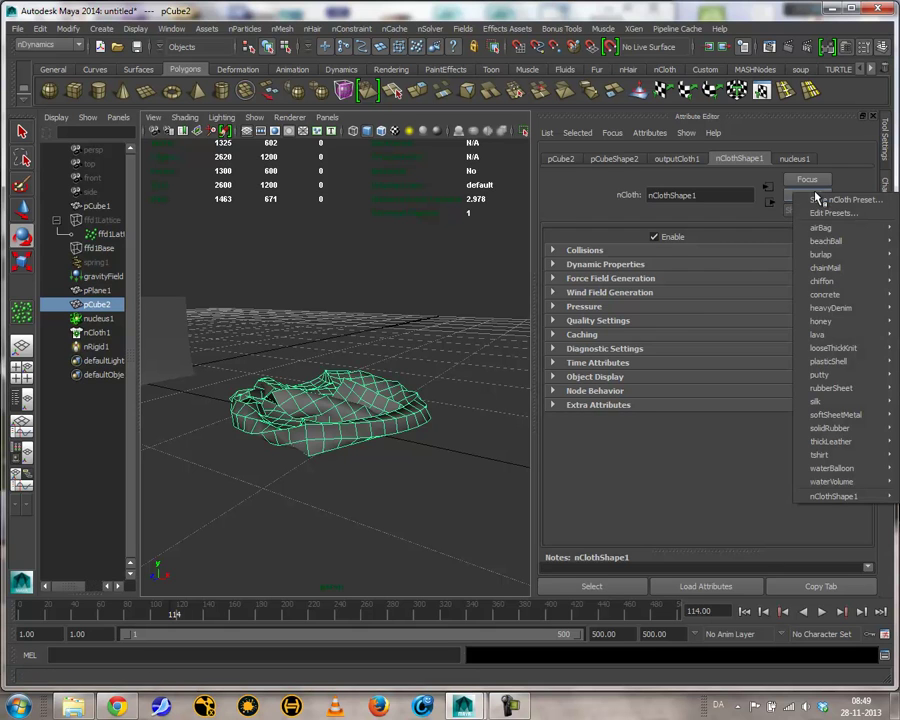
left_click(754, 428)
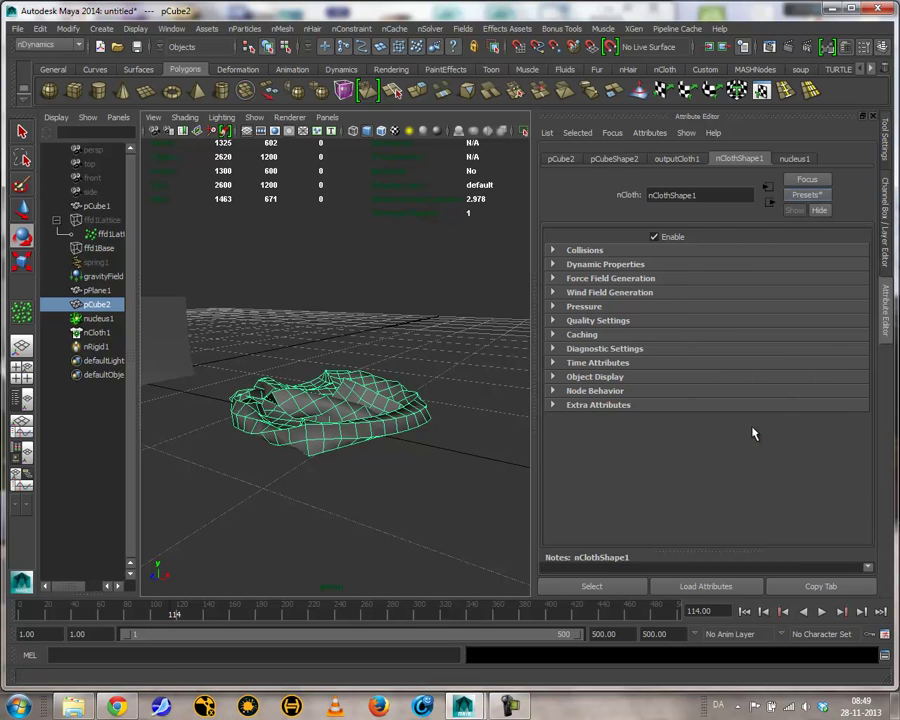
left_click(745, 611)
left_click(822, 611)
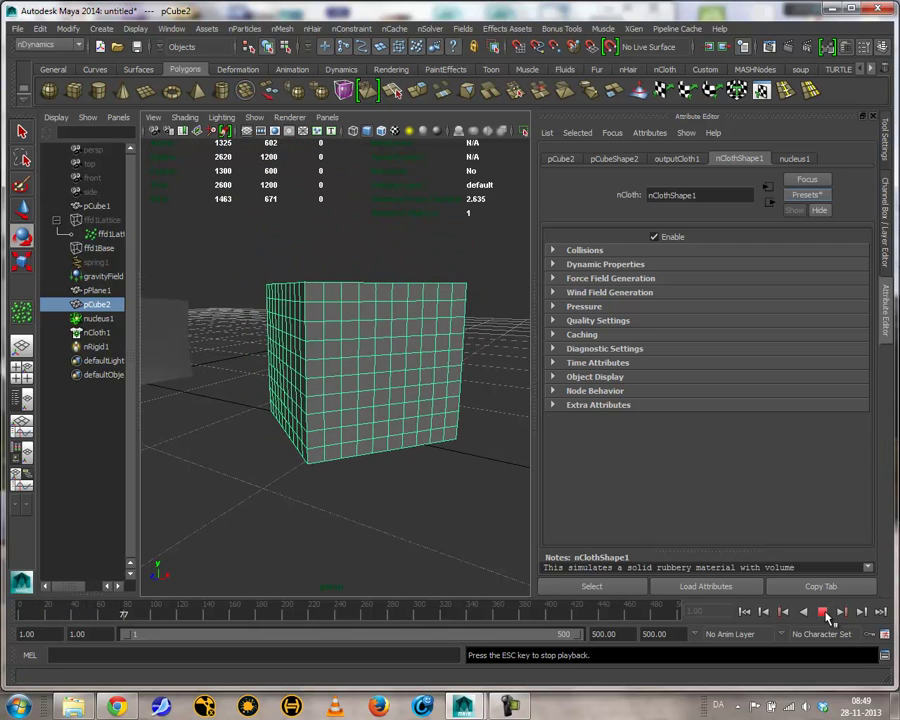
left_click(824, 613)
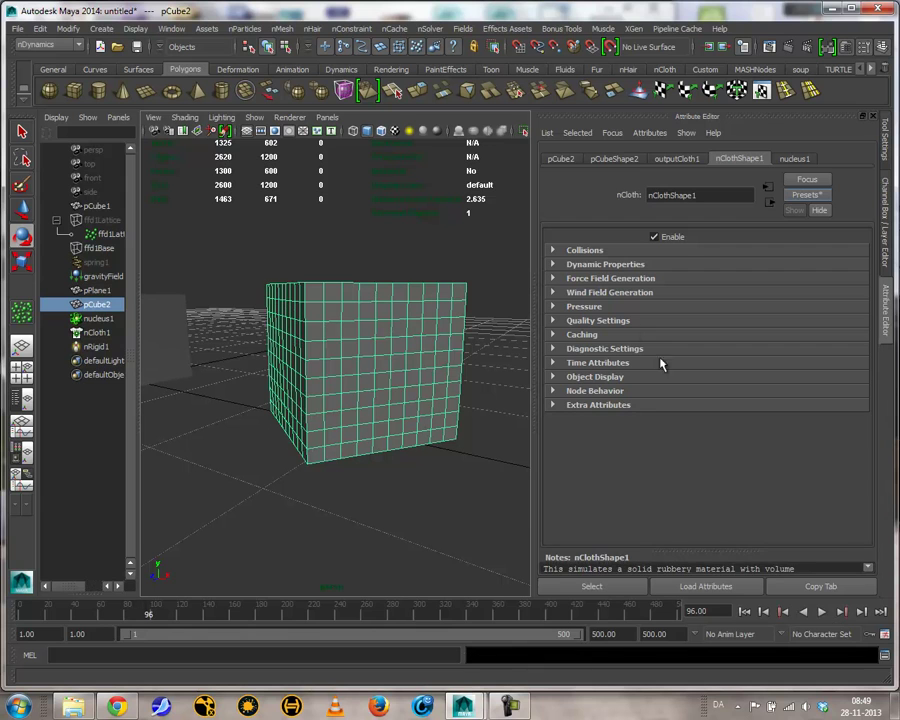
Review the nCloth's dynamic resistance properties and replace its settings with the honey preset.
left_click(594, 265)
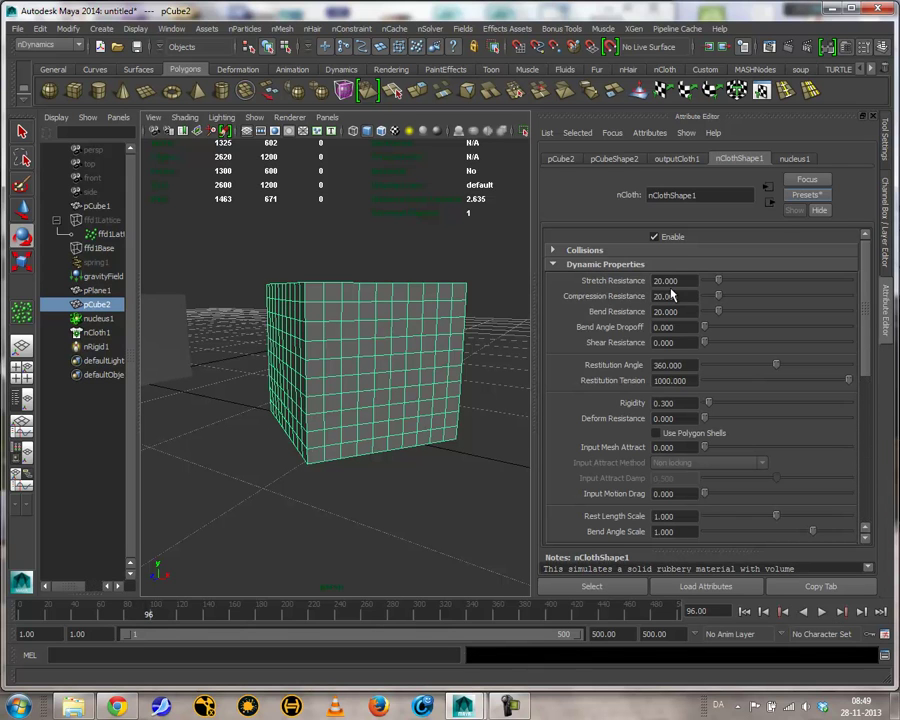
left_click_drag(686, 279, 631, 312)
left_click(807, 194)
mouse_move(840, 358)
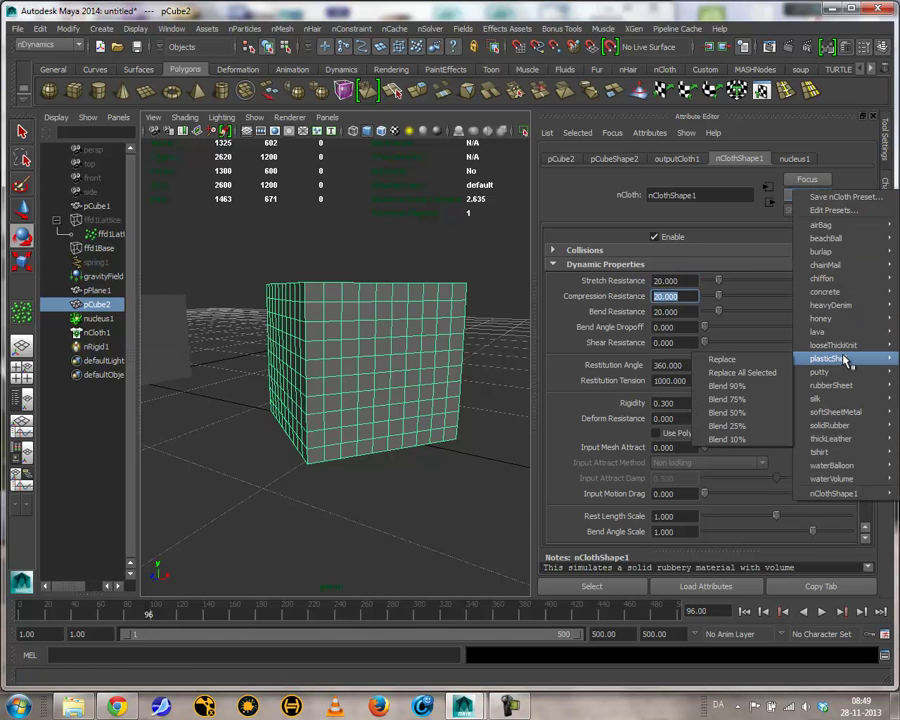
mouse_move(830, 318)
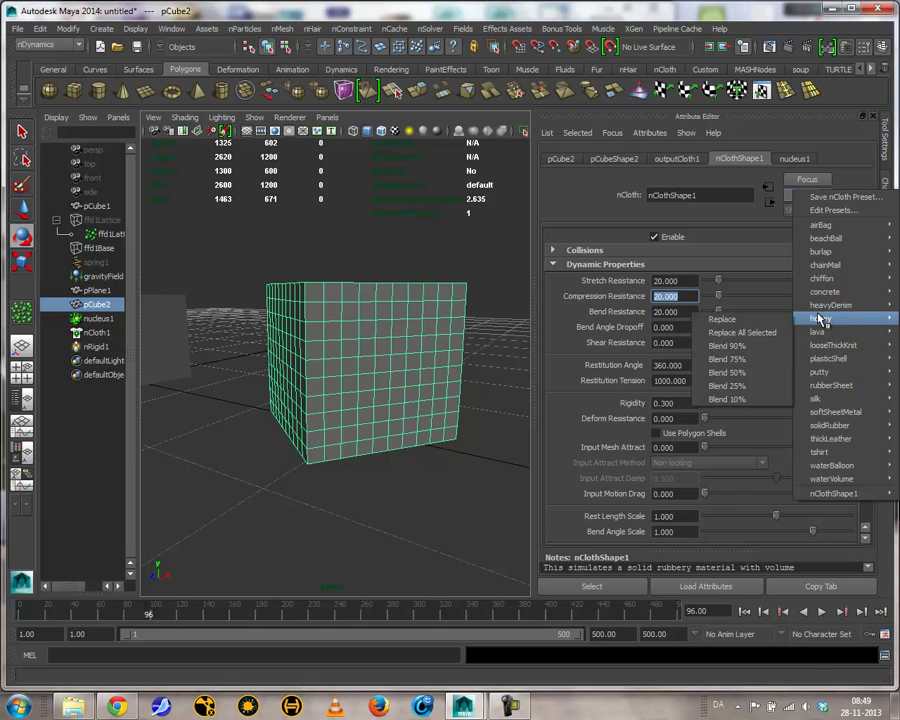
left_click(748, 317)
Replay the drop from the first frame and examine the honey cube's deformation from another angle, stopping at frame 105.
left_click(744, 611)
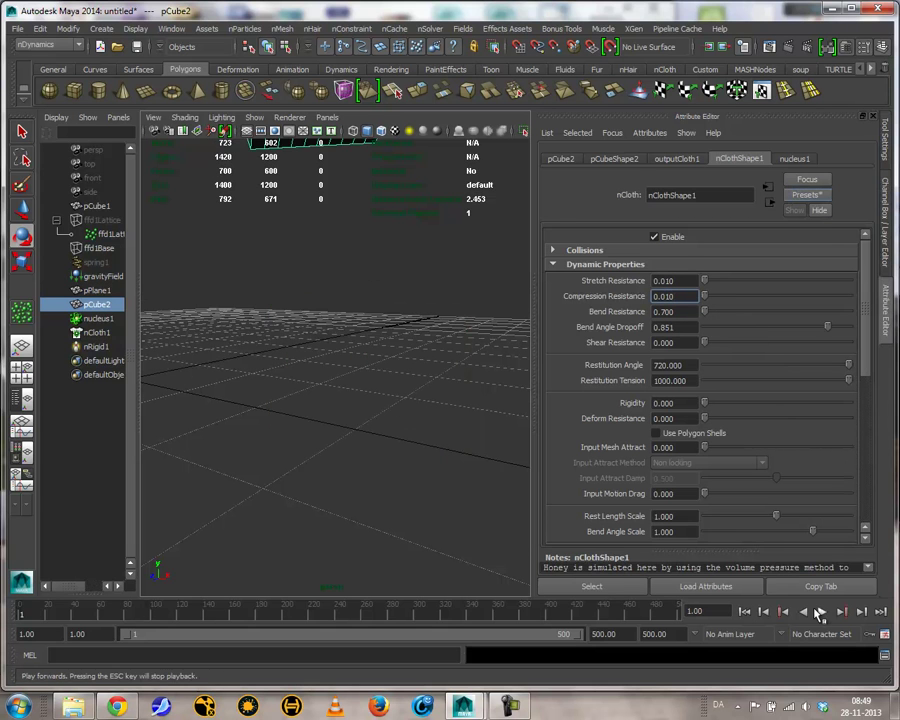
left_click(820, 611)
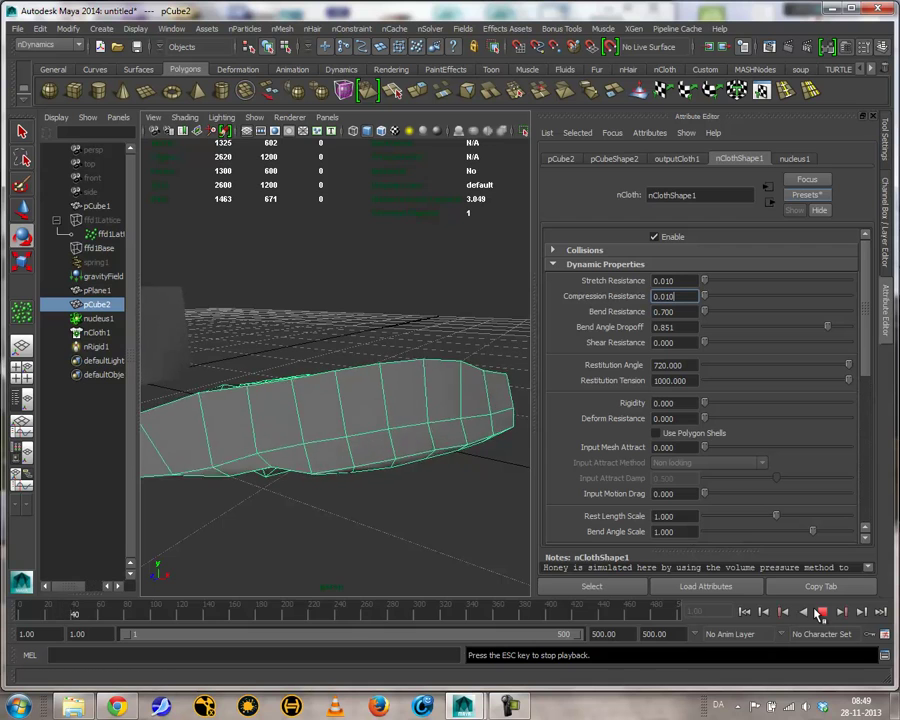
left_click_drag(346, 352, 335, 345, "alt")
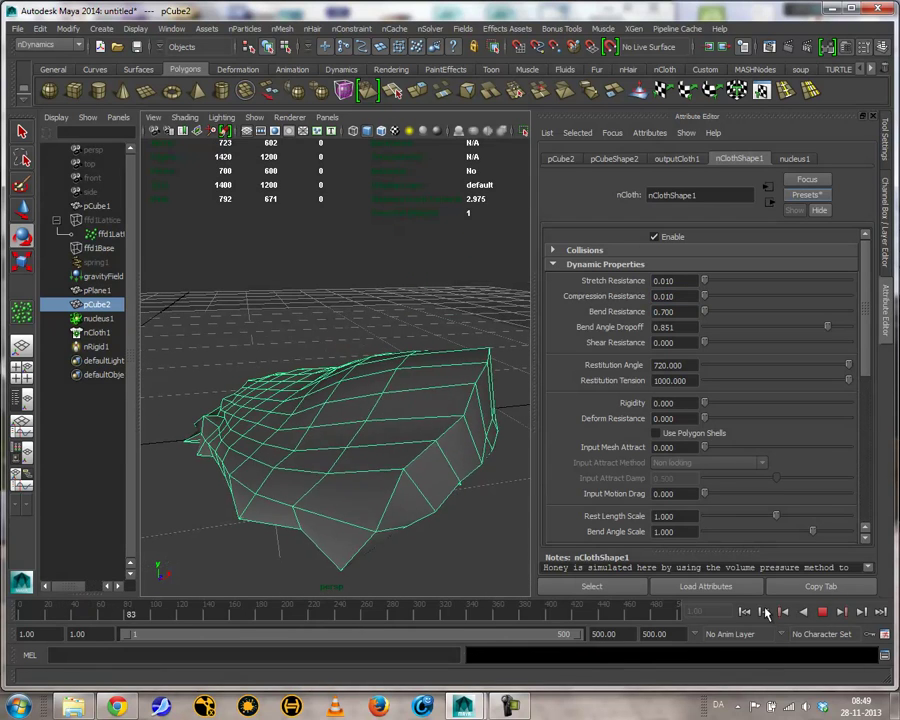
left_click(822, 611)
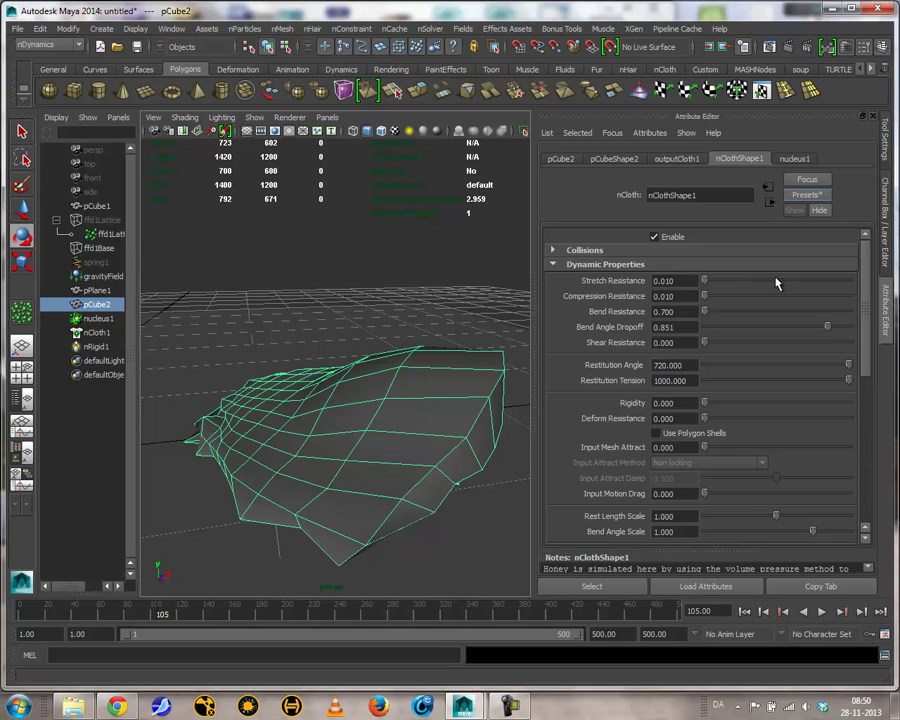
Blend the solidRubber preset partially into the honey nCloth settings and replay the drop, stopping at frame 198.
left_click(814, 196)
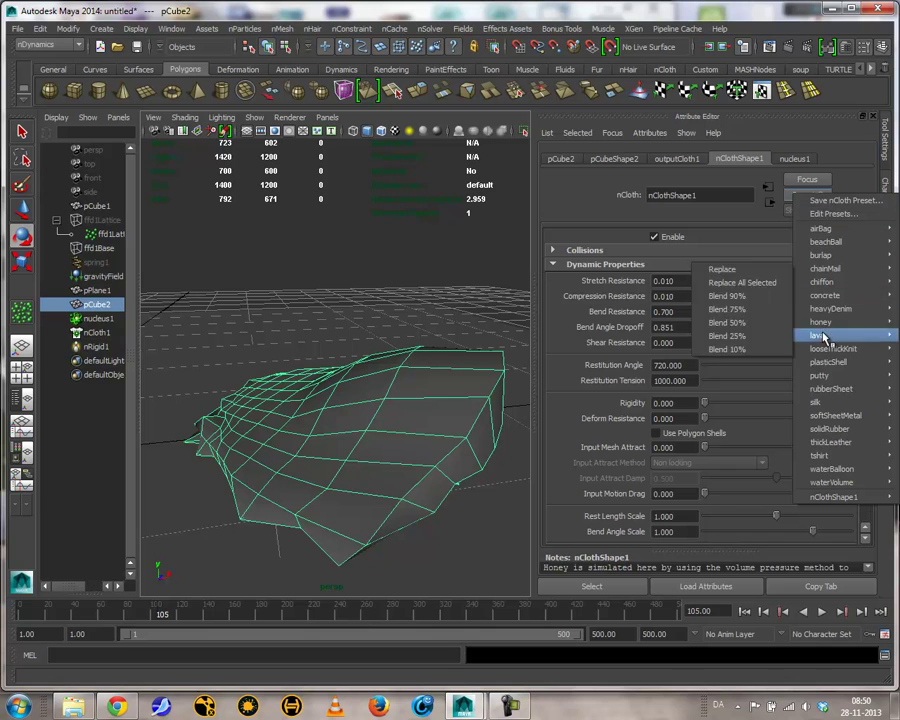
mouse_move(836, 430)
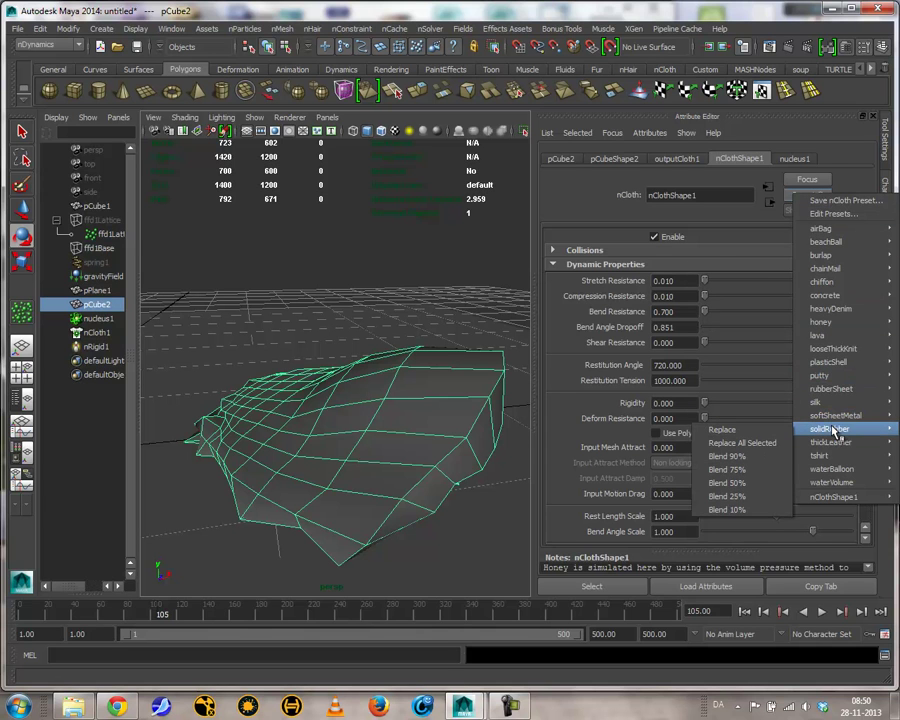
left_click(716, 495)
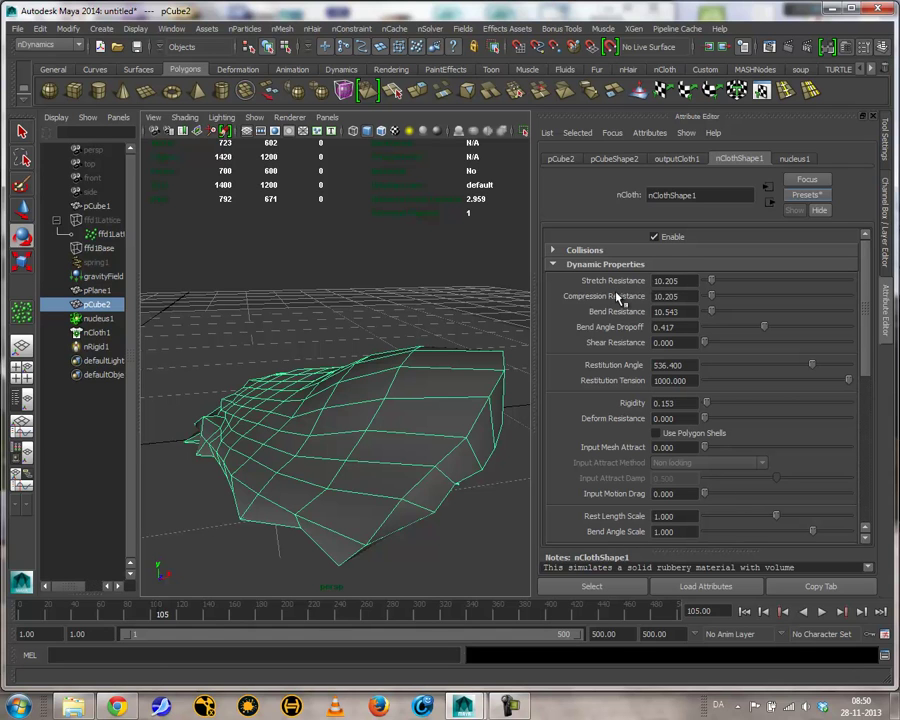
left_click(763, 611)
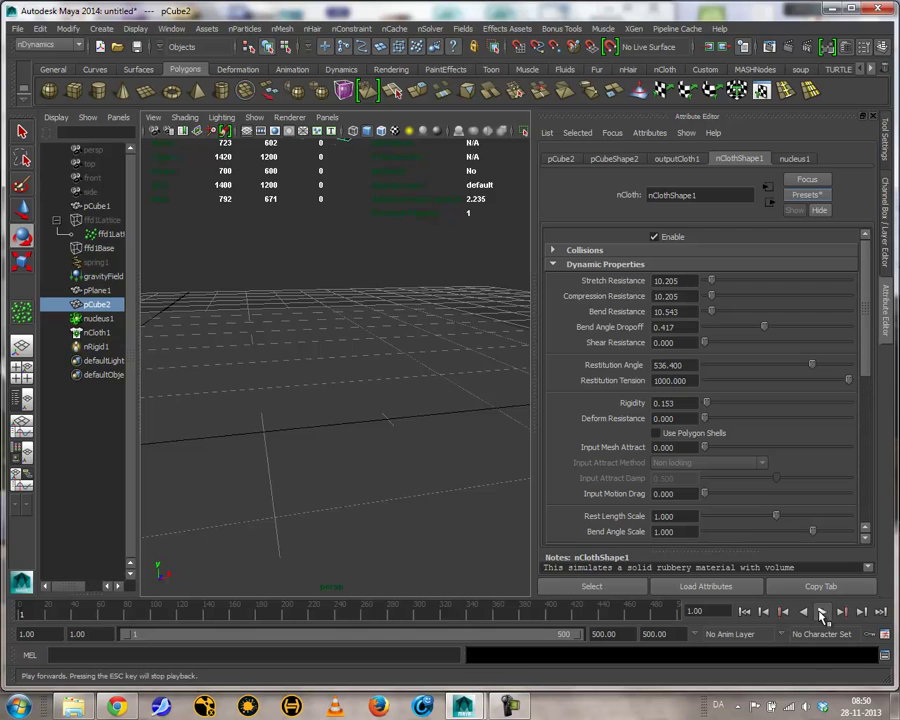
left_click(821, 611)
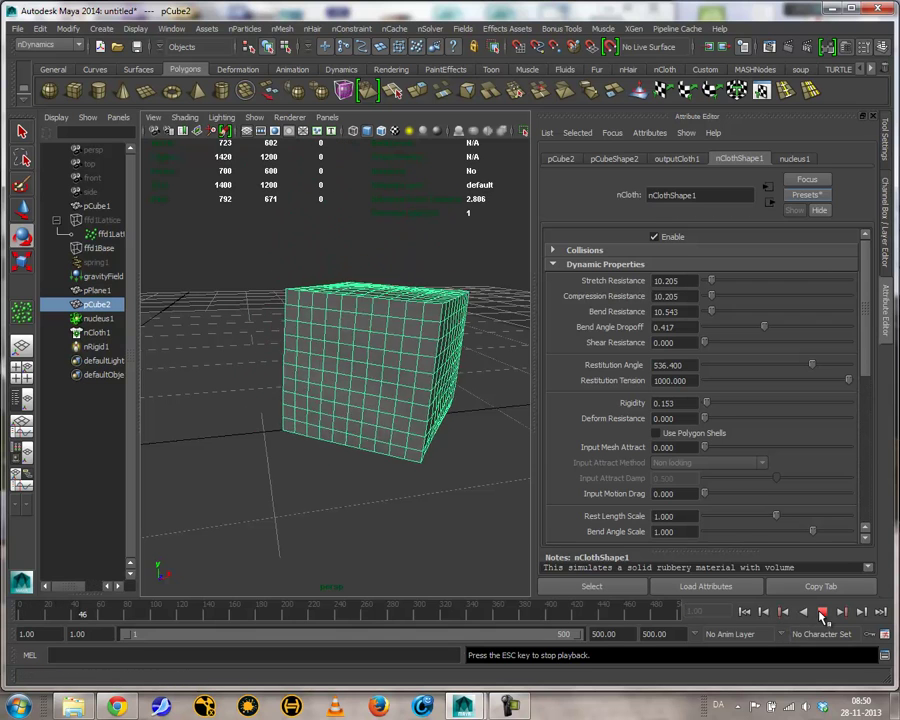
left_click_drag(382, 420, 273, 390, "alt")
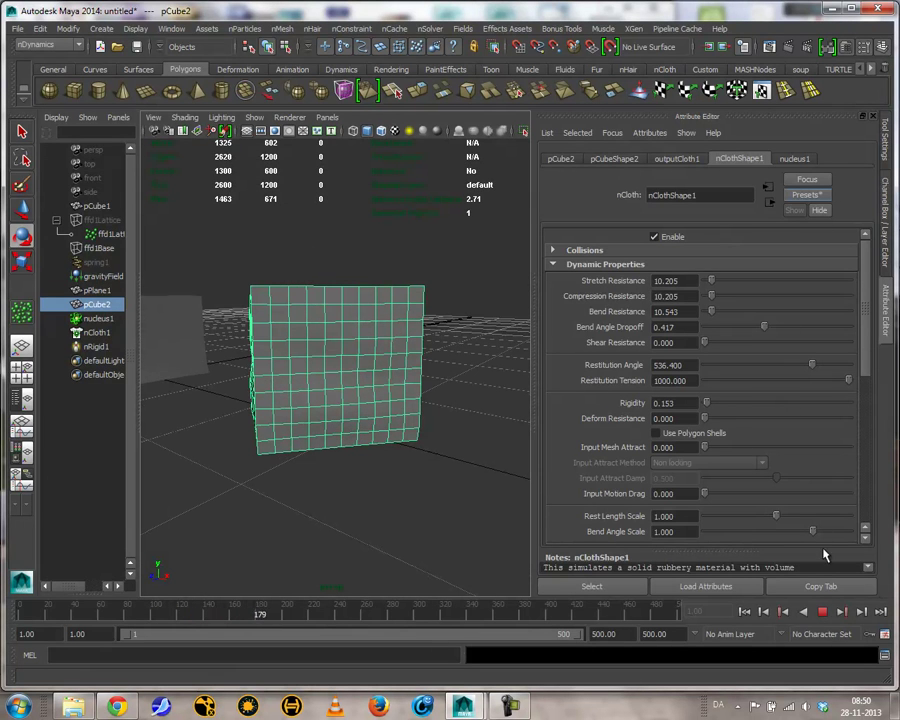
left_click(822, 611)
Blend 25% of the beachBall preset into the cube's nCloth settings and replay the drop, stopping at frame 108.
left_click(805, 195)
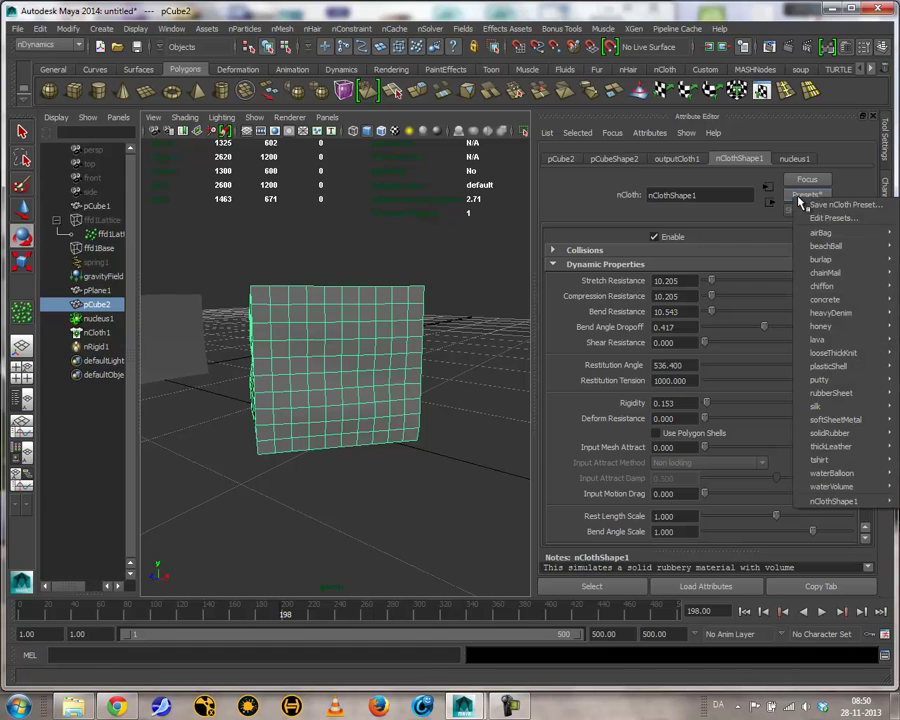
mouse_move(836, 328)
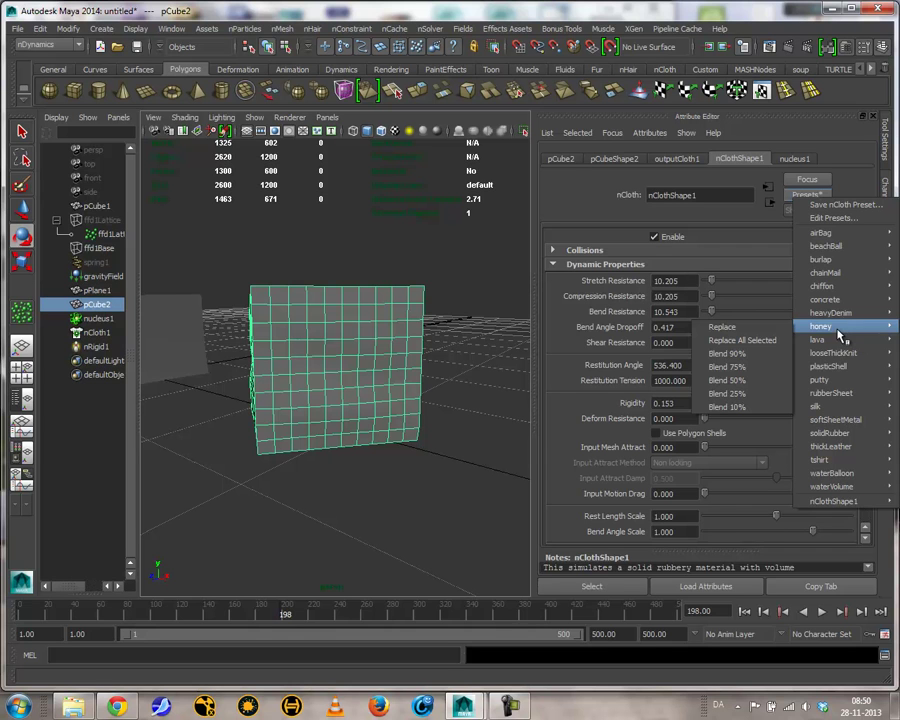
mouse_move(830, 246)
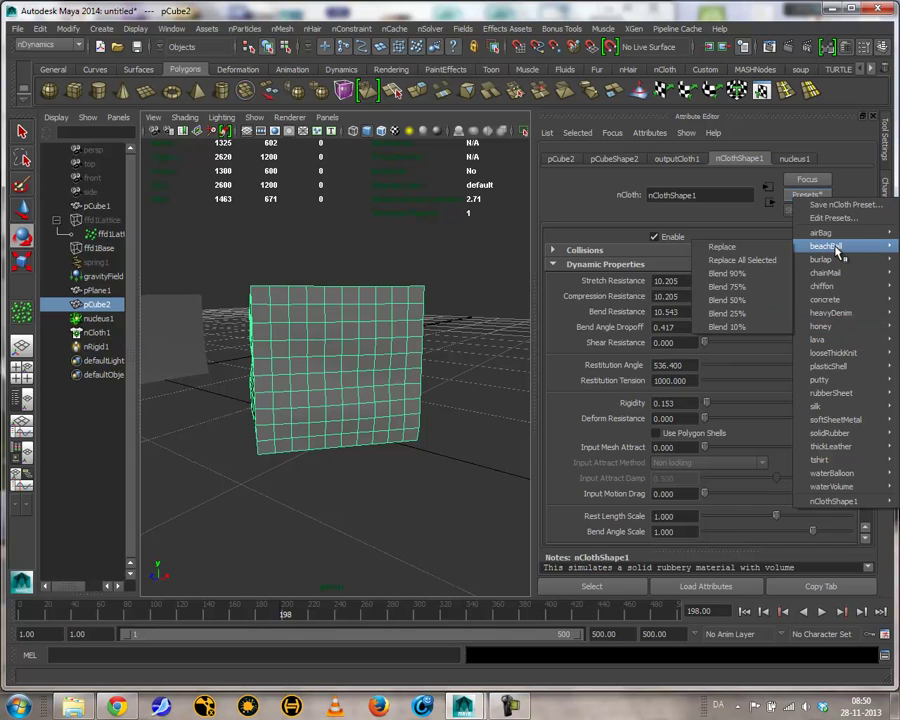
left_click(757, 312)
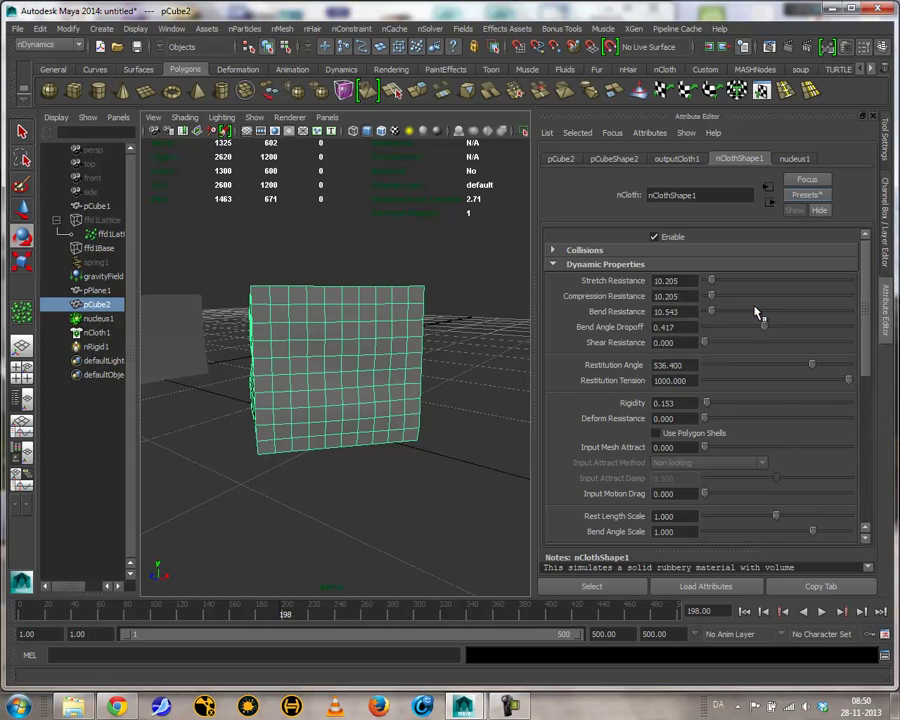
left_click(745, 611)
left_click(820, 611)
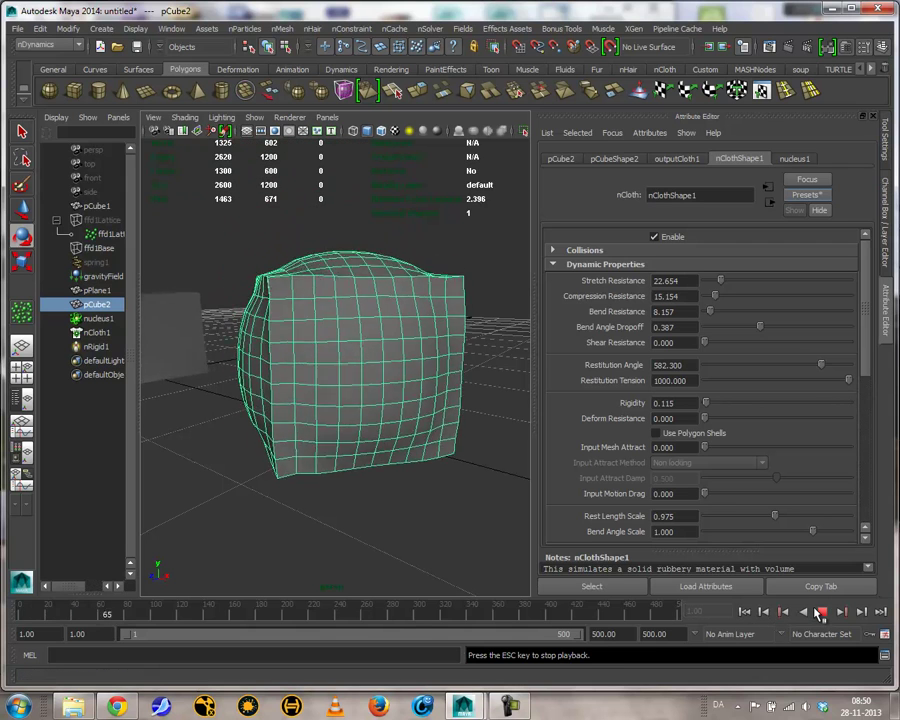
left_click(820, 611)
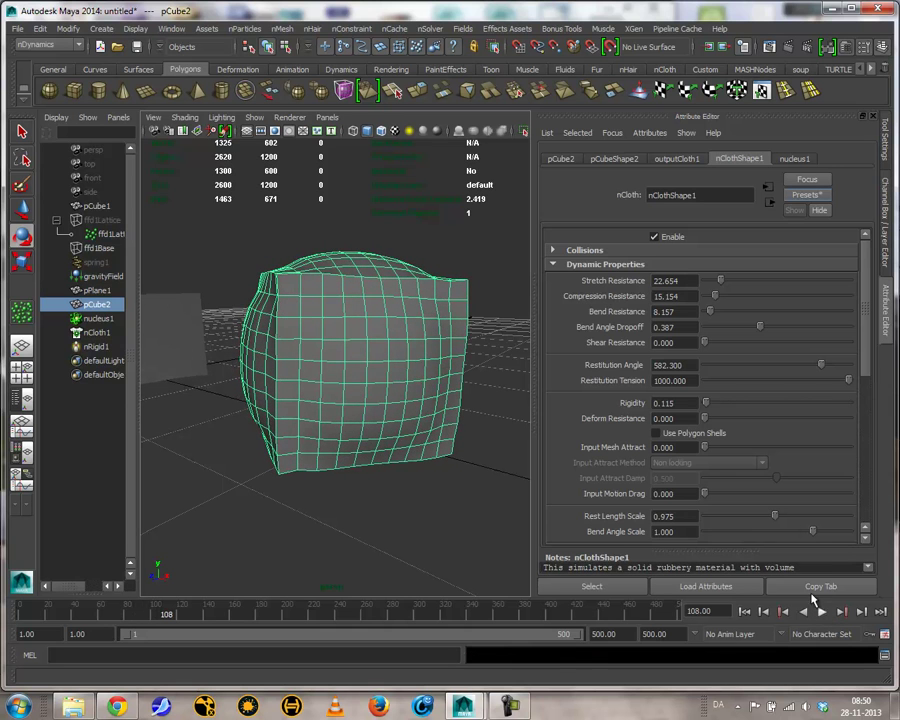
Lower the Incompressibility in the nCloth's pressure settings to 0.971, replaying the drop from the first frame while tuning.
left_click_drag(862, 369, 870, 538)
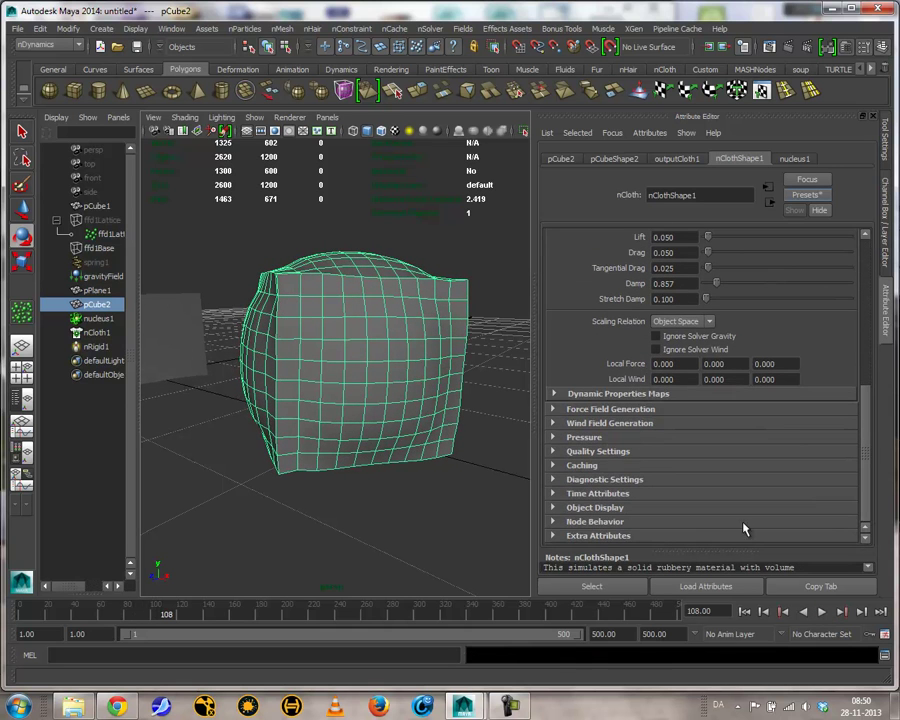
left_click(585, 437)
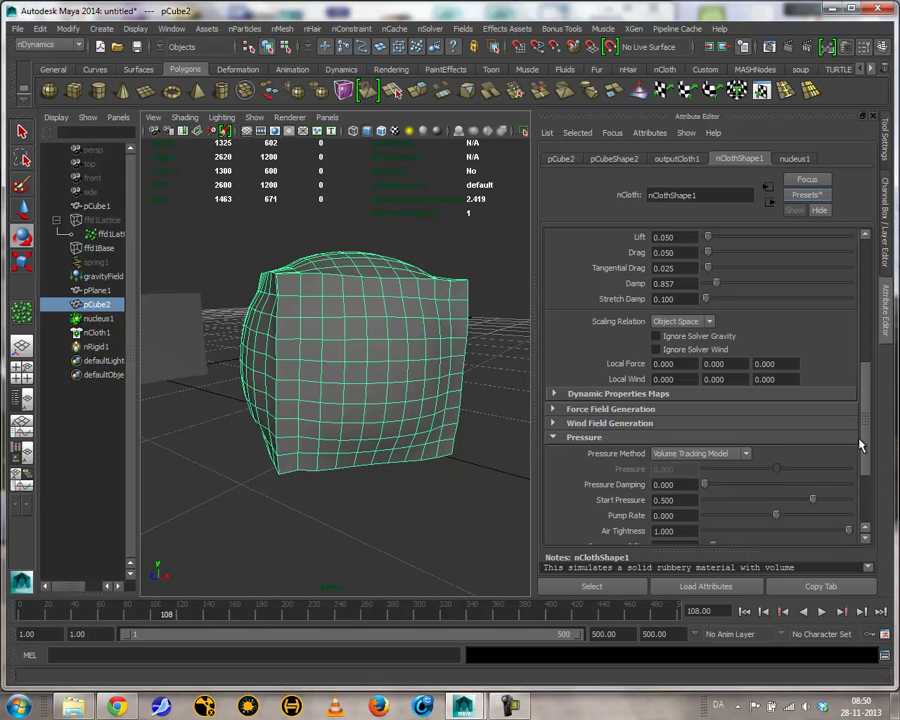
scroll(862, 472, "down", 3)
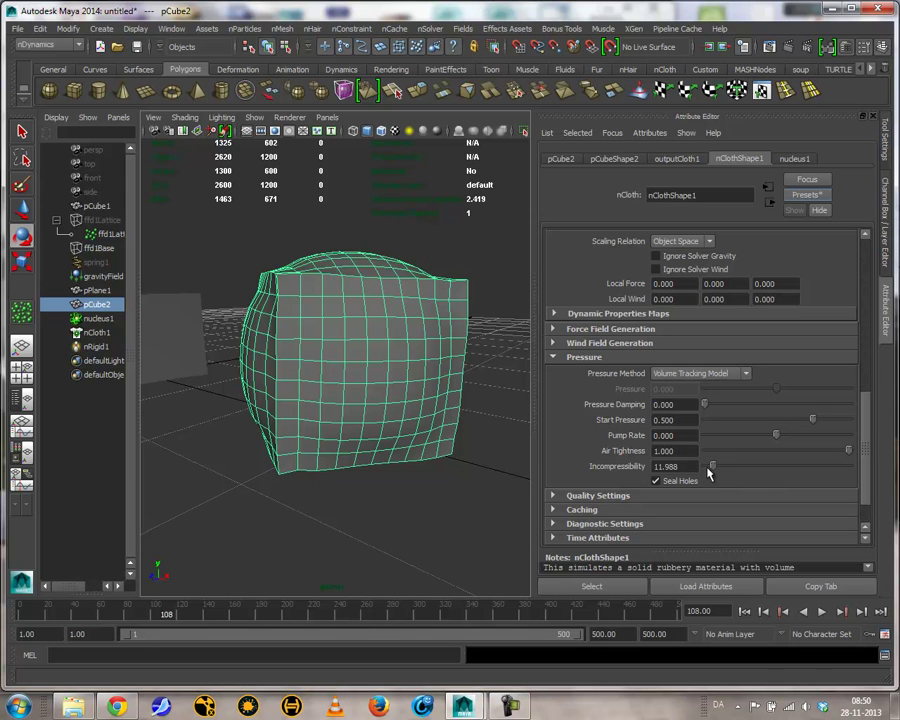
left_click(744, 611)
left_click(822, 611)
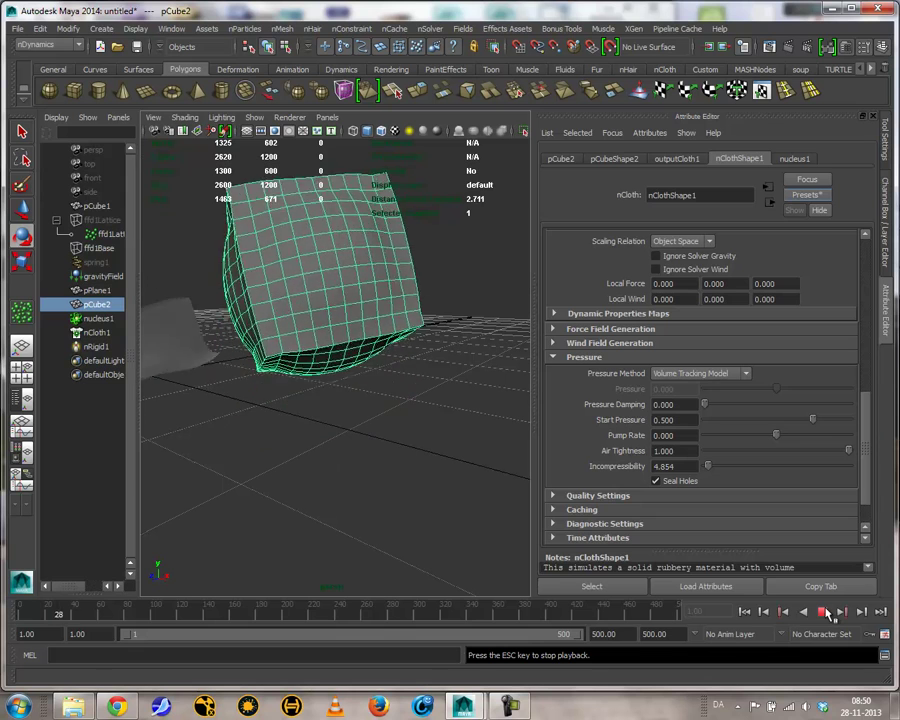
left_click_drag(710, 470, 704, 467)
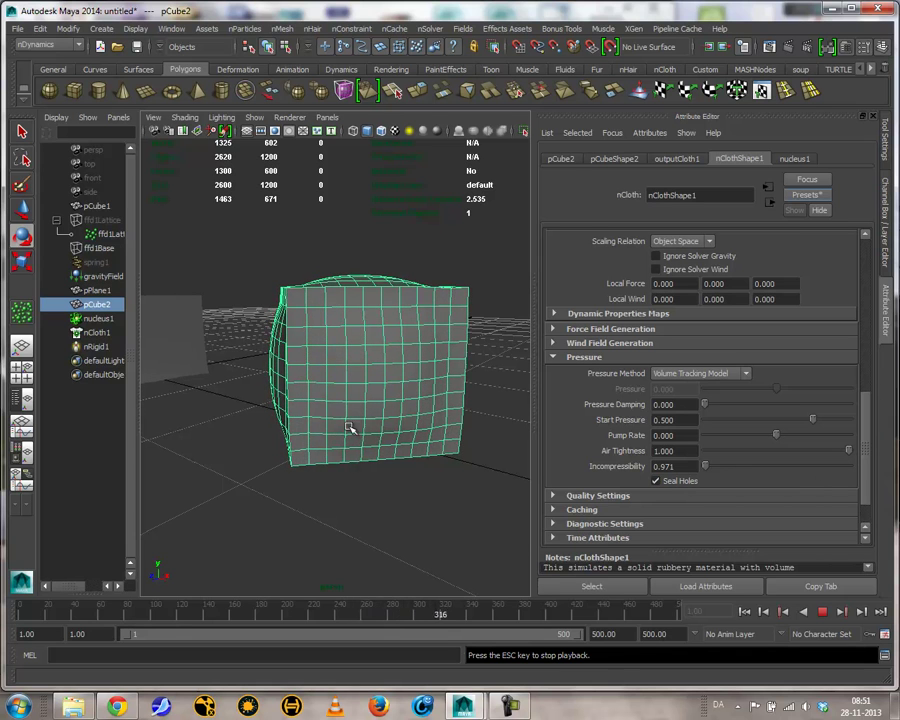
Reduce the nCloth's Air Tightness to 0.252 and Start Pressure to -1.000, restarting the drop from the first frame after each change.
mouse_move(846, 451)
left_mouse_down()
mouse_move(725, 450)
mouse_move(851, 444)
left_mouse_up()
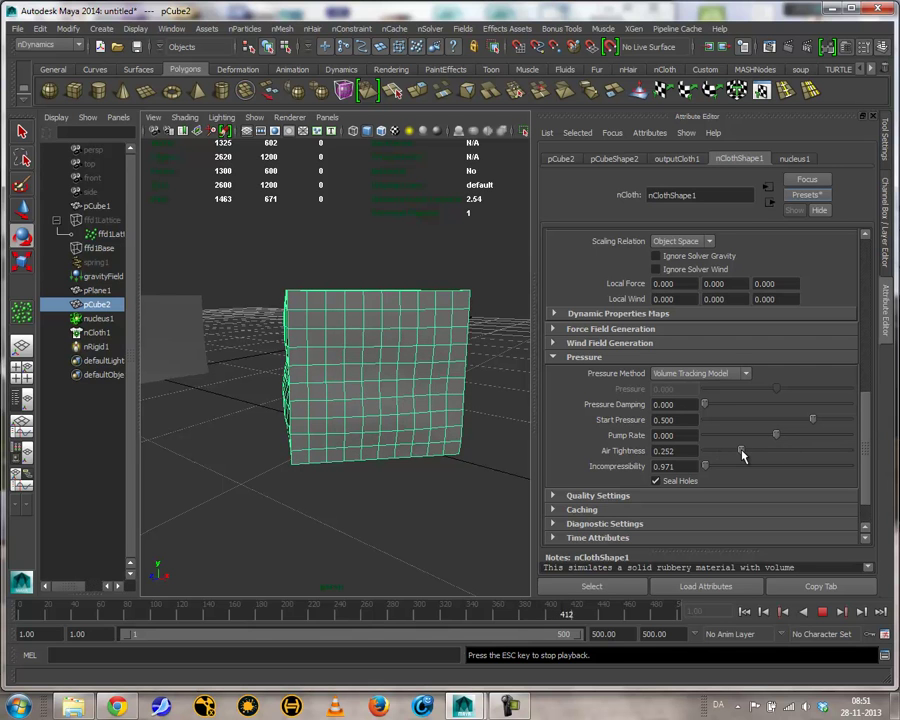
left_click(746, 611)
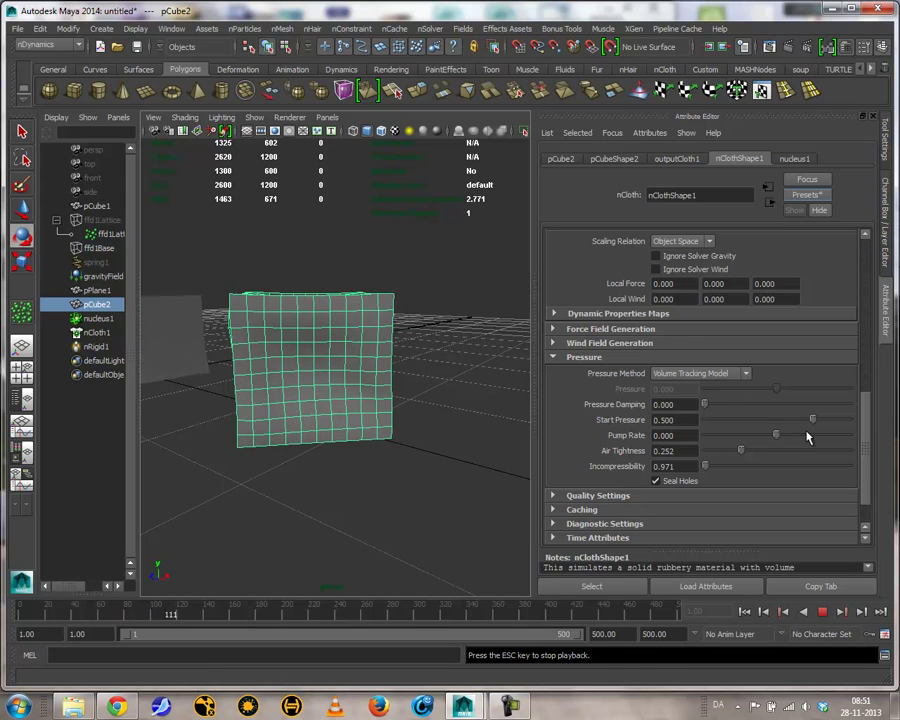
left_click_drag(812, 419, 793, 430)
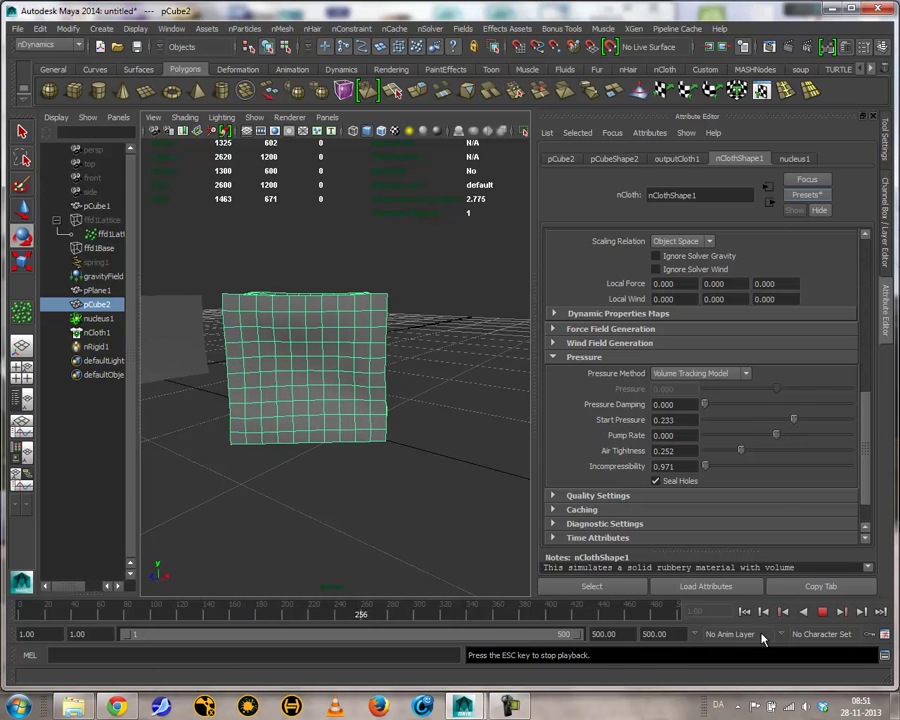
left_click(744, 612)
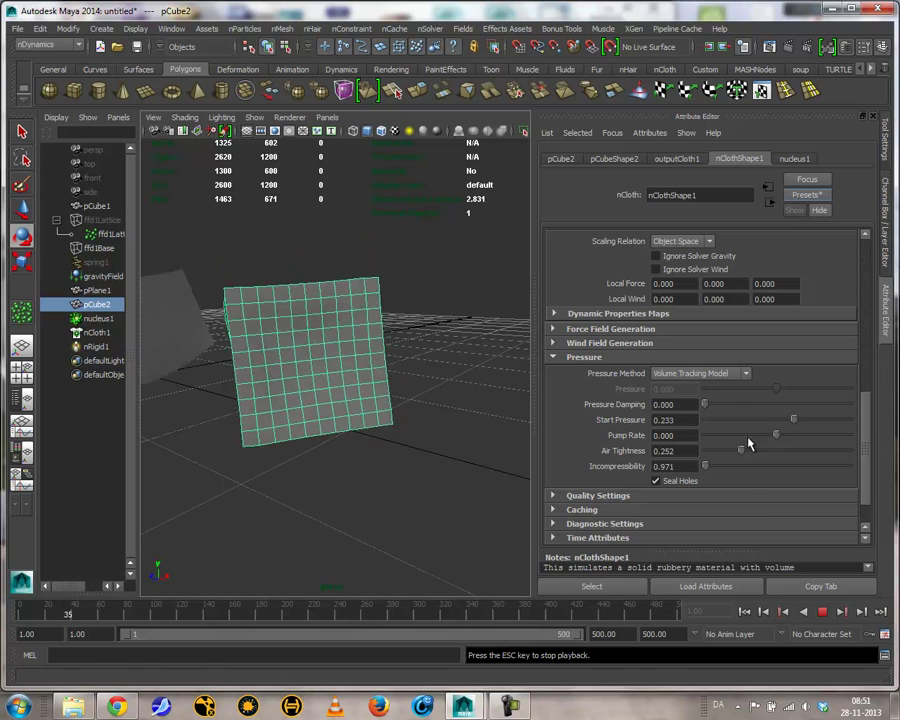
left_click_drag(794, 420, 699, 437)
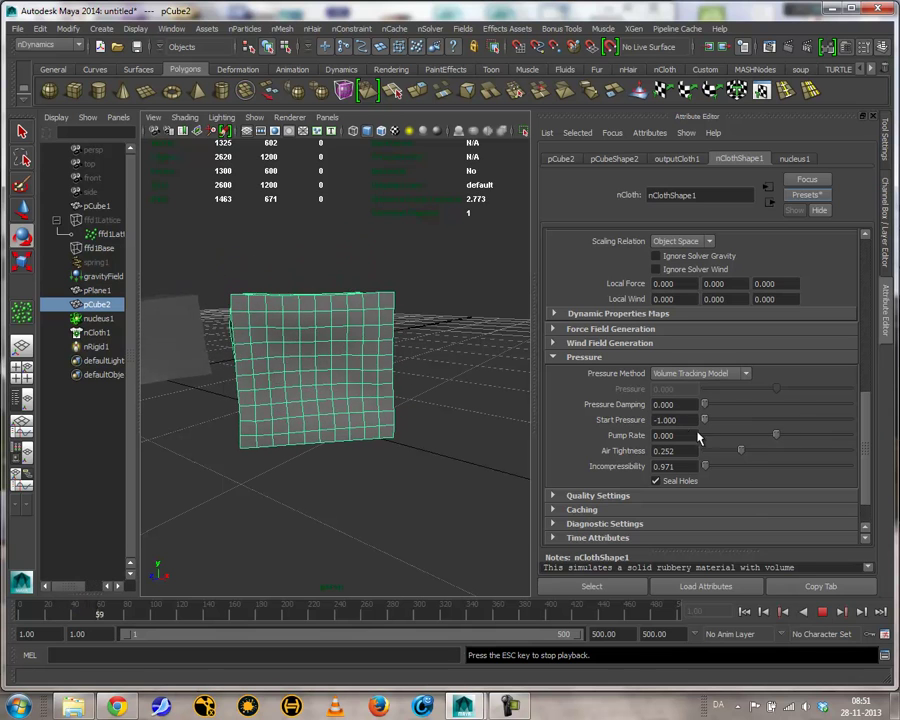
left_click(744, 612)
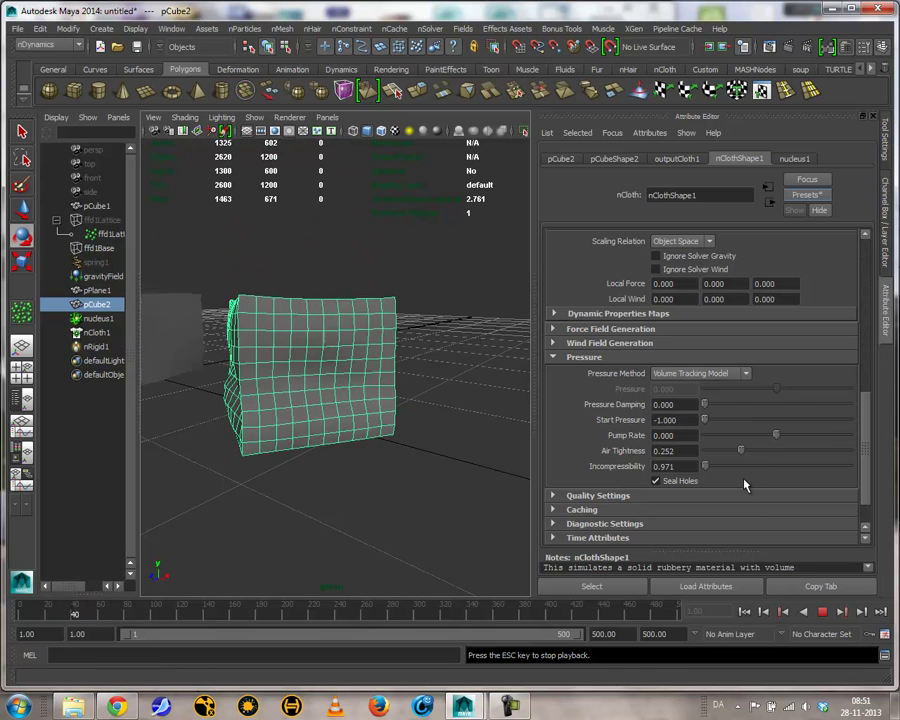
Vary the nCloth's Pump Rate, settle on -0.019, and replay the drop from the first frame, stopping at frame 115.
left_click_drag(815, 437, 724, 444)
left_click_drag(843, 438, 776, 451)
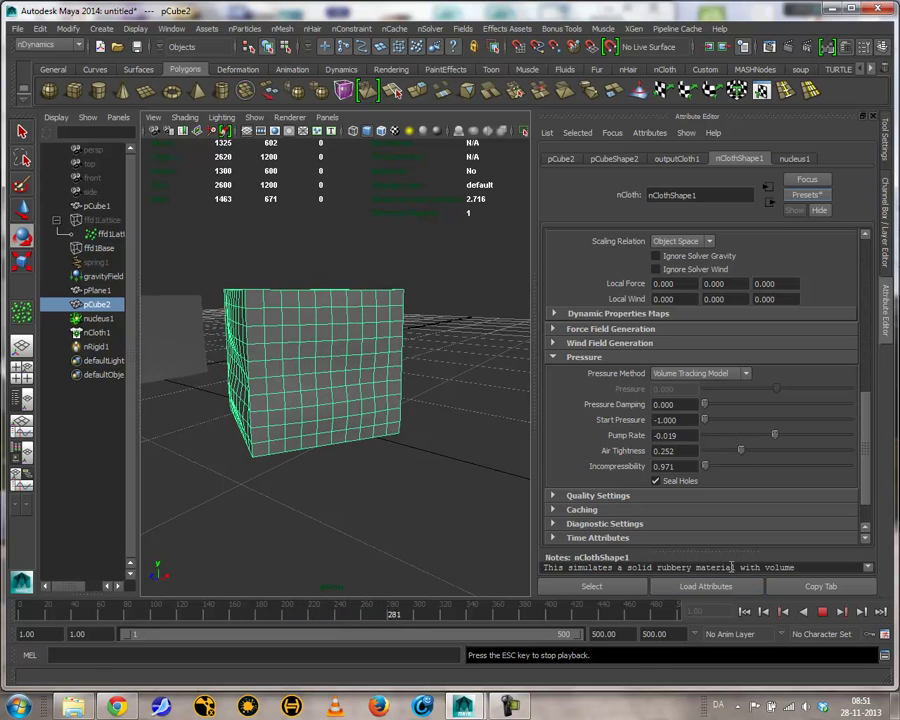
left_click(744, 611)
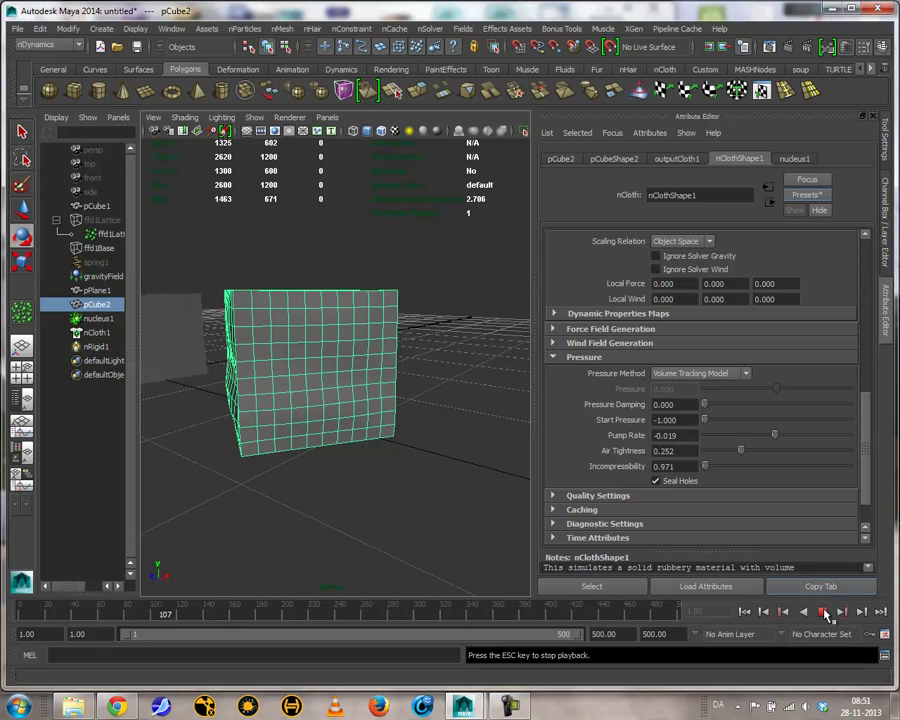
left_click(825, 612)
Select the lattice-driven cube pCube1 and compare it with the nCloth cube in a wider view.
left_click_drag(298, 330, 262, 421, "alt")
left_click(262, 419)
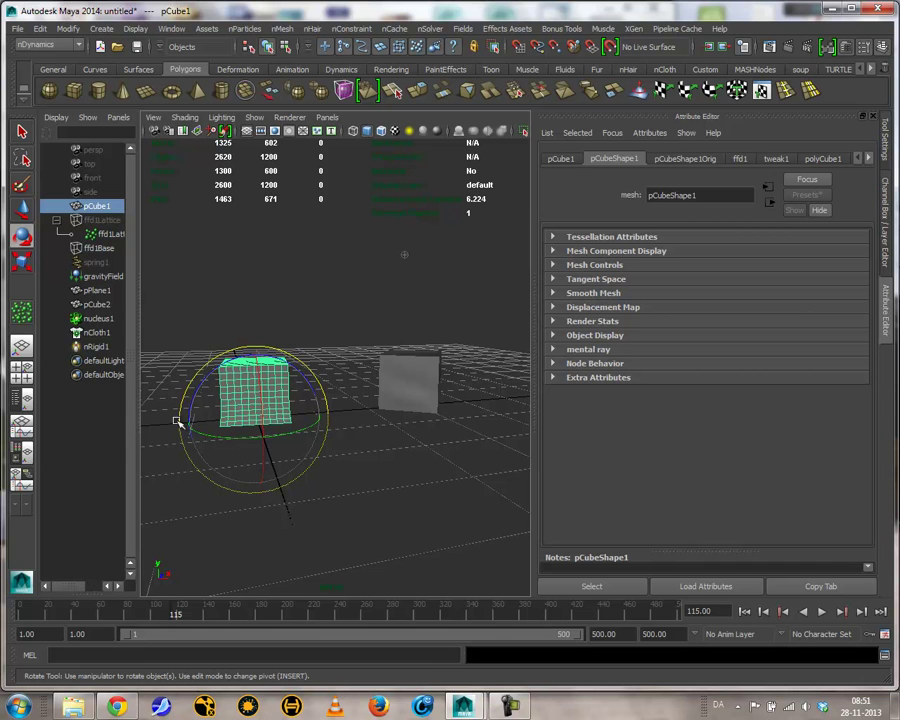
left_click_drag(358, 374, 371, 431, "alt")
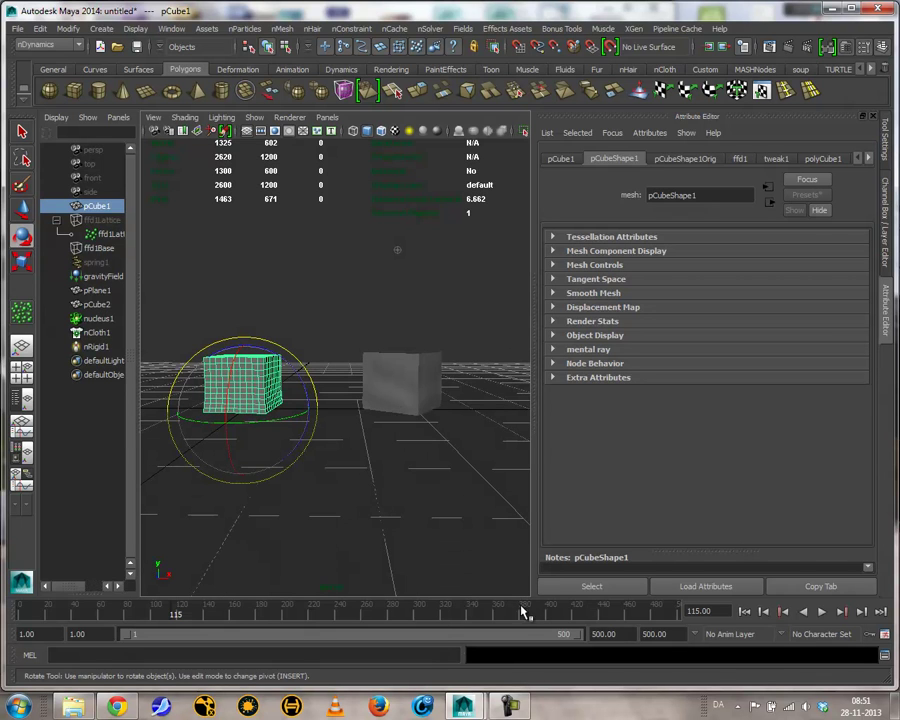